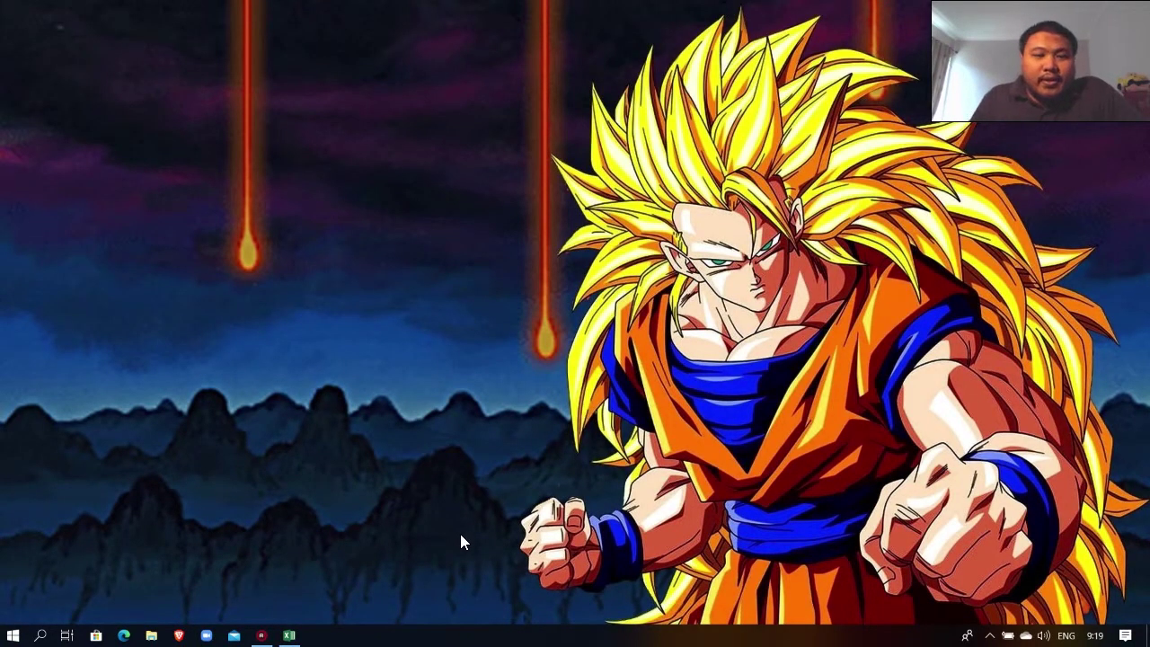
Switch to the Excel workbook and examine the Pangkat 2, Akar Pangkat 2 and Akar Pangkat 3 tables with their method columns.
click(289, 636)
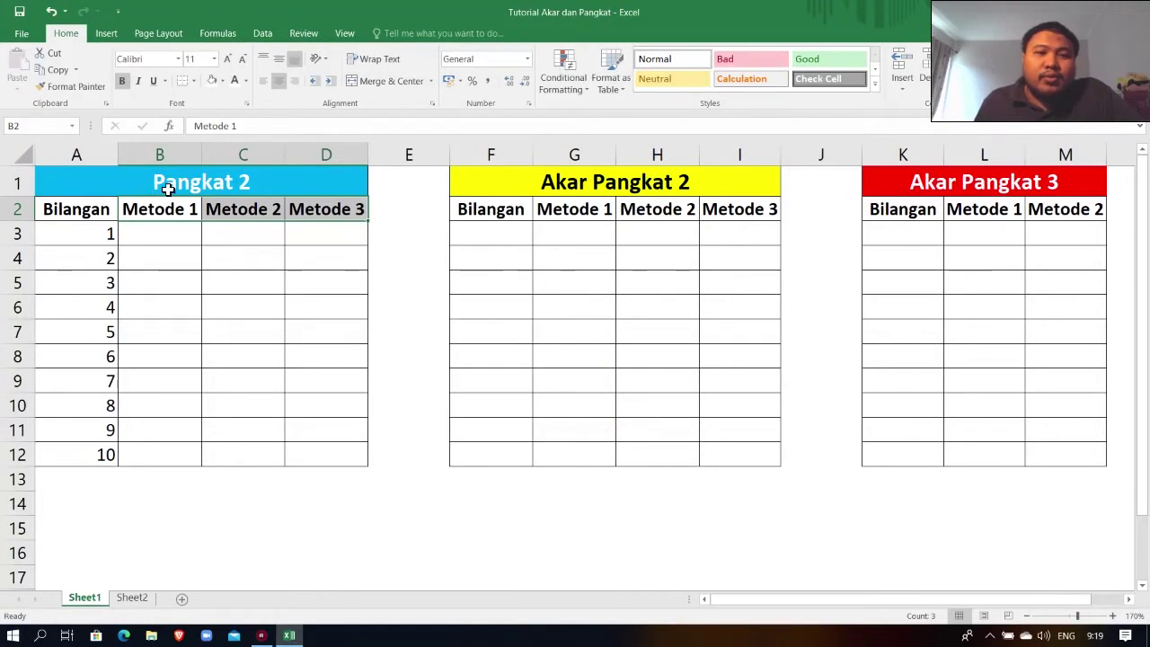
click(261, 182)
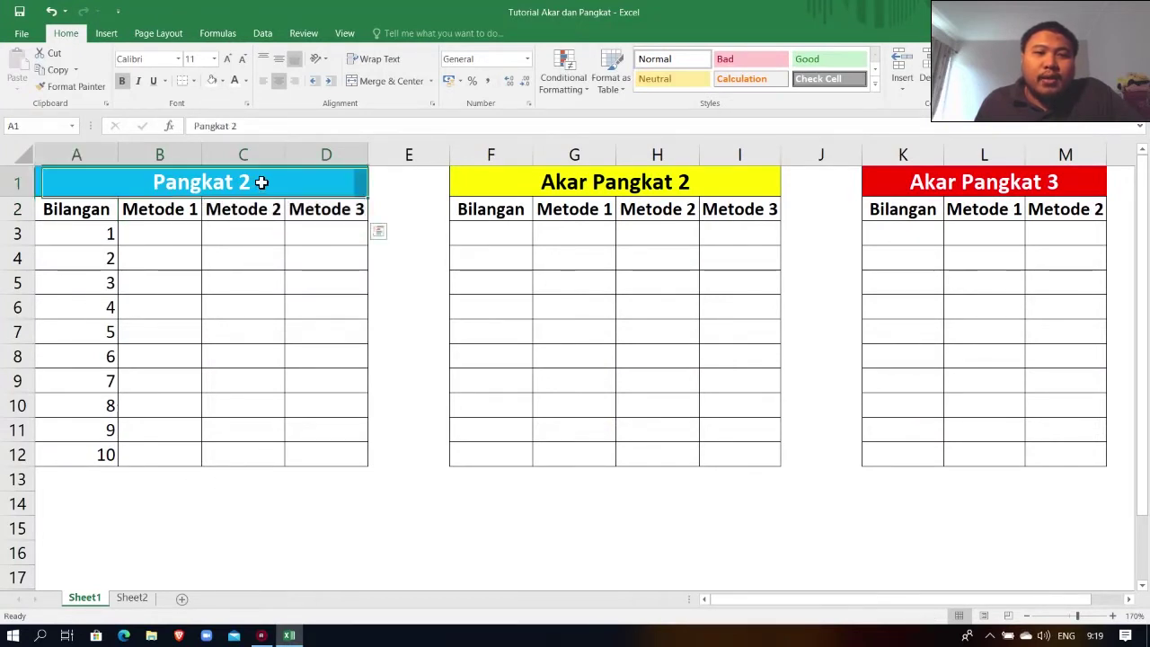
click(626, 186)
click(1017, 182)
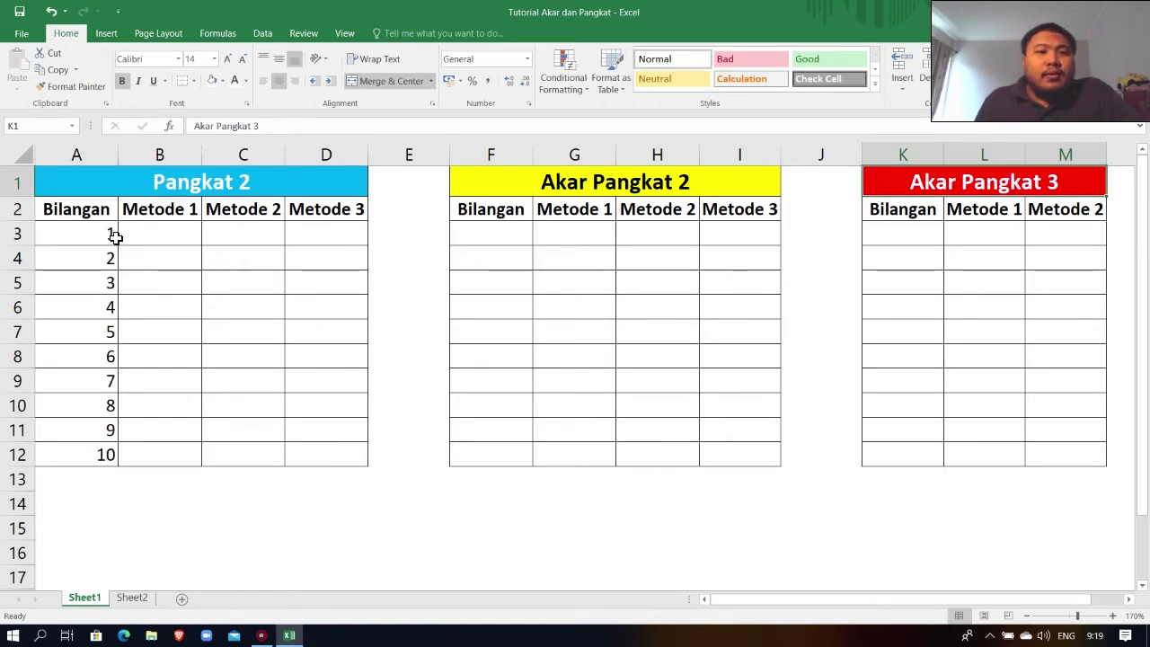
drag(105, 232, 105, 453)
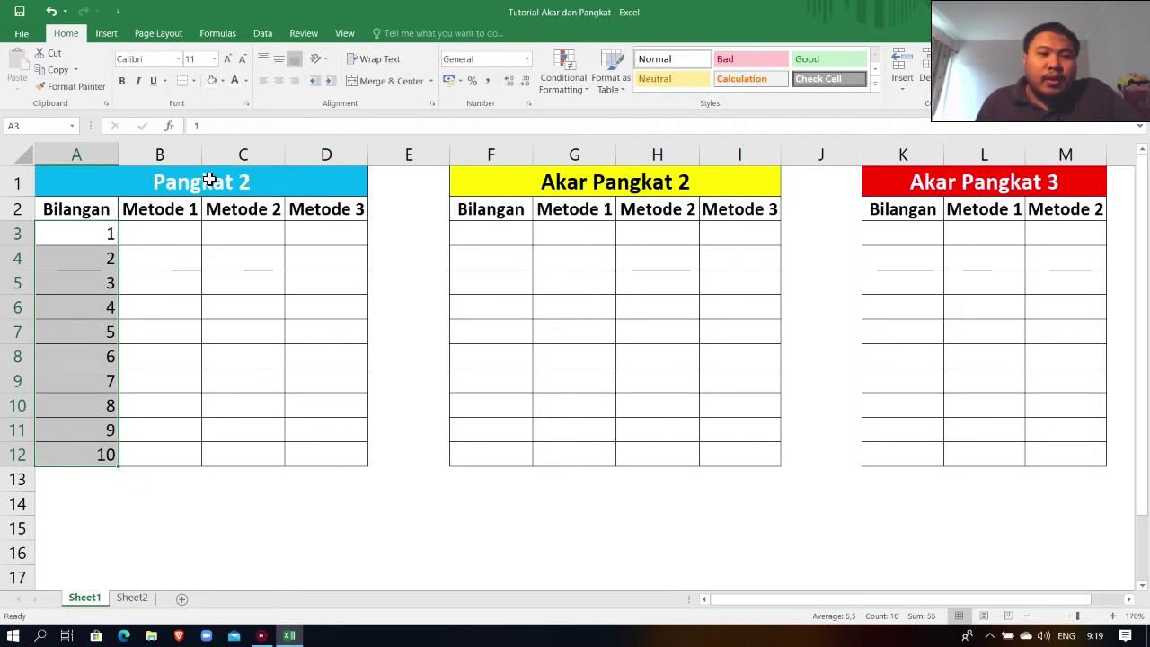
drag(167, 210, 329, 213)
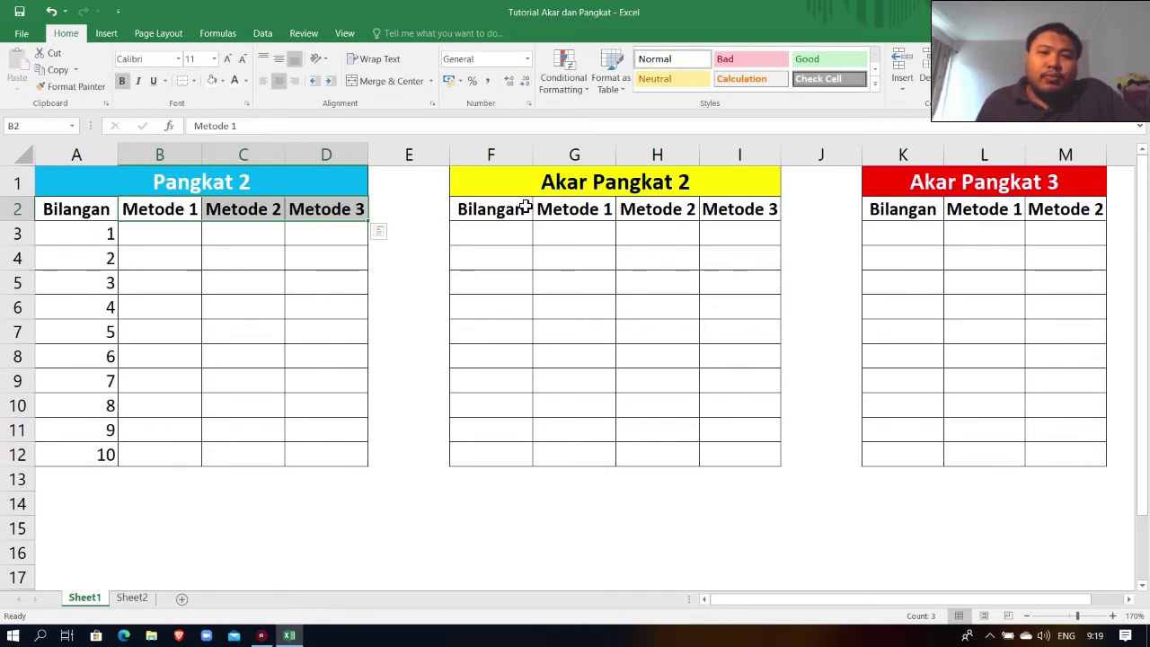
drag(586, 212, 712, 214)
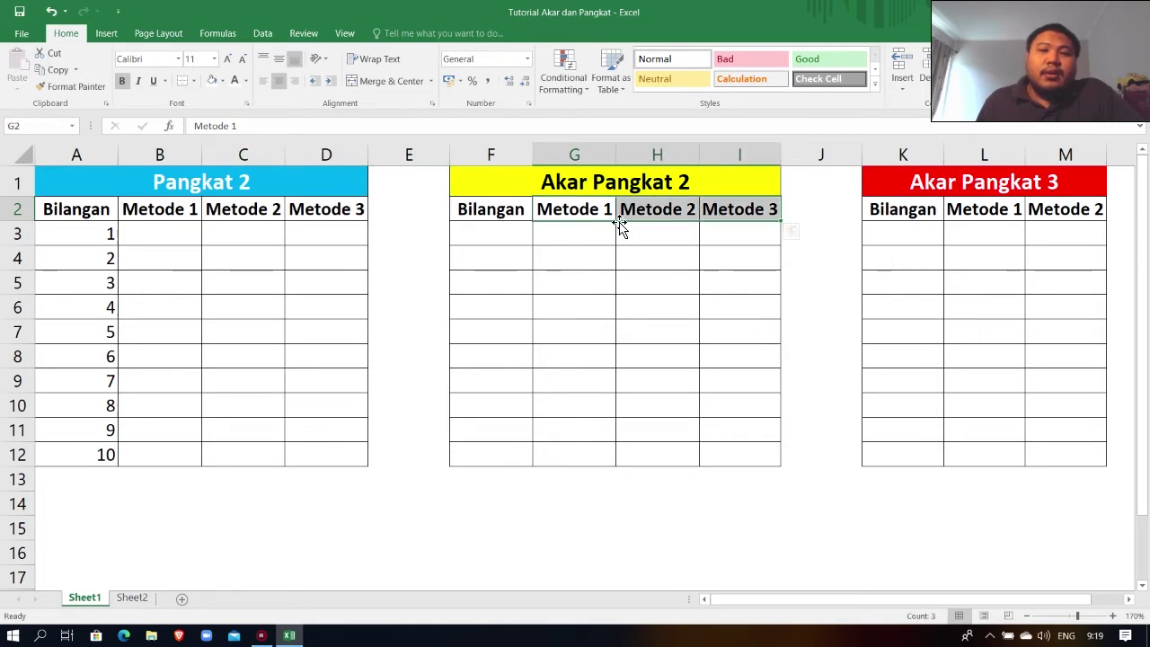
drag(980, 215, 1066, 212)
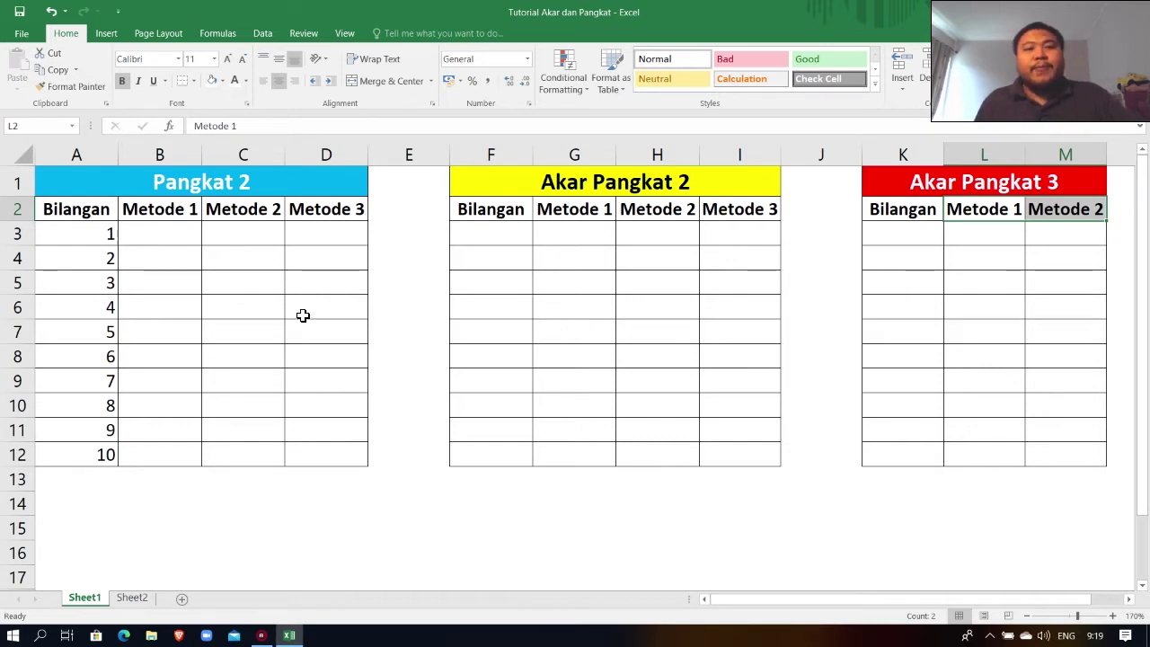
Enter the formula =1*1 in cell B3, under Metode 1 of the Pangkat 2 table.
click(162, 237)
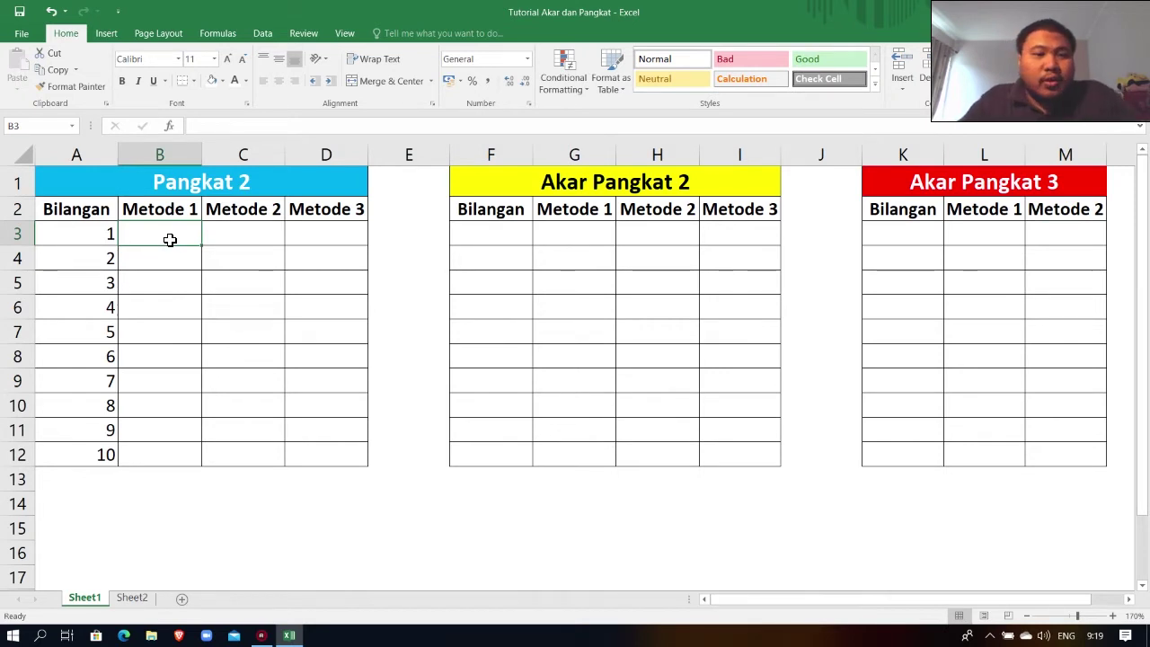
text(=)
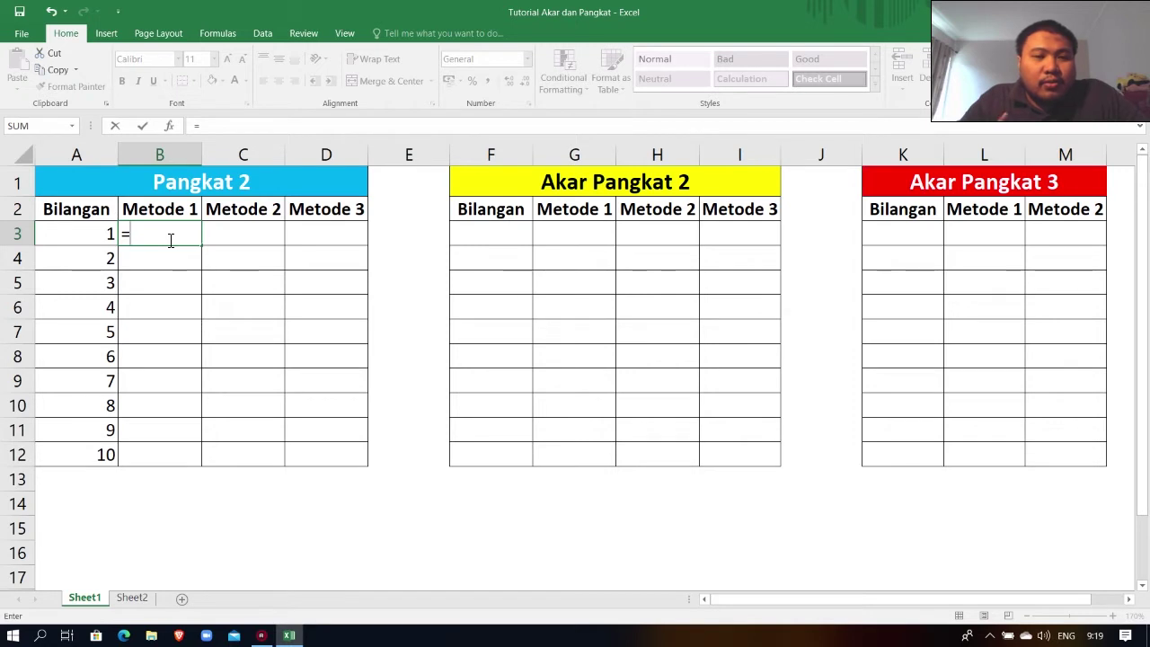
text(1*)
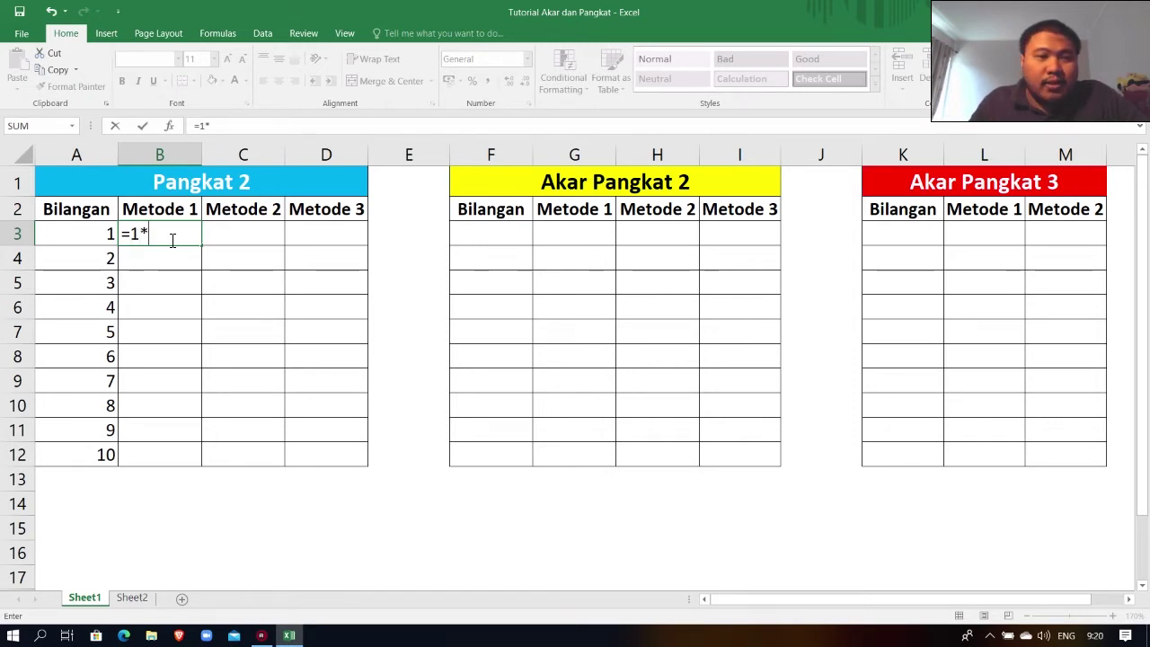
text(1)
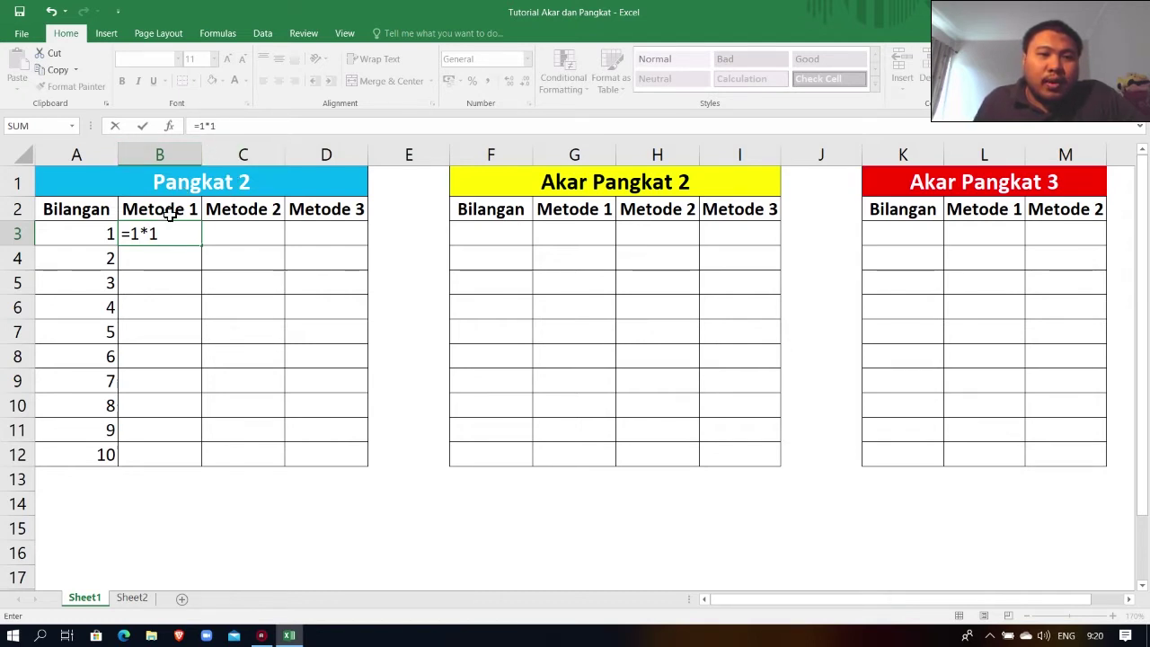
click(150, 234)
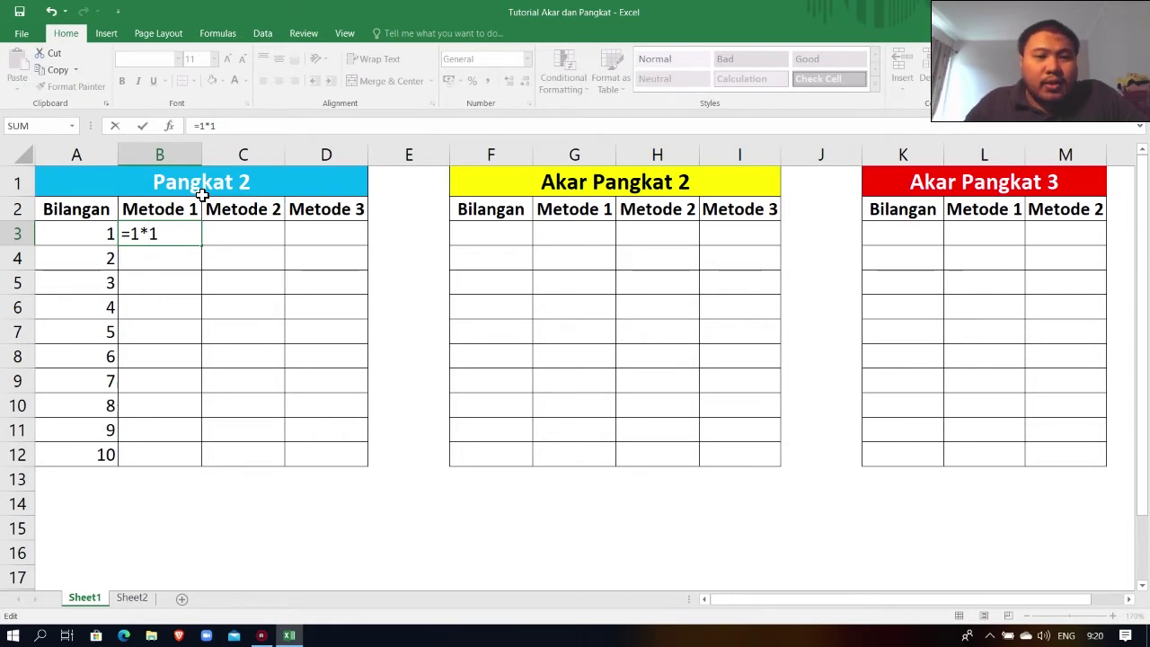
key(Return)
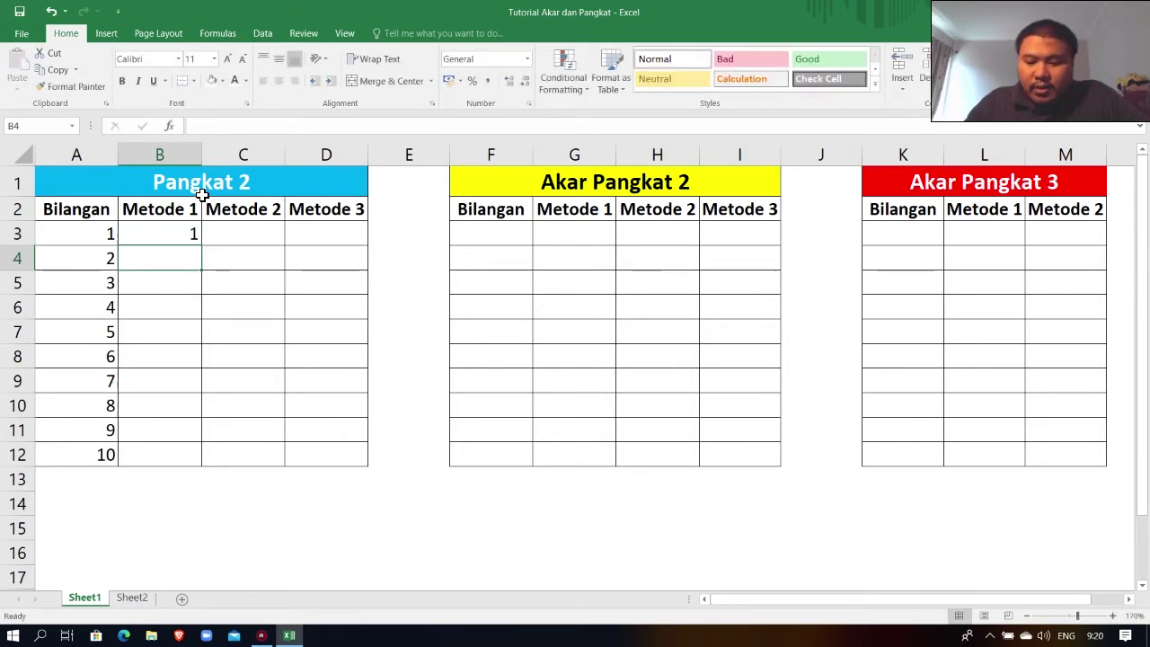
Enter the formulas =2*2, =3*3 and =4*4 in cells B4, B5 and B6 of the Metode 1 column.
text(=)
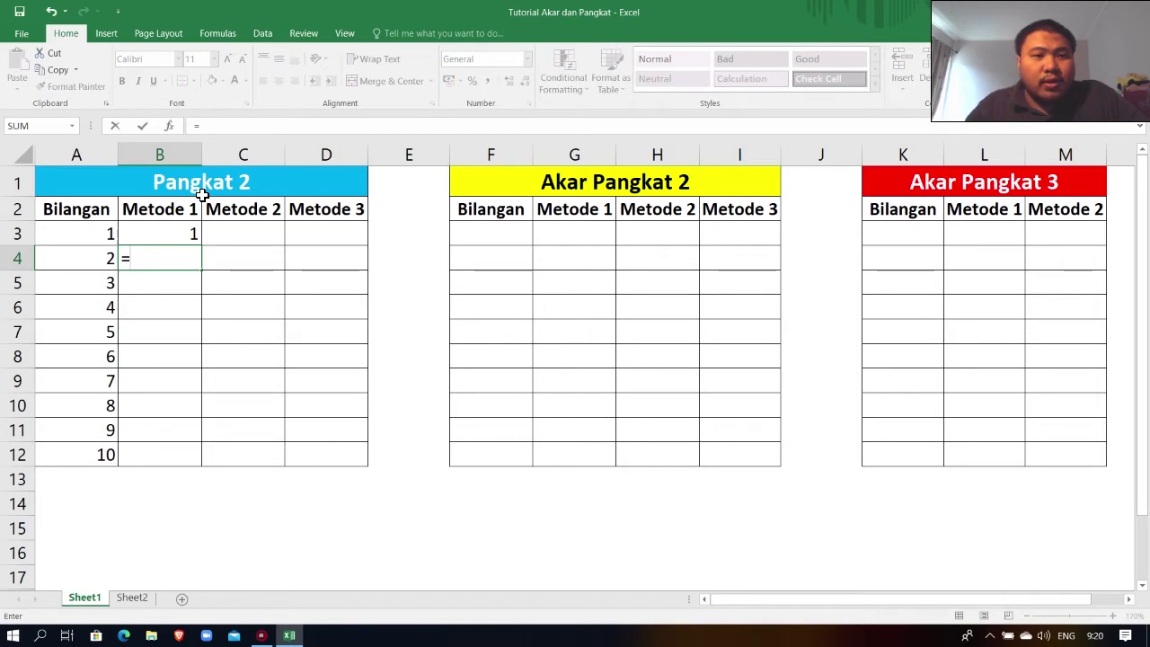
text(2*2)
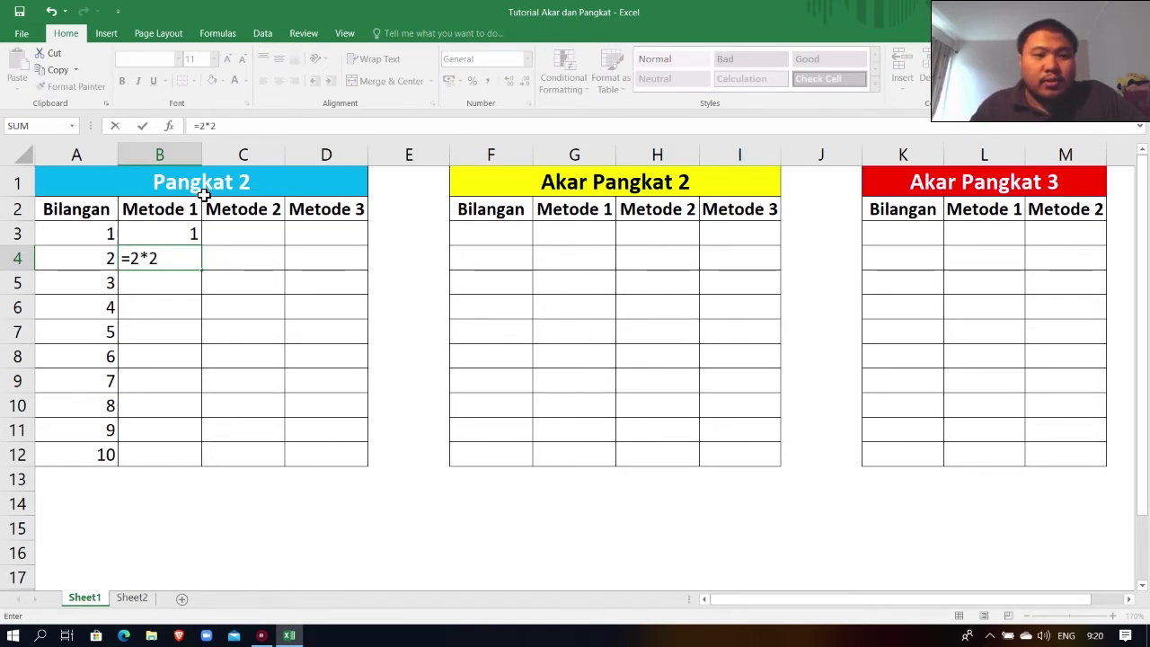
key(Return)
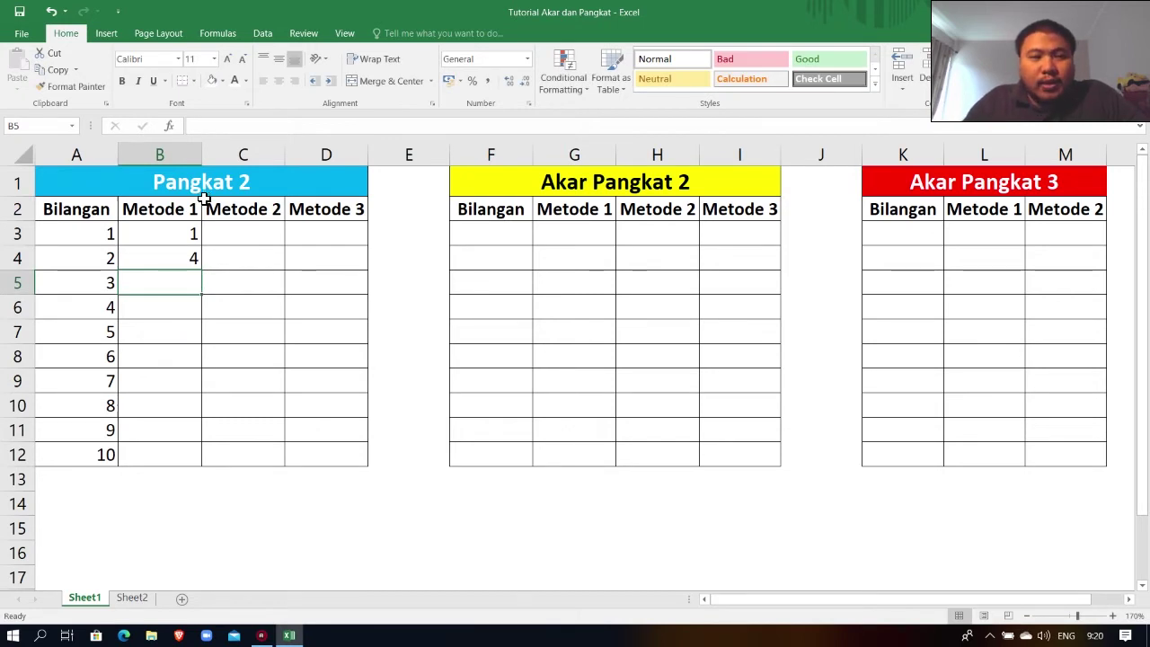
text(=)
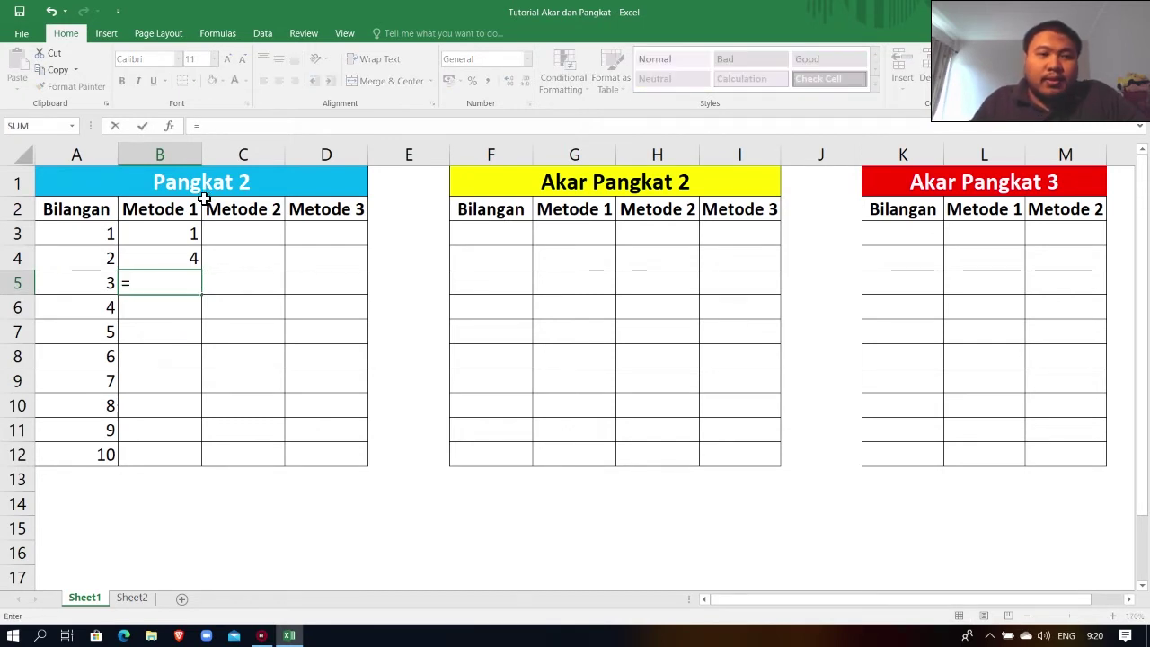
text(3*3)
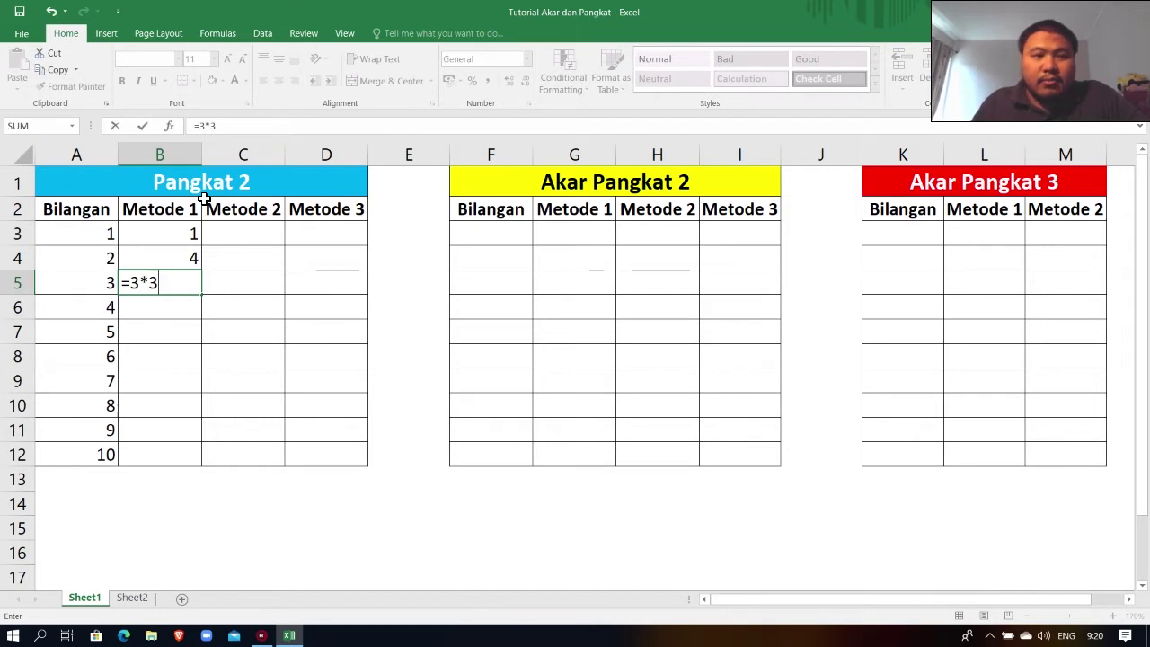
key(Return)
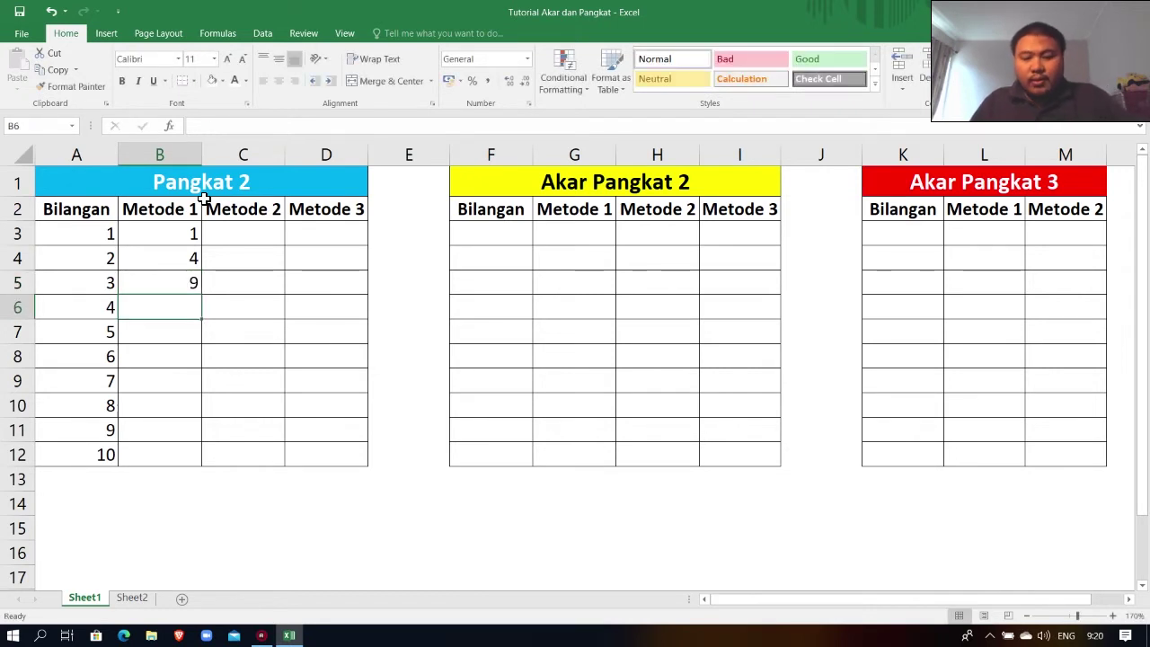
text(=4*4)
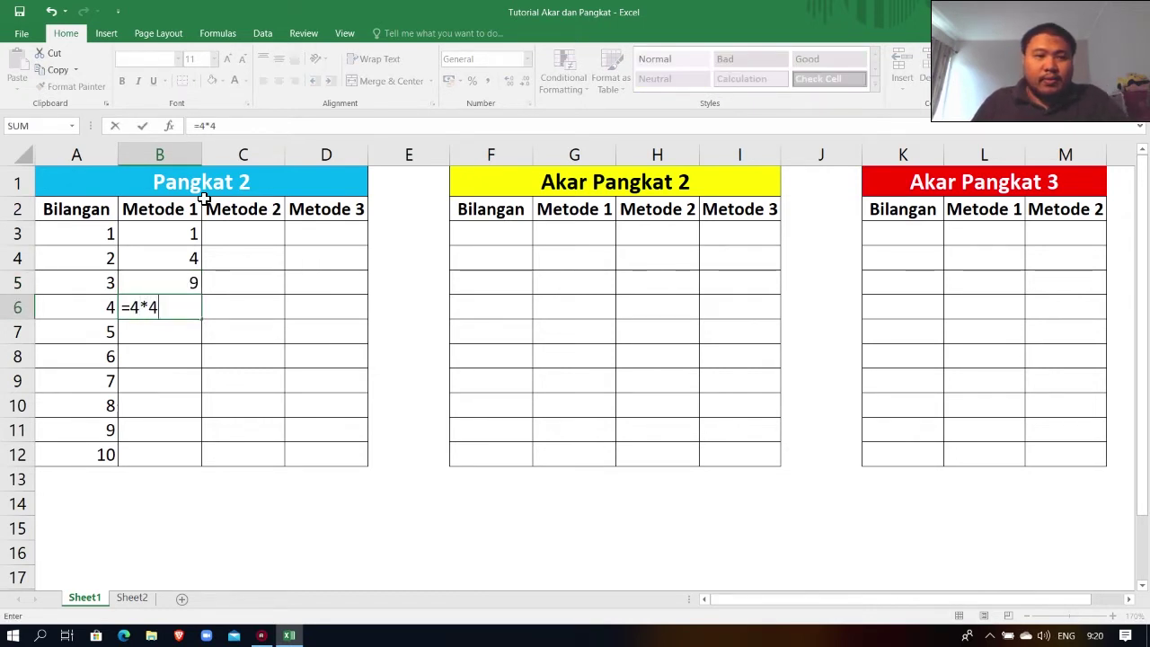
key(Return)
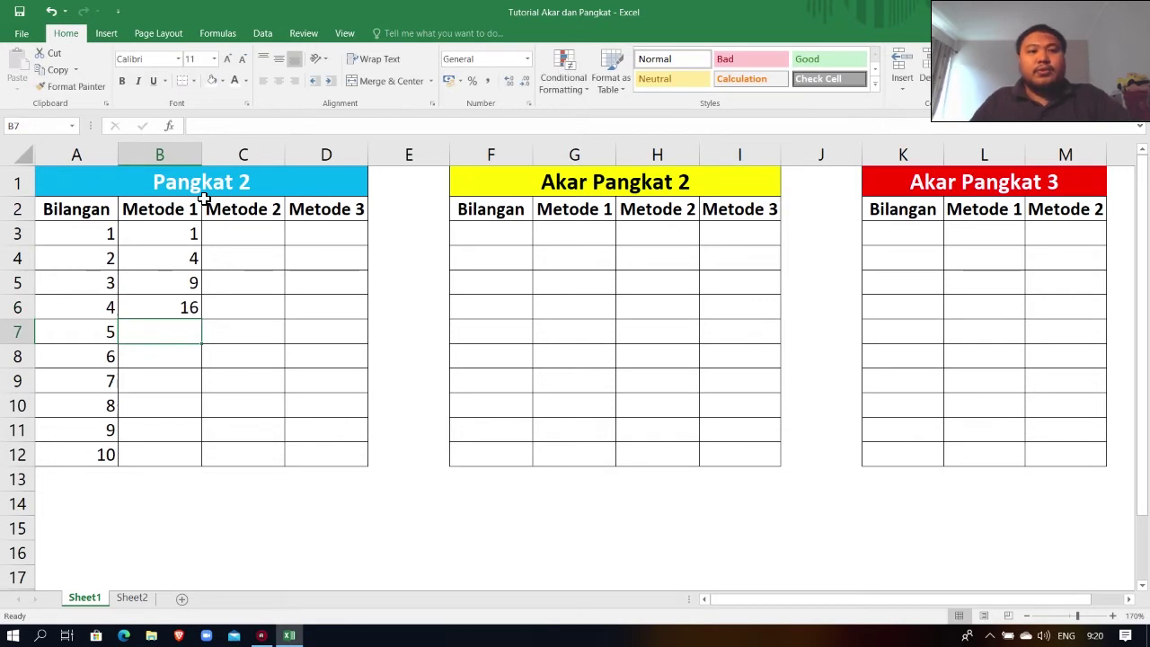
Copy the formula from B6 into B7:B12 and check the pasted formula in B7.
key(Up)
key(Up)
key(Up)
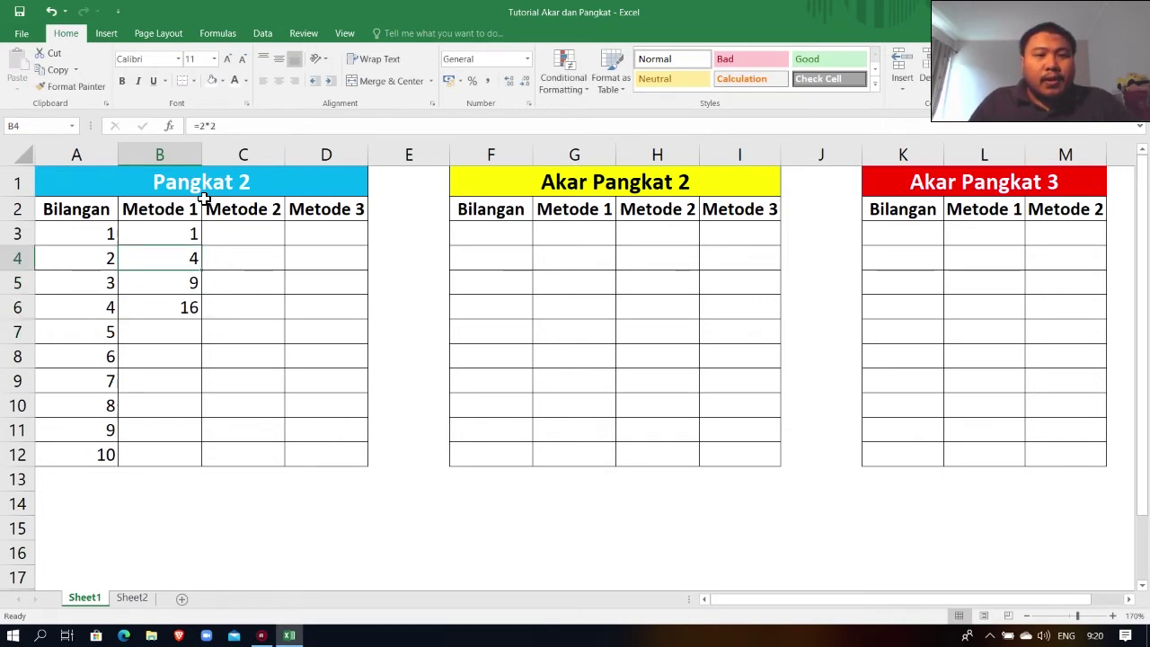
key(Down)
key(Down)
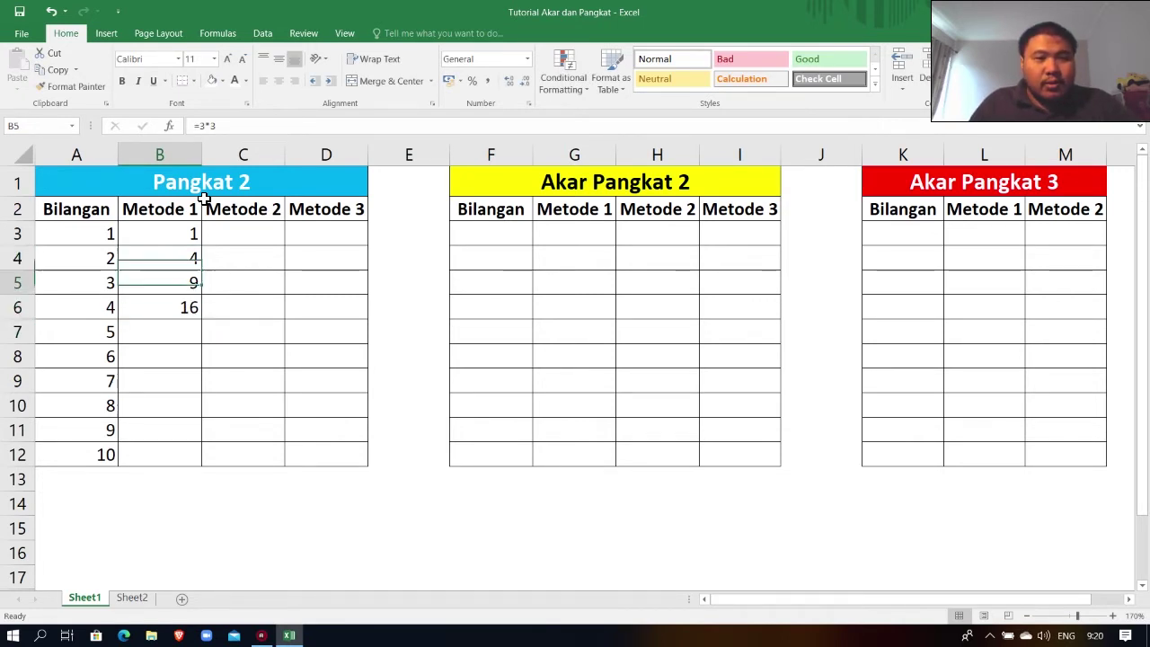
key(Up)
key(Down)
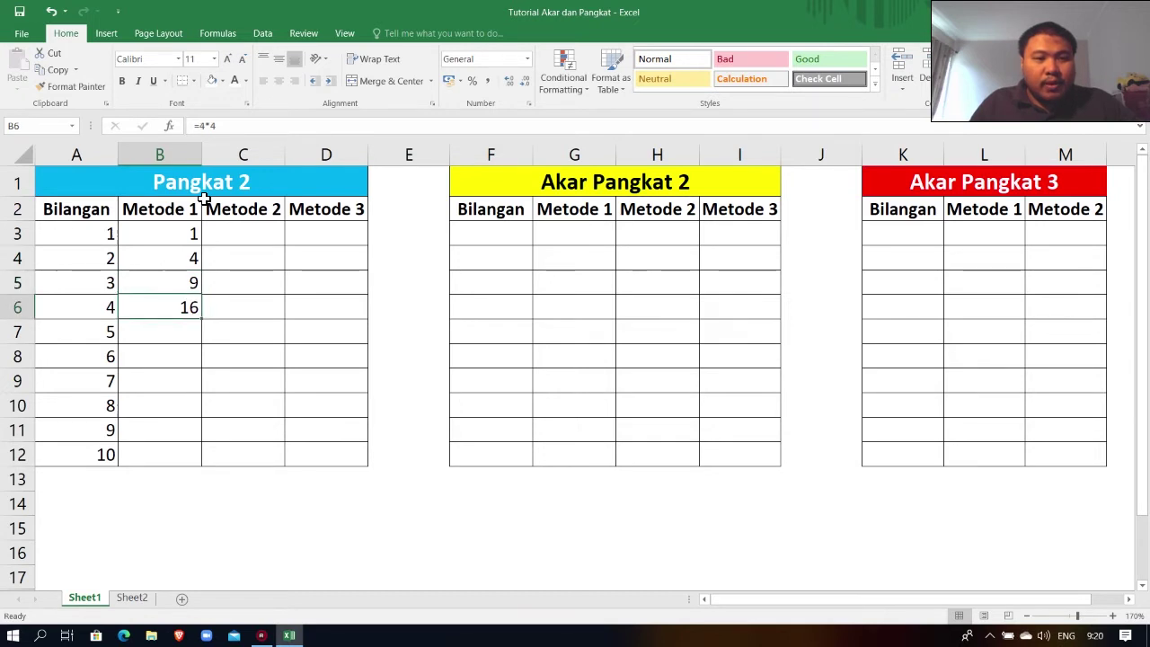
key(ctrl+c)
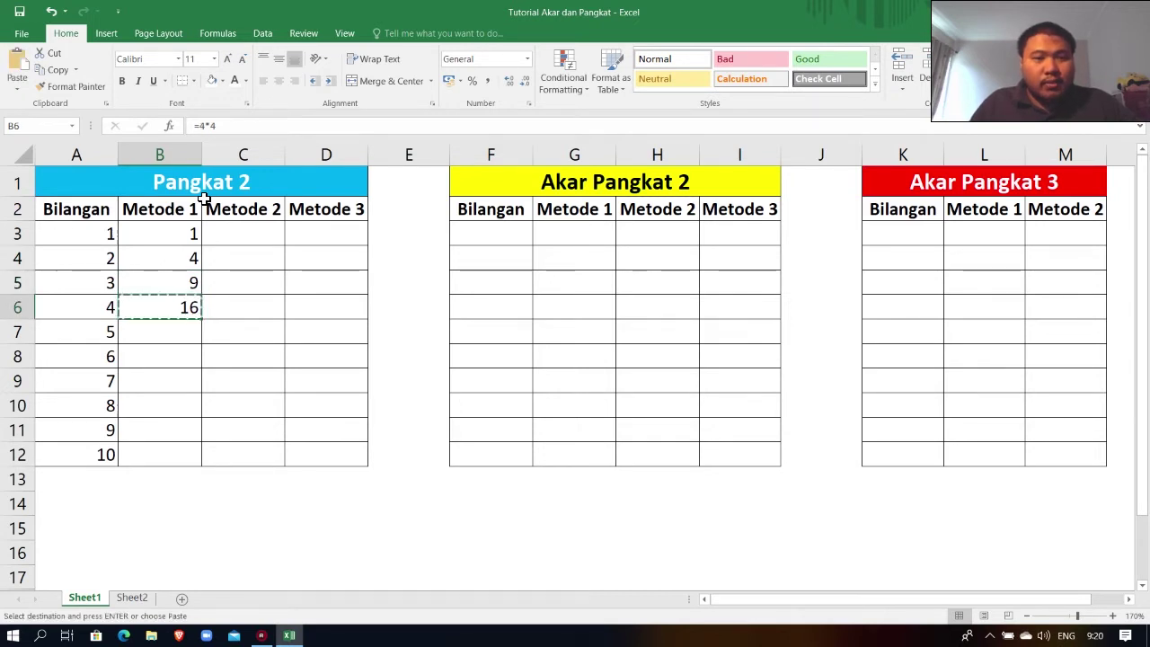
key(Down)
key(shift+Down)
key(shift+Down)
key(shift+Down)
key(shift+Down)
key(shift+Down)
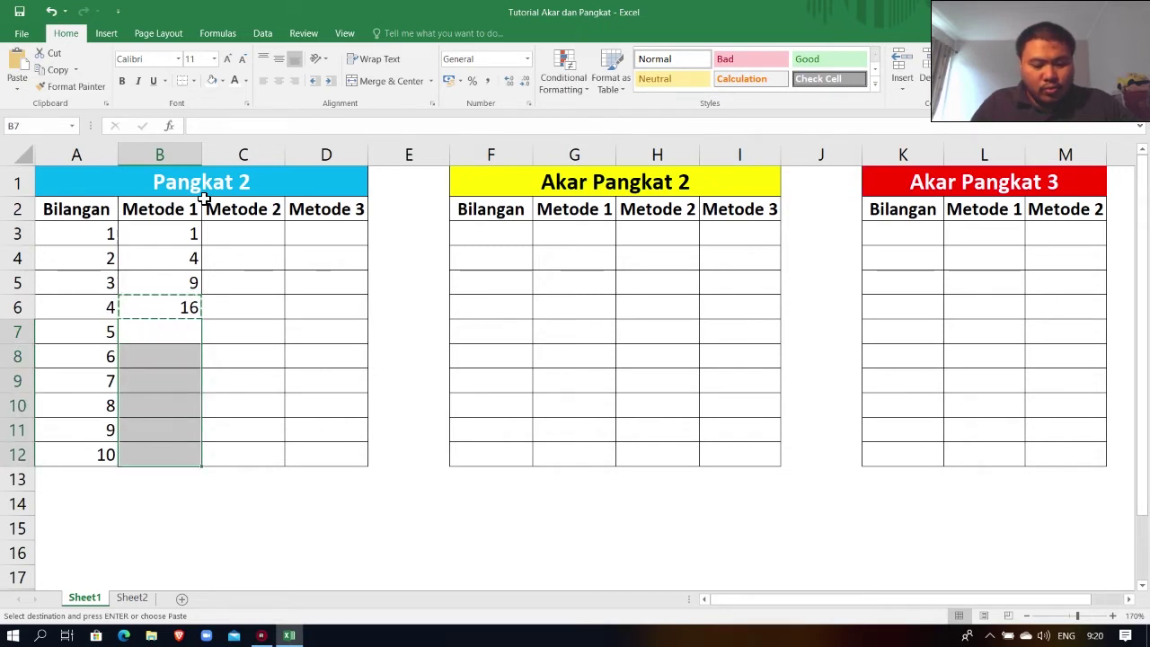
key(ctrl+v)
key(Escape)
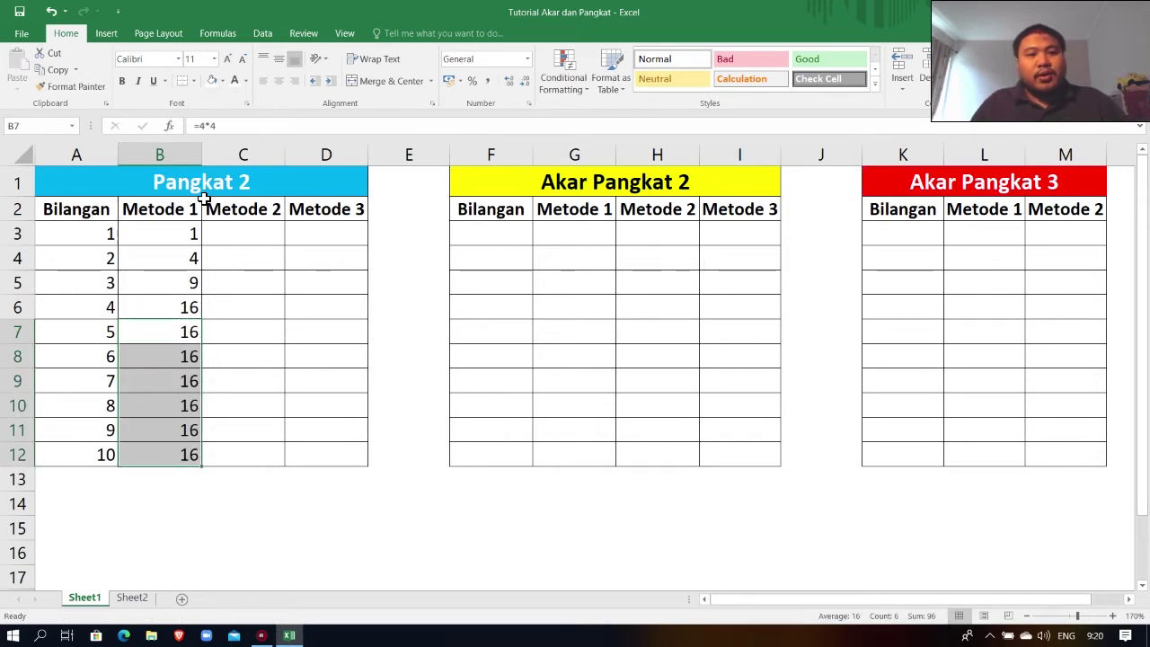
key(Up)
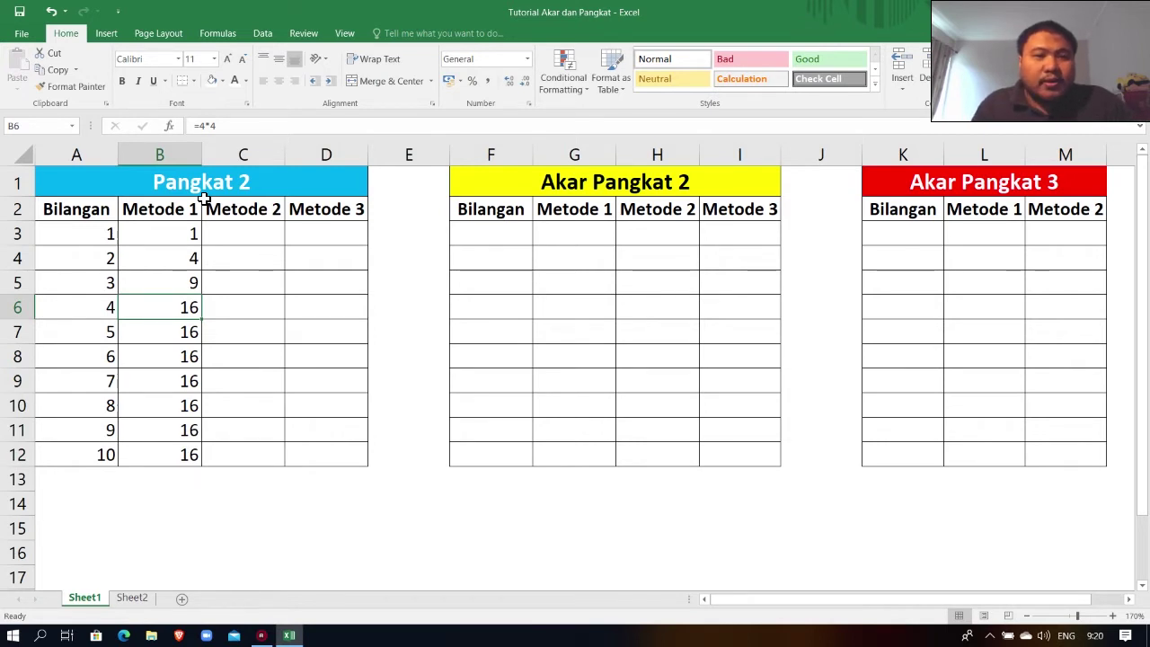
click(178, 332)
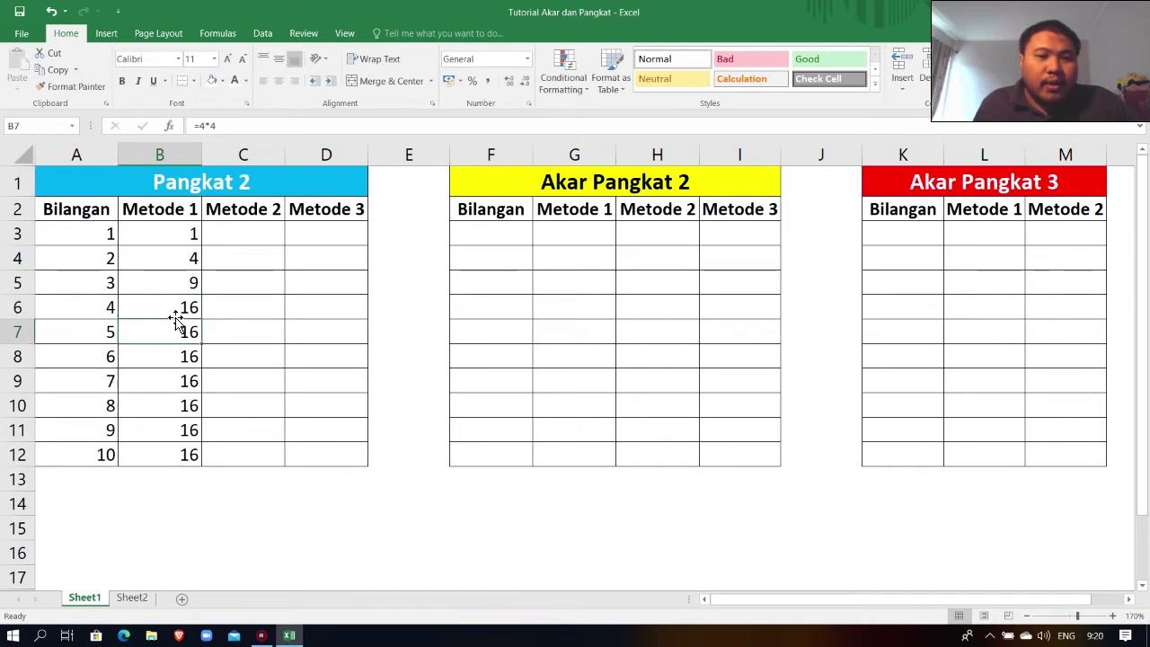
Replace the formula in B3 with =A3*A3 so that it squares the number through its cell reference.
click(180, 231)
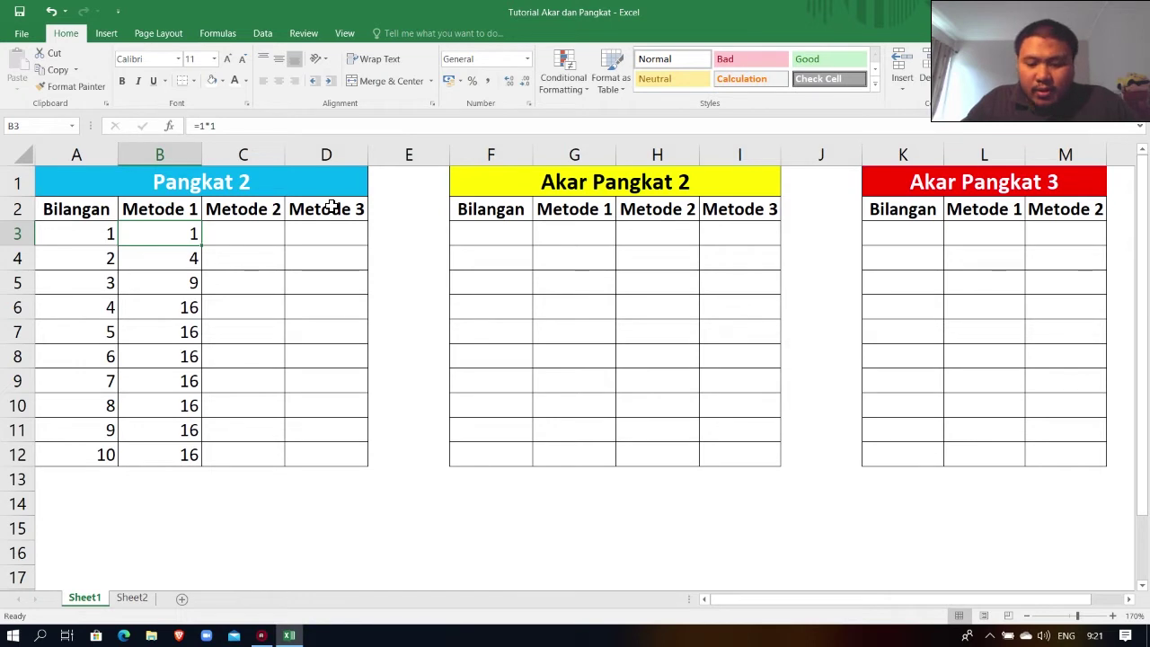
text(=)
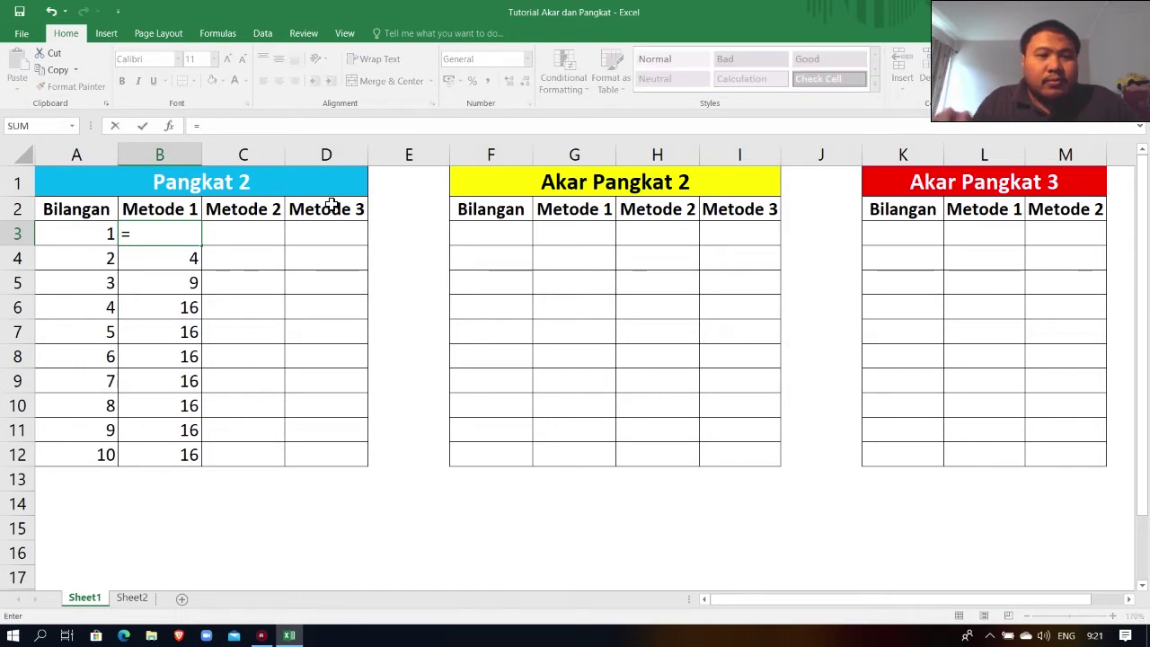
click(92, 237)
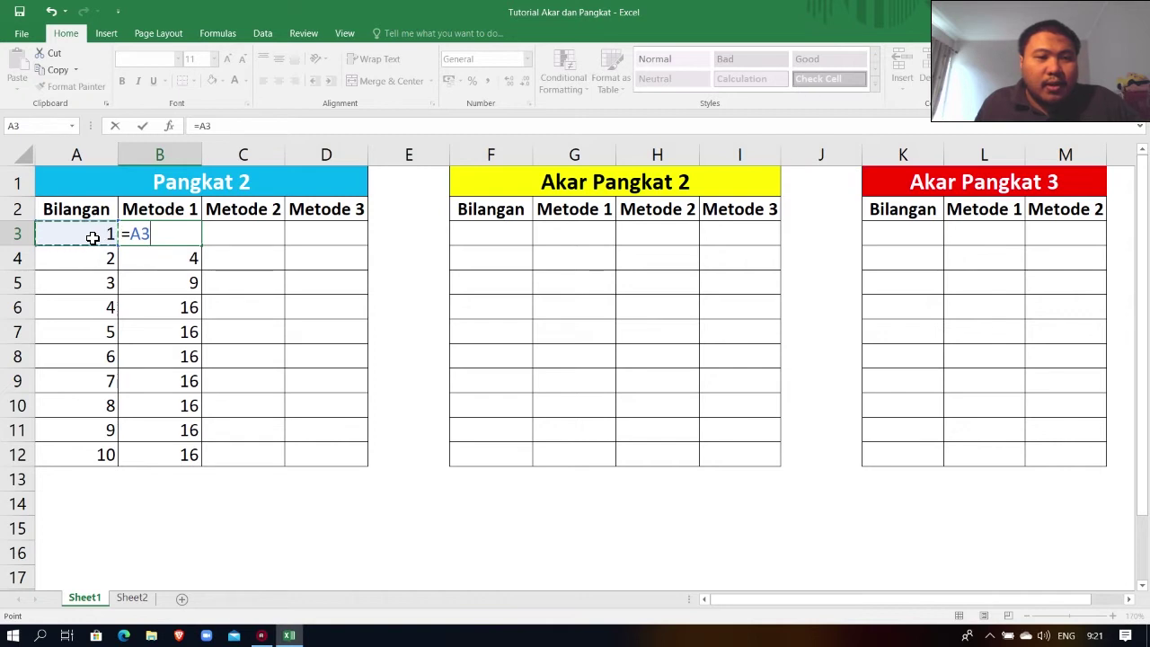
text(*)
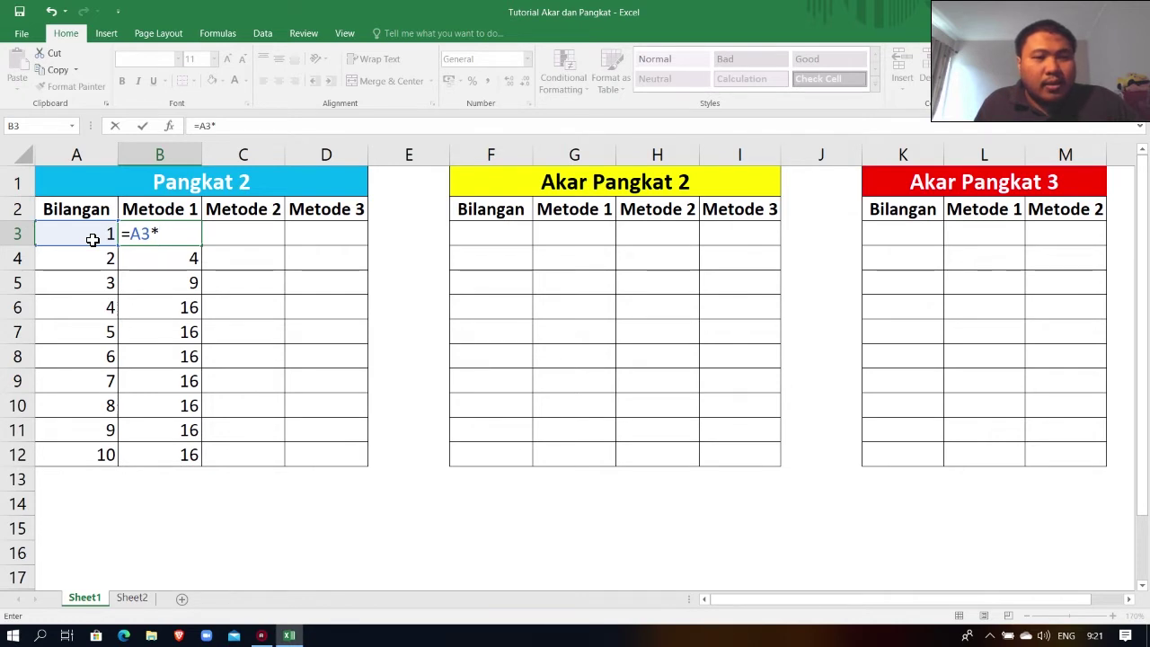
click(93, 239)
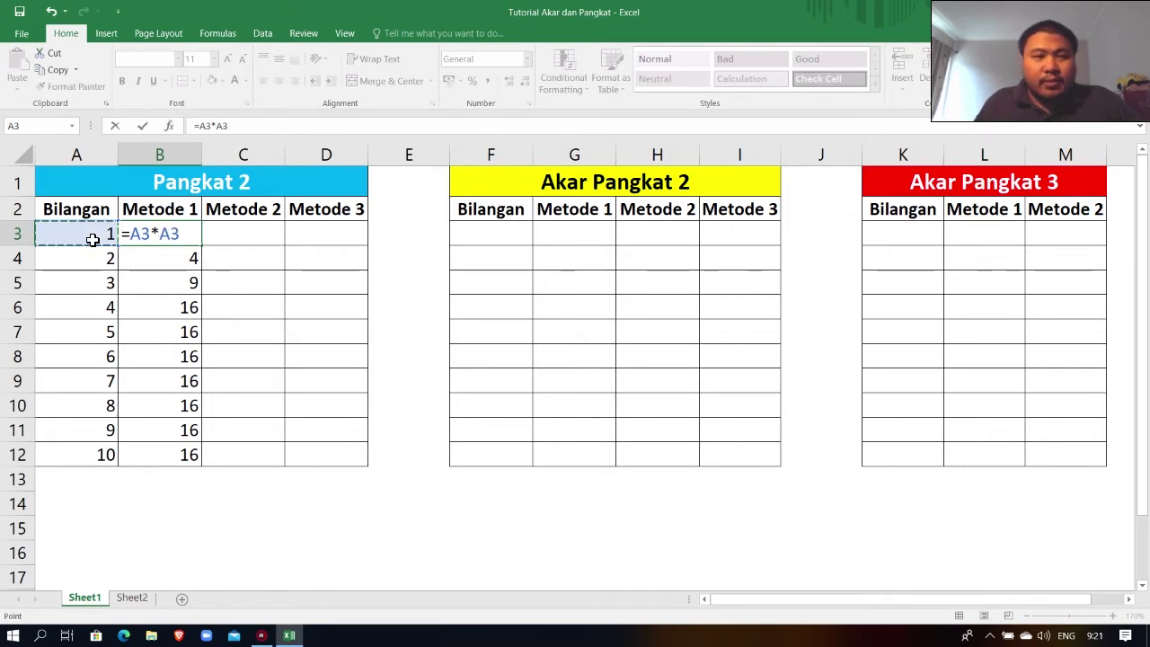
key(Return)
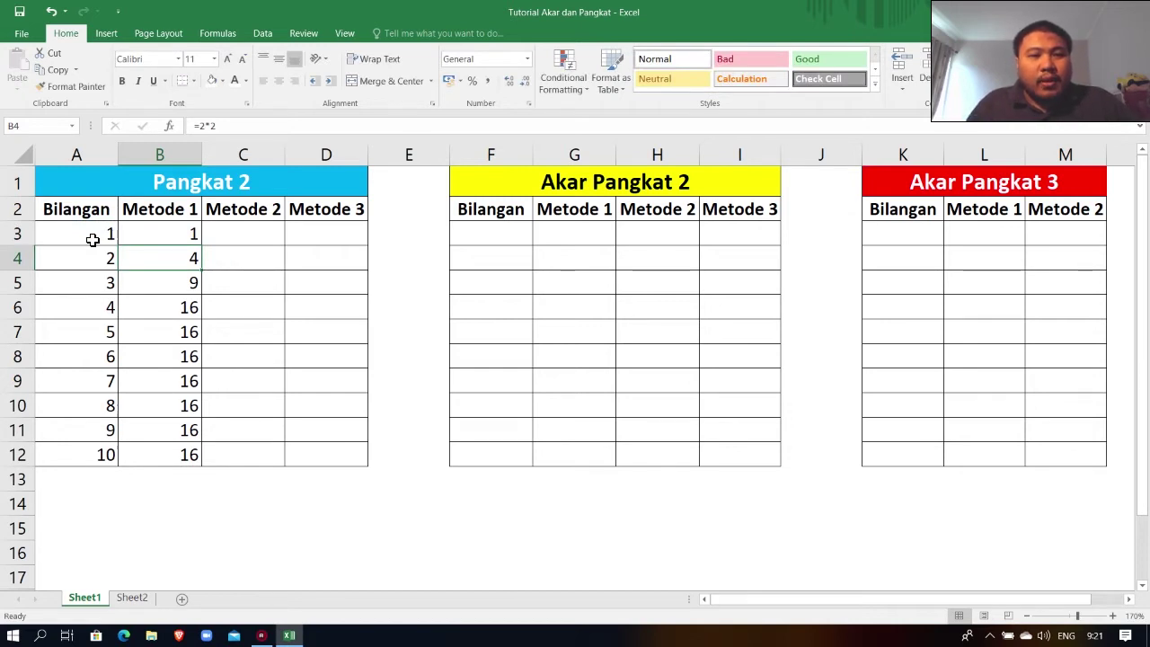
Copy the =A3*A3 formula from B3 into B4:B12 of the Metode 1 column.
key(Up)
key(ctrl+c)
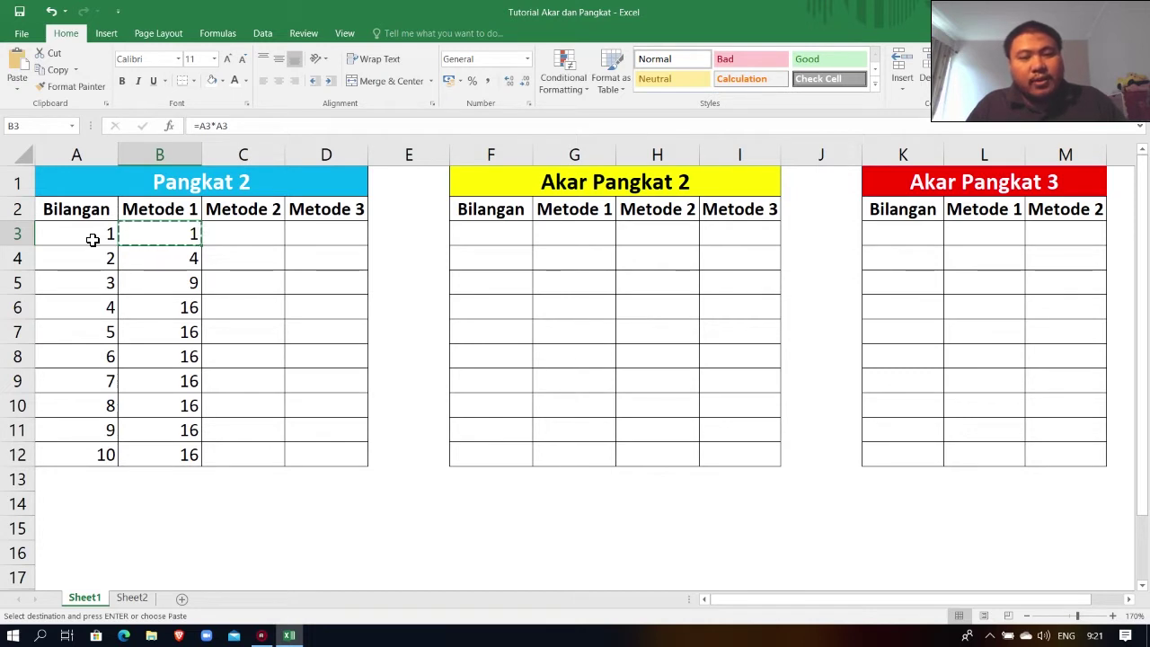
key(Down)
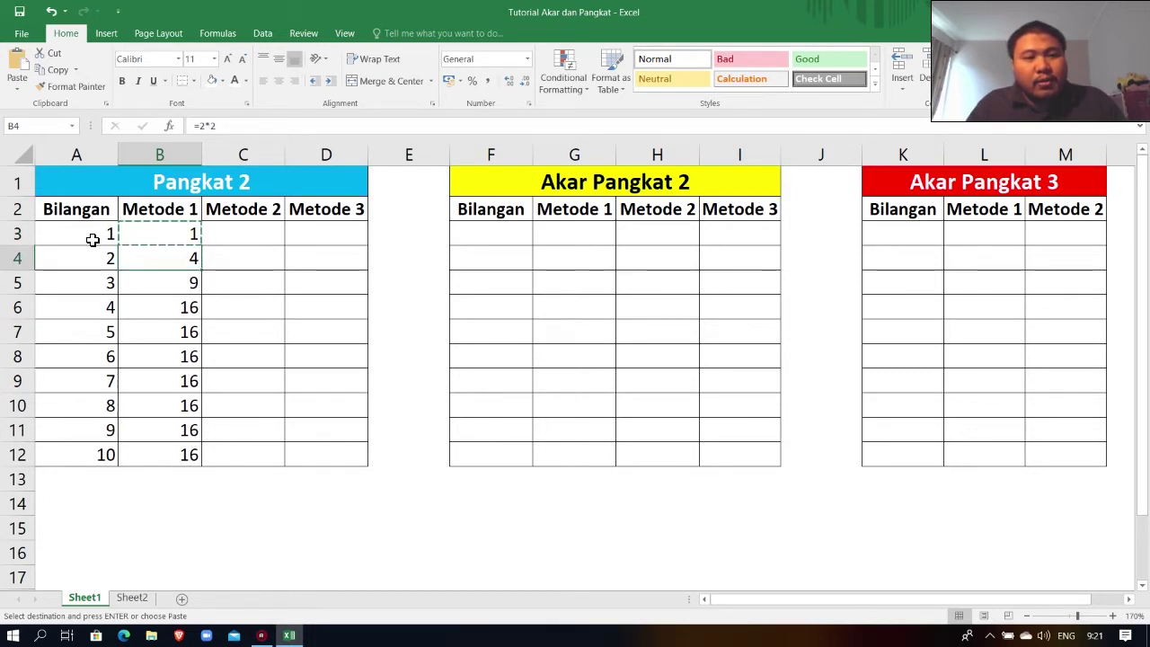
key(shift+Down)
key(shift+Down)
key(shift+Down)
key(shift+Down)
key(shift+Down)
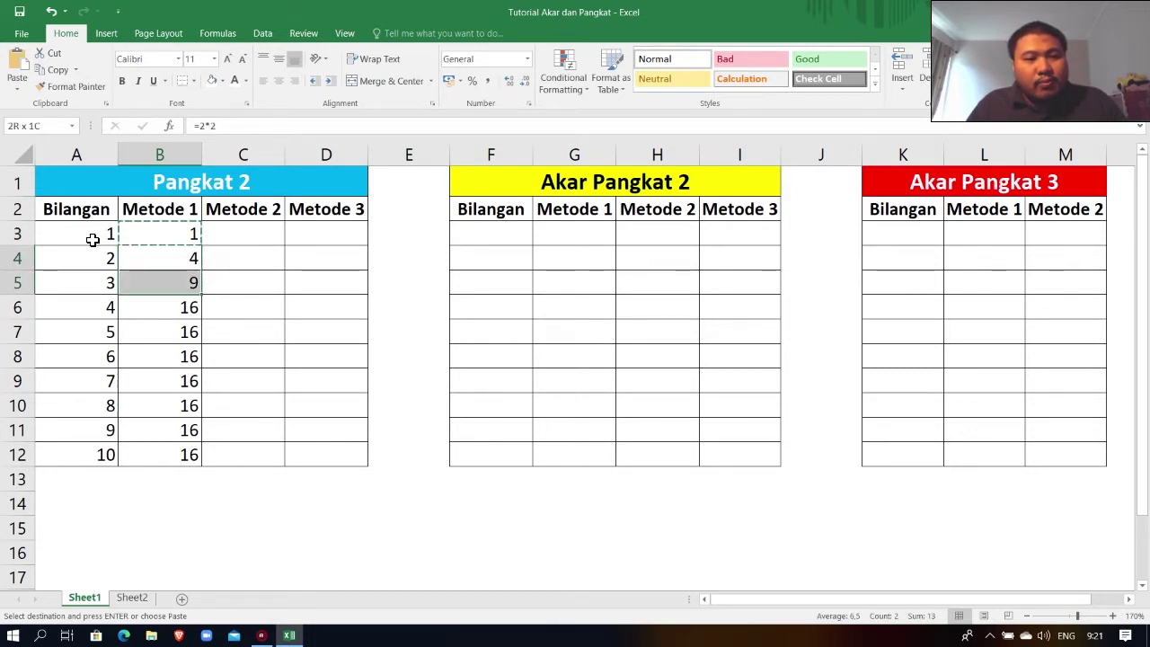
key(shift+Down)
key(shift+Down)
key(shift+Down)
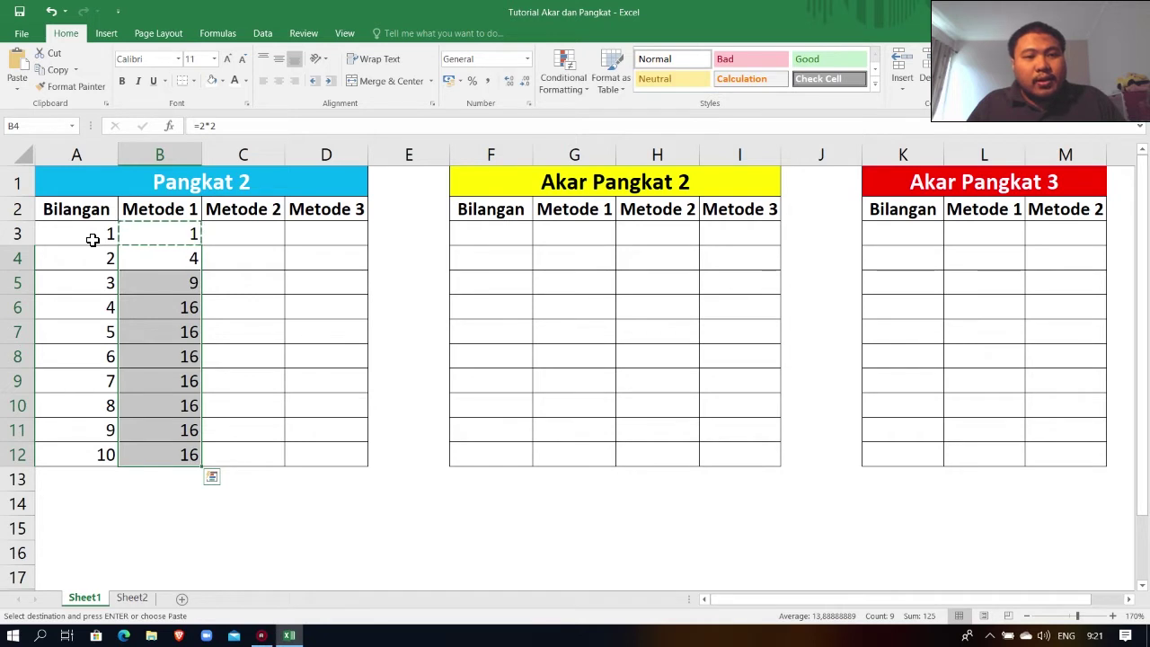
key(ctrl+v)
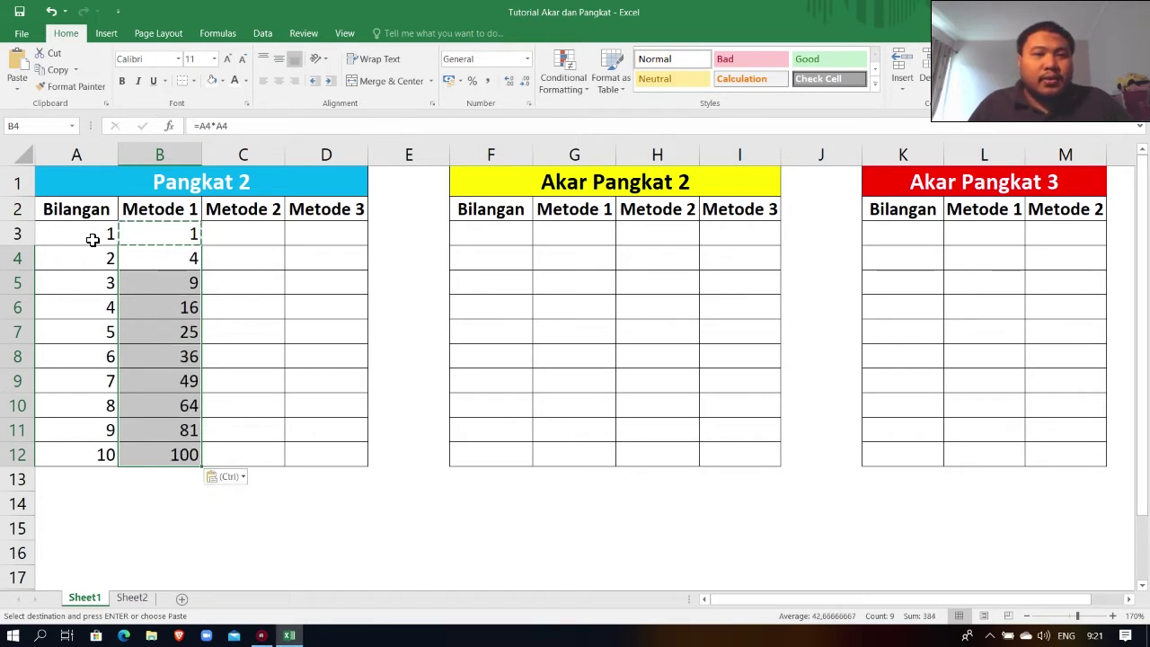
key(Escape)
Check the copied formulas down the Metode 1 column, including the cell references in B4, against the numbers in the Bilangan column.
key(Down)
key(Up)
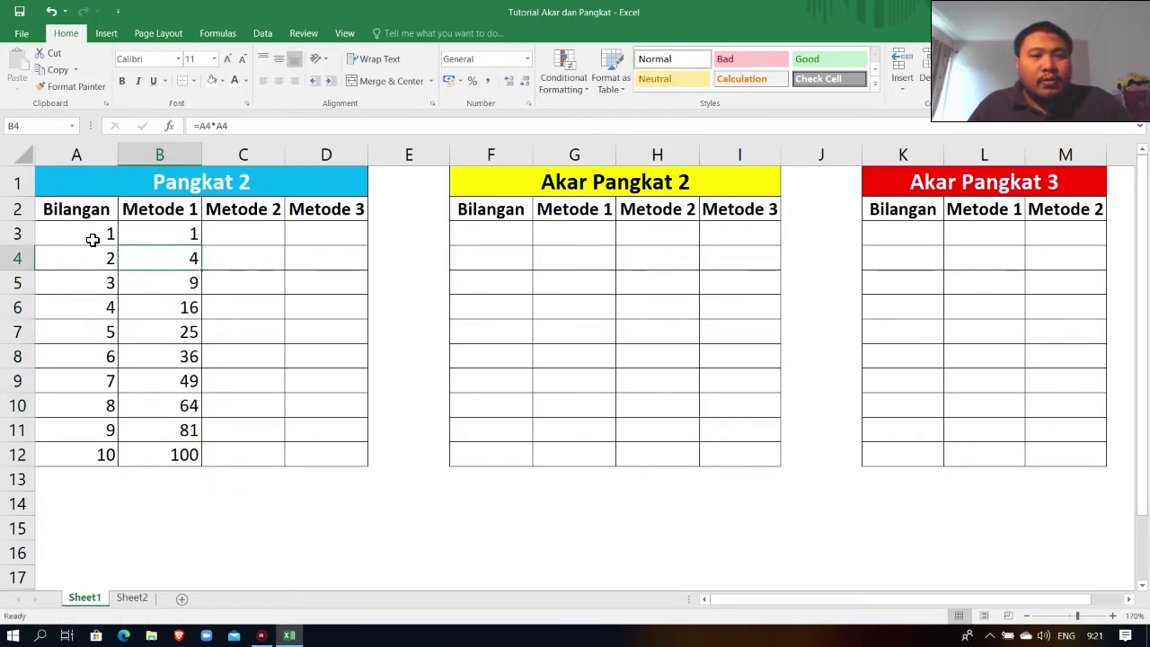
key(F2)
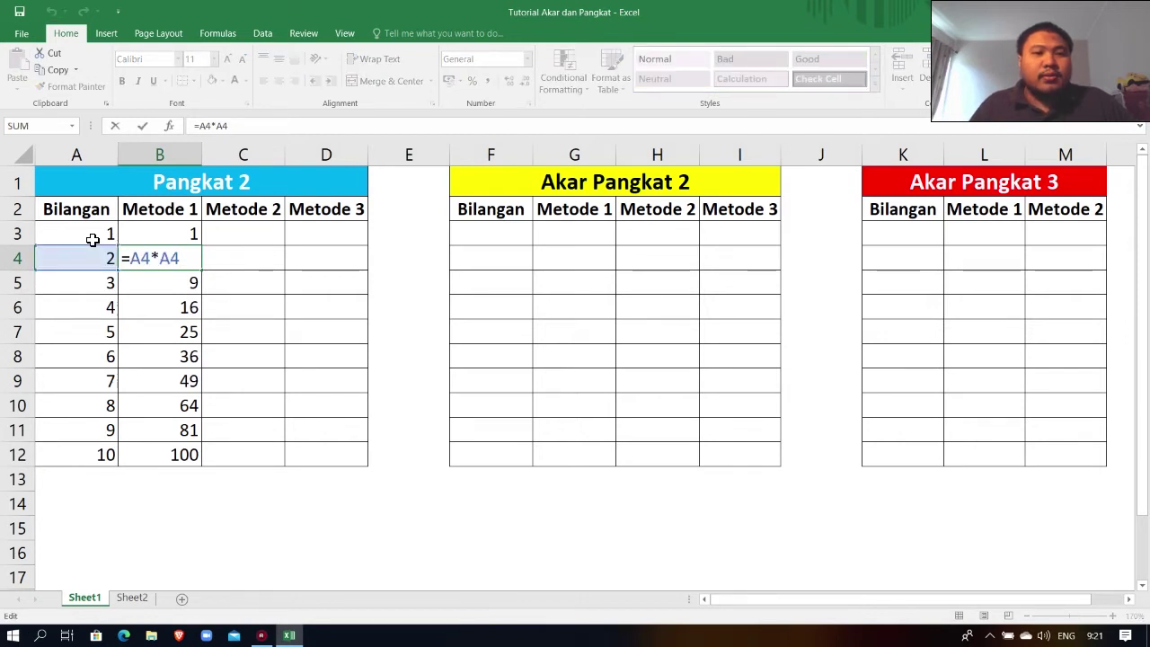
key(Escape)
key(Down)
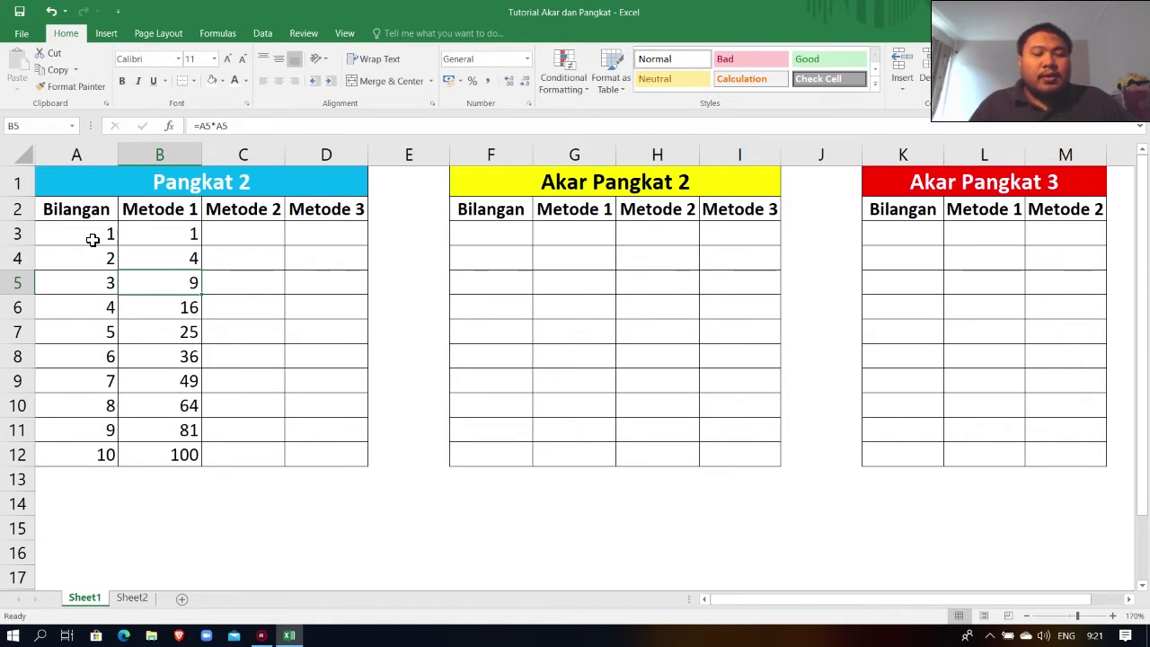
key(Down)
key(Down)
key(Down)
key(Down)
key(Down)
key(Down)
key(Down)
key(Down)
key(Up)
key(Up)
key(Up)
key(Up)
key(Up)
key(Up)
key(Up)
key(Up)
key(Up)
key(Up)
key(Up)
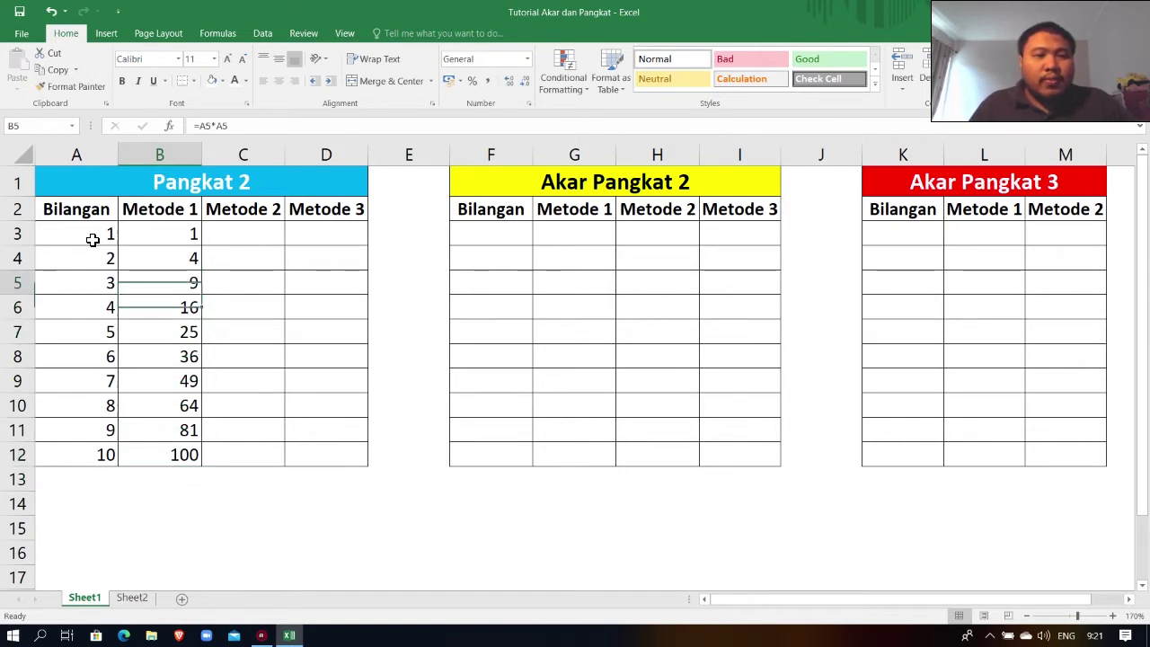
key(Down)
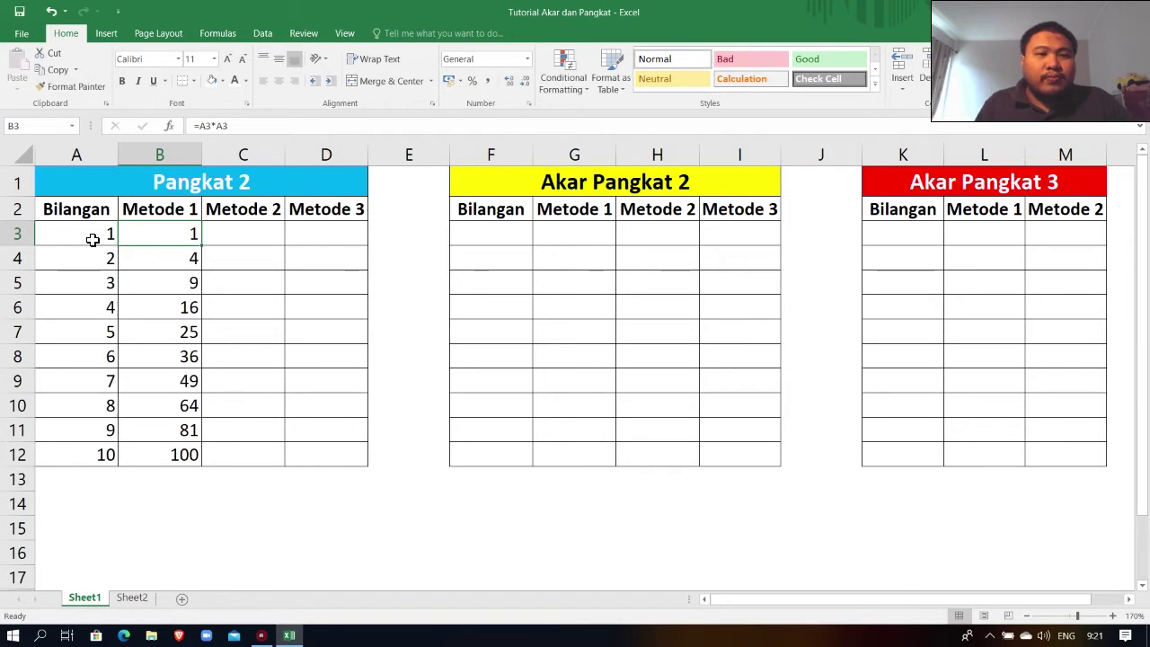
click(90, 234)
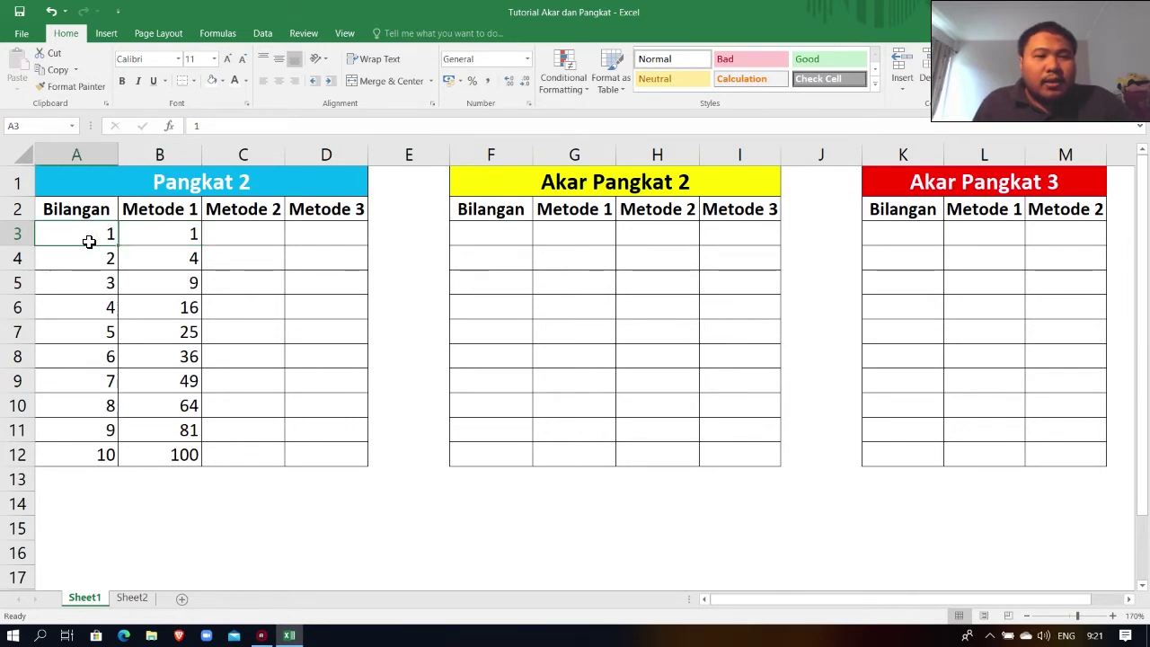
click(90, 261)
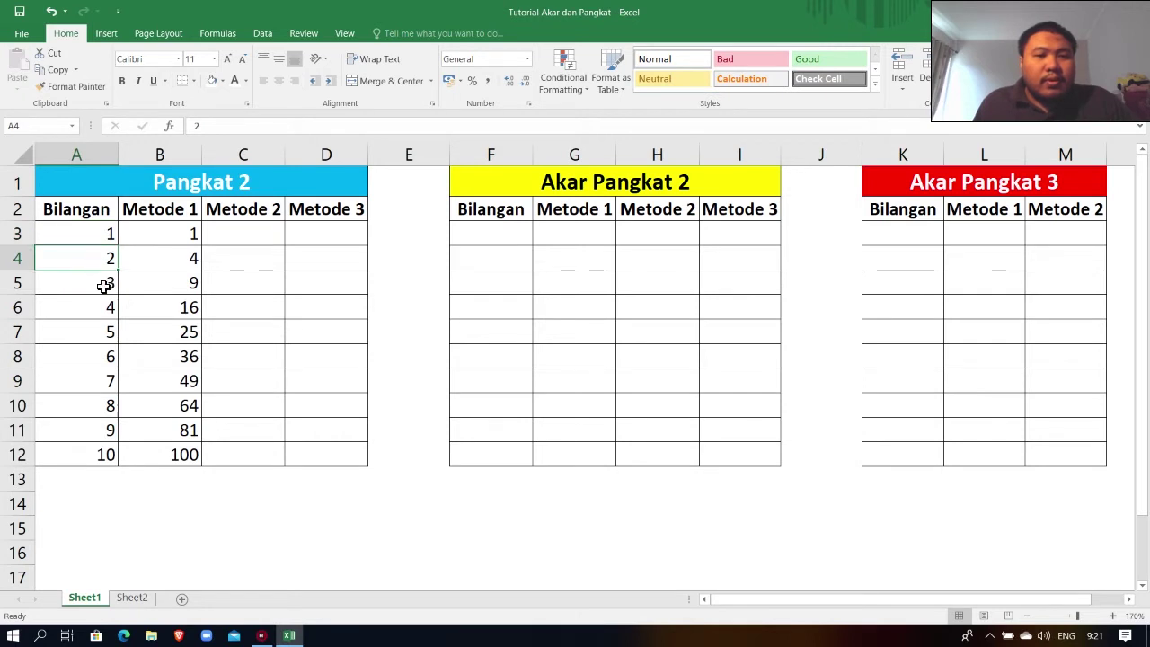
click(91, 332)
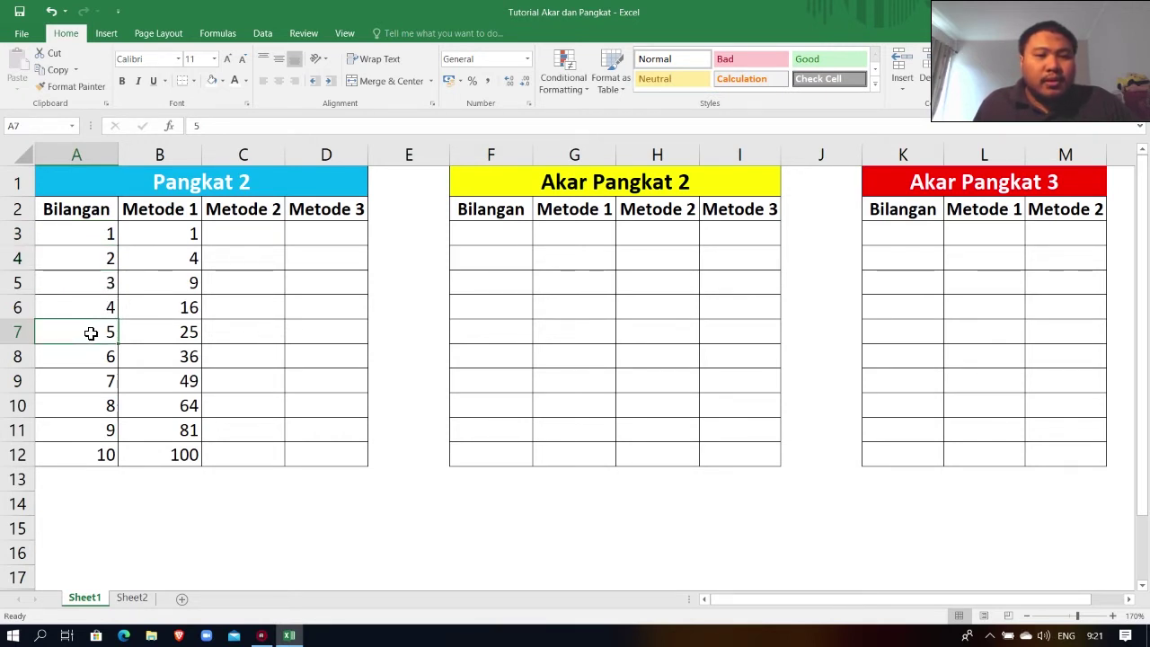
click(180, 235)
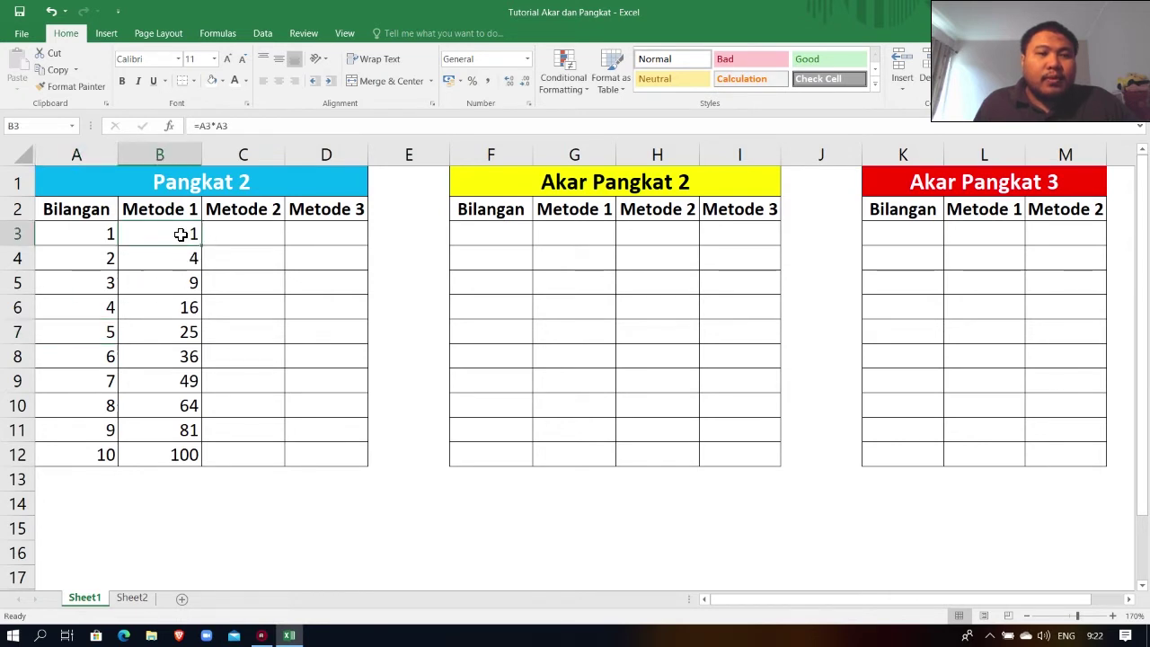
drag(164, 231, 170, 450)
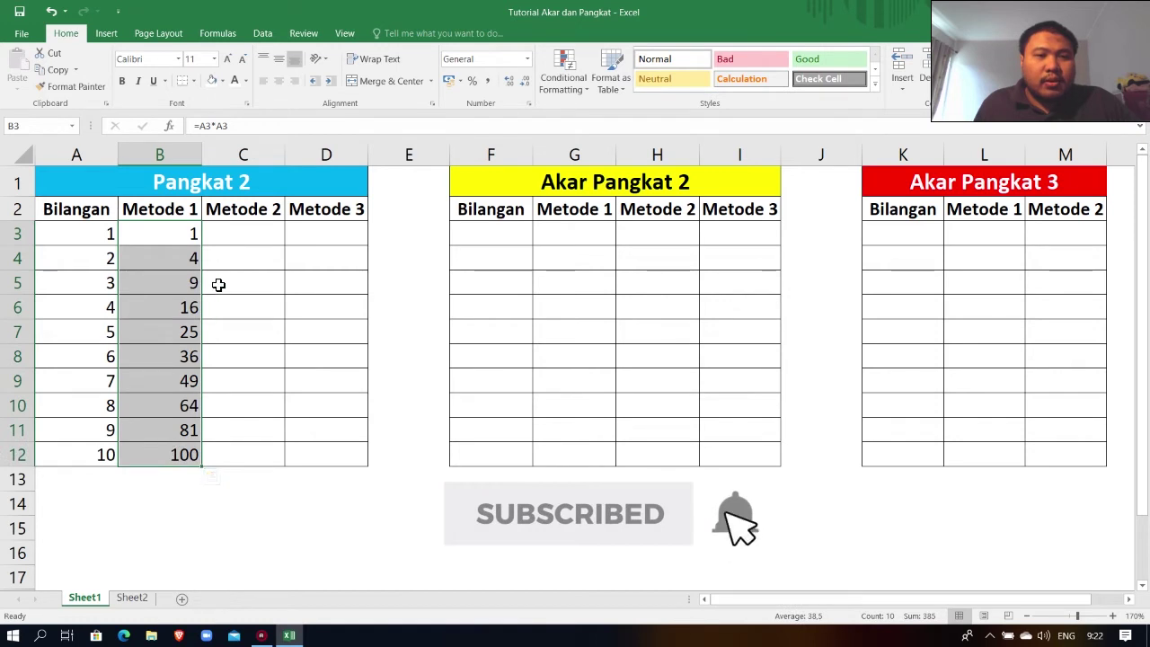
Enter the formula =POWER(A3;2) in cell C3, under Metode 2 of the Pangkat 2 table.
click(248, 230)
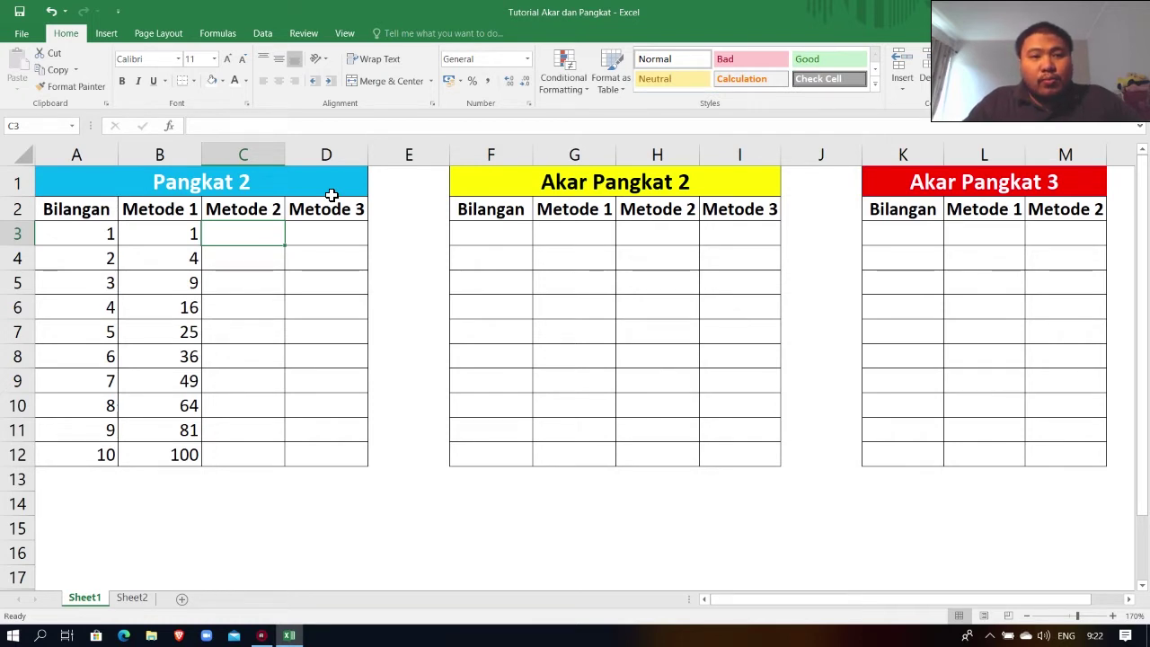
text(=)
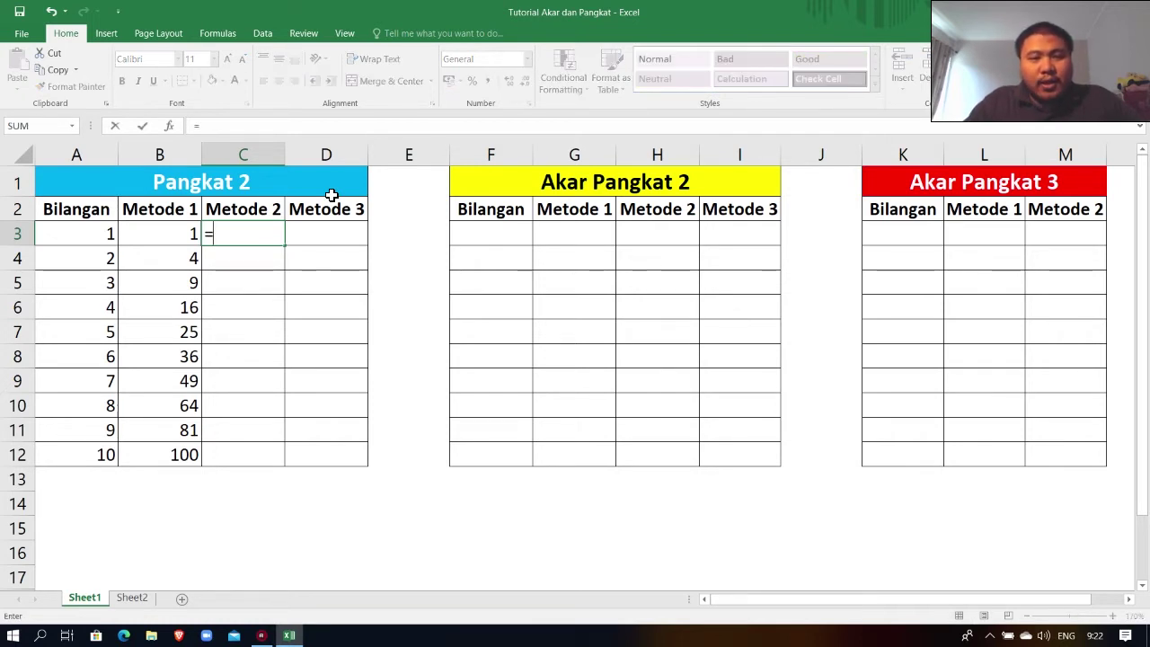
text(p)
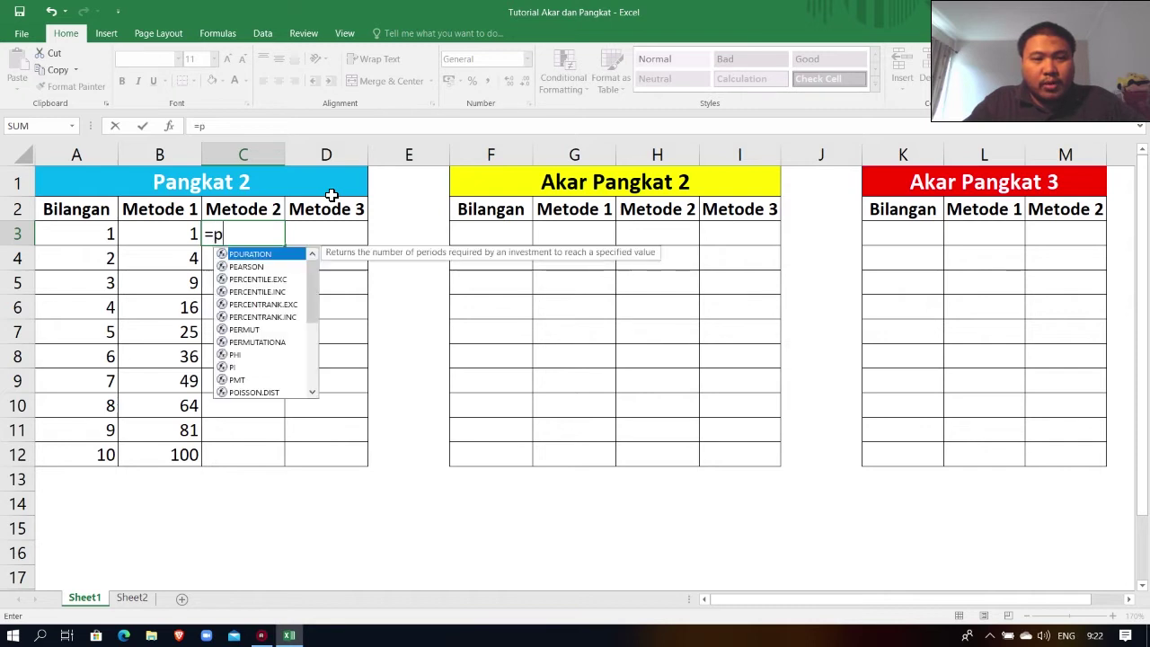
text(ower)
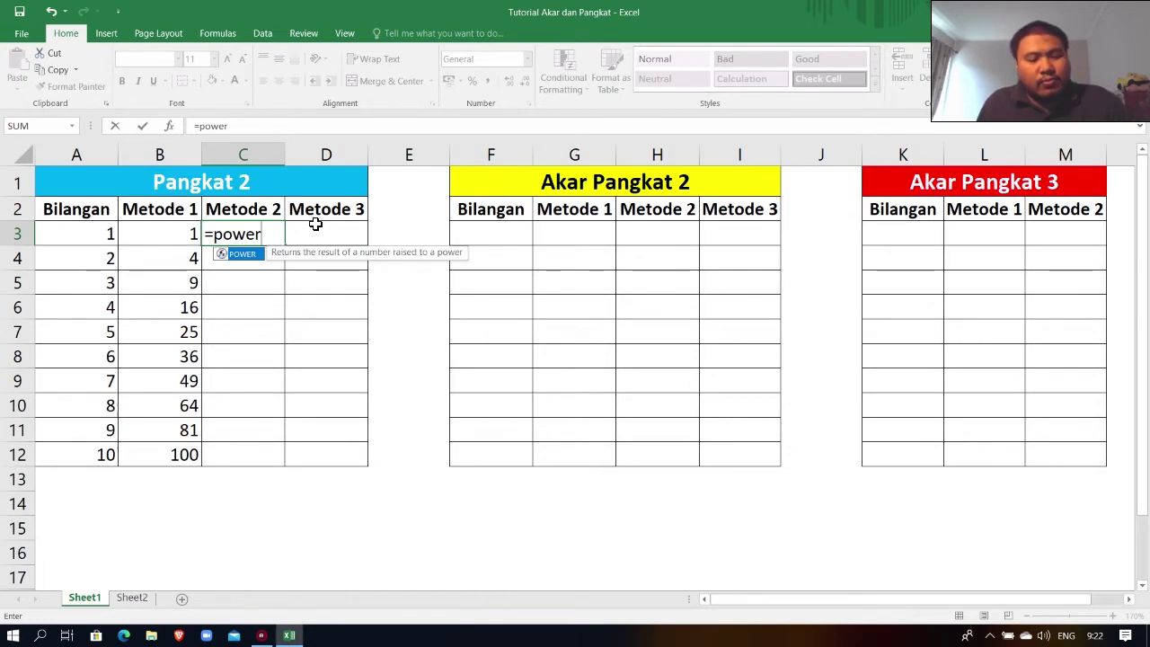
key(Escape)
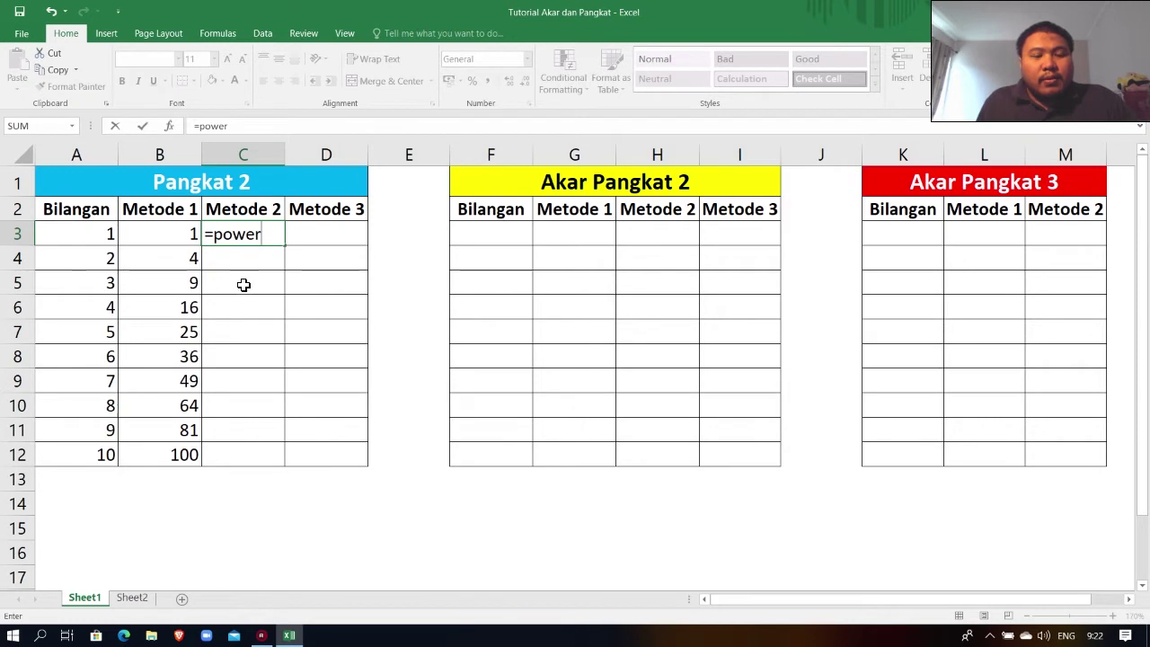
text(()
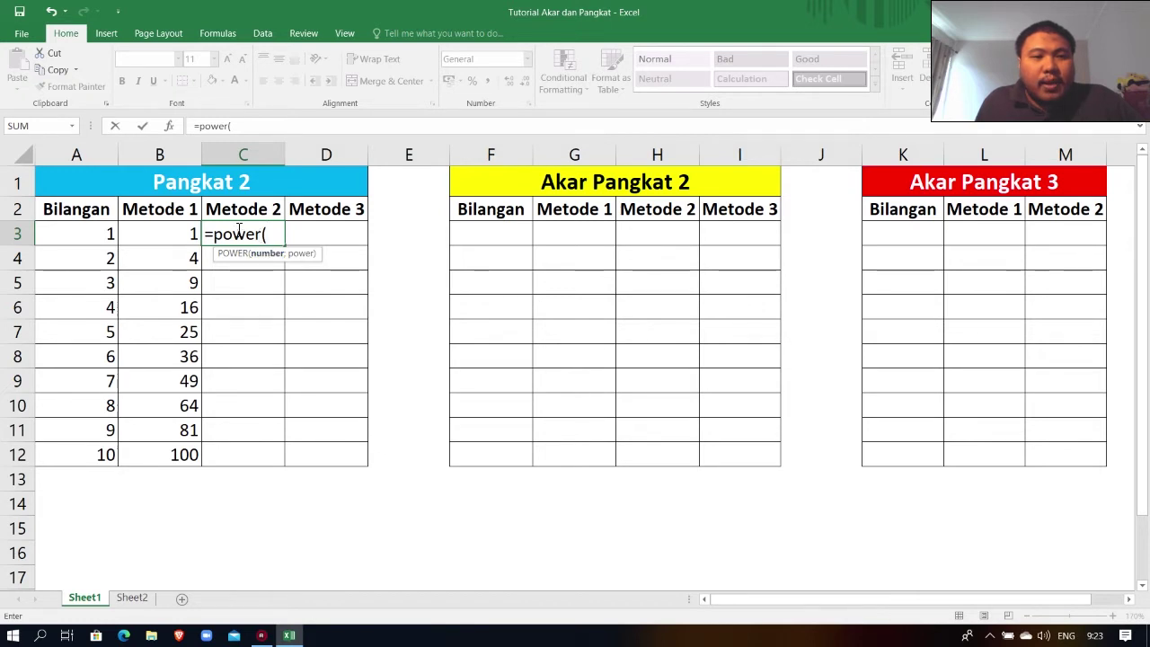
click(99, 233)
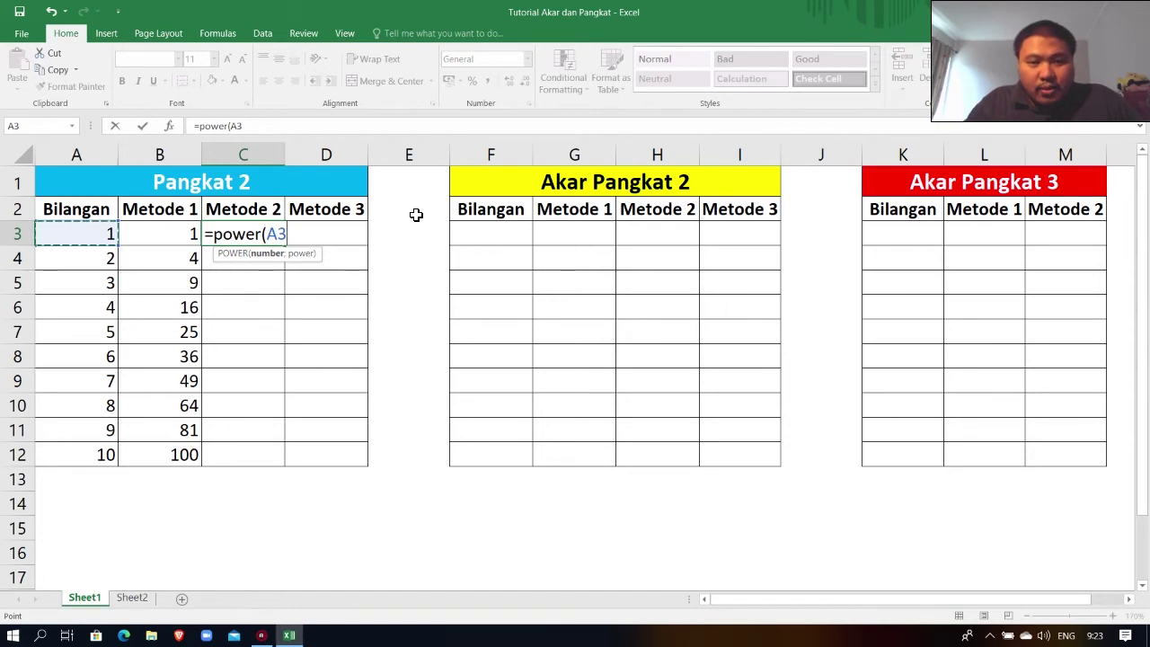
text(;2)
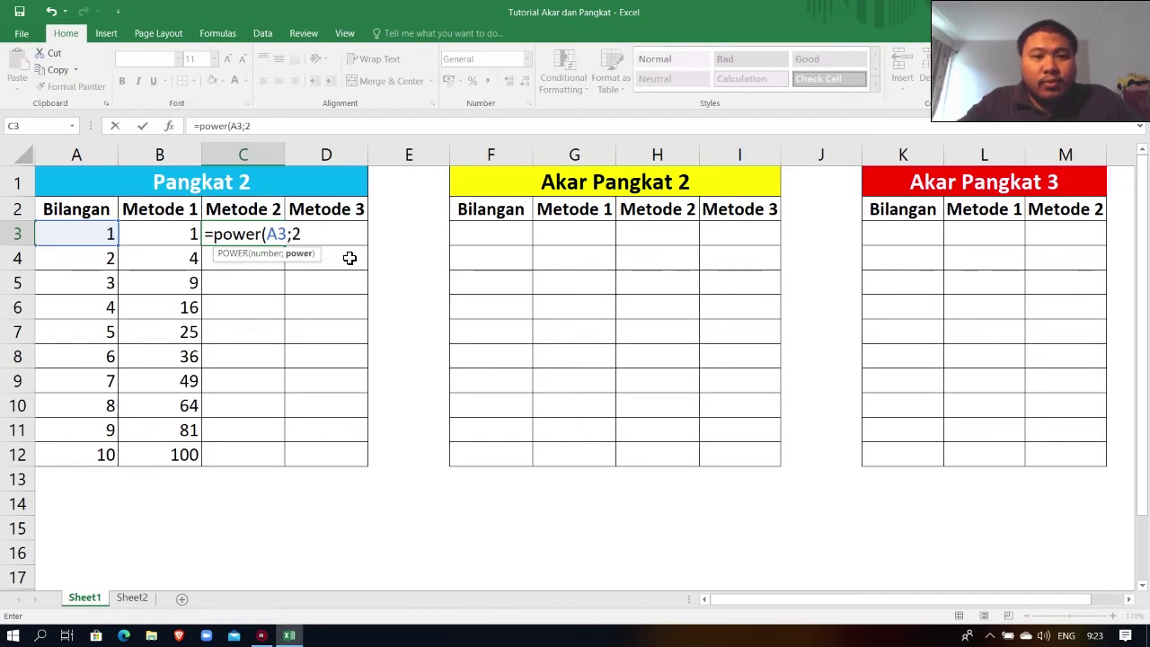
text())
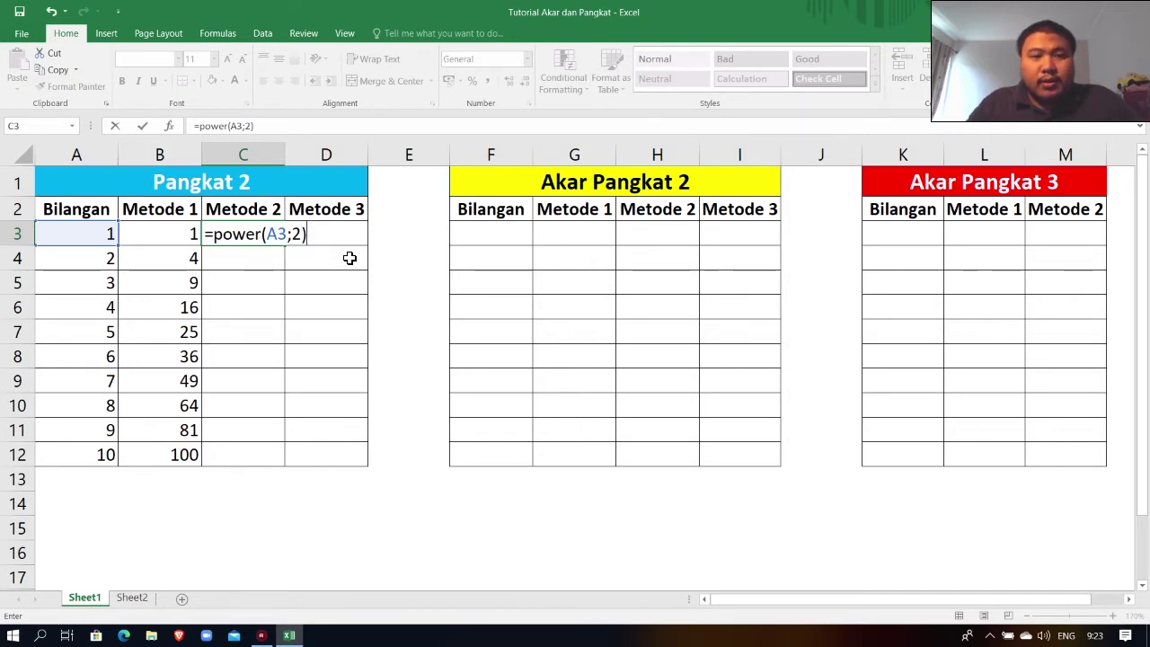
key(Return)
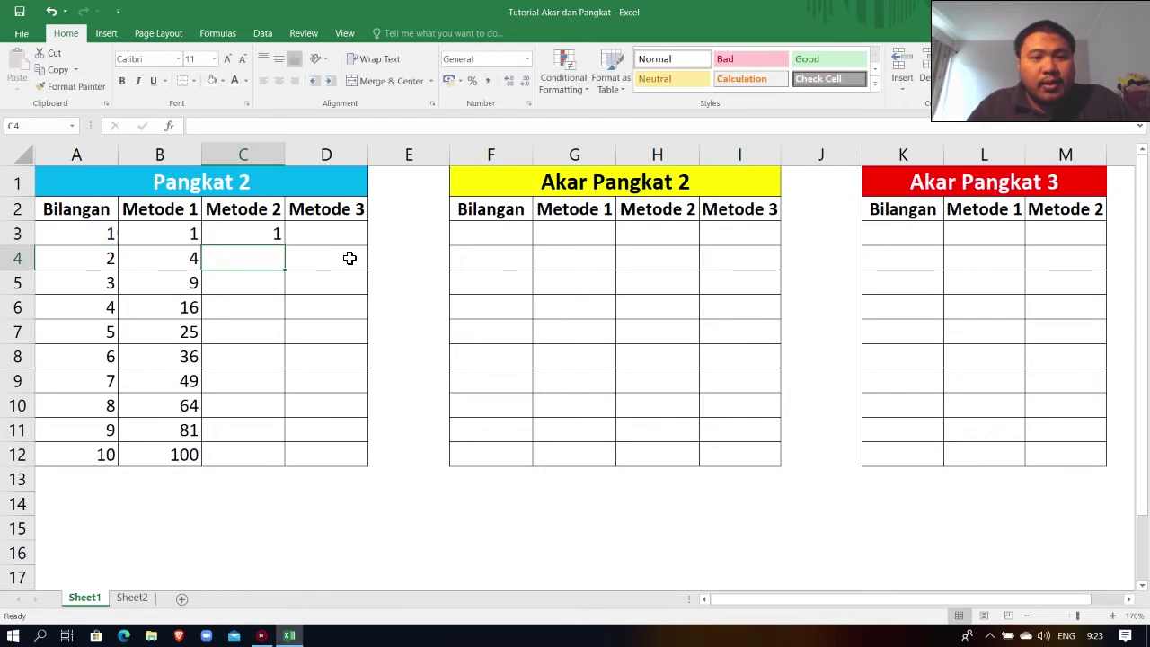
key(Up)
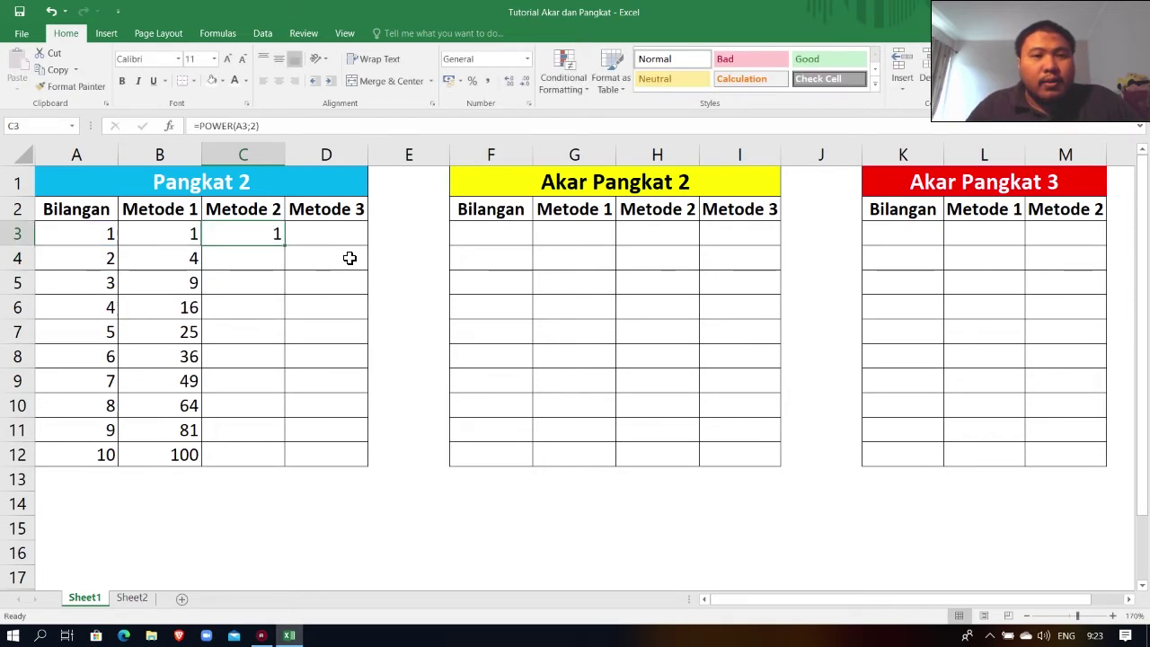
Enter the formula =POWER(A4;2) in cell C4 of the Metode 2 column.
key(Down)
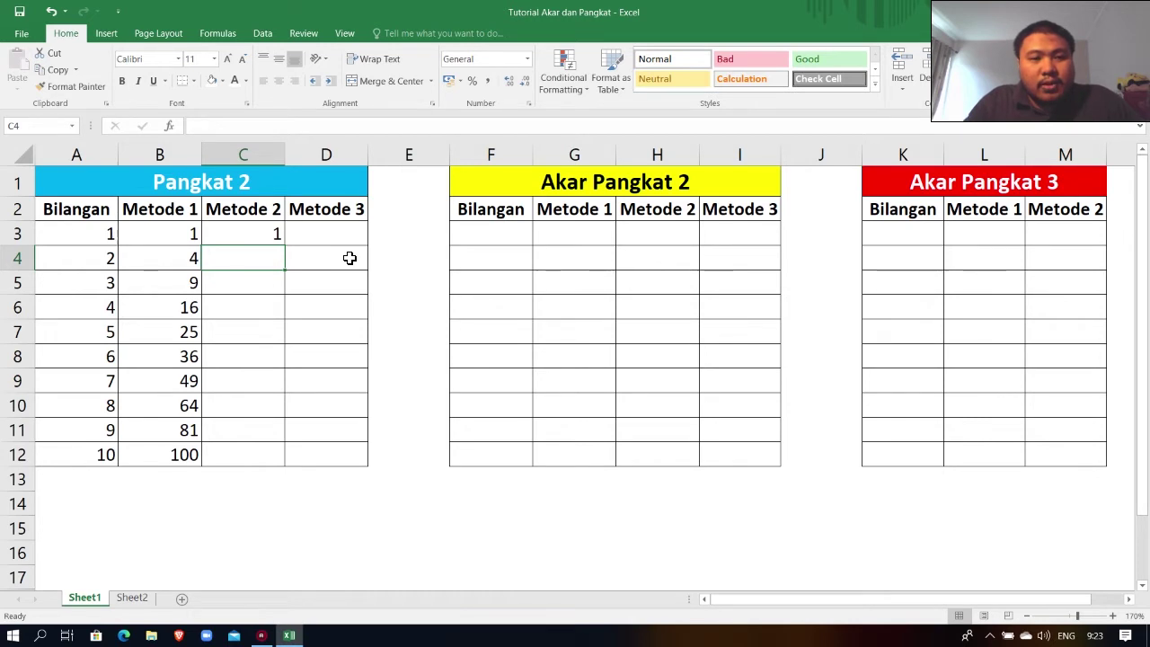
text(=powe)
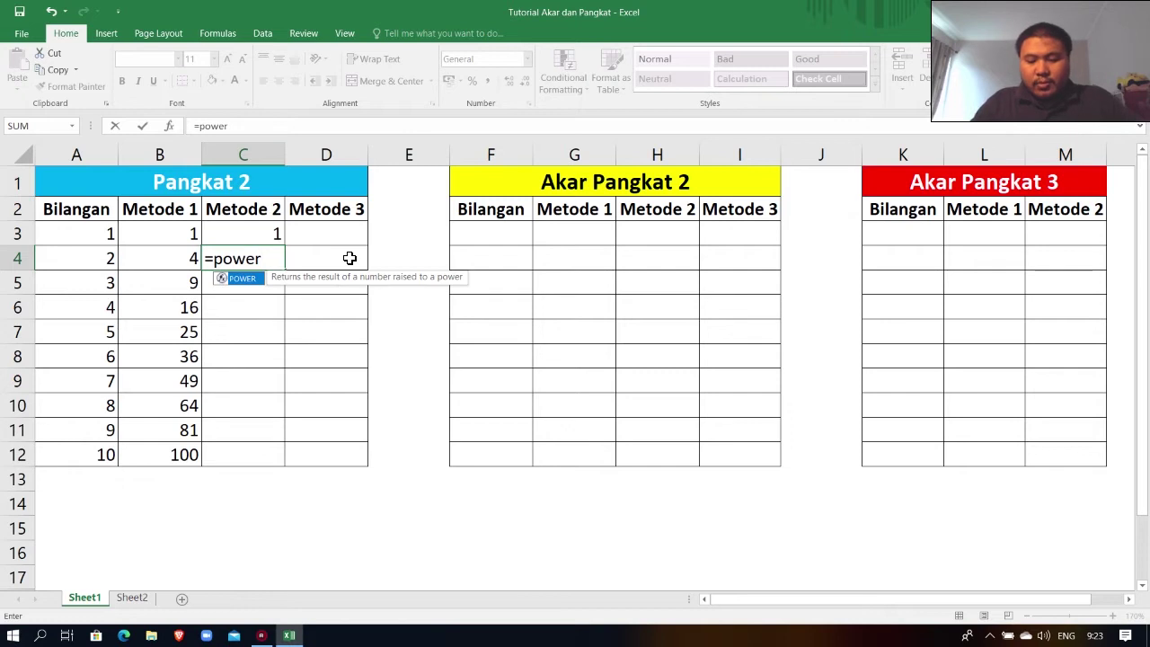
text(r()
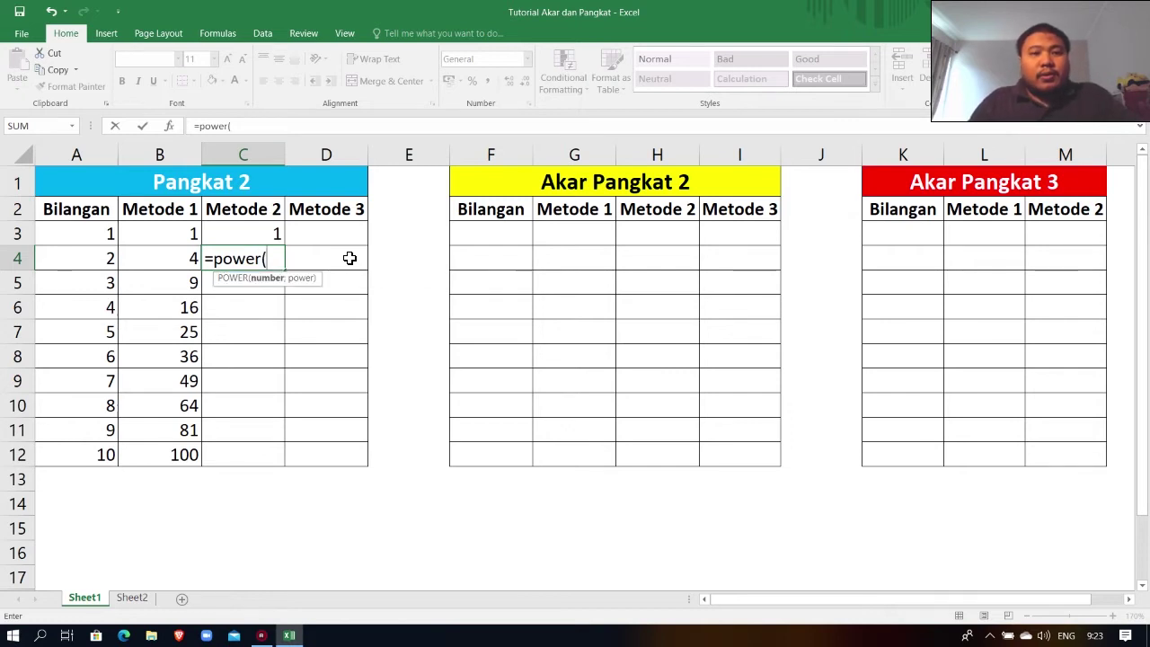
click(100, 262)
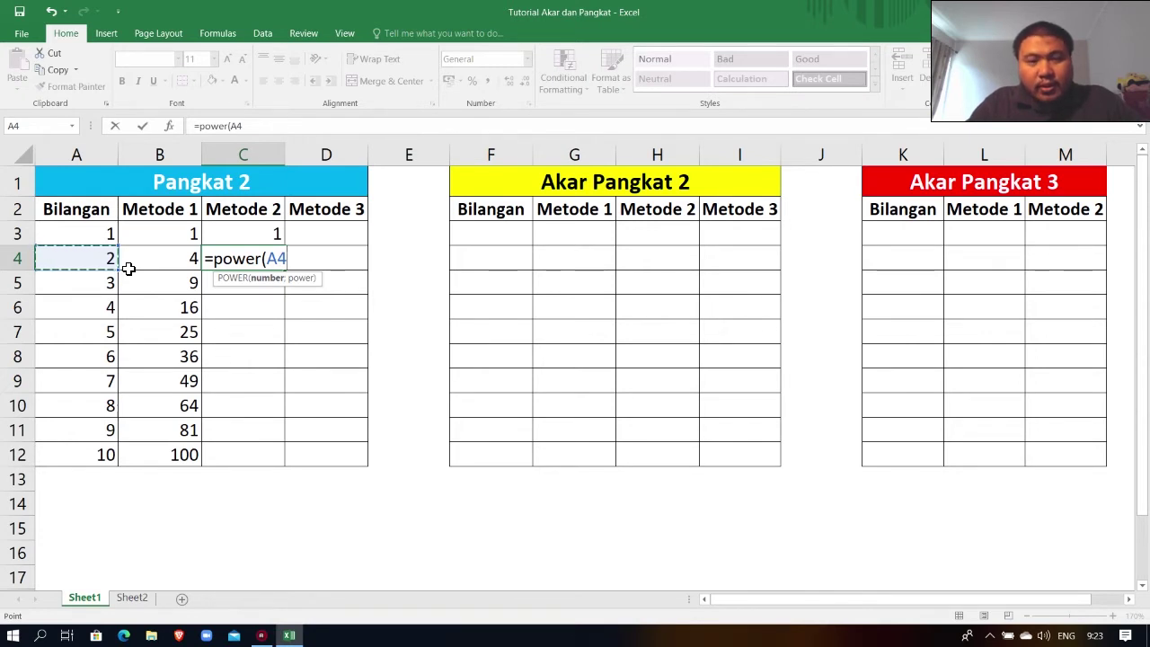
text(,)
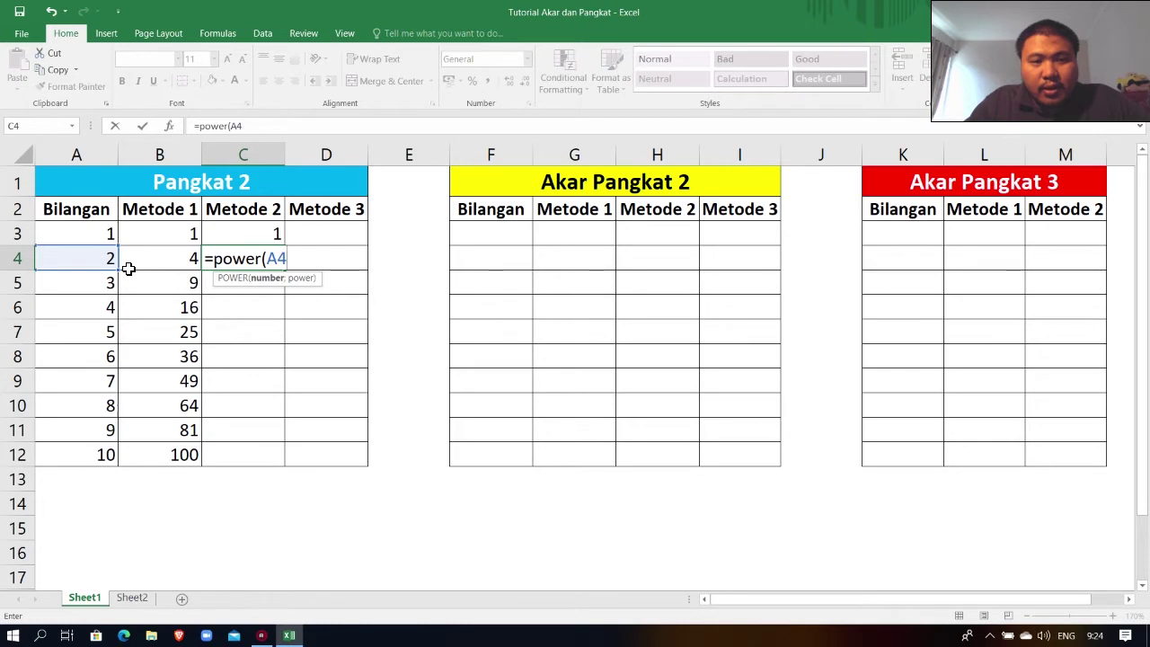
text(;2)
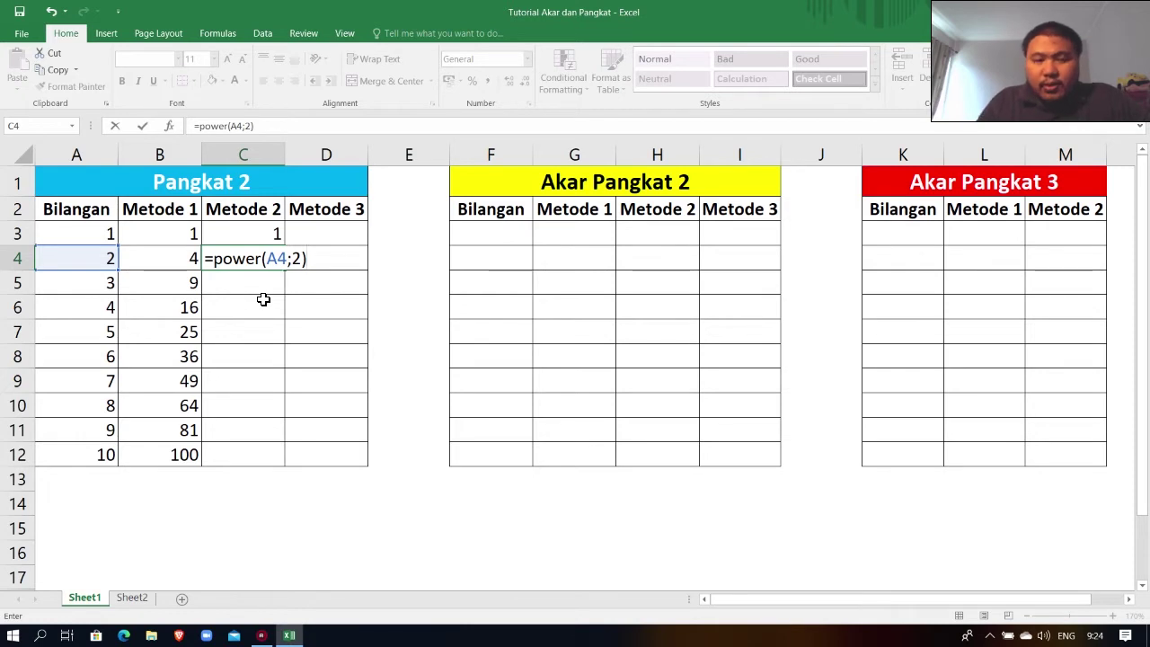
key(Return)
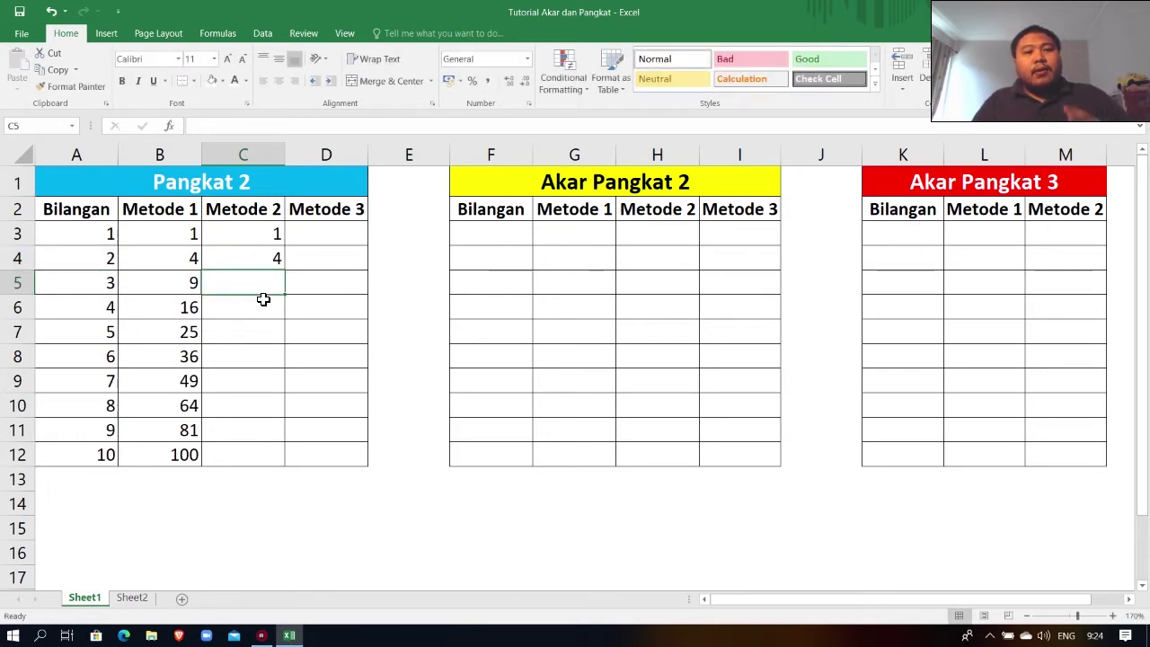
Copy the POWER formulas from C3:C4 down into C5:C12 of the Metode 2 column.
key(Up)
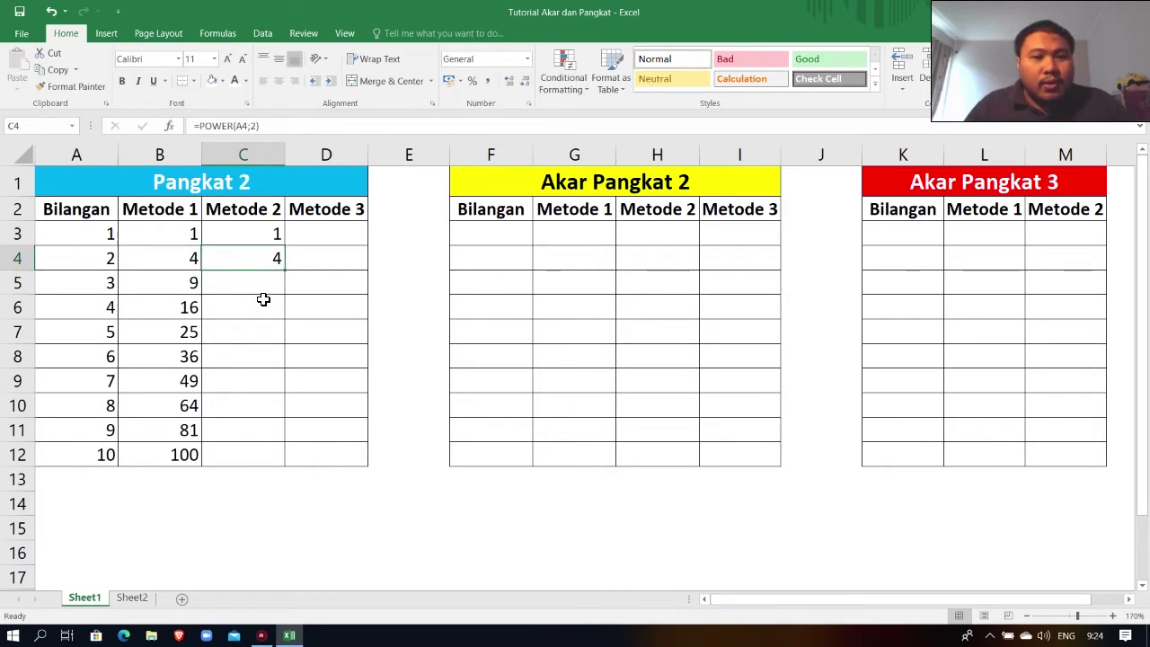
key(Up)
key(shift+Down)
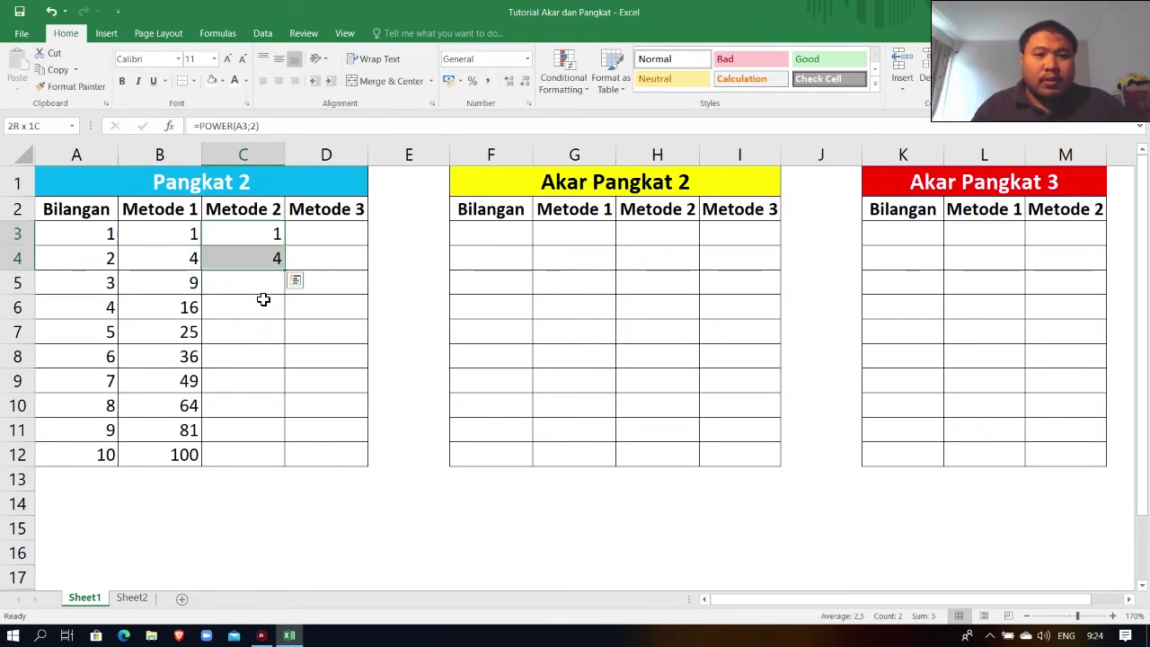
drag(255, 228, 275, 260)
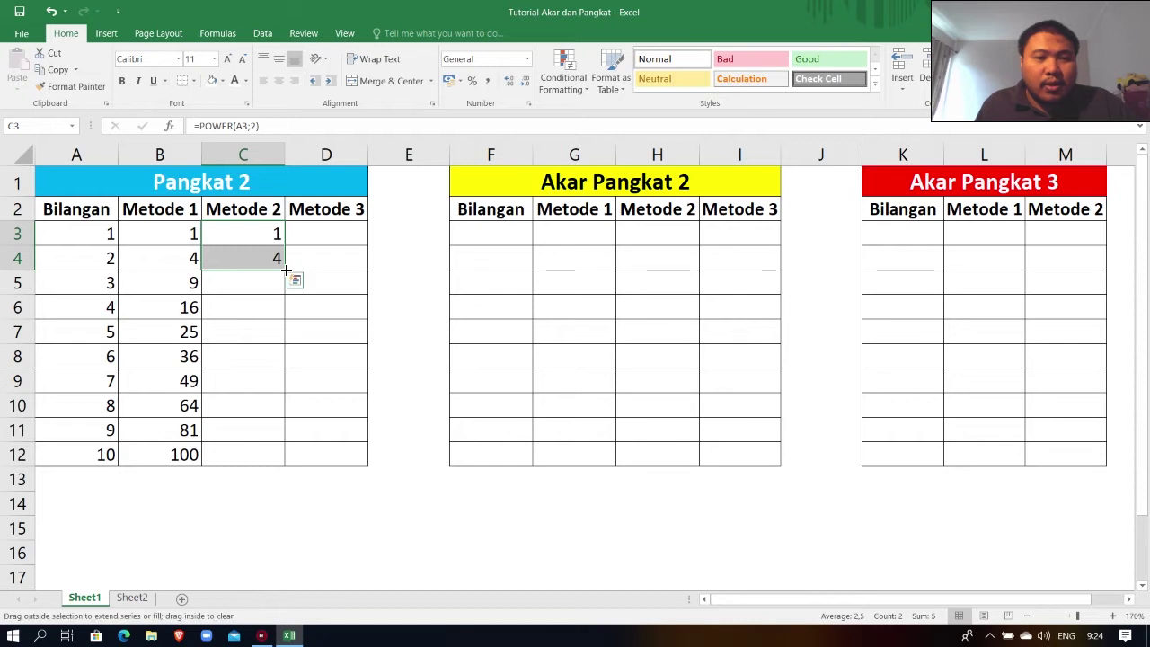
double_click(286, 269)
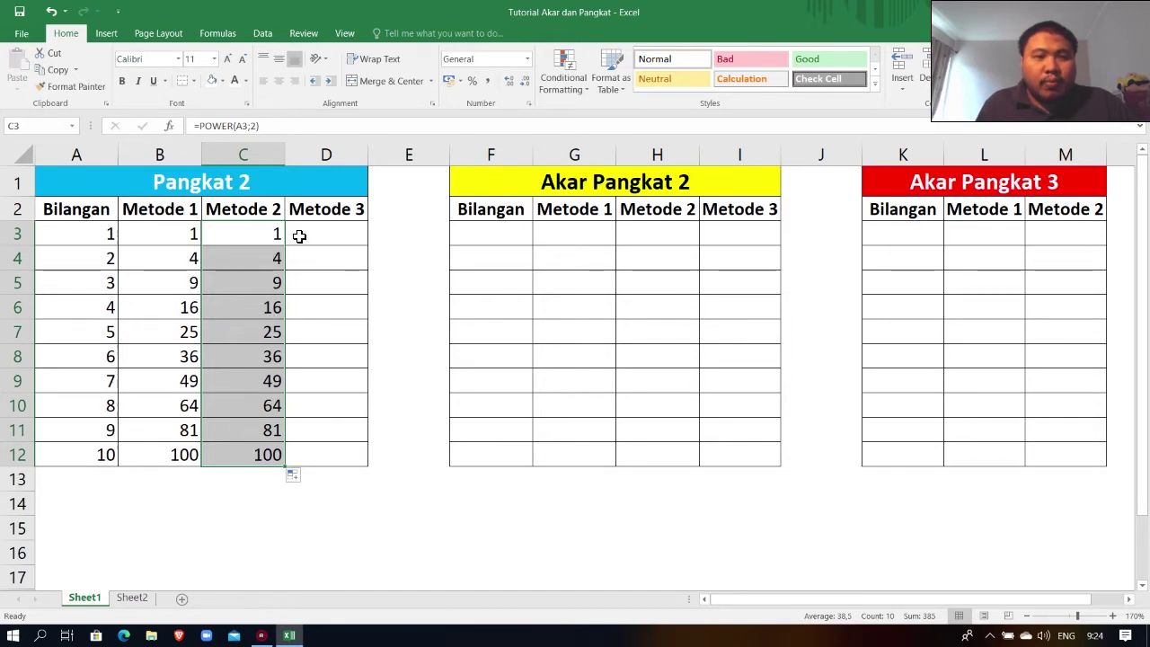
Set the font colour of the hidden notes in A14:A16 to Automatic.
click(196, 495)
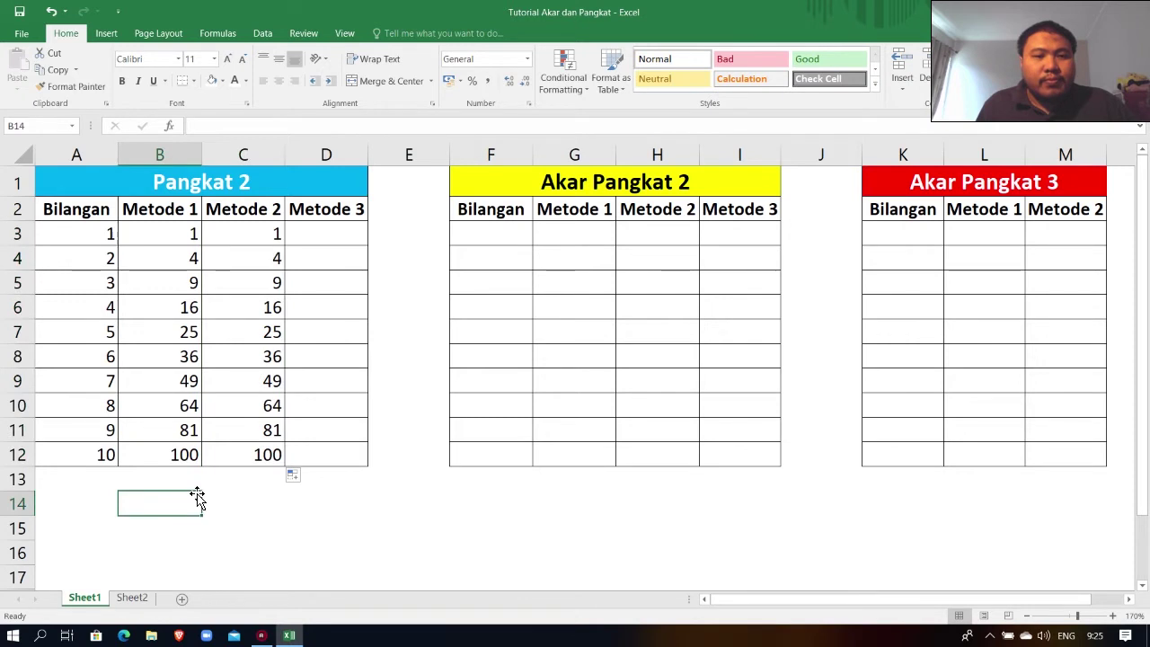
drag(55, 502, 57, 549)
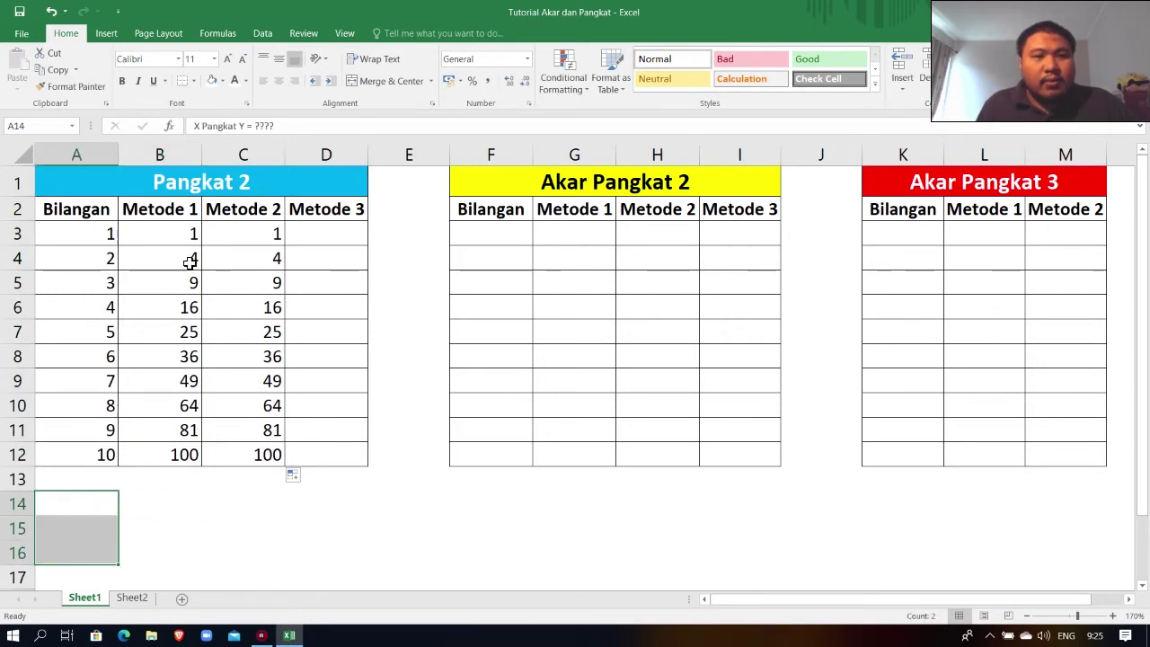
click(245, 81)
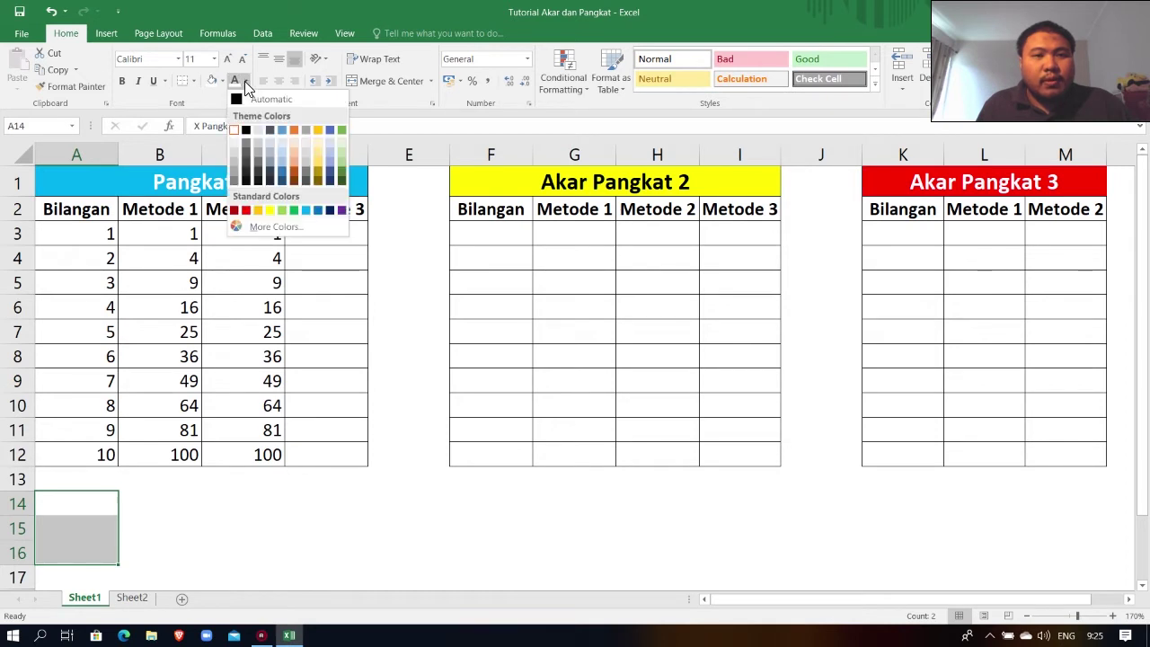
click(246, 100)
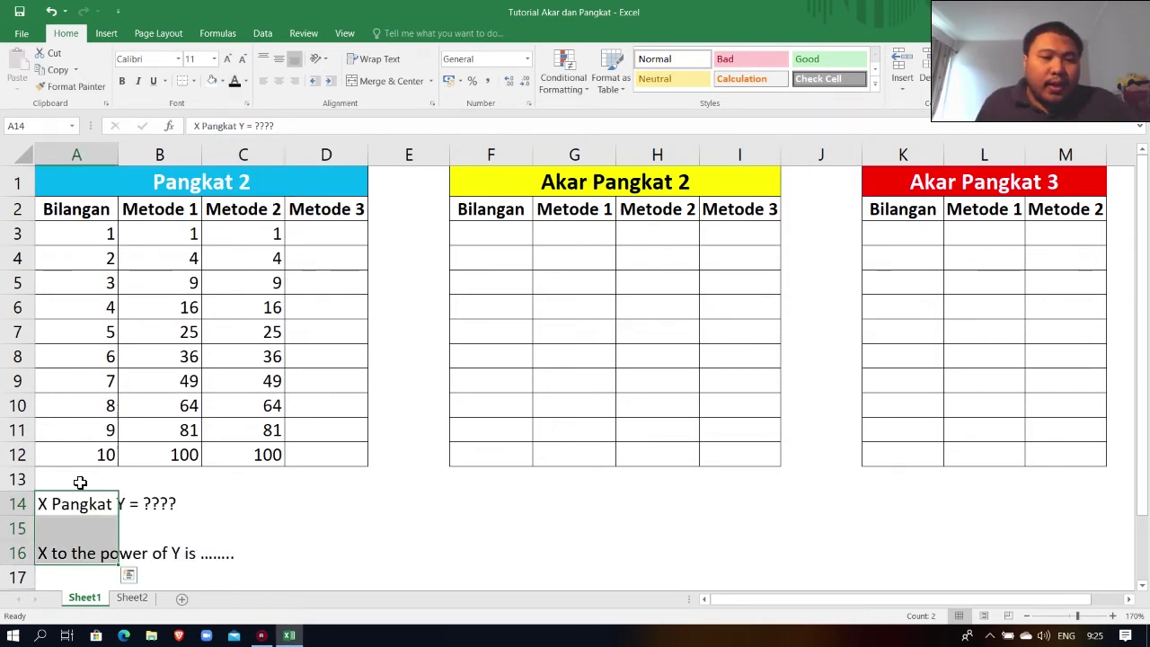
Read the notes in A14 and A16 on raising X to the power of Y, and pick the number in A7 as an example.
click(63, 506)
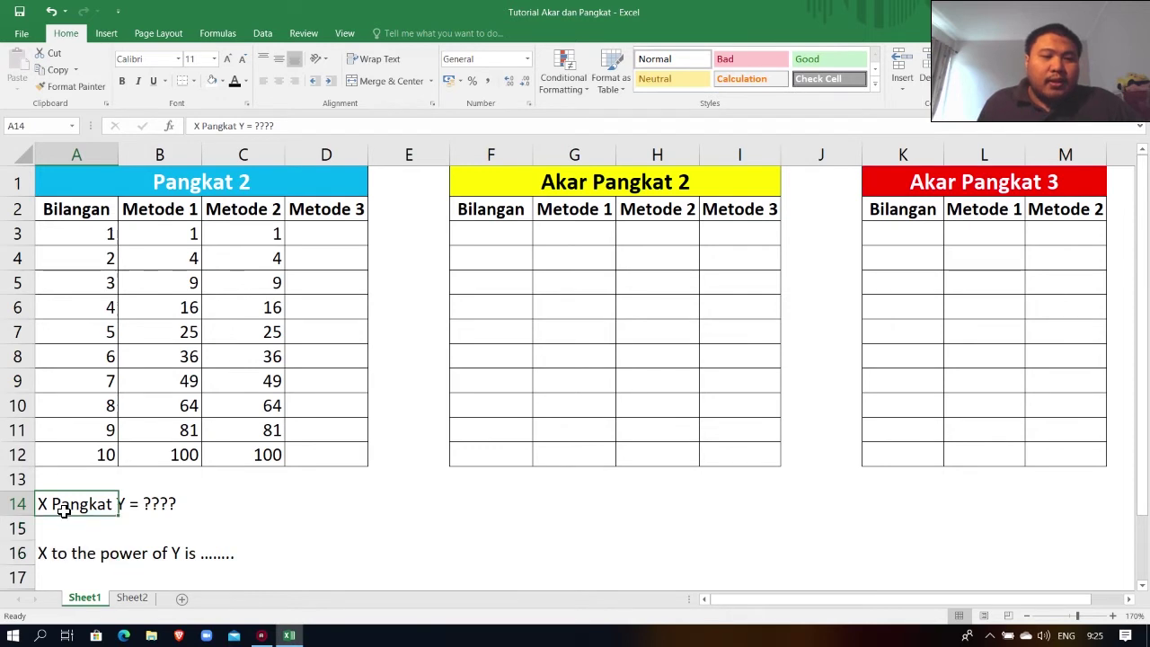
click(248, 503)
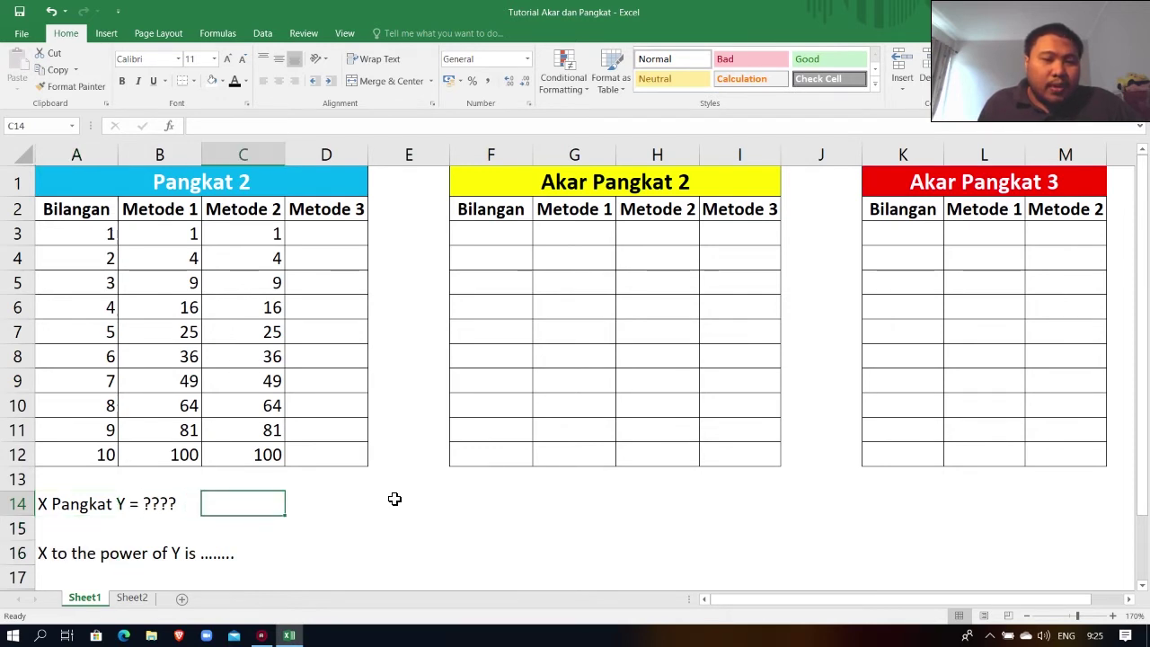
click(55, 536)
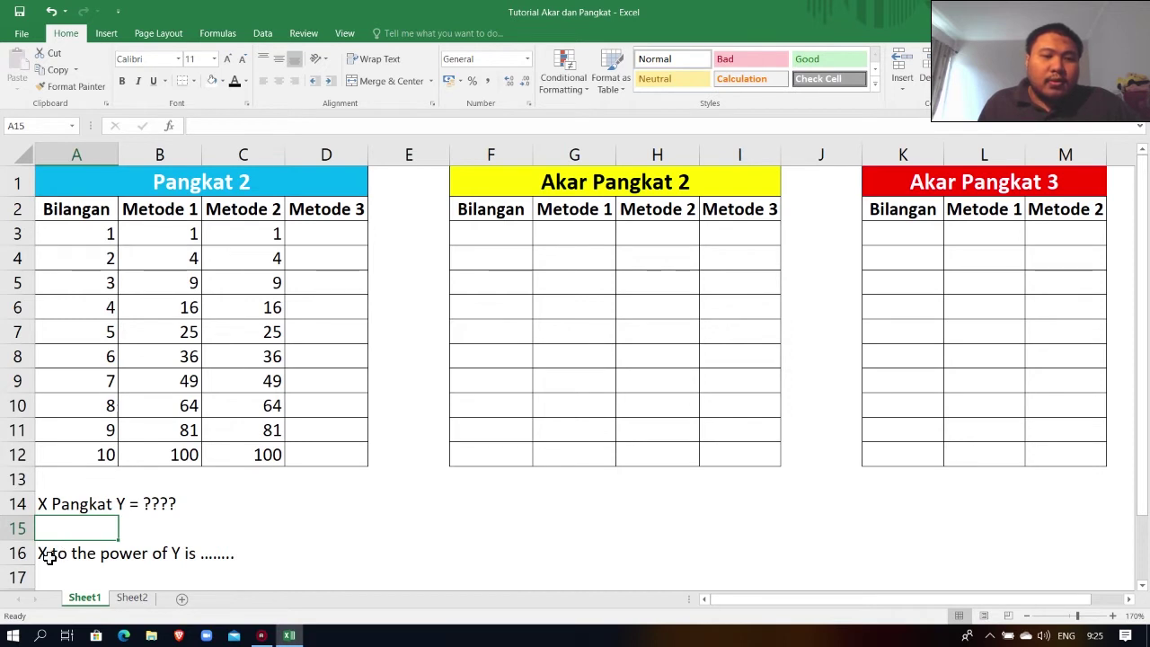
click(49, 558)
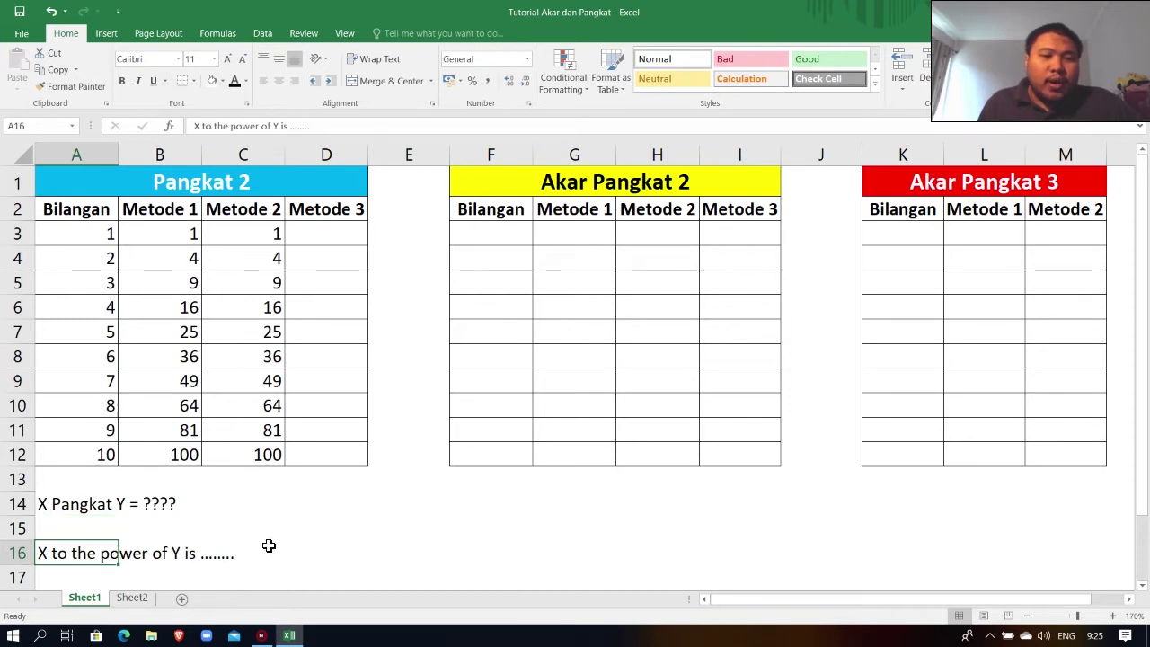
click(59, 530)
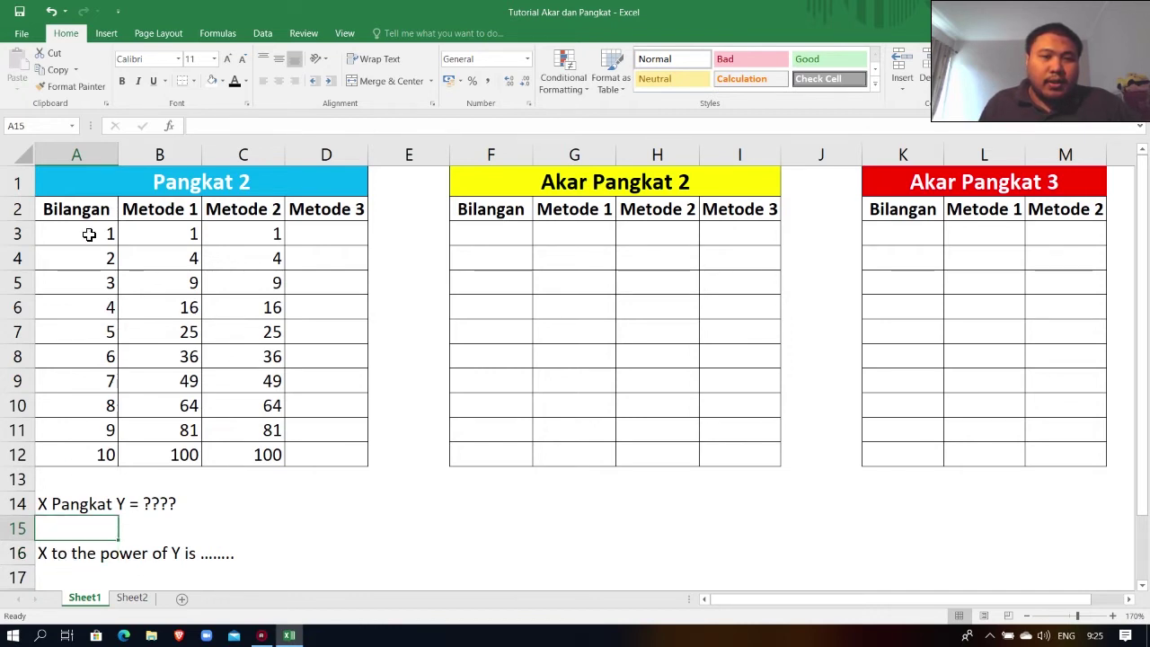
click(98, 333)
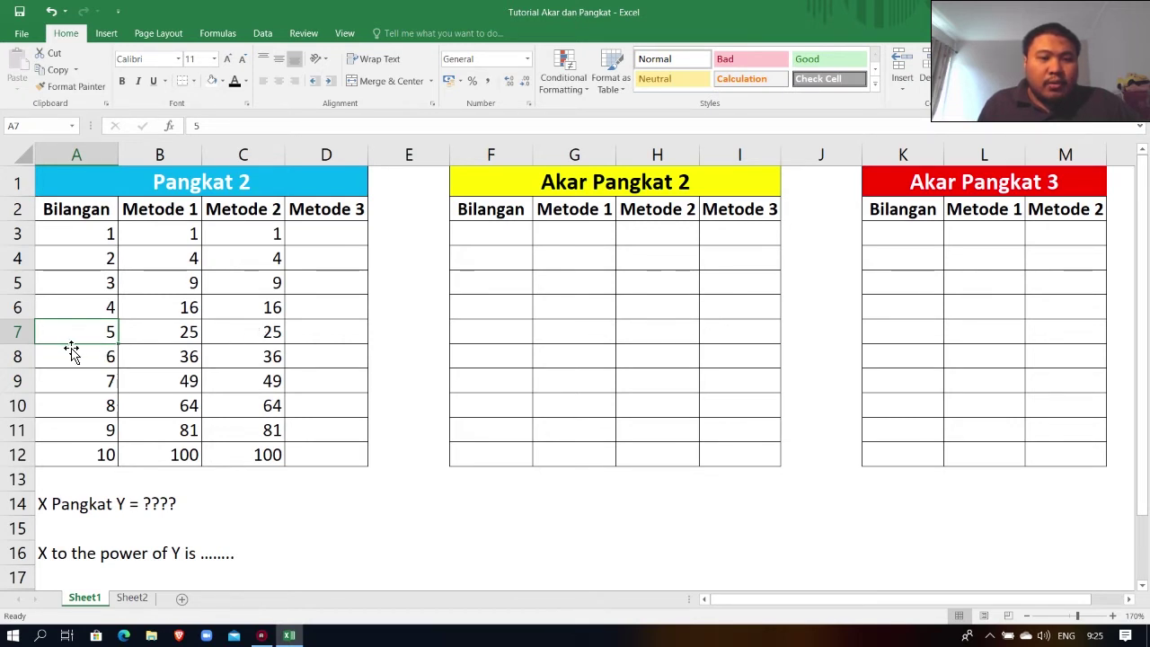
Enter the example sentence "5 to the power of 2 is 25" in cell A15, between the two notes.
click(55, 530)
text(5)
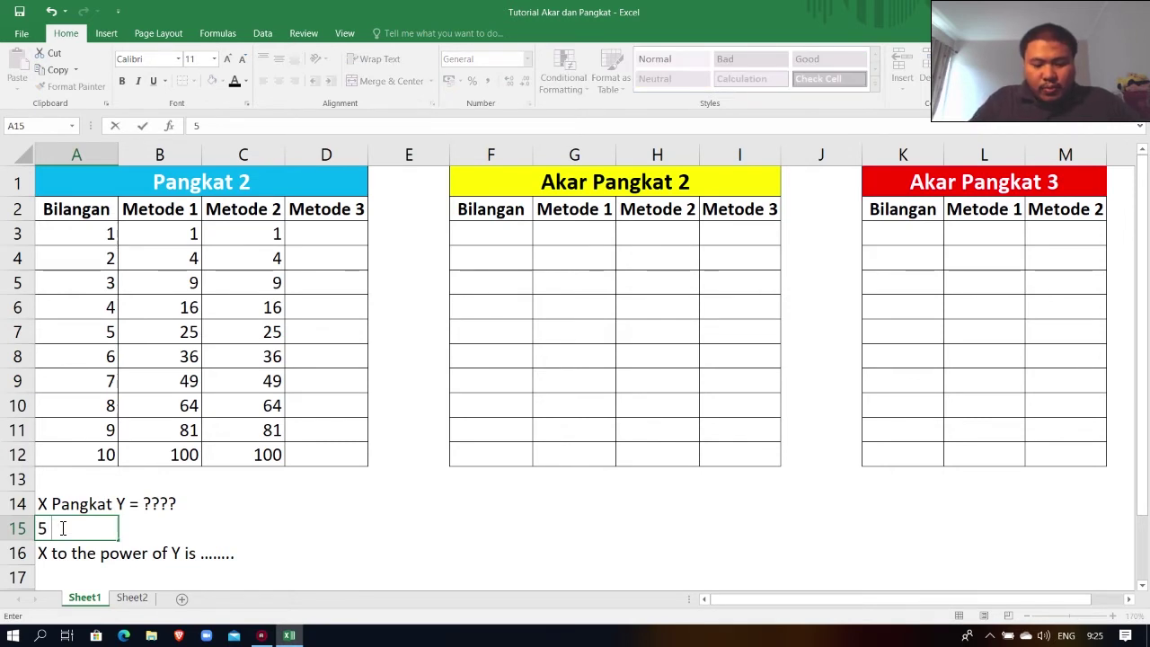
text( to th)
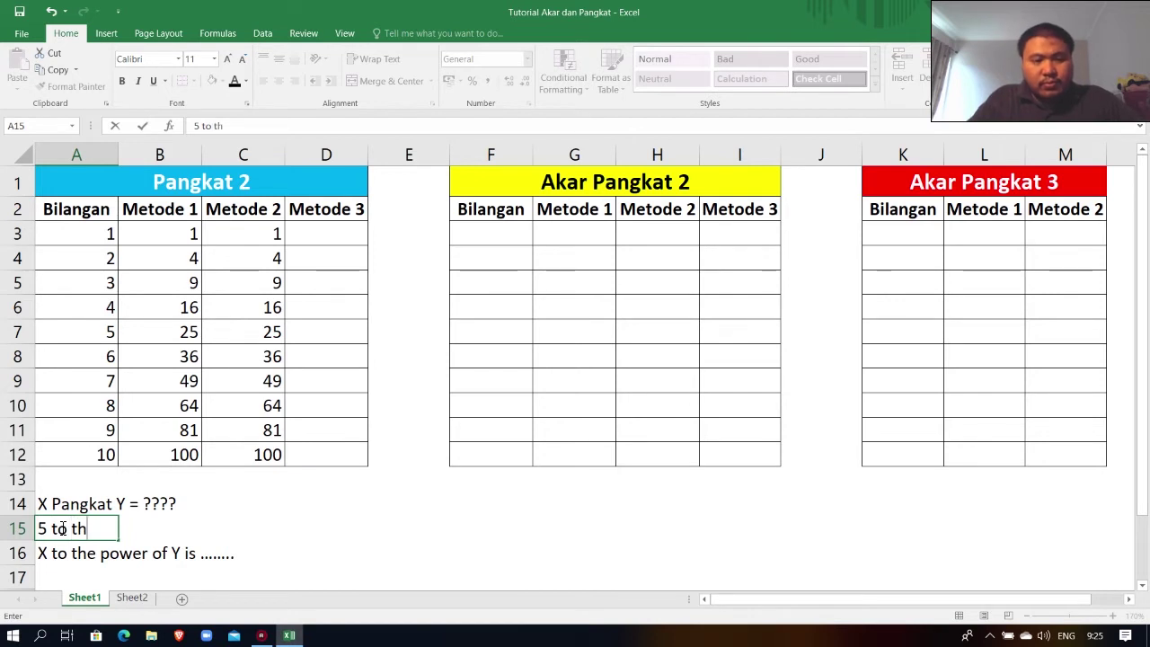
text(e pow)
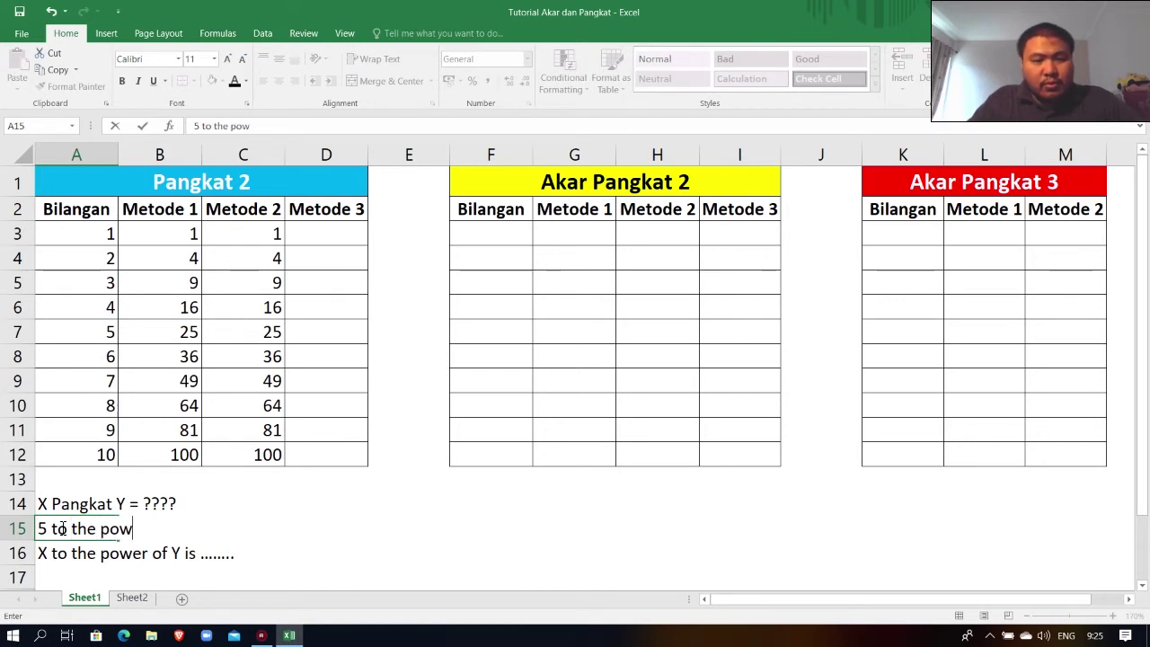
text(er of)
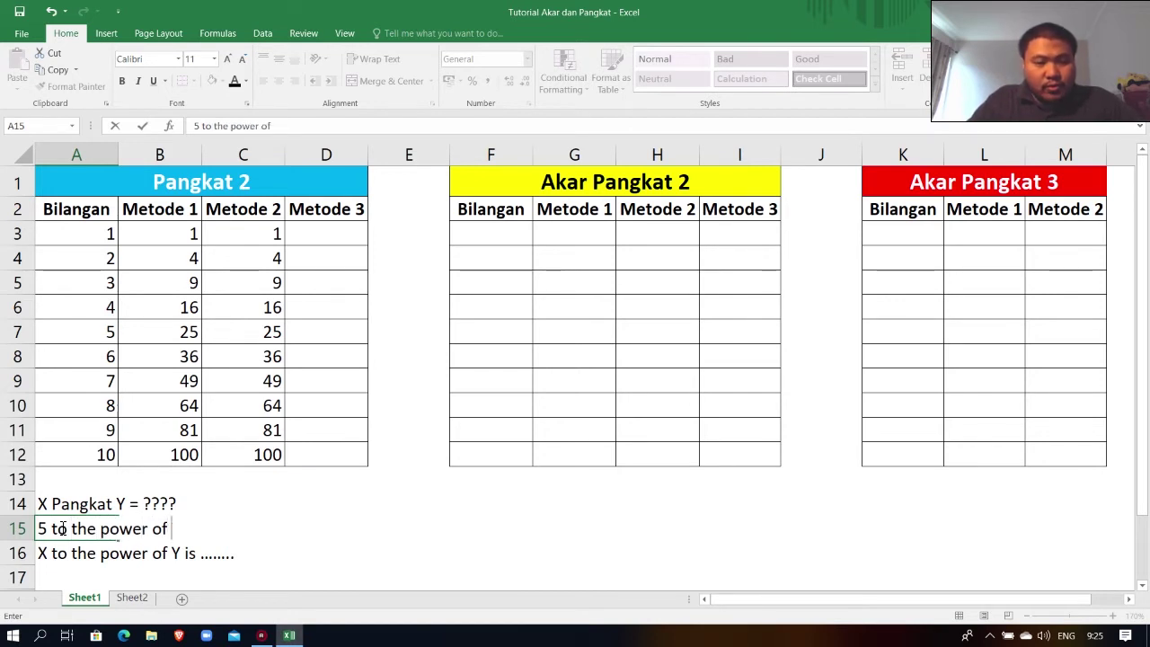
text( 2 is 25)
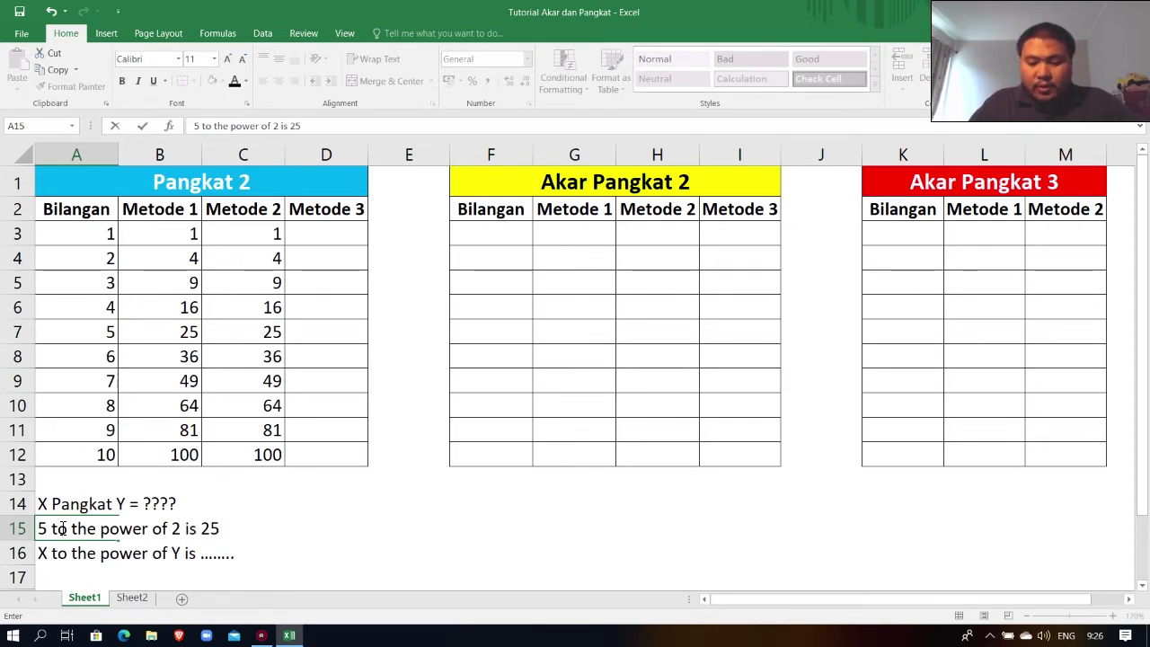
key(Return)
Compare the example sentence in A15 with the POWER formula in C7 of the Metode 2 column.
click(62, 528)
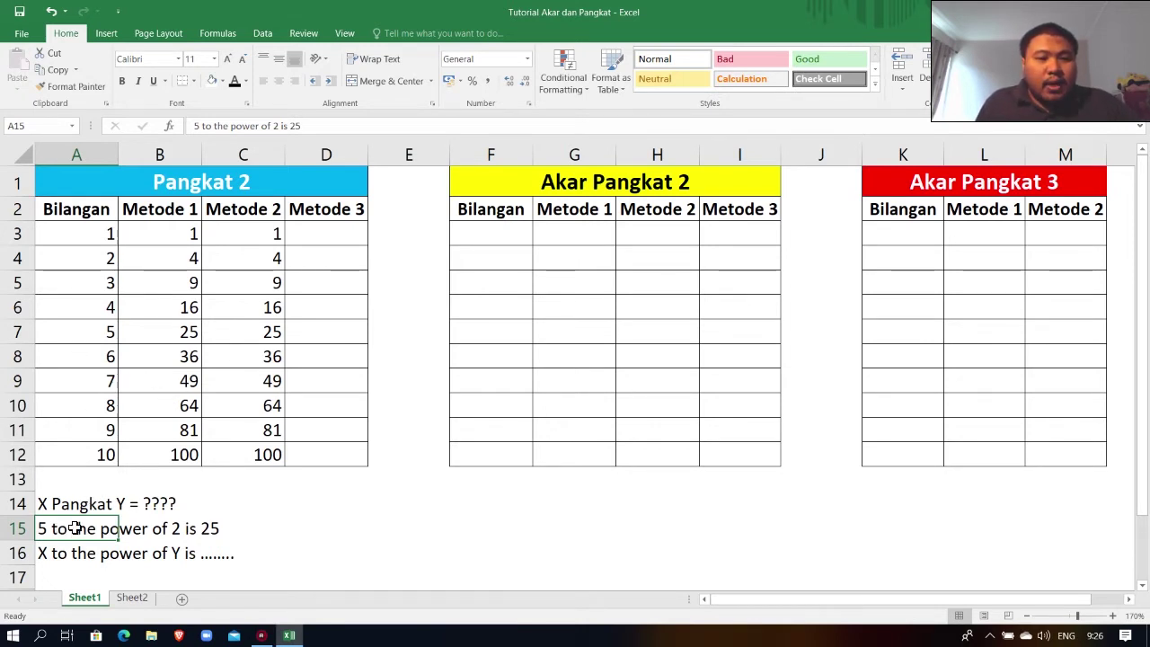
click(179, 530)
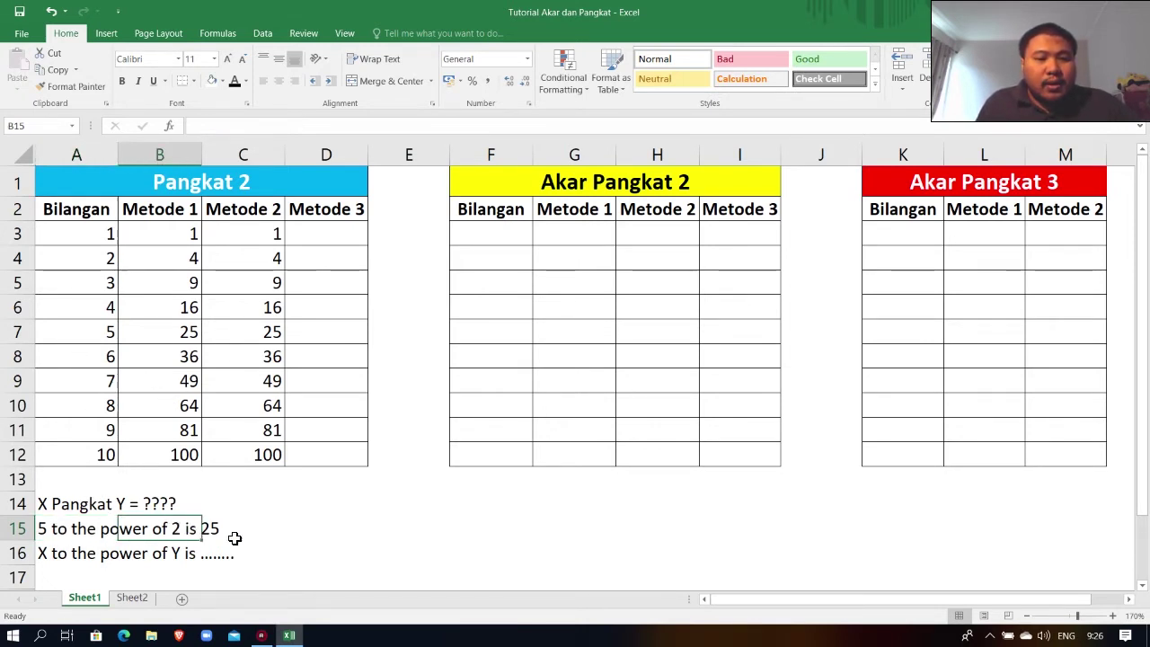
click(272, 522)
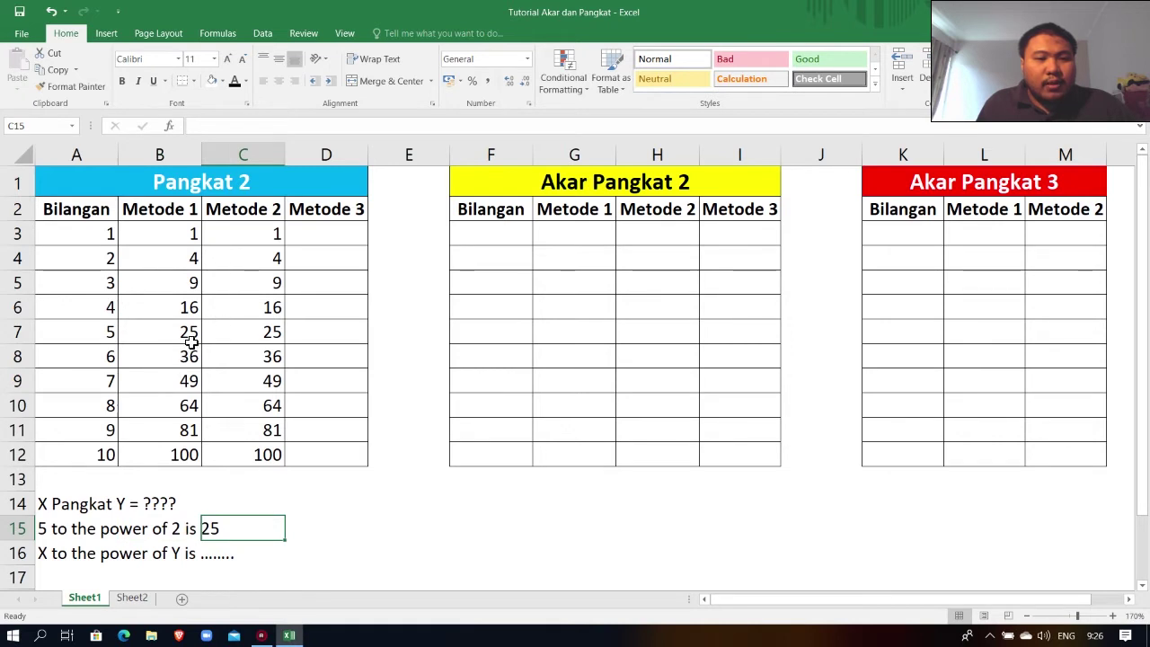
click(257, 327)
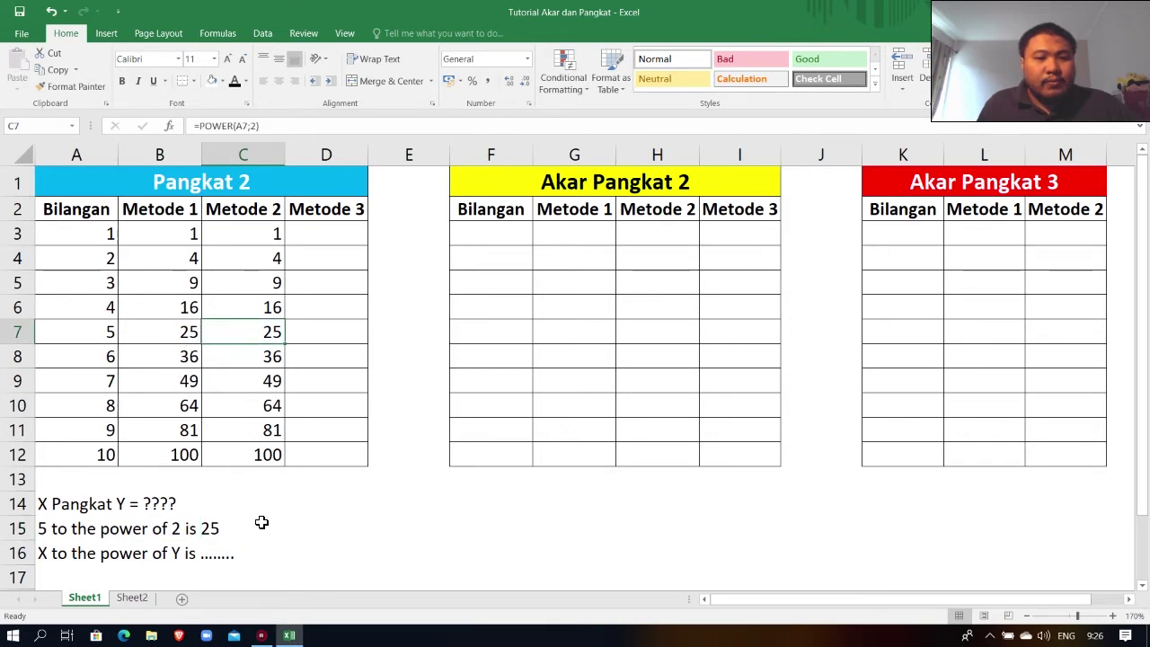
Change the example sentence in A15 to "11 to the power of 2 is ???".
click(44, 529)
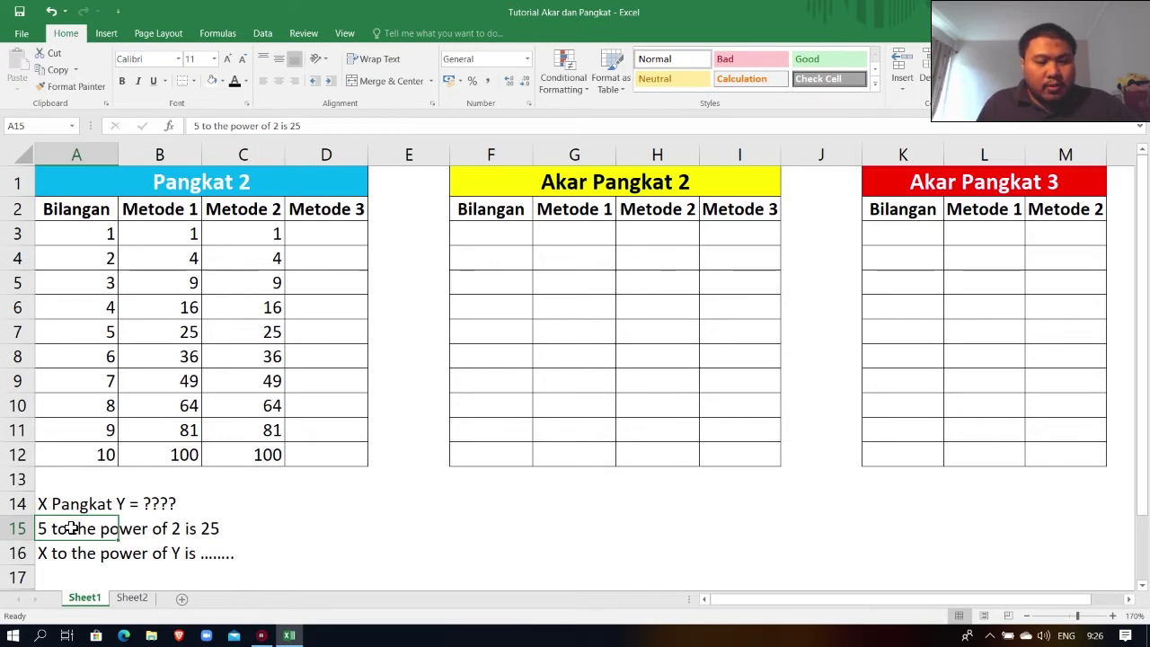
double_click(72, 529)
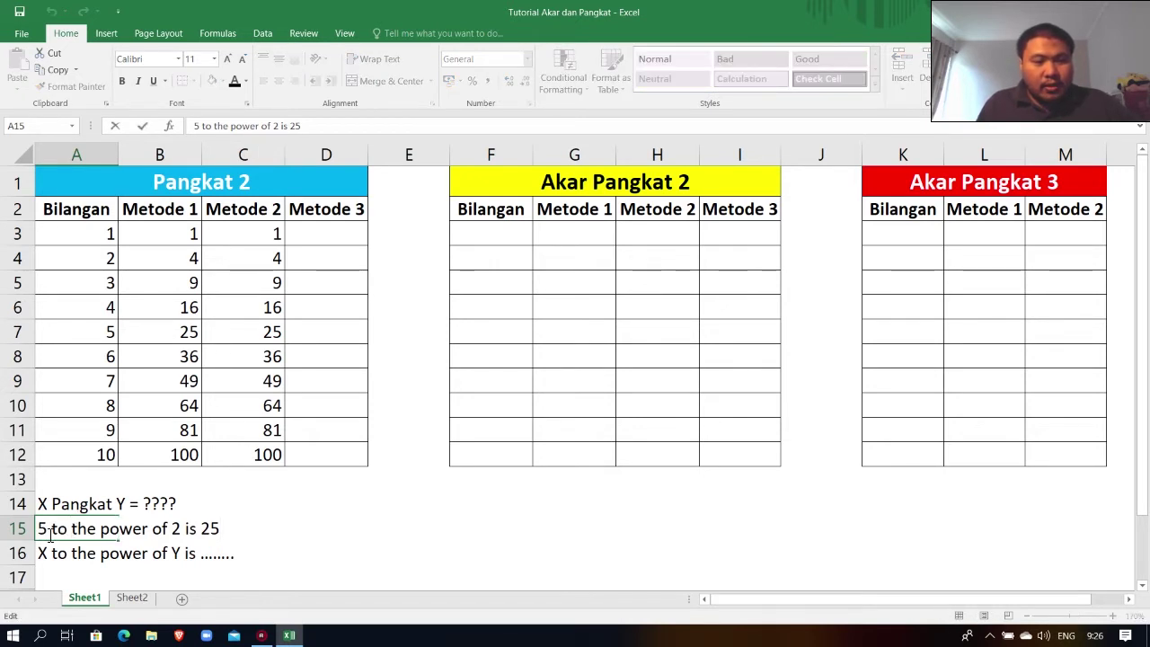
key(Home)
key(Delete)
text(11)
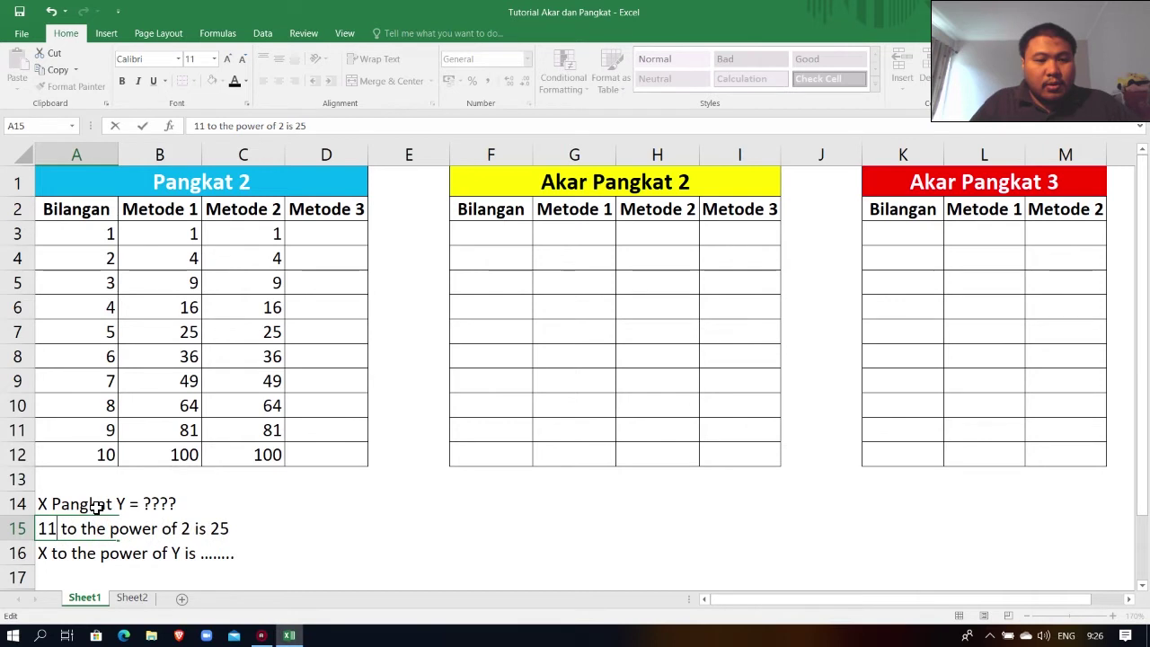
key(ctrl+Right)
key(ctrl+Right)
key(ctrl+Right)
key(ctrl+Right)
key(ctrl+Right)
key(ctrl+Right)
key(ctrl+Right)
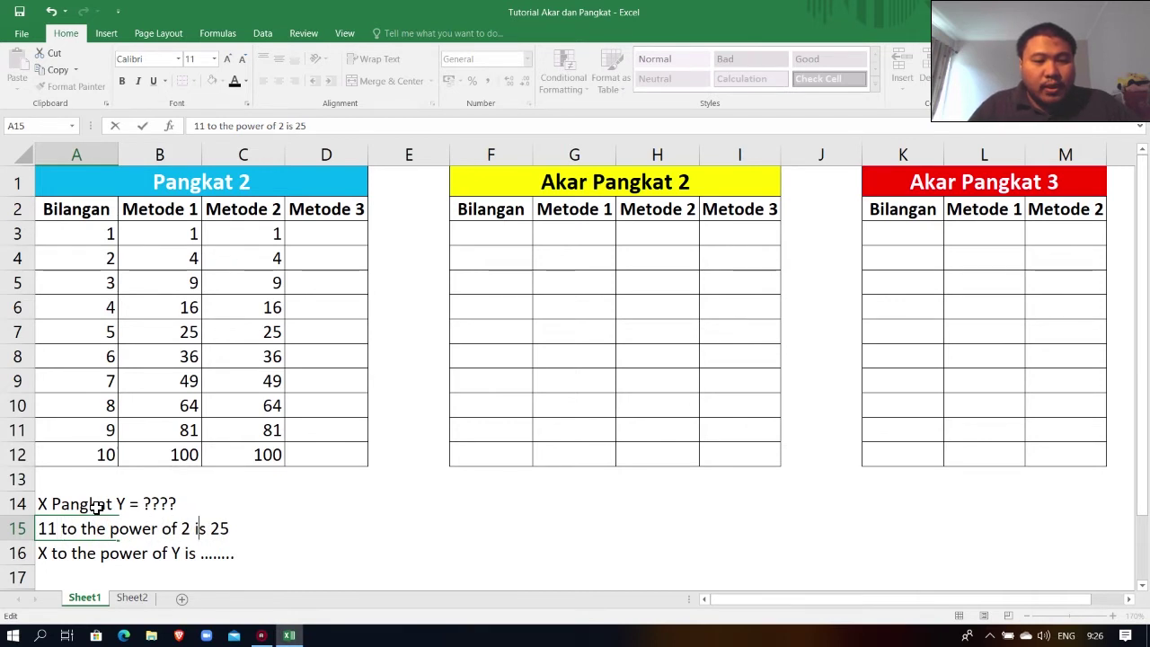
key(BackSpace)
key(BackSpace)
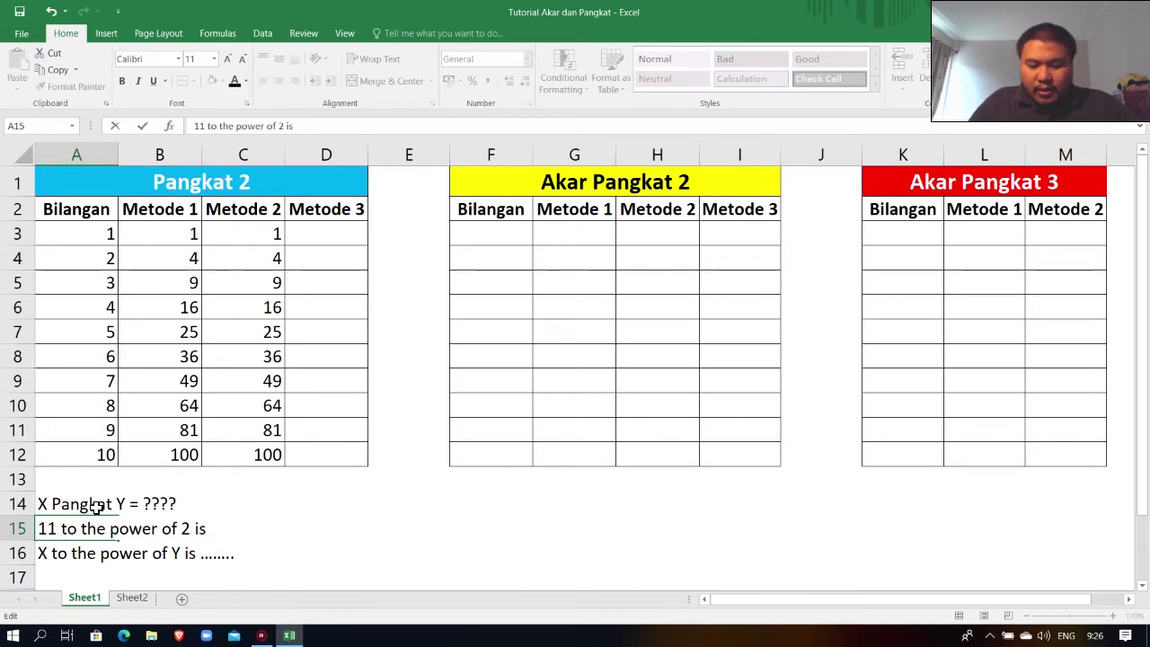
text(???)
key(ctrl+Return)
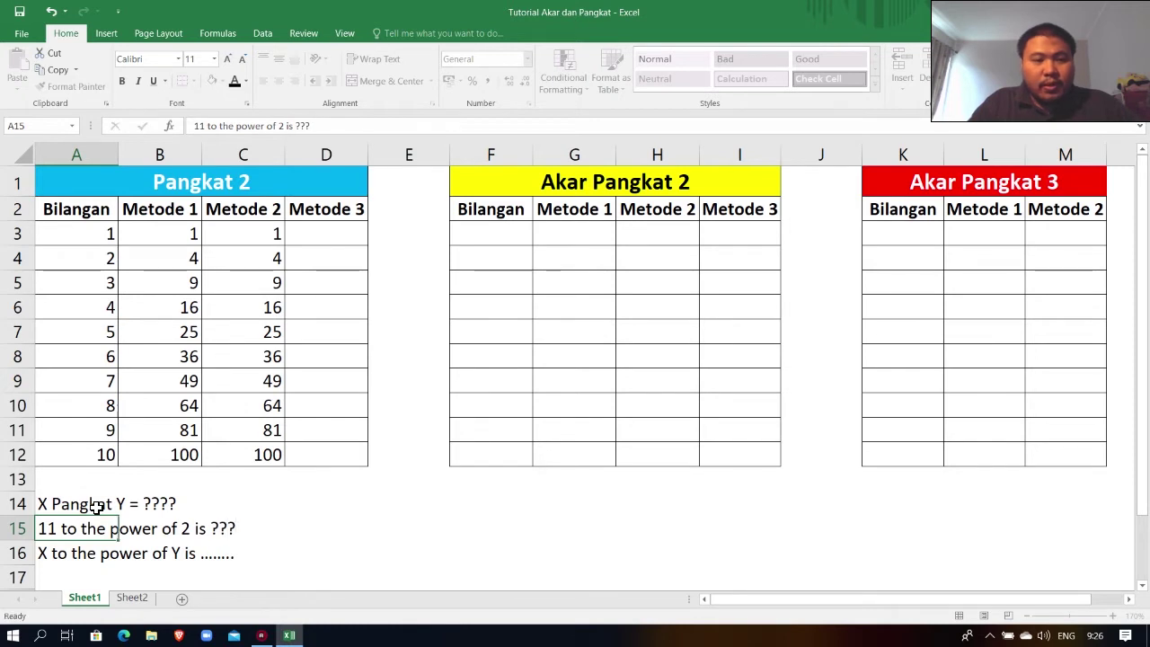
key(Down)
key(Up)
key(Right)
key(Right)
key(Right)
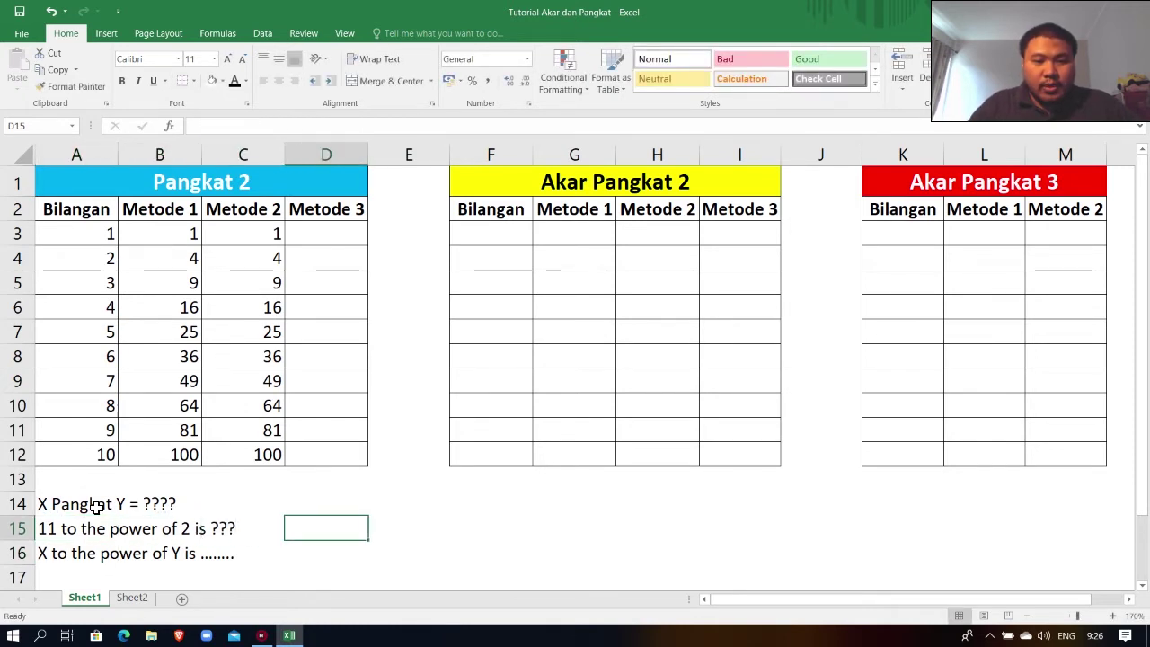
text(=)
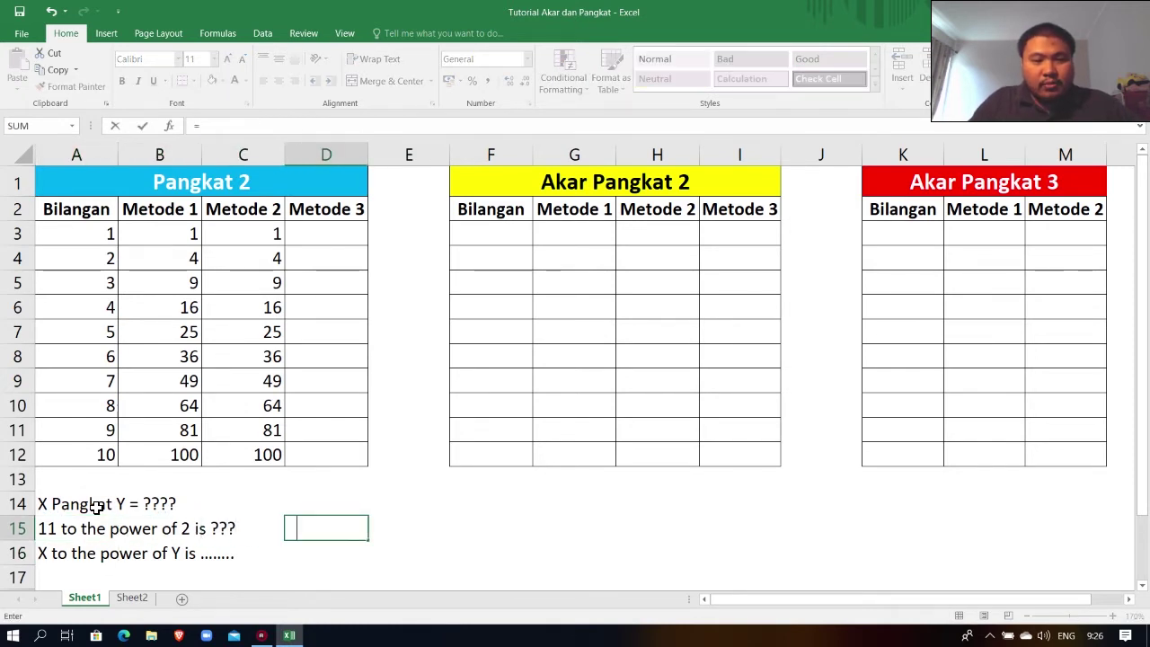
key(BackSpace)
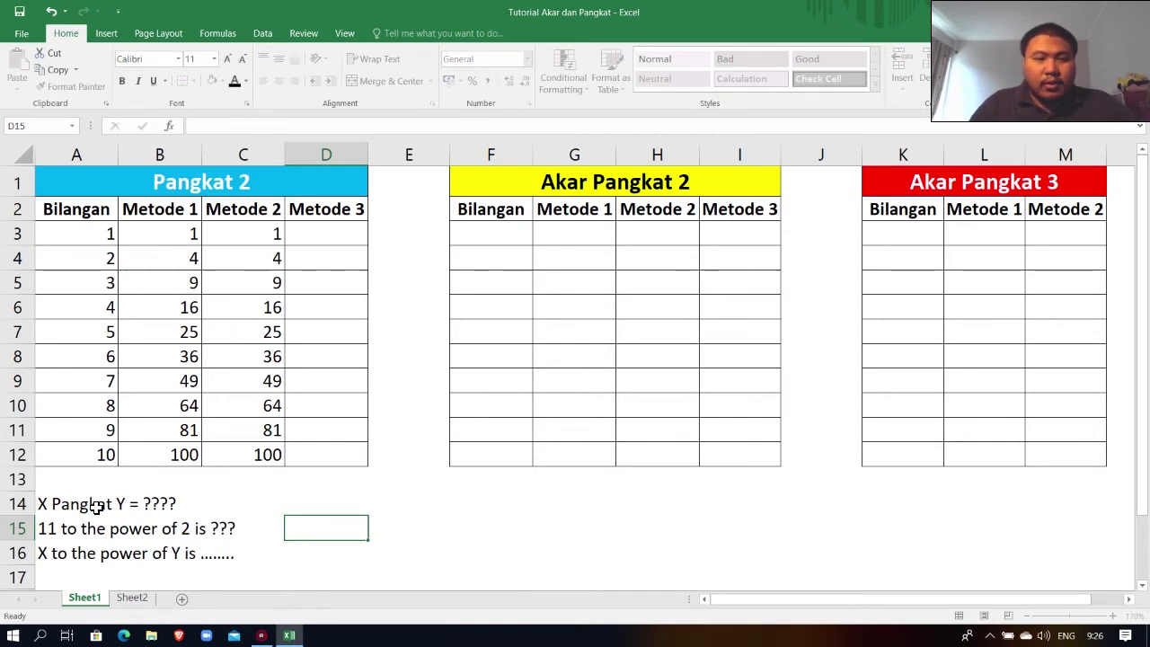
key(Escape)
Calculate 11 to the power of 2 in cell D13 with the formula =power(11;2).
key(Up)
key(Up)
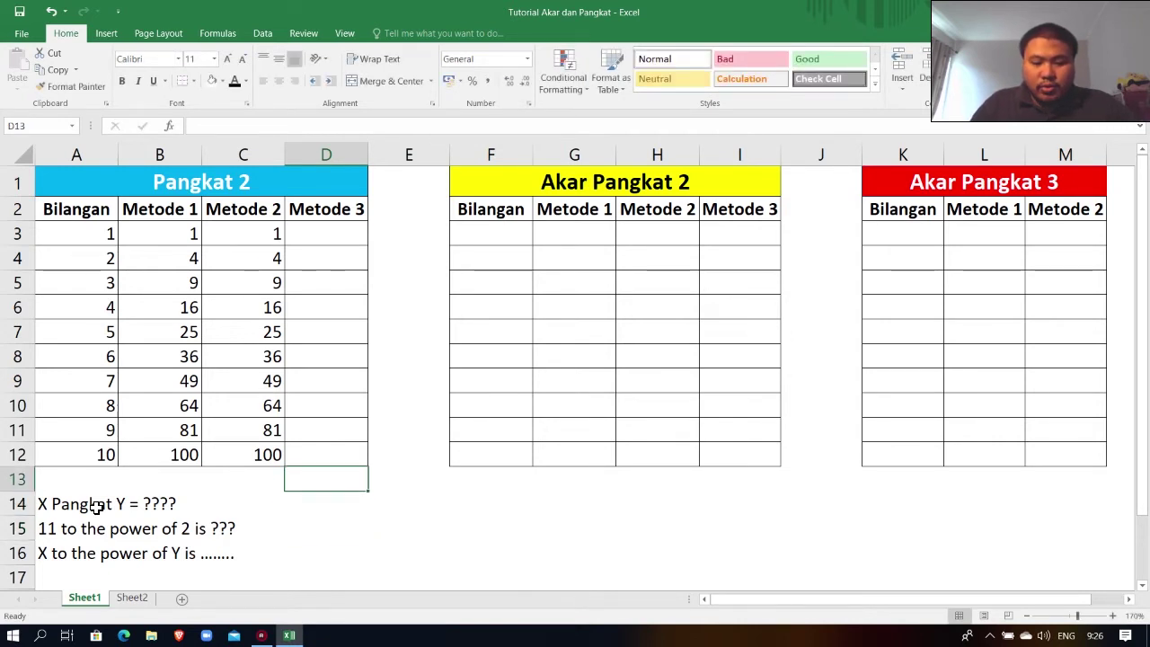
text(=)
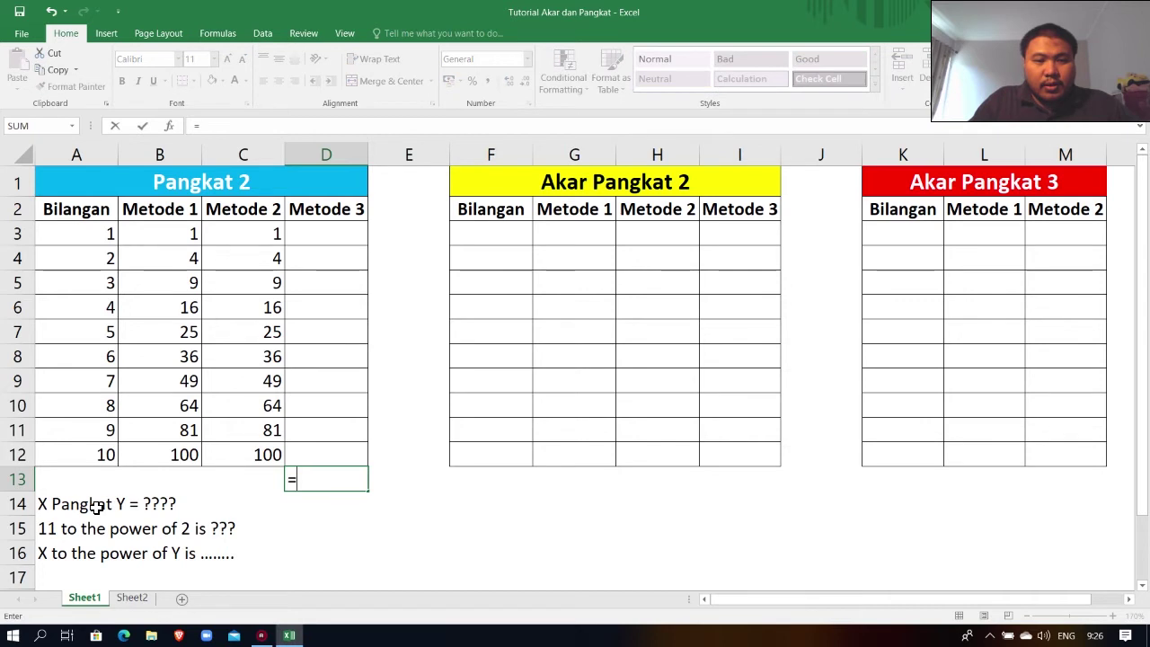
text(p)
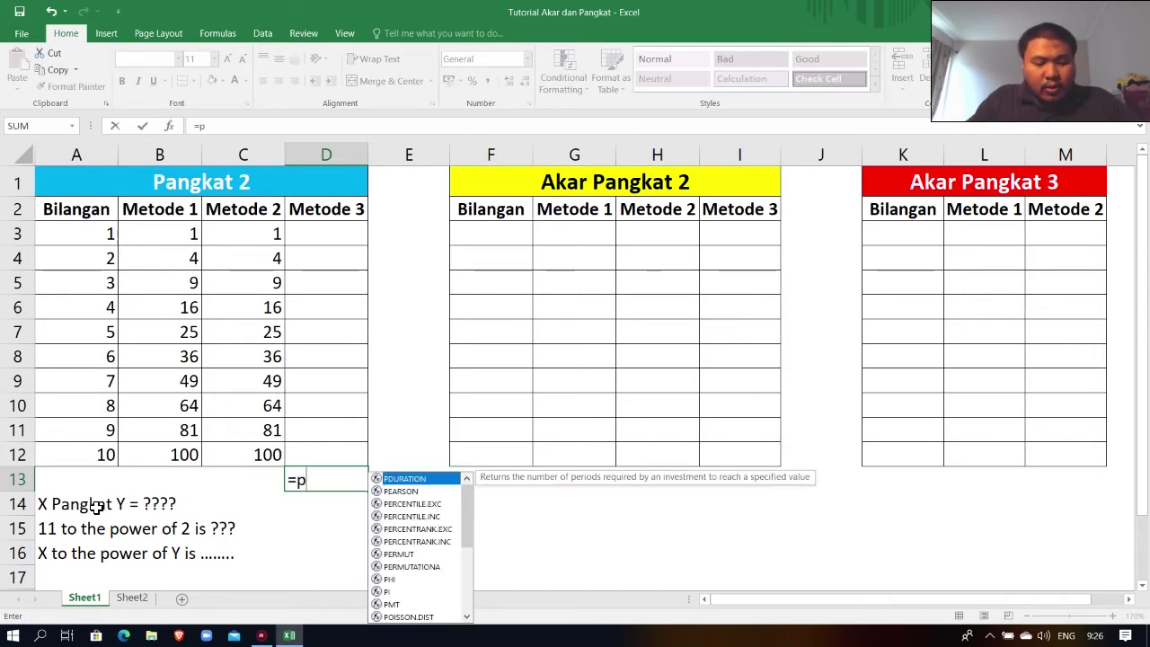
text(ower()
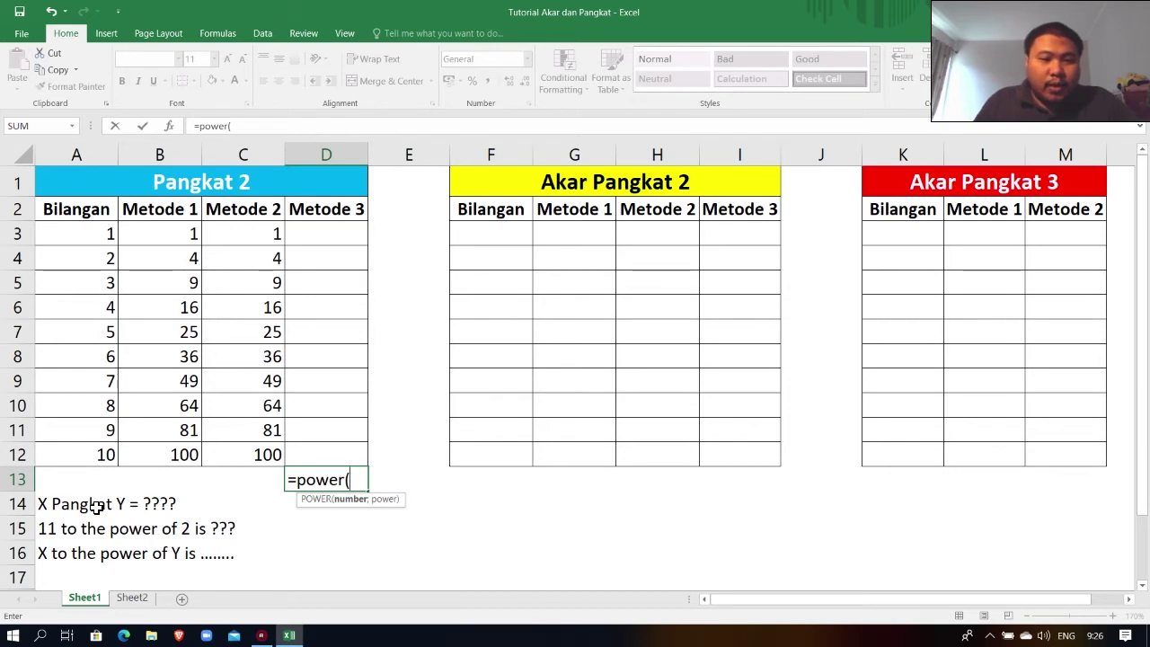
text(11)
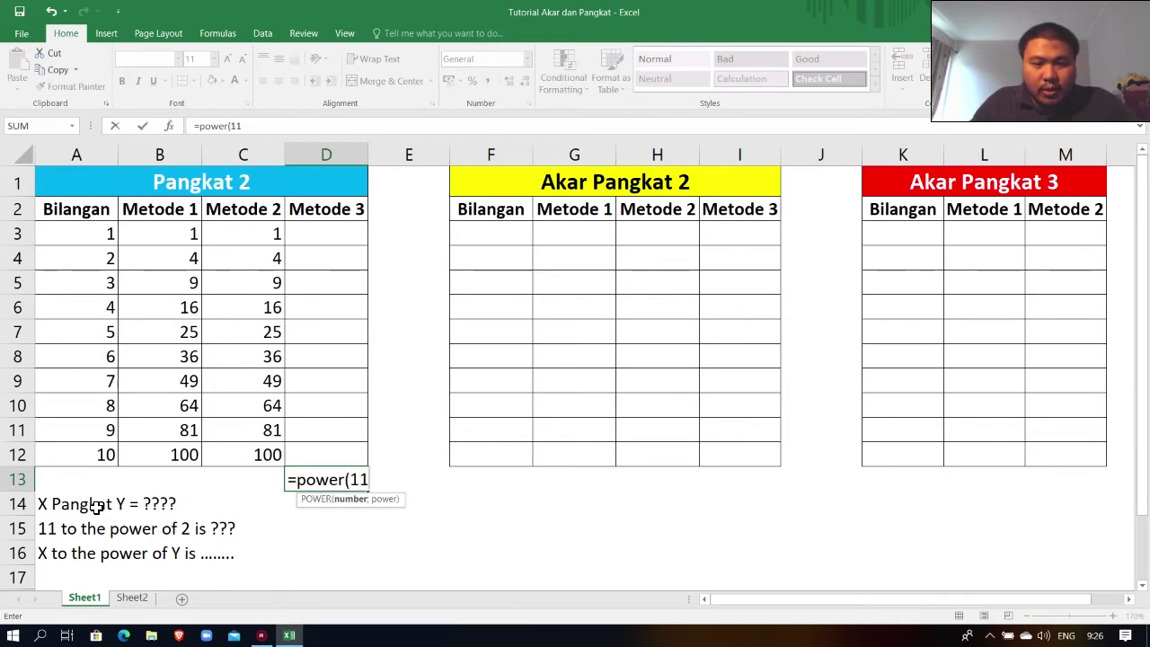
text(;2)
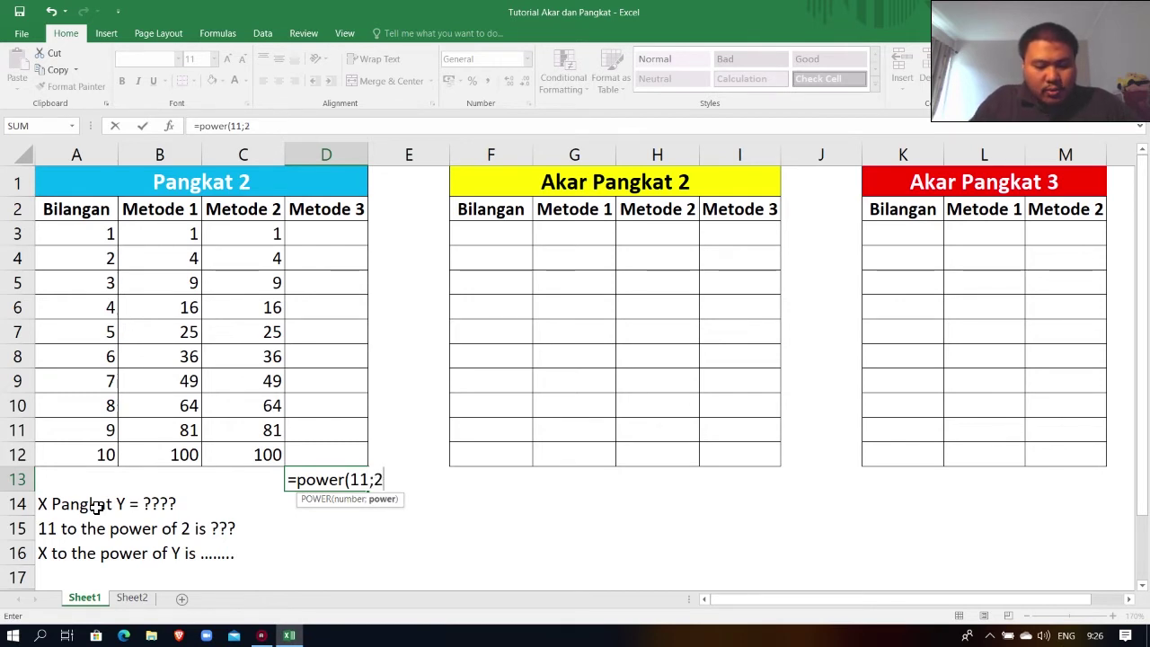
text())
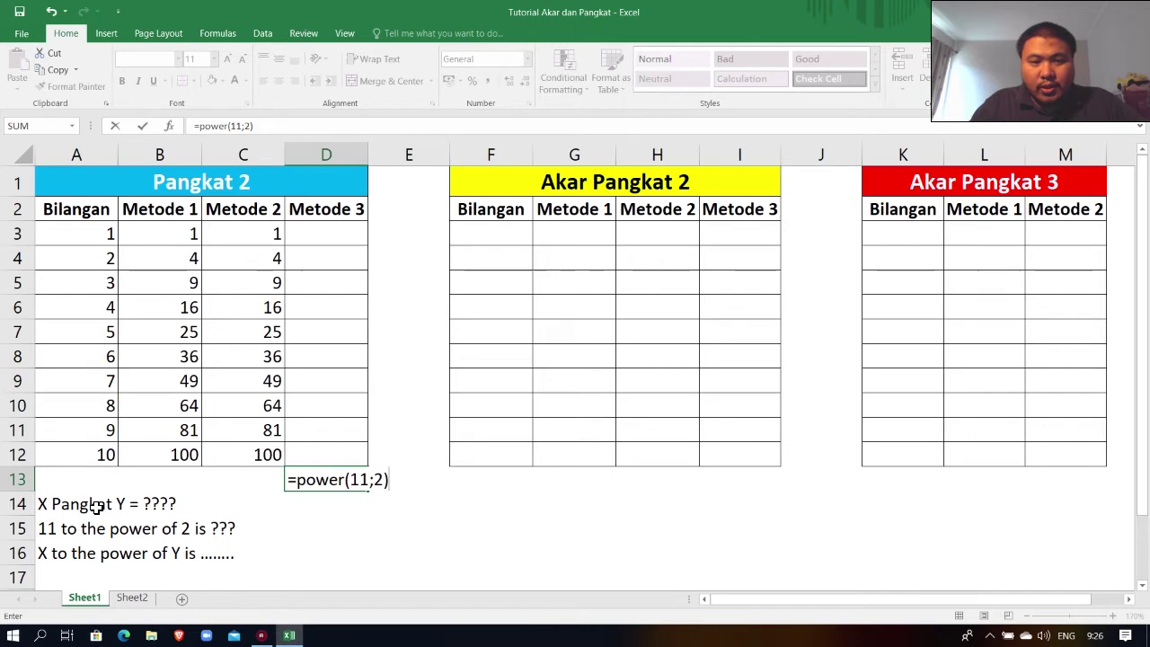
key(Return)
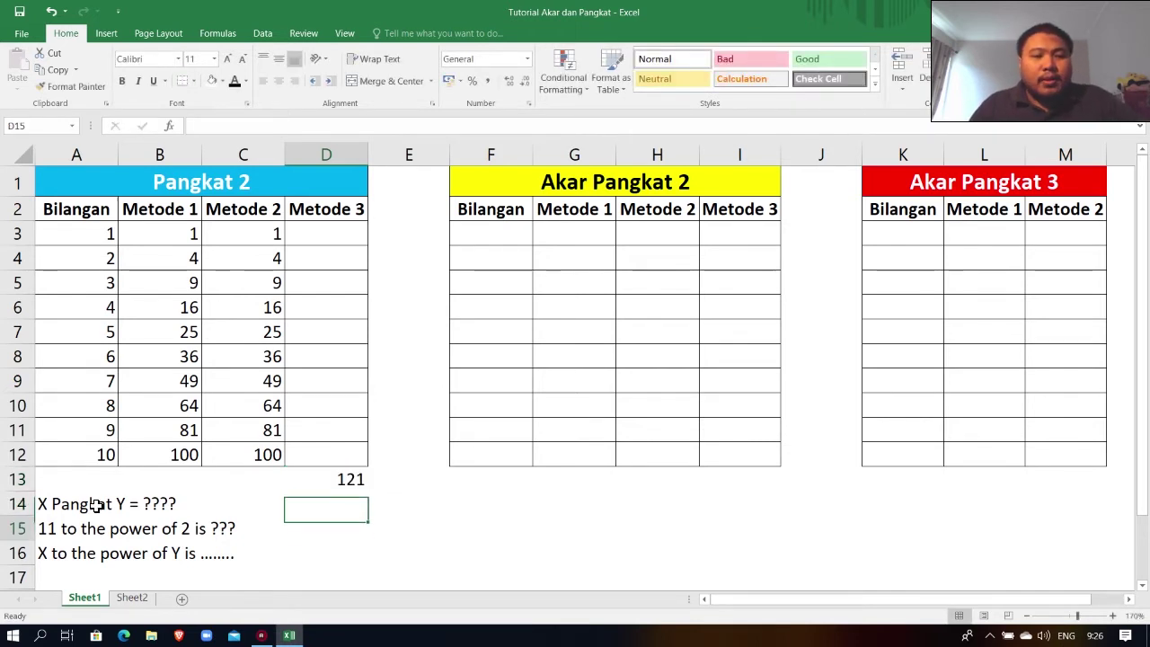
Complete the example sentence in A15 as "11 to the power of 2 is 121".
key(Down)
key(Left)
key(Left)
key(Left)
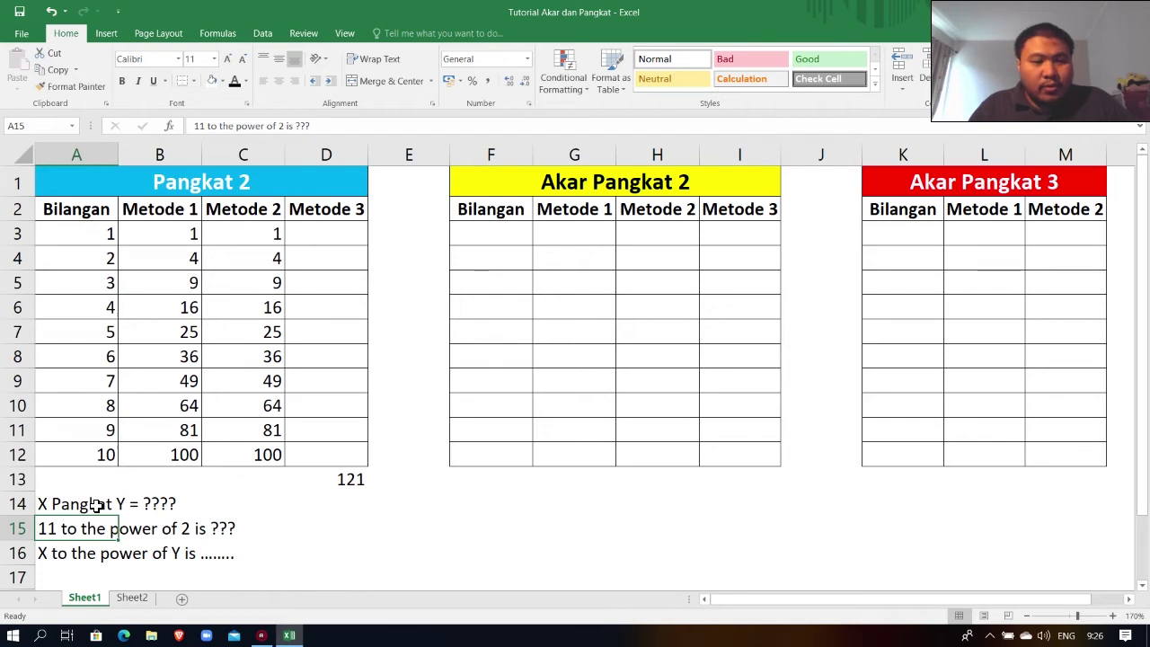
key(F2)
key(BackSpace)
key(BackSpace)
key(BackSpace)
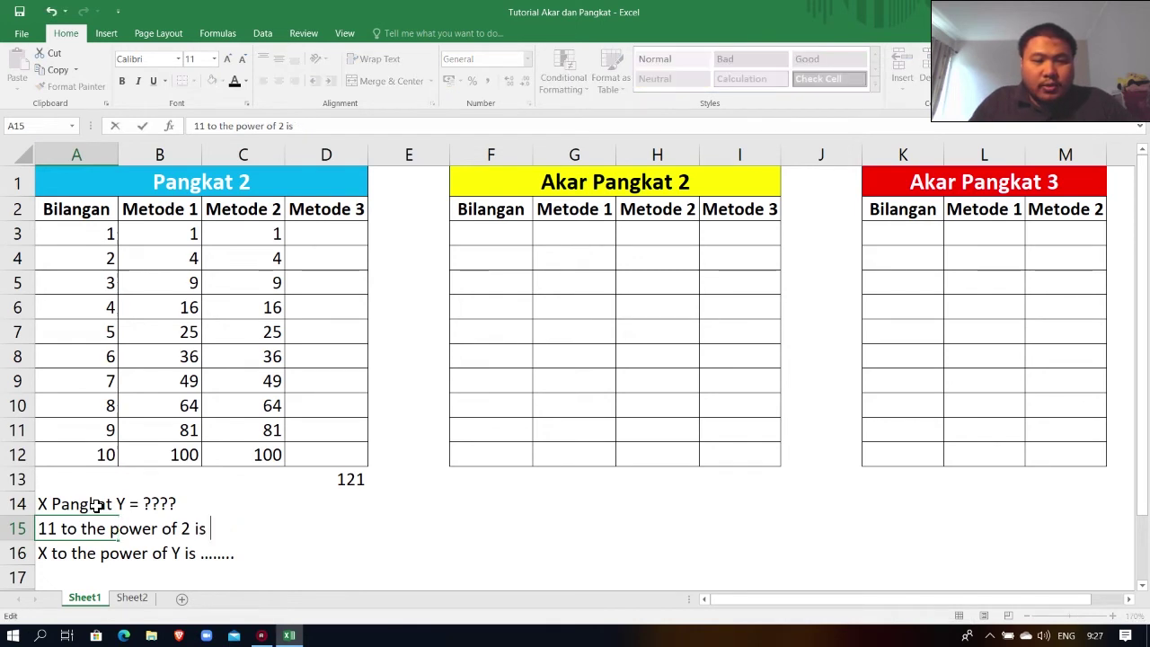
text(121)
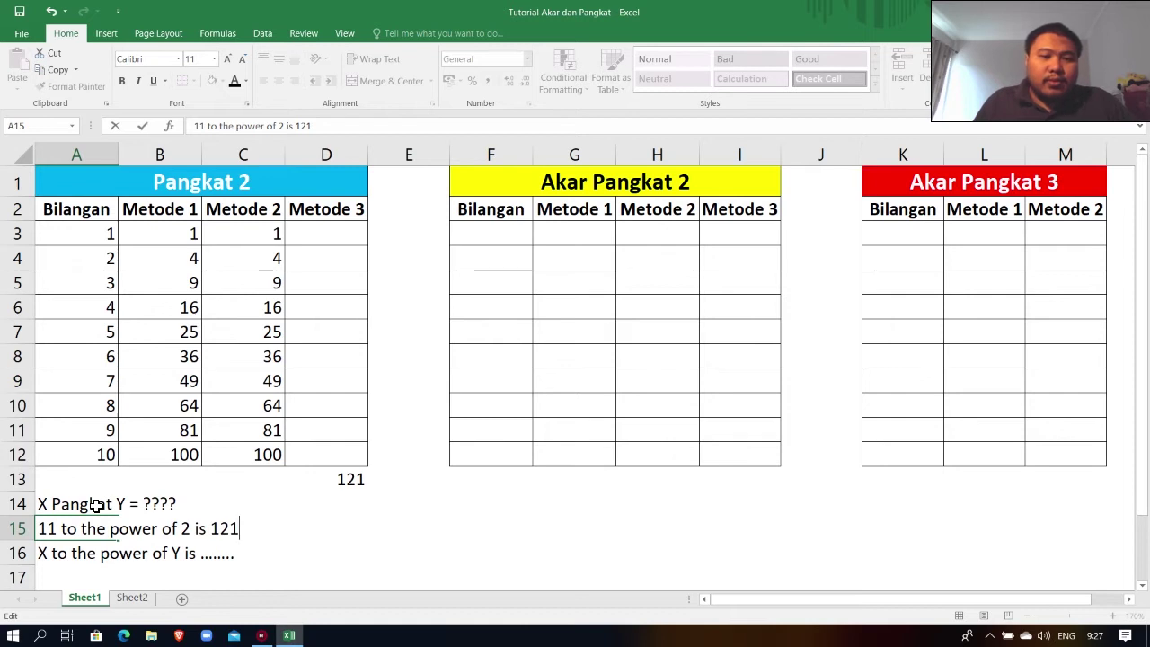
key(Return)
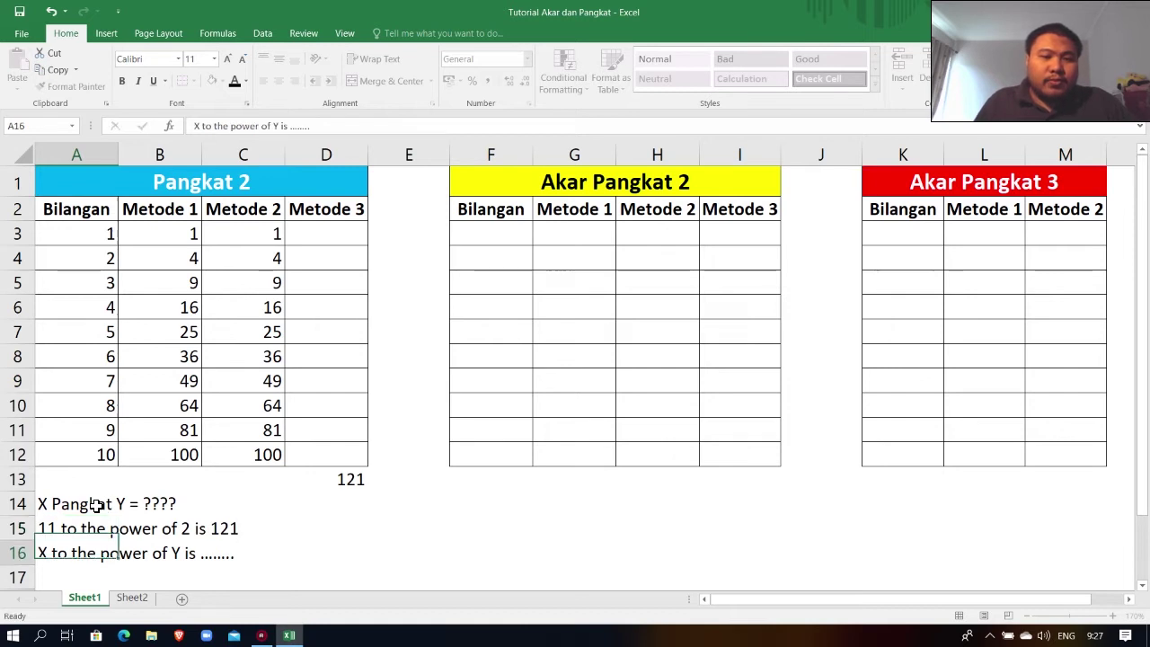
Change the example sentence in A15 to "11 to the power of 3 is ???".
key(Up)
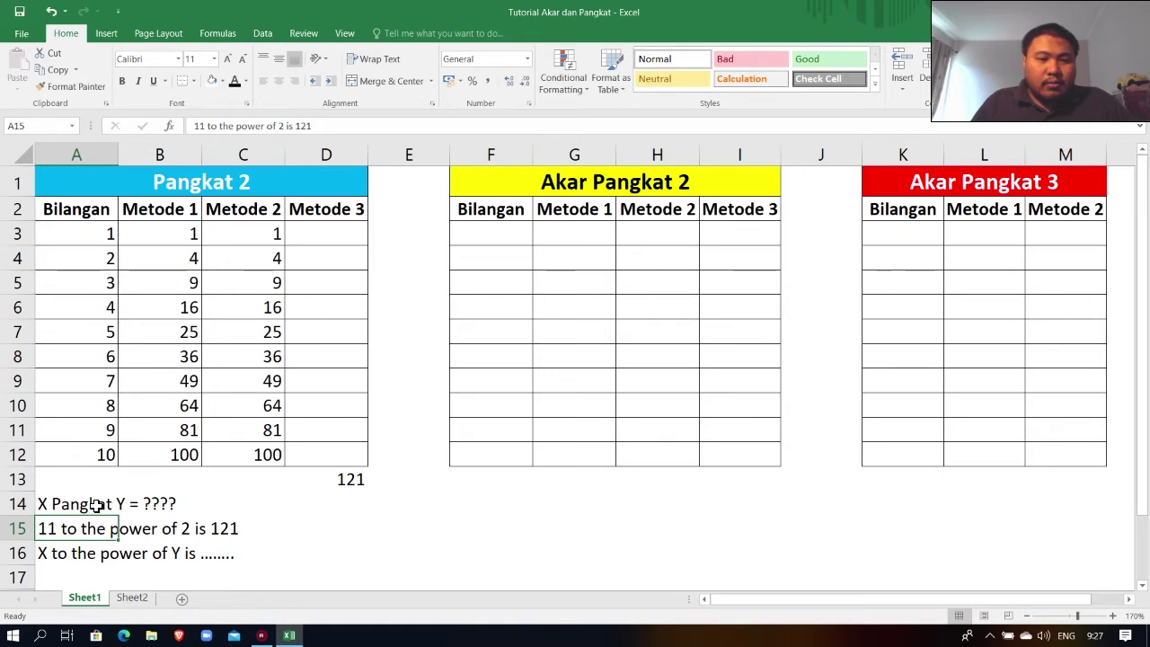
key(Right)
key(Right)
key(Right)
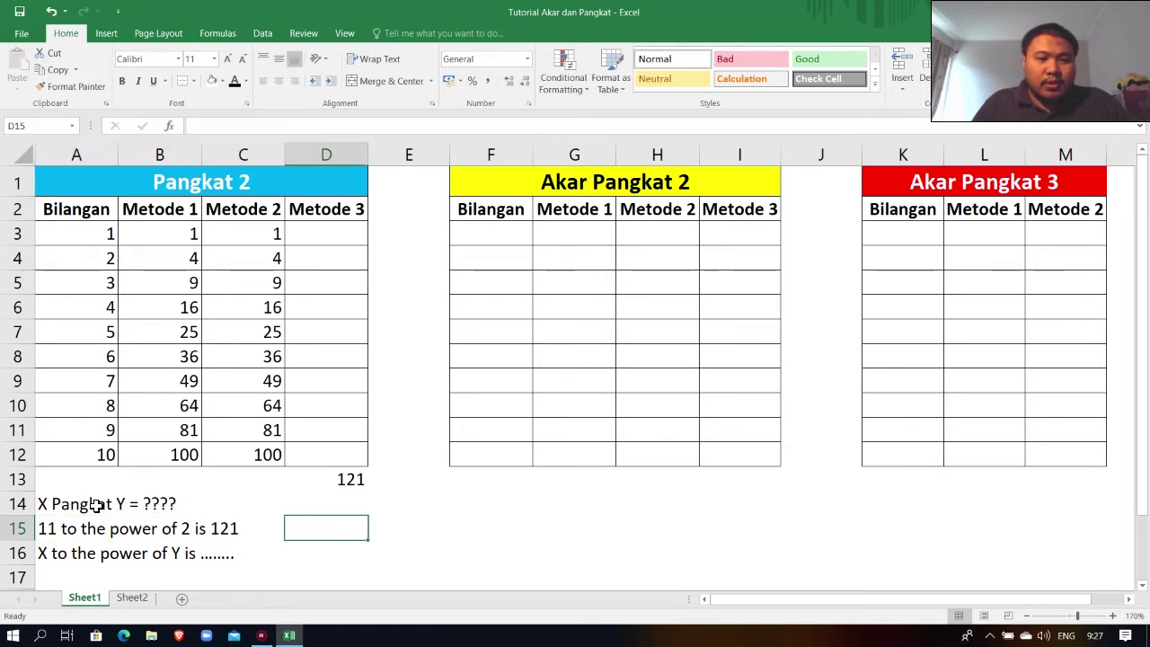
key(Left)
key(Left)
key(Left)
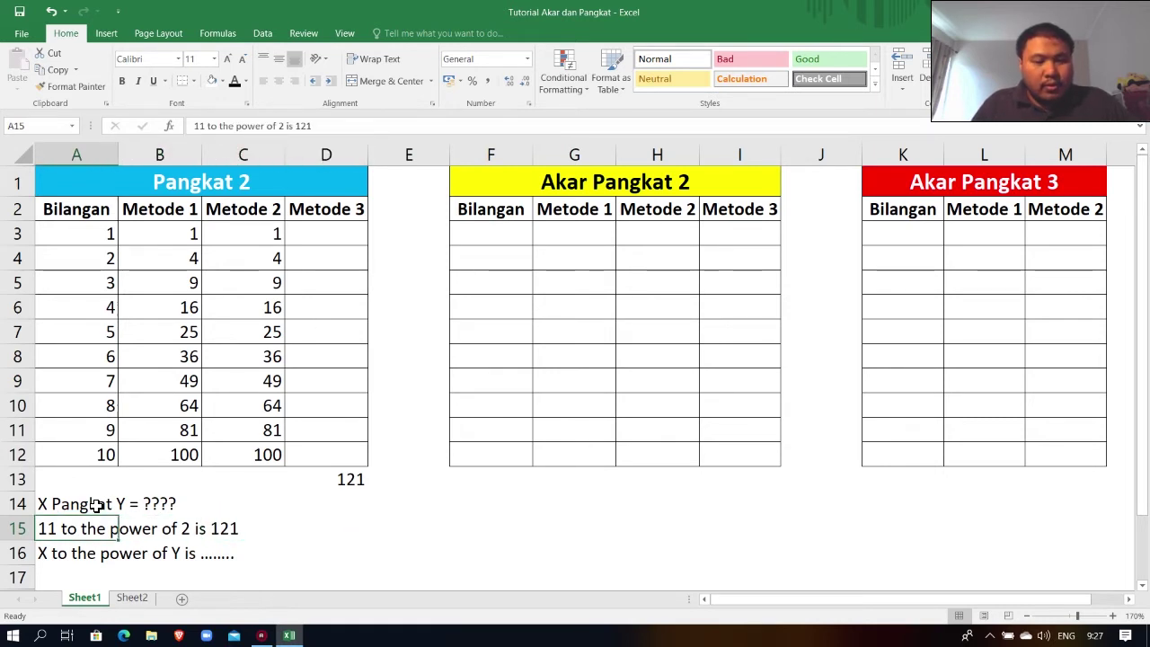
key(F2)
key(Right)
key(Right)
key(Right)
key(BackSpace)
text(3)
key(Right)
key(Right)
key(Right)
key(shift+Right)
key(shift+Right)
key(shift+Right)
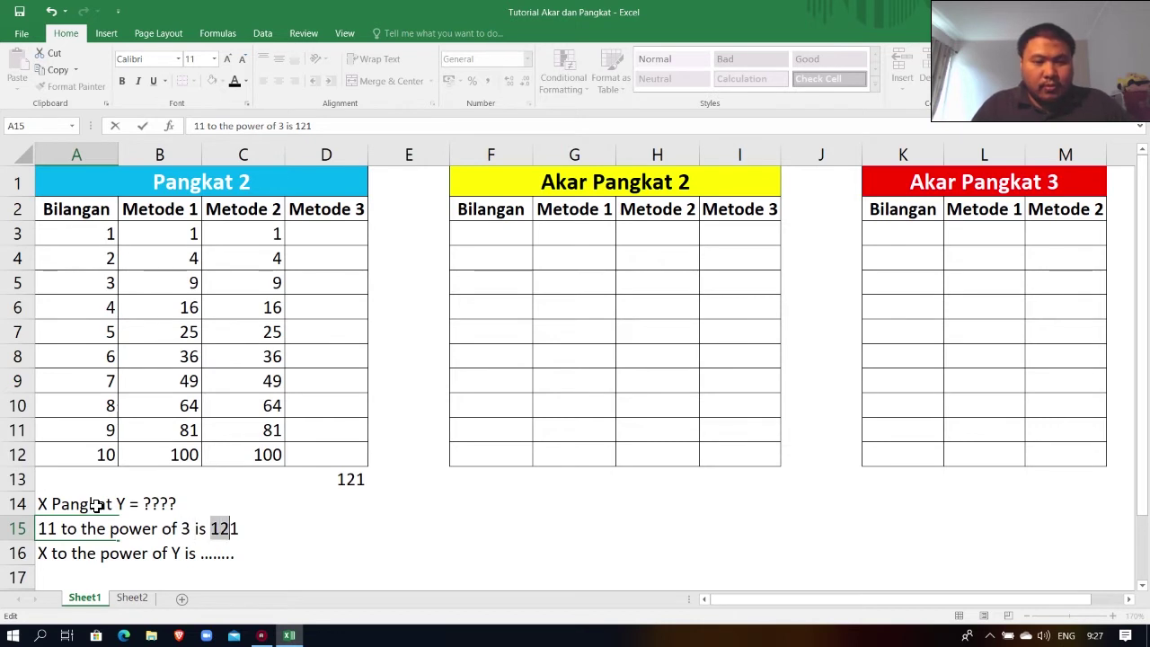
key(BackSpace)
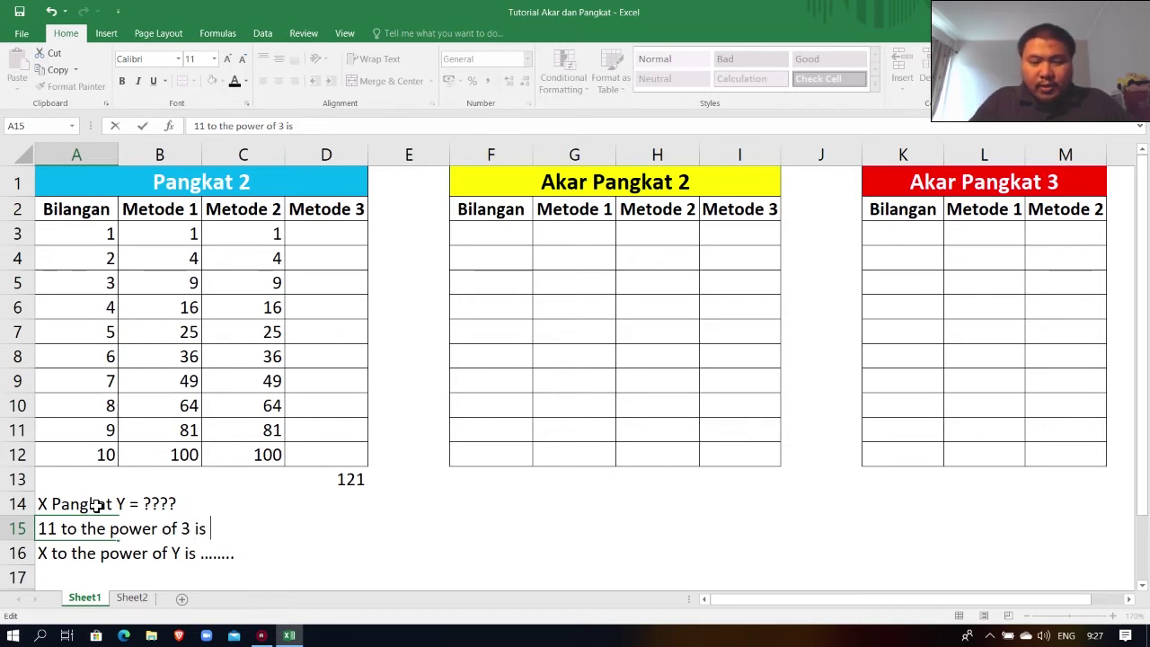
text(???)
key(Return)
Replace the formula in D13 with =power(11;3) to raise 11 to the power of 3.
key(Up)
key(Up)
key(Up)
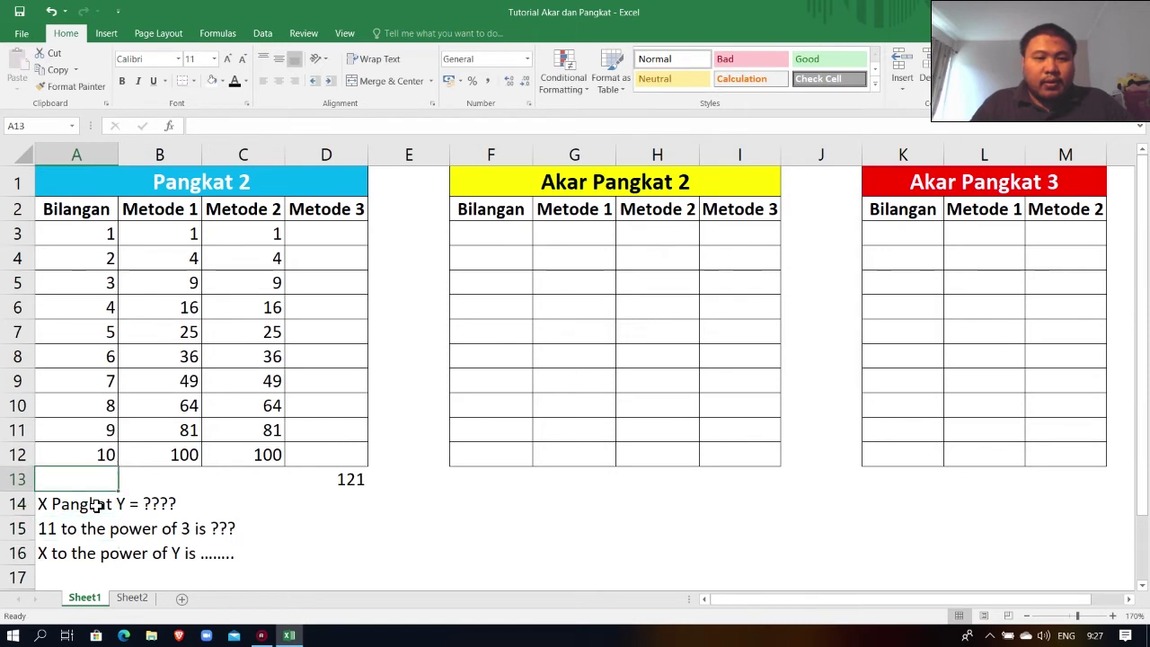
key(Right)
key(Right)
key(Right)
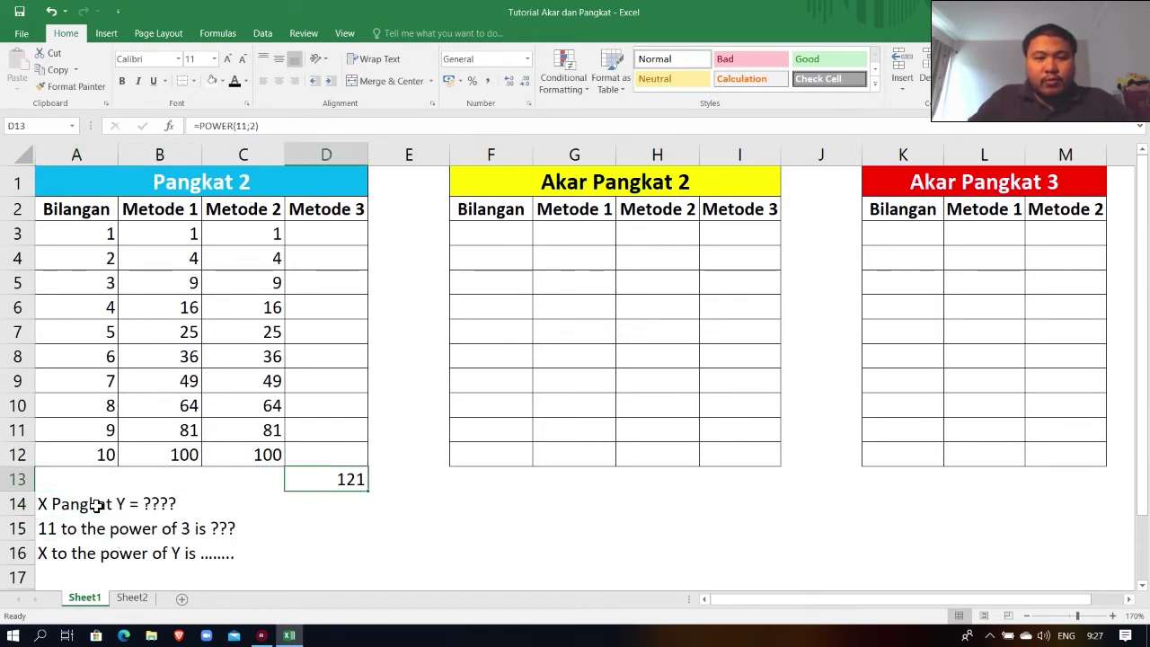
text(=power)
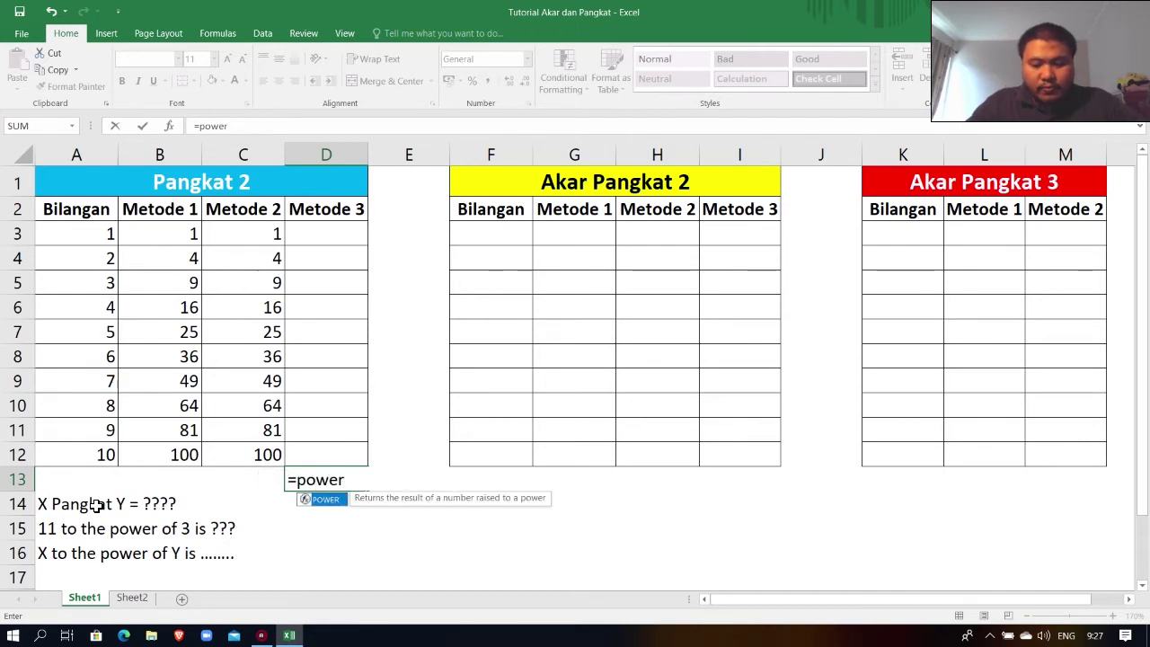
text((11;)
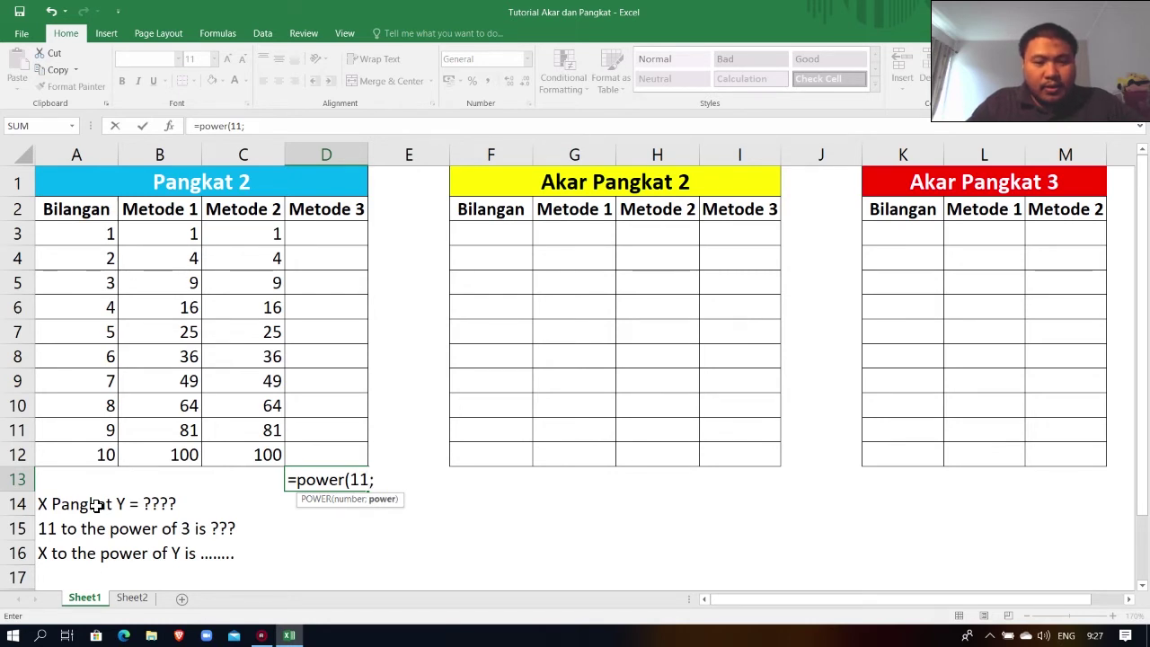
text(3)
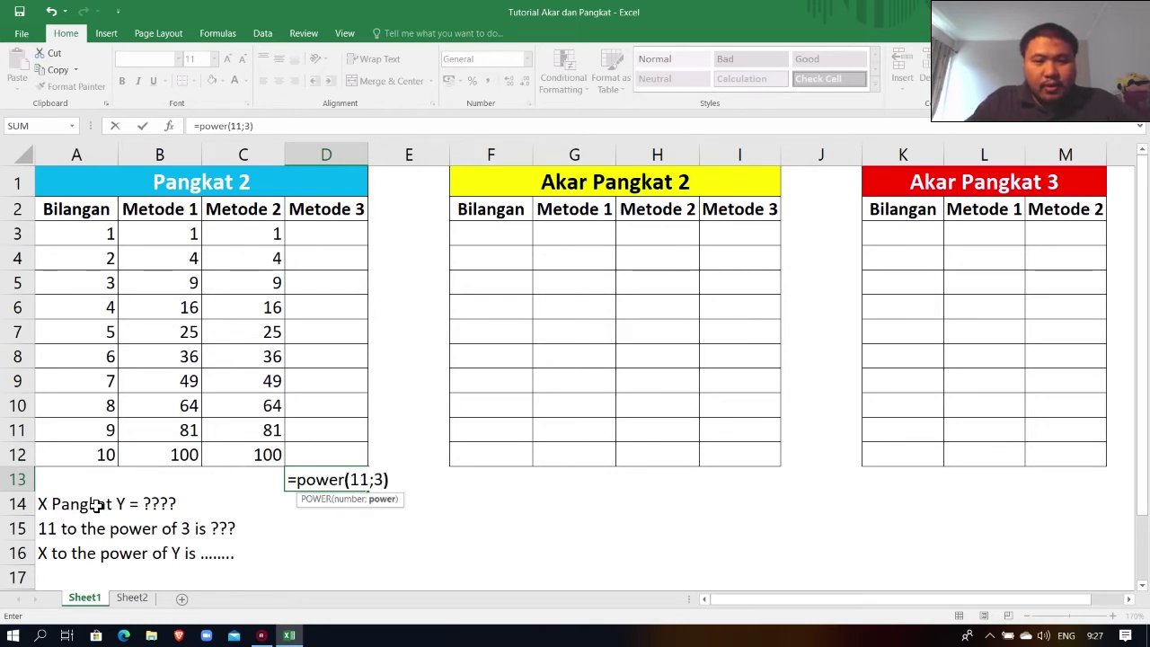
key(Return)
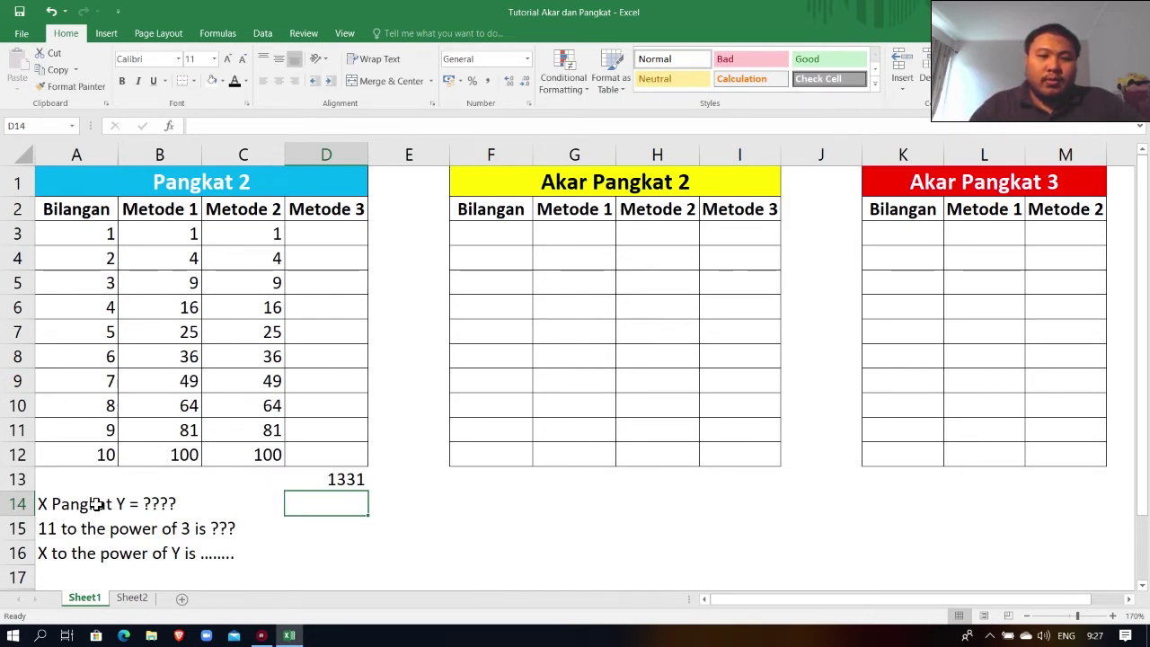
Enter the check multiplication =11*11*11 in E13, beside the POWER formula.
key(Up)
key(Right)
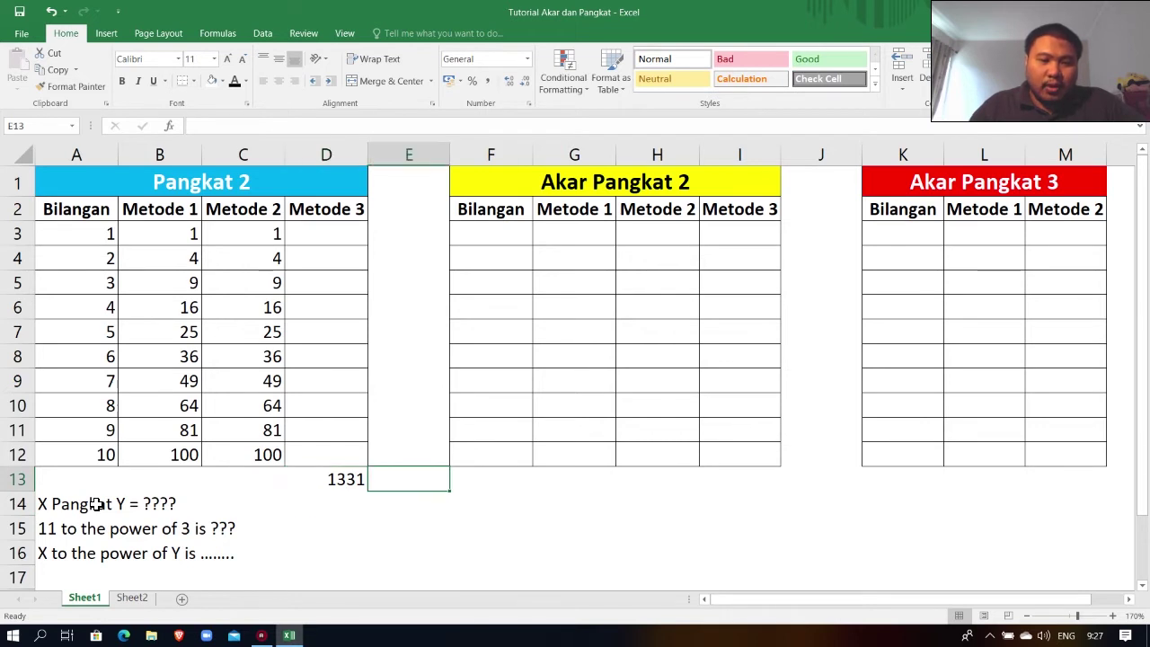
text(=11*11*11)
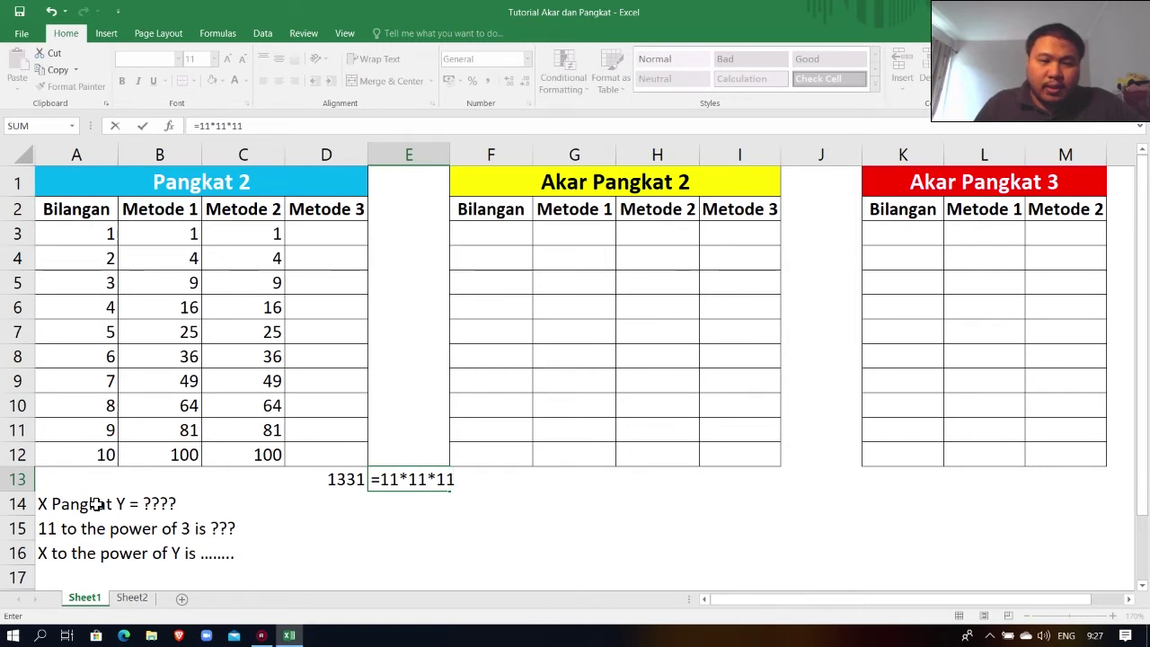
key(Return)
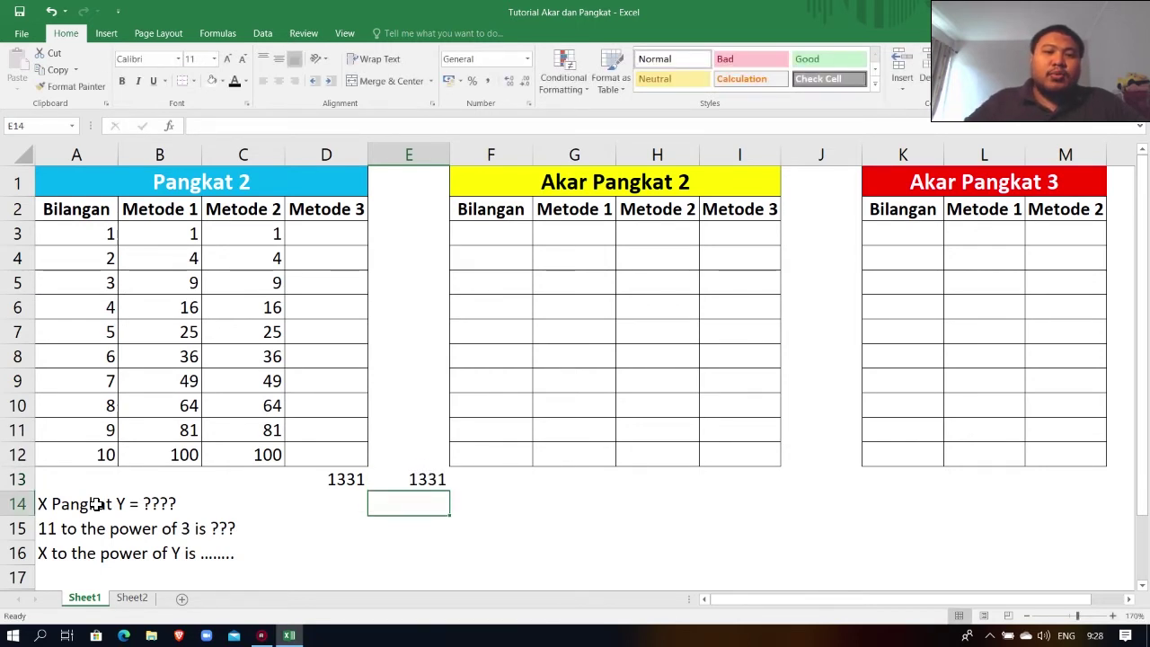
Clear the two example calculations in D13 and E13.
key(Up)
key(Left)
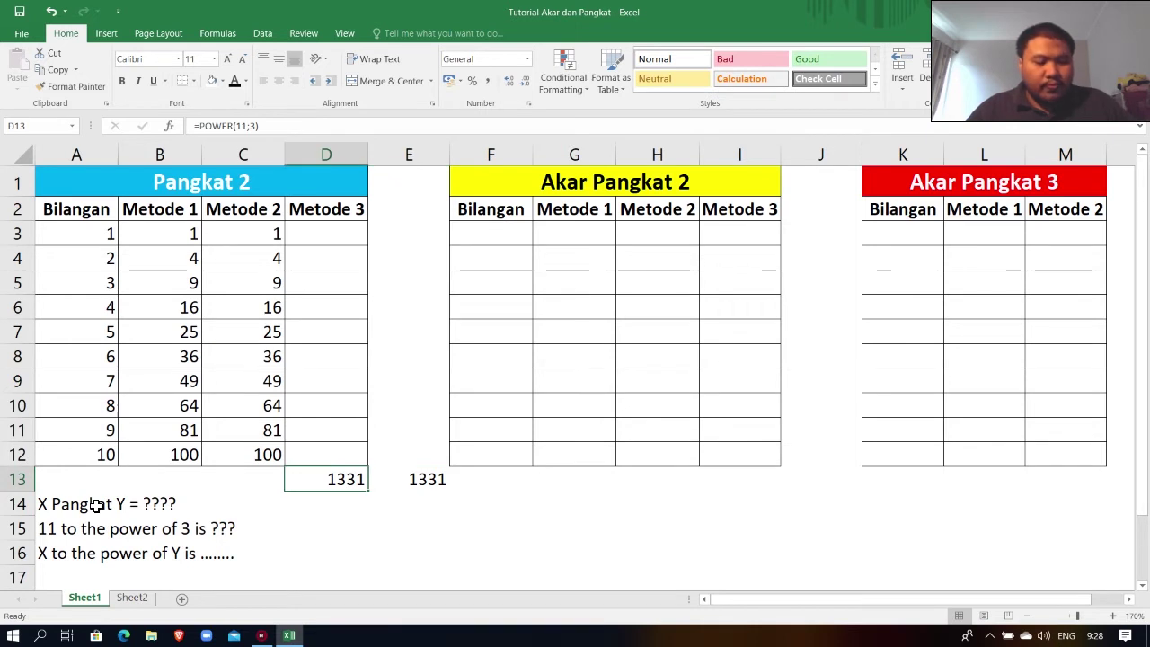
key(shift+Right)
key(Delete)
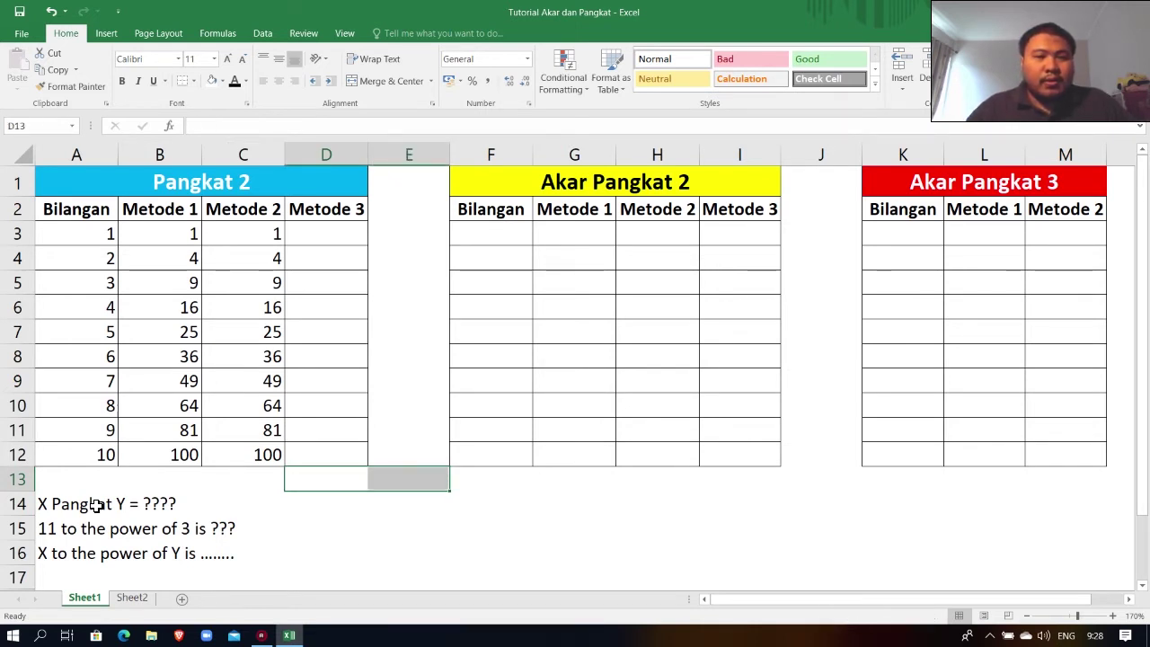
key(Down)
key(Down)
key(Left)
key(Down)
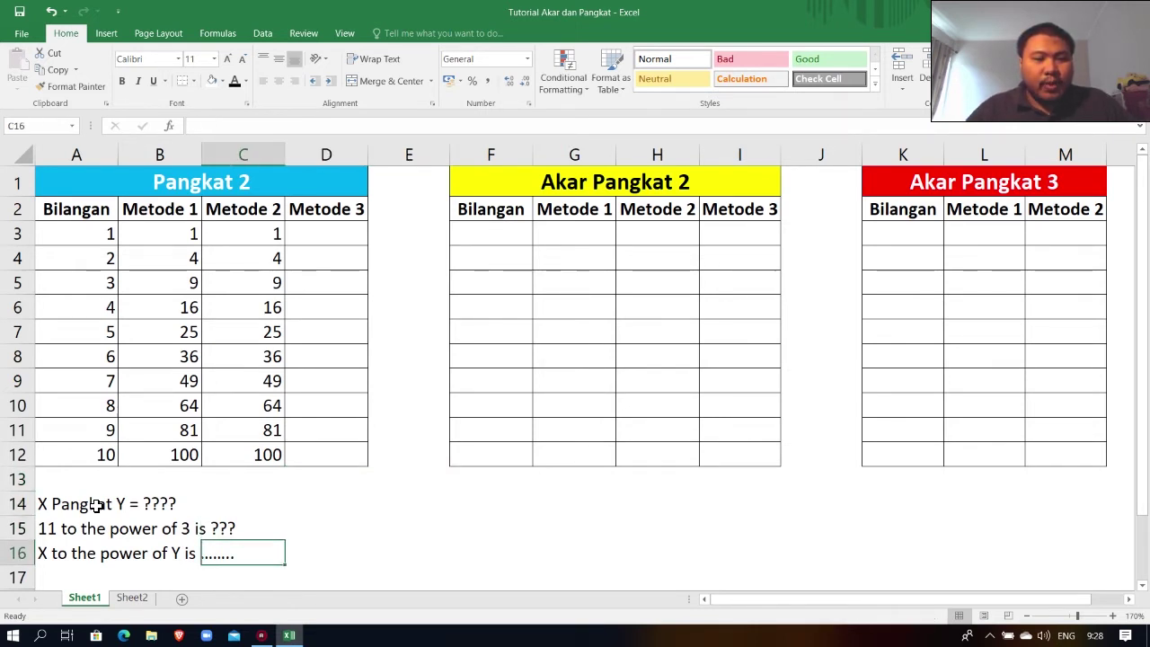
key(Down)
key(Left)
key(Left)
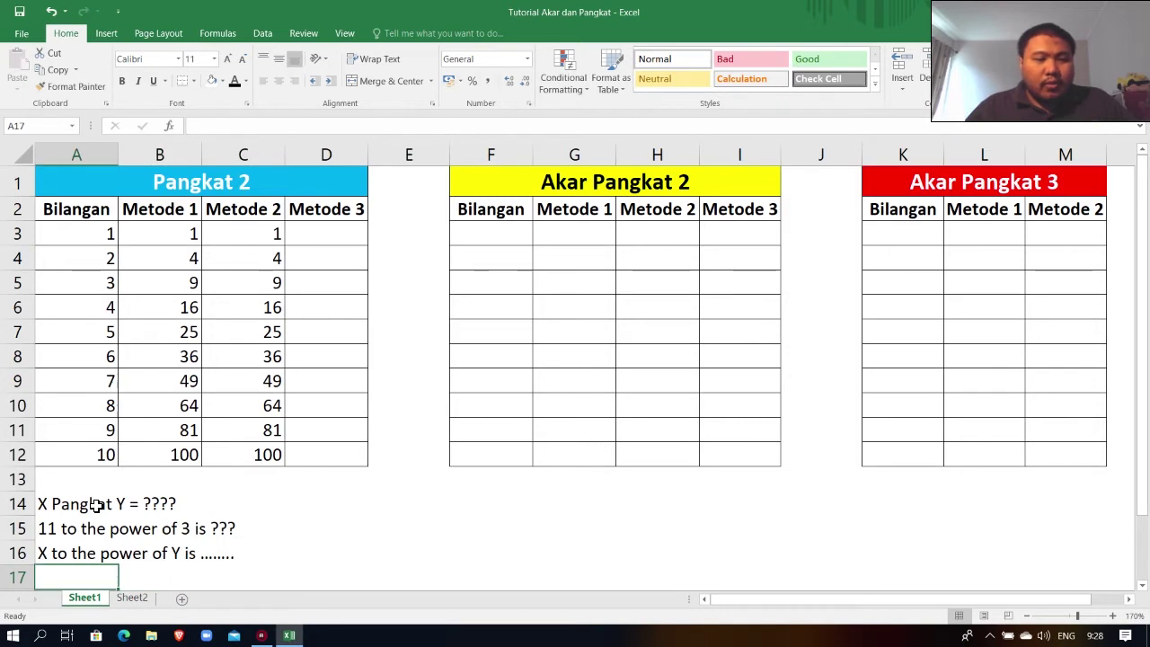
key(Up)
key(Up)
key(Up)
key(Up)
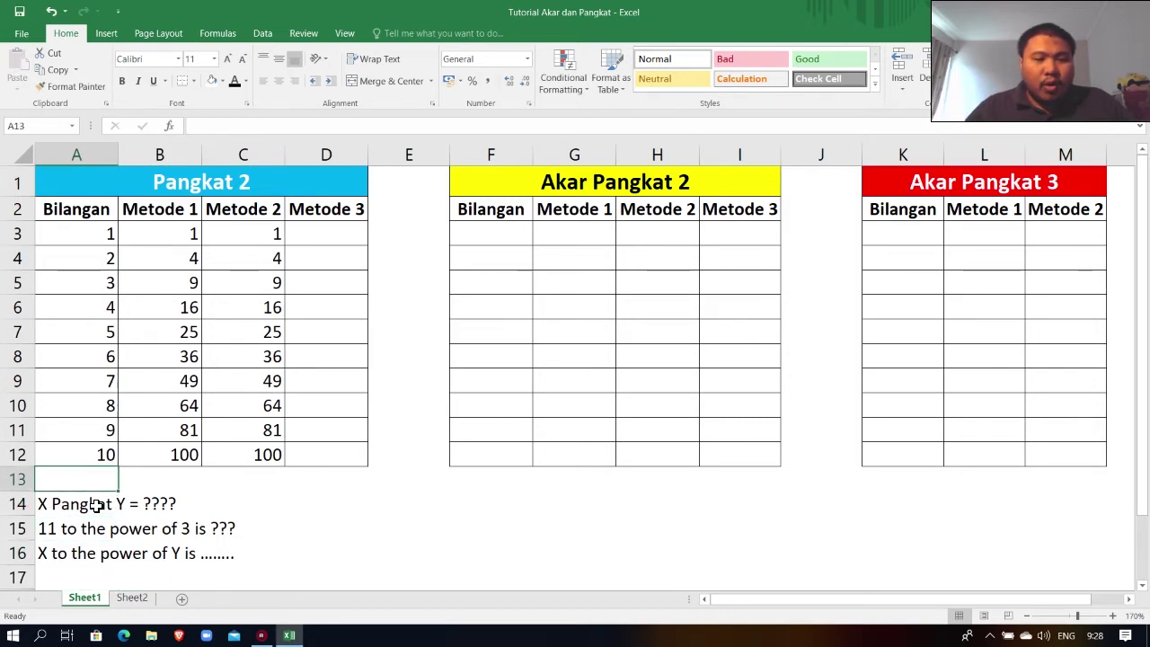
Enter the formula =A3^2 in D3, the first Metode 3 cell of the Pangkat 2 table.
key(Right)
key(Right)
key(Right)
key(Up)
key(Up)
key(Up)
key(Up)
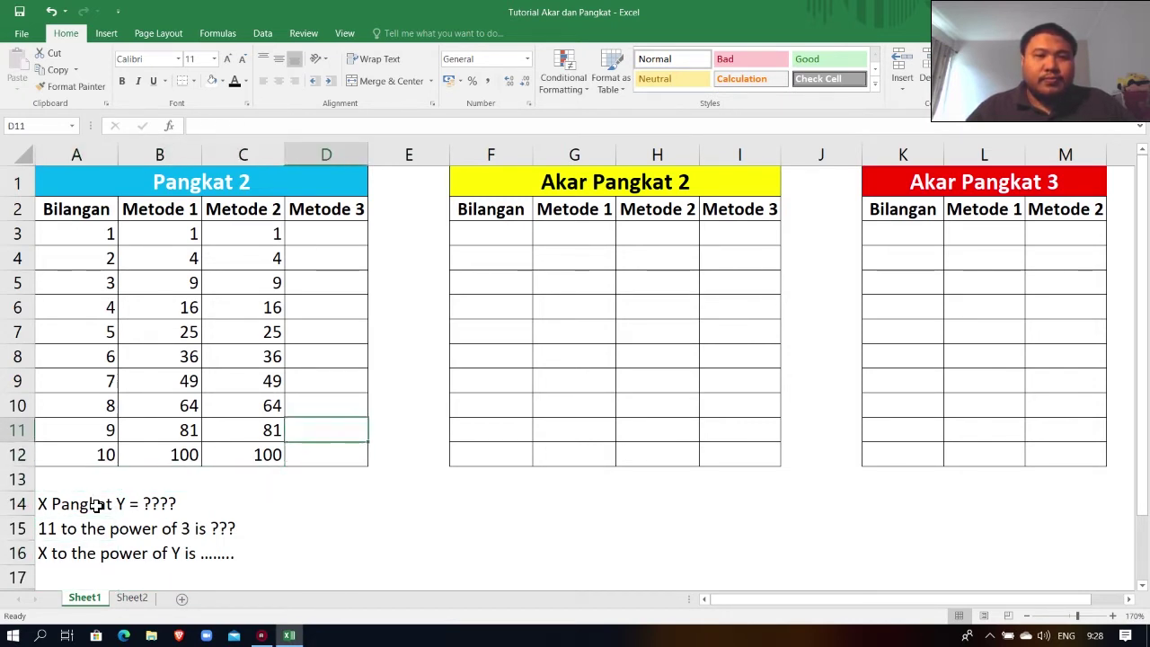
key(Up)
key(Up)
key(Up)
key(Up)
key(Up)
key(Up)
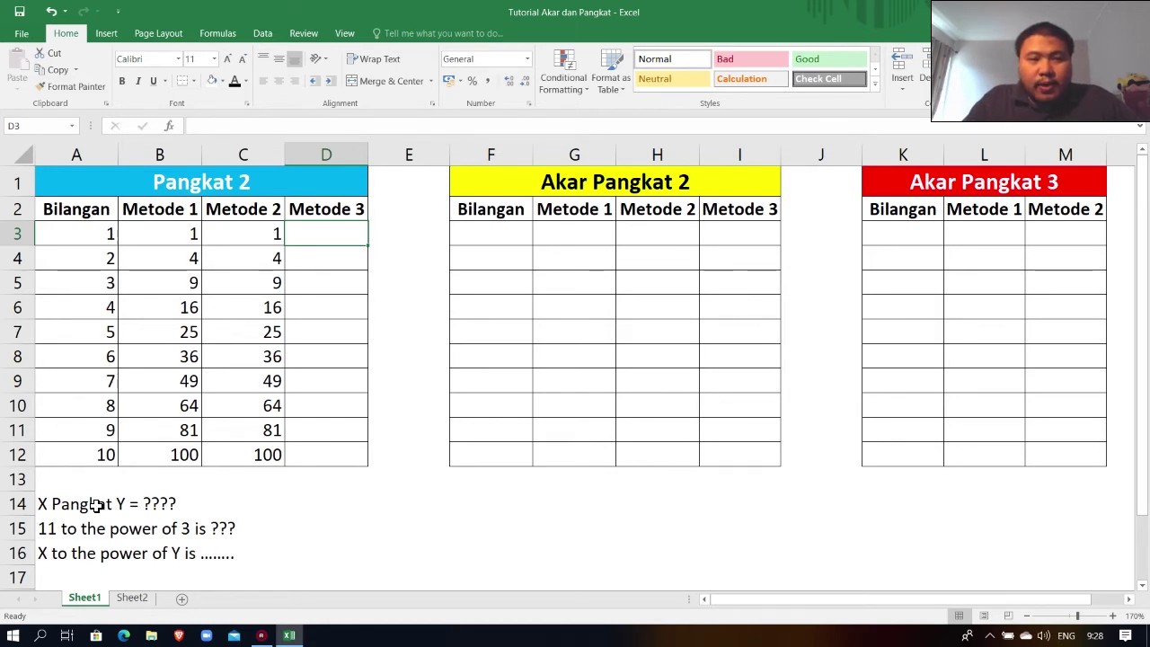
text(=)
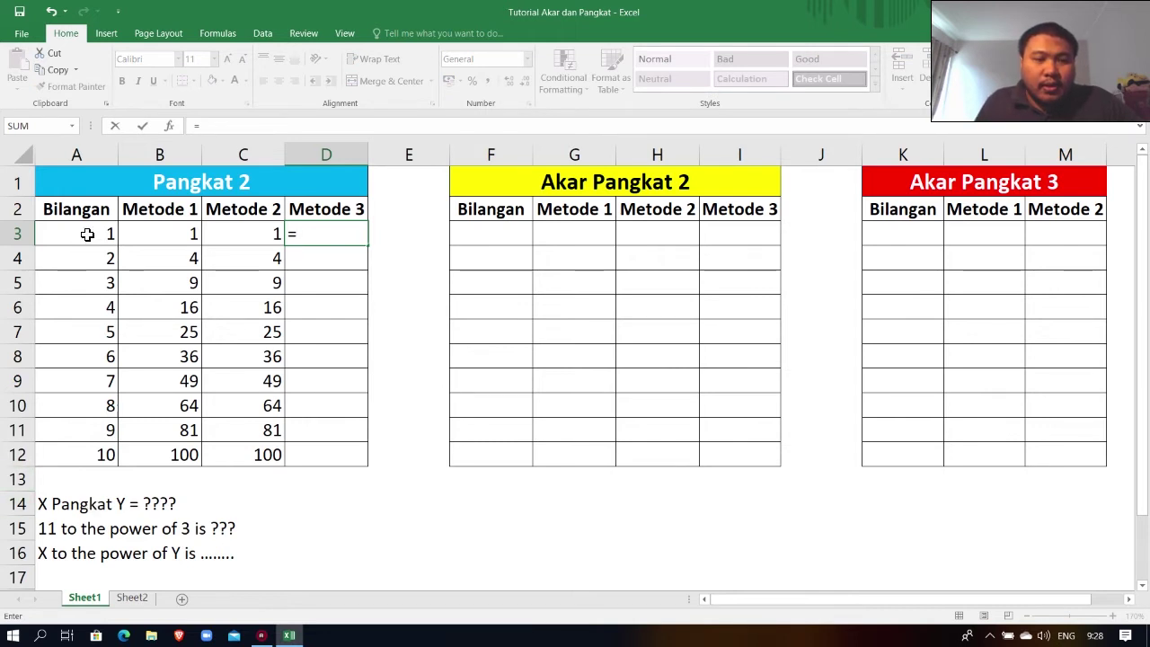
click(87, 234)
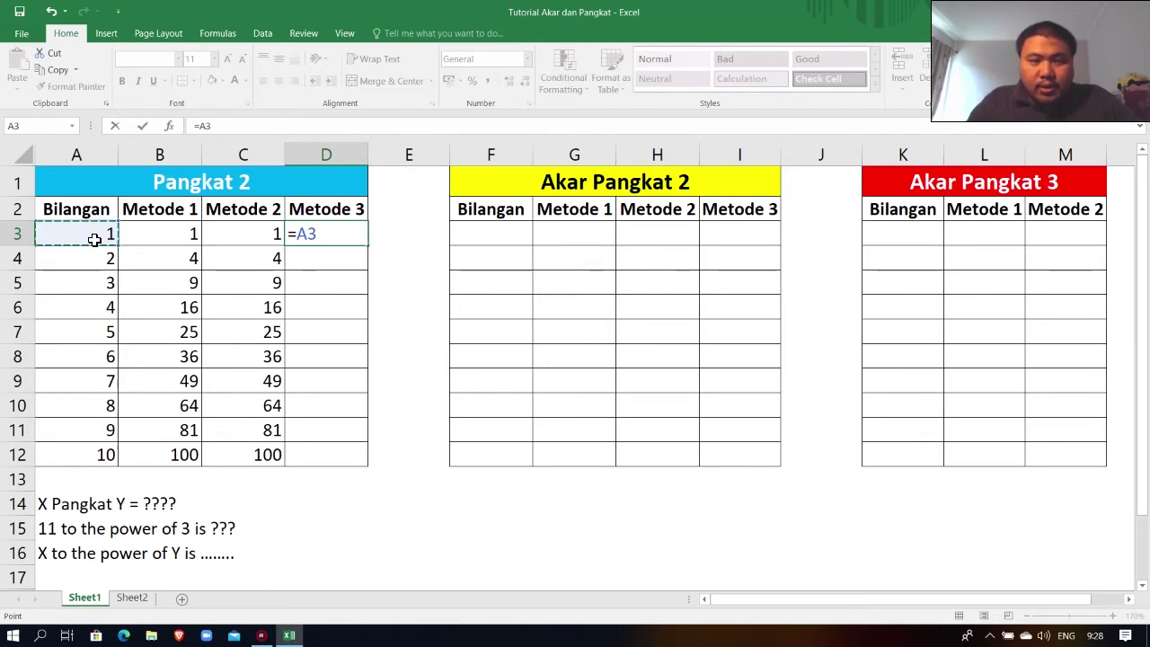
text(^^)
key(BackSpace)
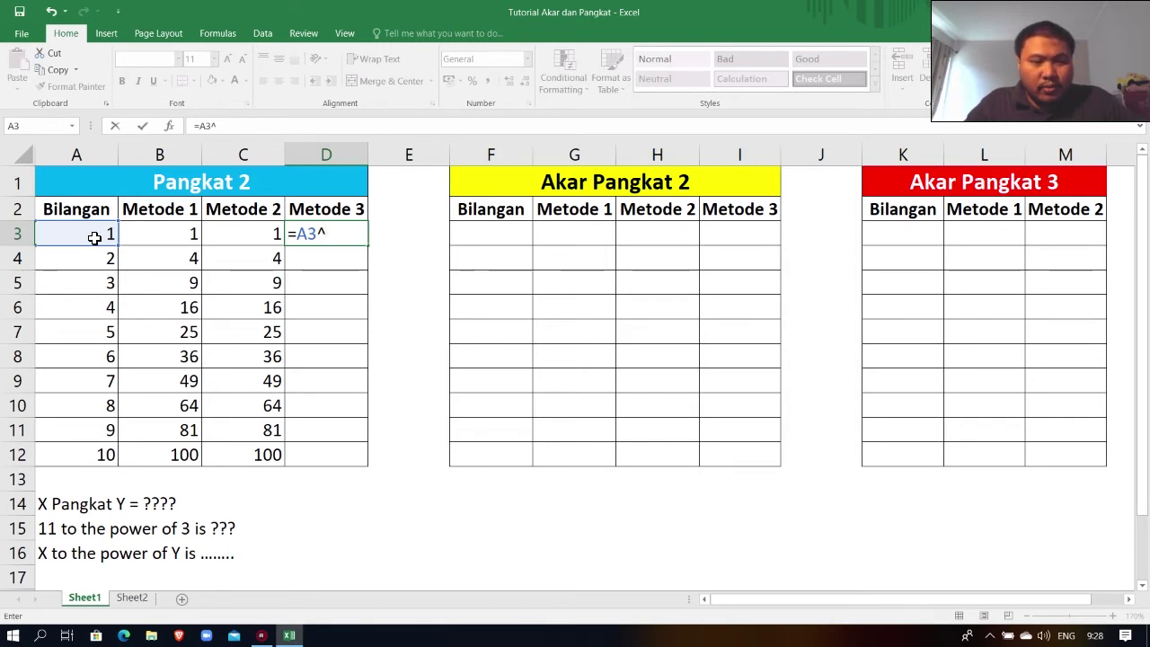
key(ctrl+Return)
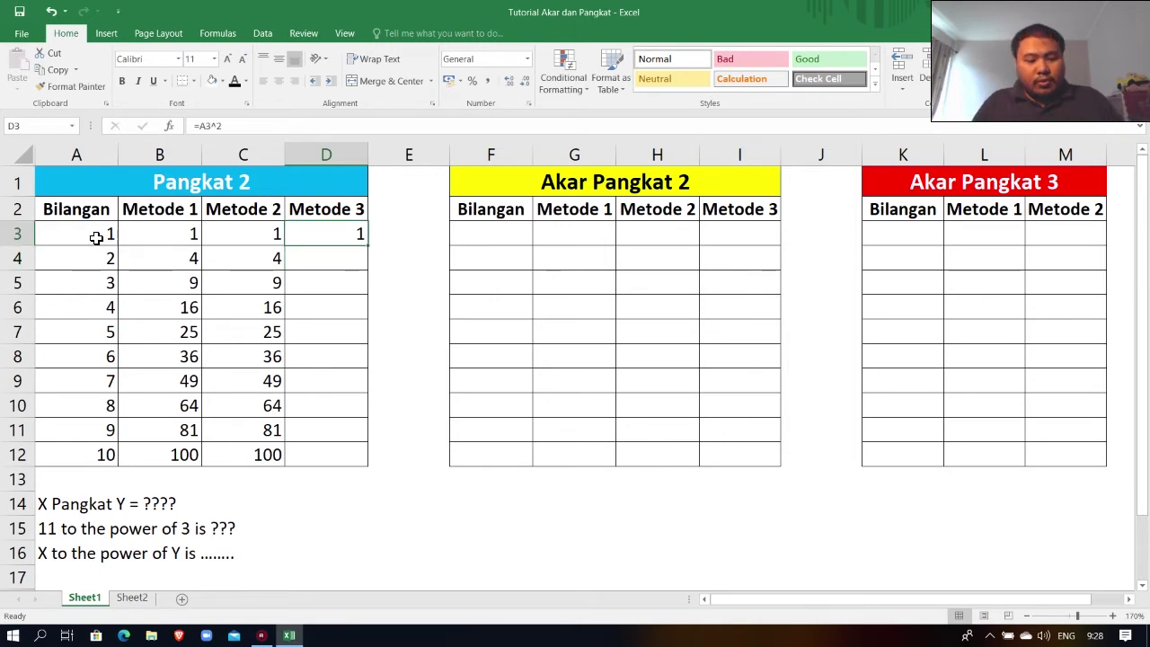
Enter the formula =A4^2 in D4 to square the second number with the caret operator.
key(Down)
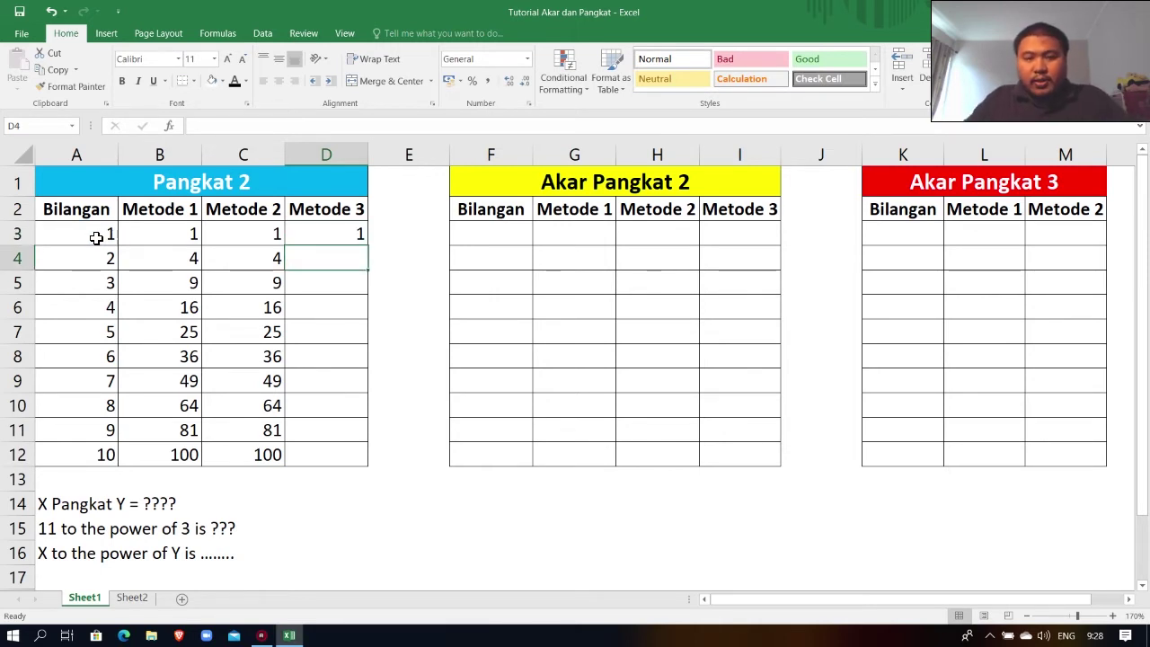
text(=)
click(91, 259)
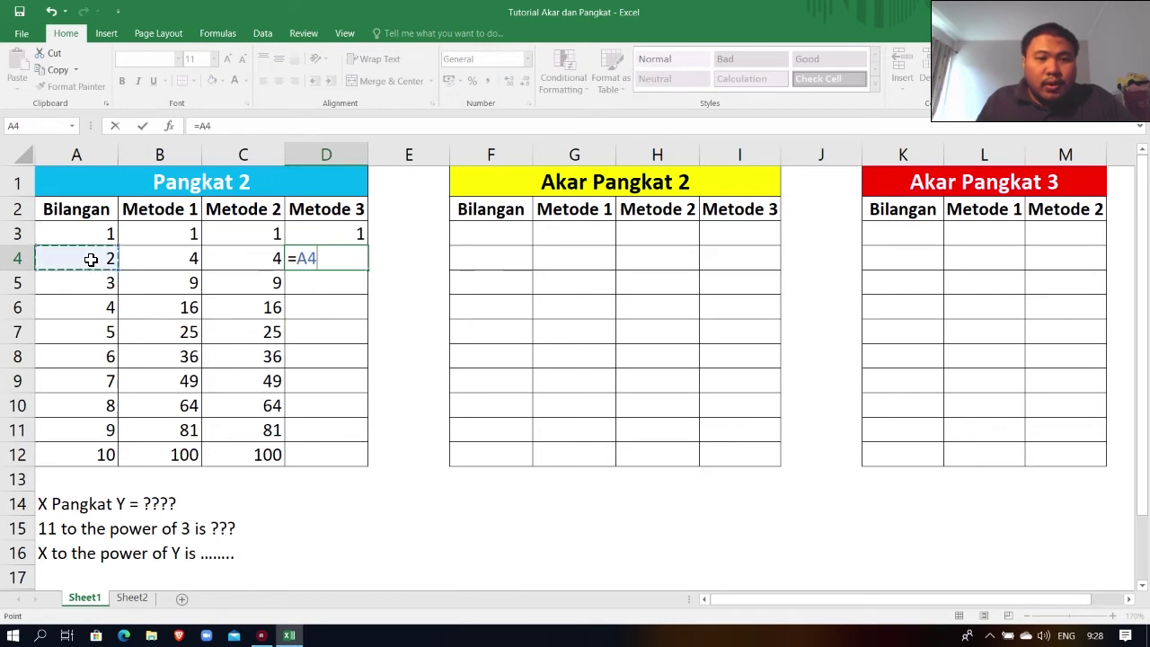
text(^^)
key(BackSpace)
text(2)
key(Return)
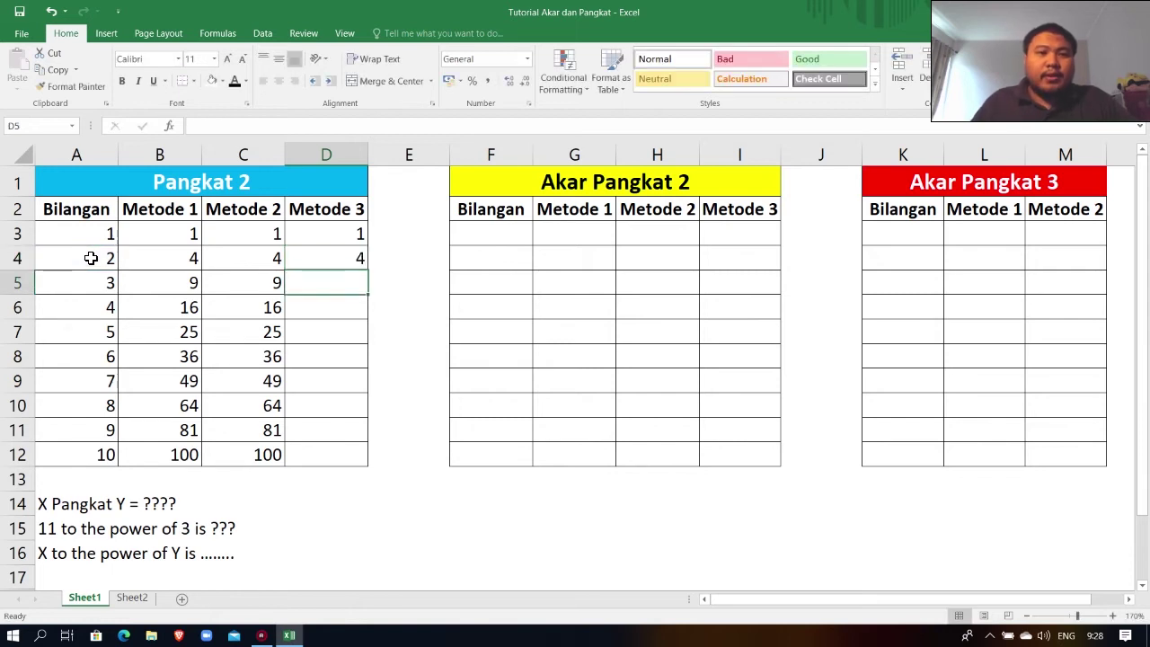
Copy the formula in D4 to D5:D12 to complete the Metode 3 column.
key(Up)
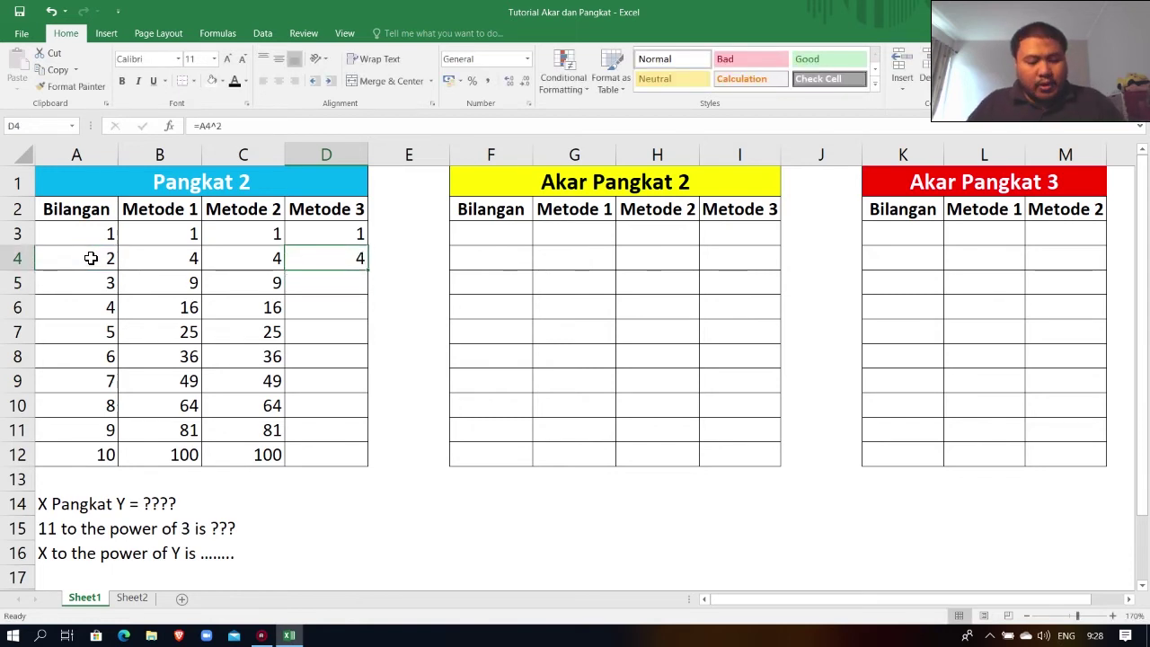
key(ctrl+c)
key(Down)
key(shift+Down)
key(shift+Down)
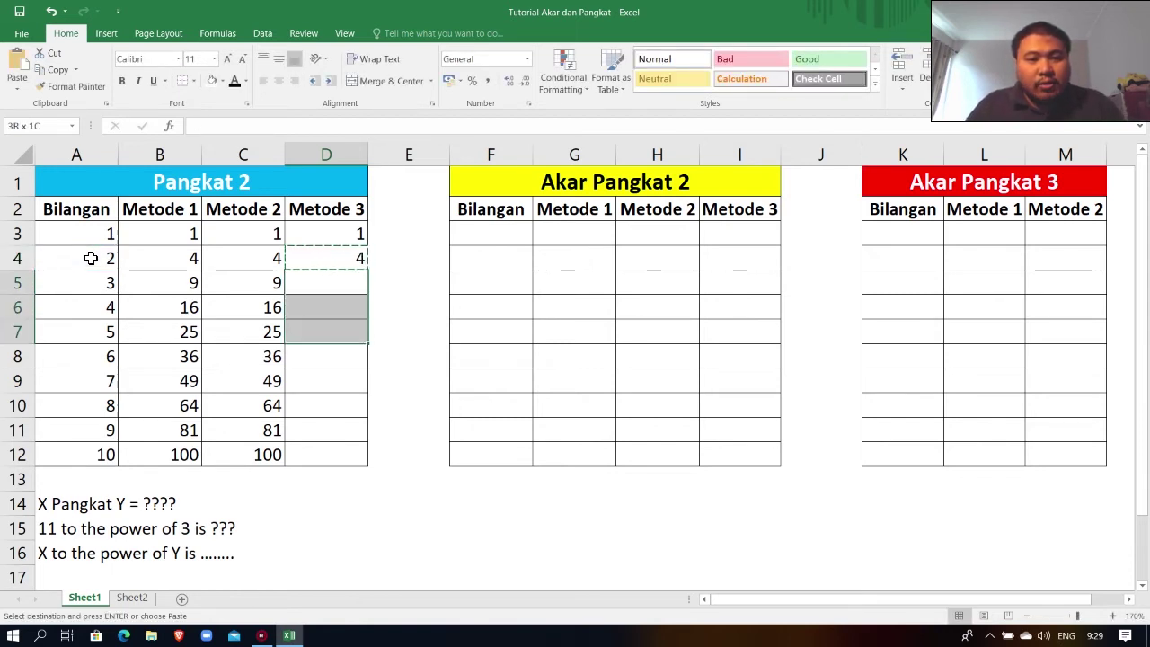
key(shift+Down)
key(shift+Down)
key(shift+Down)
key(shift+Down)
key(shift+Down)
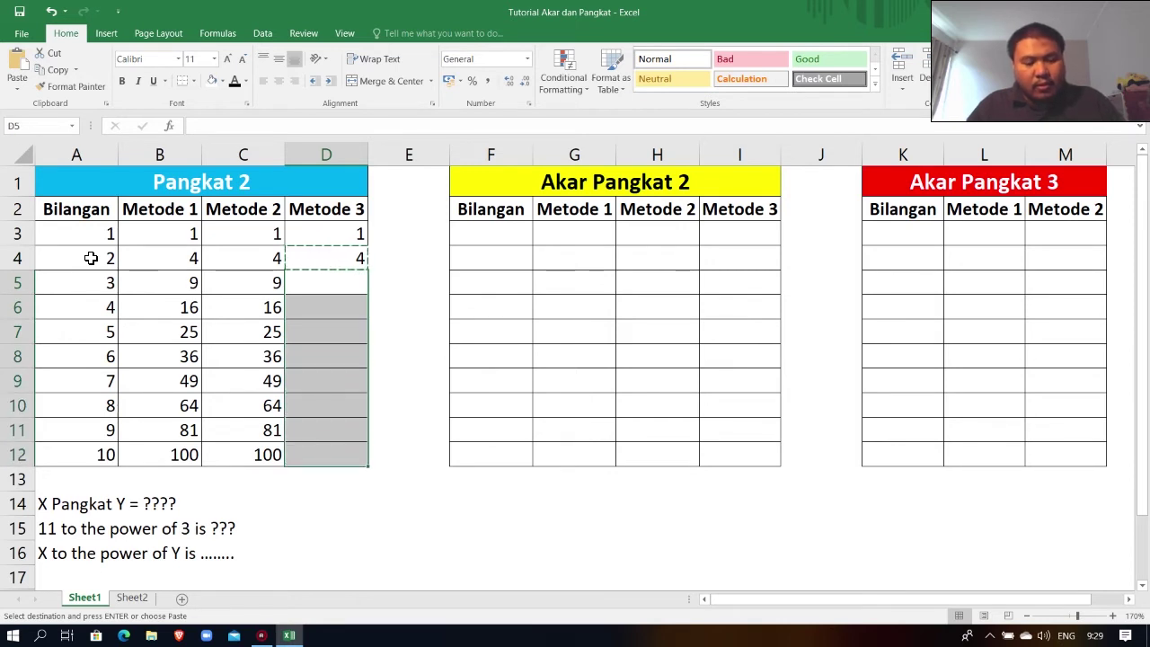
key(ctrl+v)
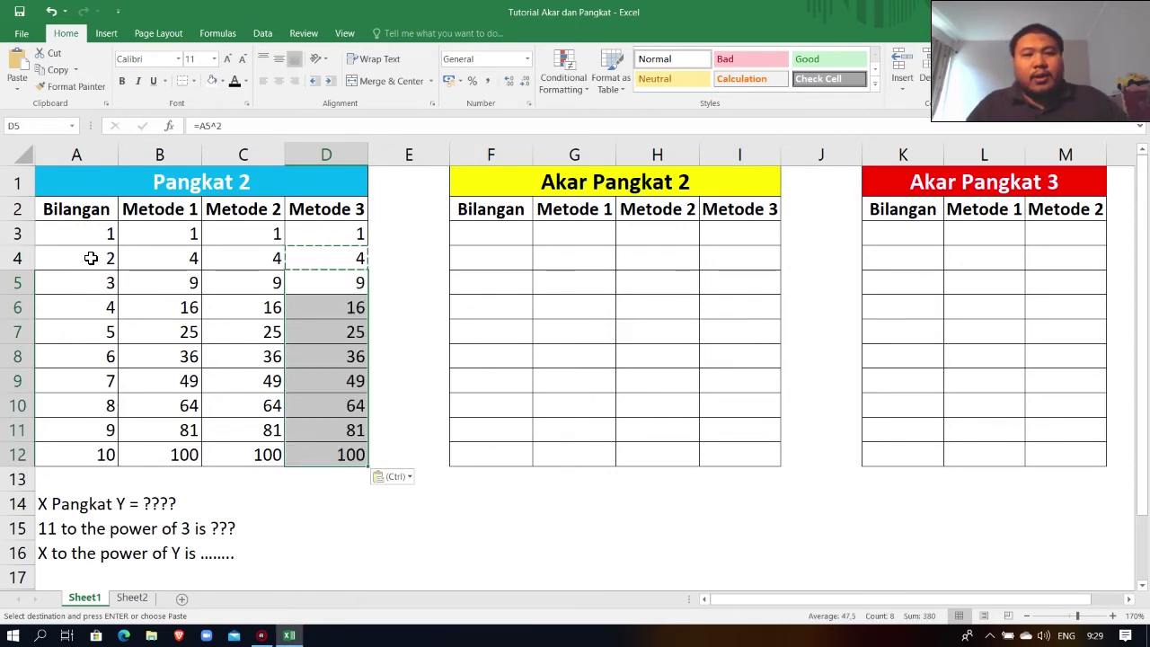
key(Escape)
Review the first-row formulas of Metode 1, Metode 2 and Metode 3 in the Pangkat 2 table.
key(shift+Up)
key(Up)
key(Up)
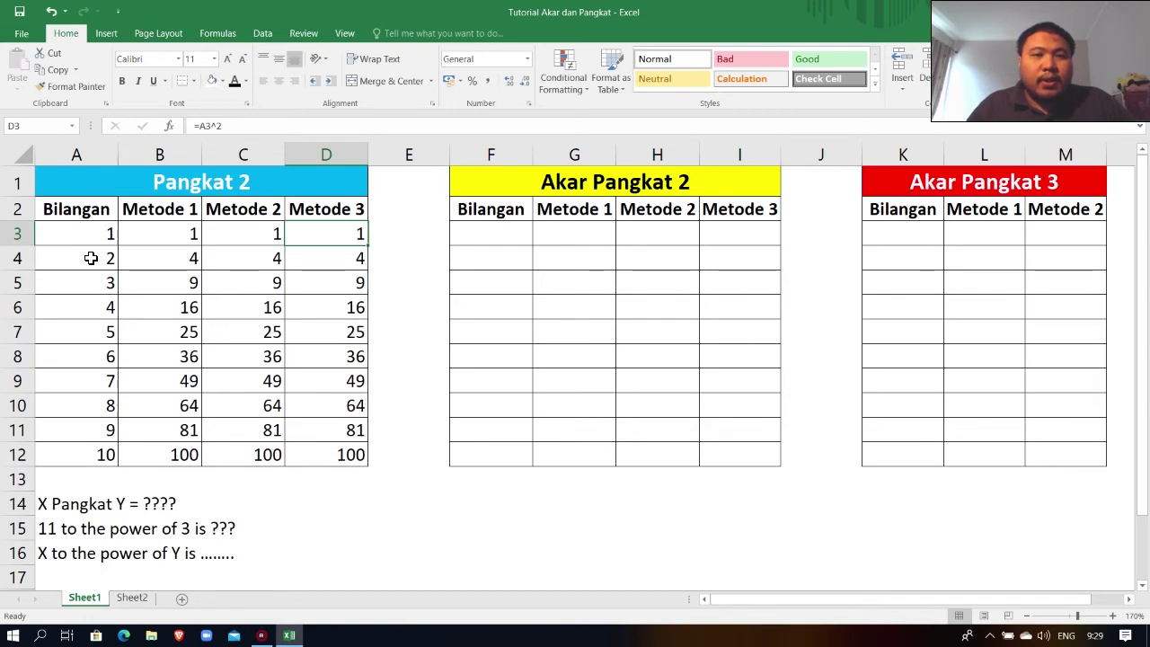
key(Left)
key(Left)
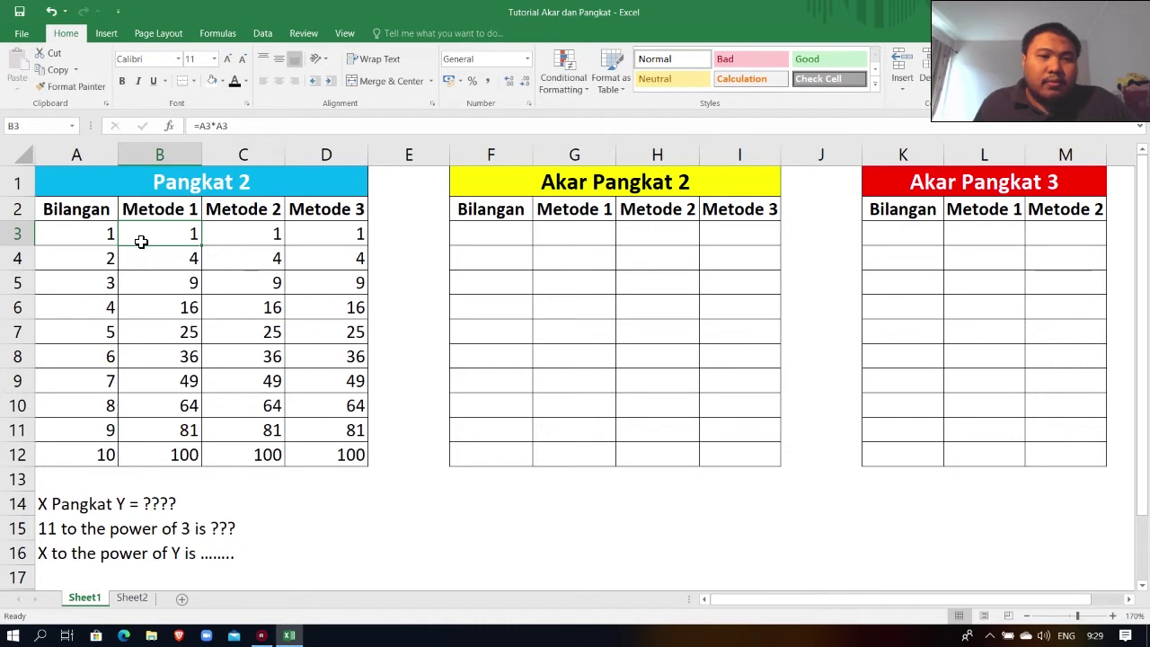
click(105, 235)
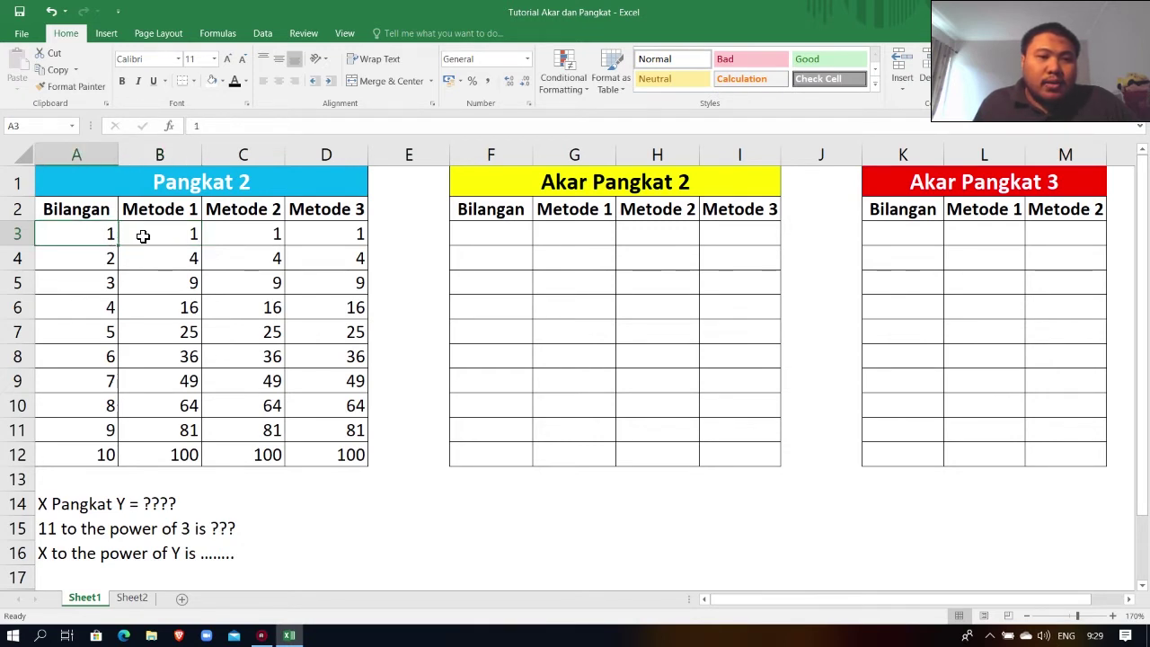
click(132, 235)
click(242, 237)
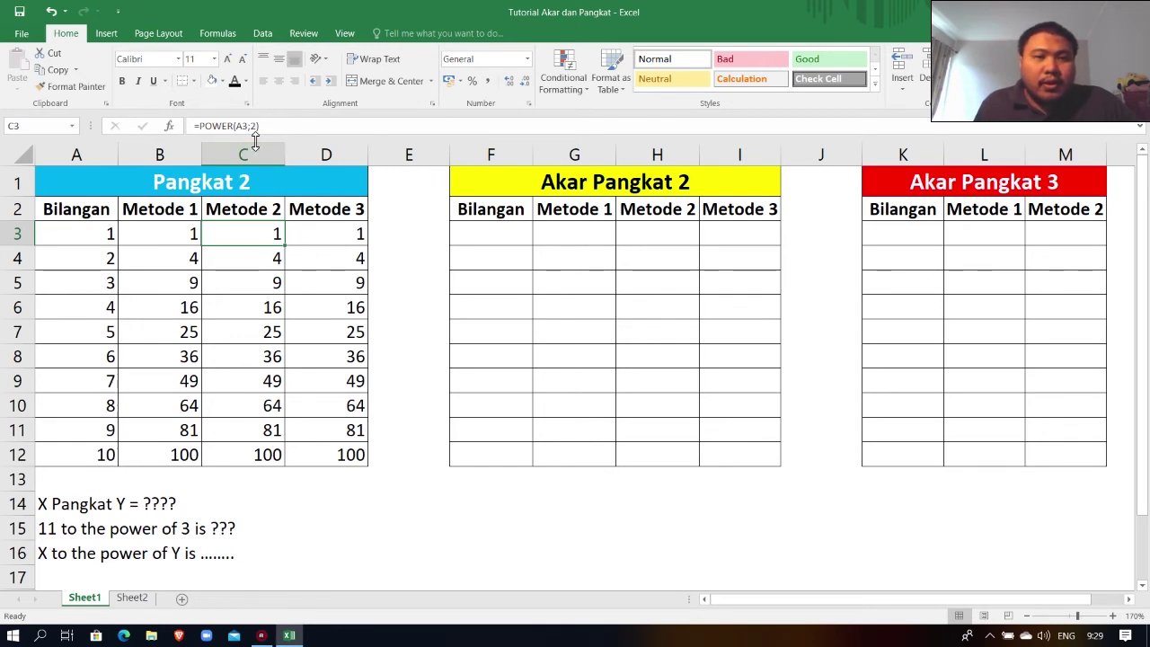
click(345, 233)
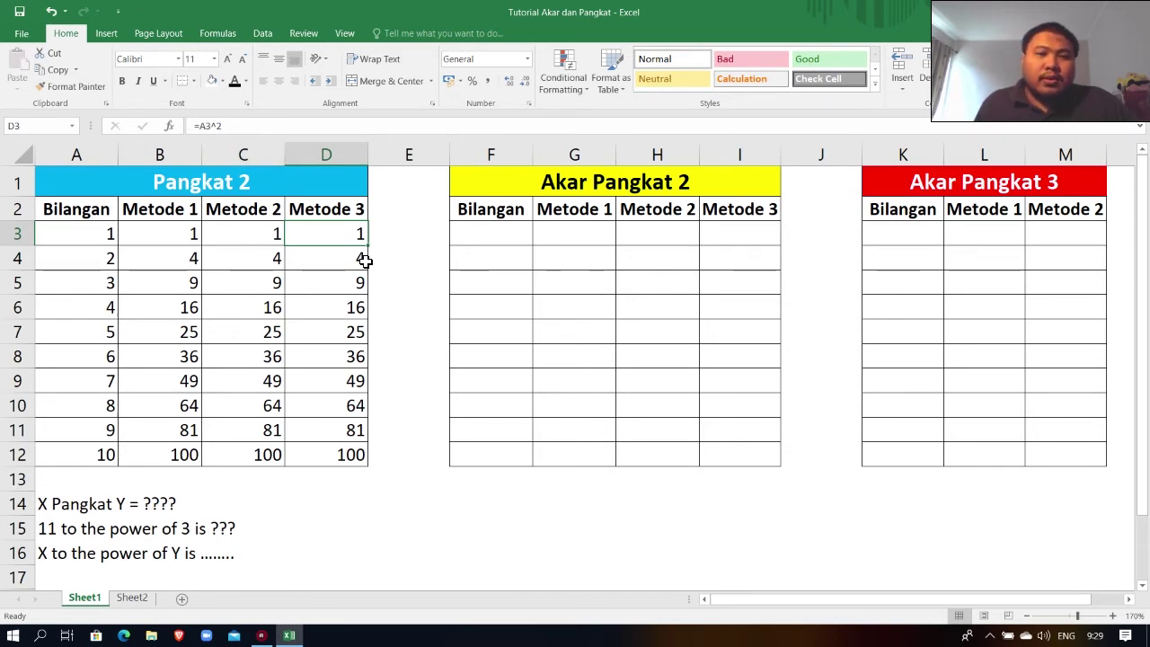
click(342, 260)
click(344, 235)
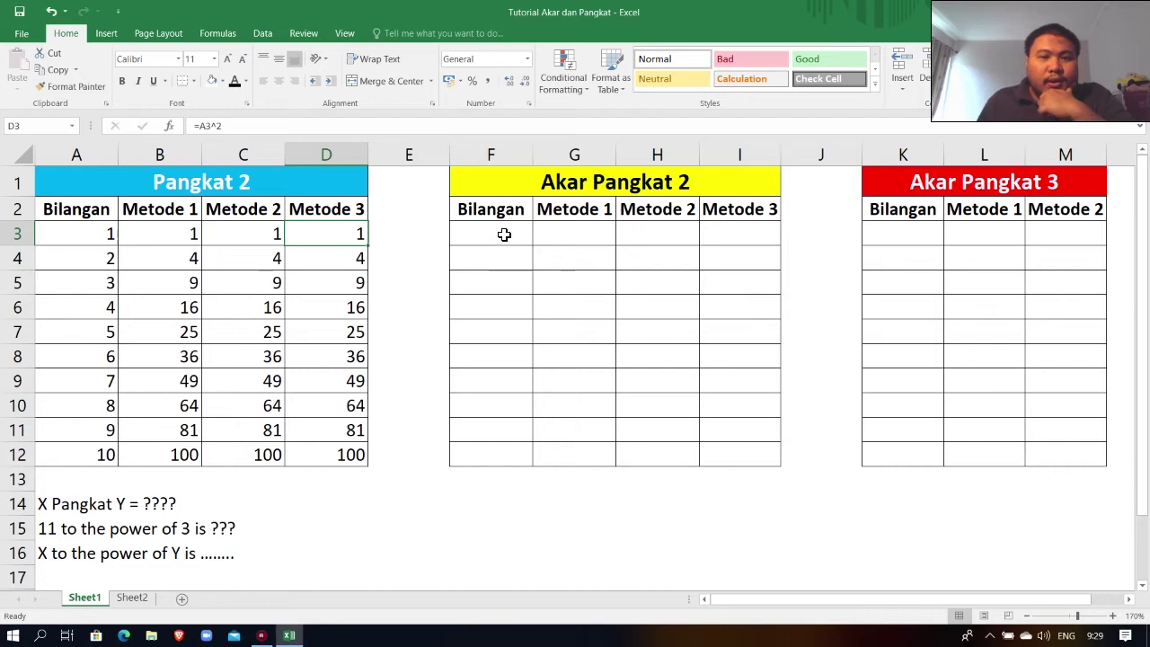
Apply the black font colour to the hidden Bilangan numbers in F3:F12 of the Akar Pangkat 2 table.
drag(504, 234, 499, 454)
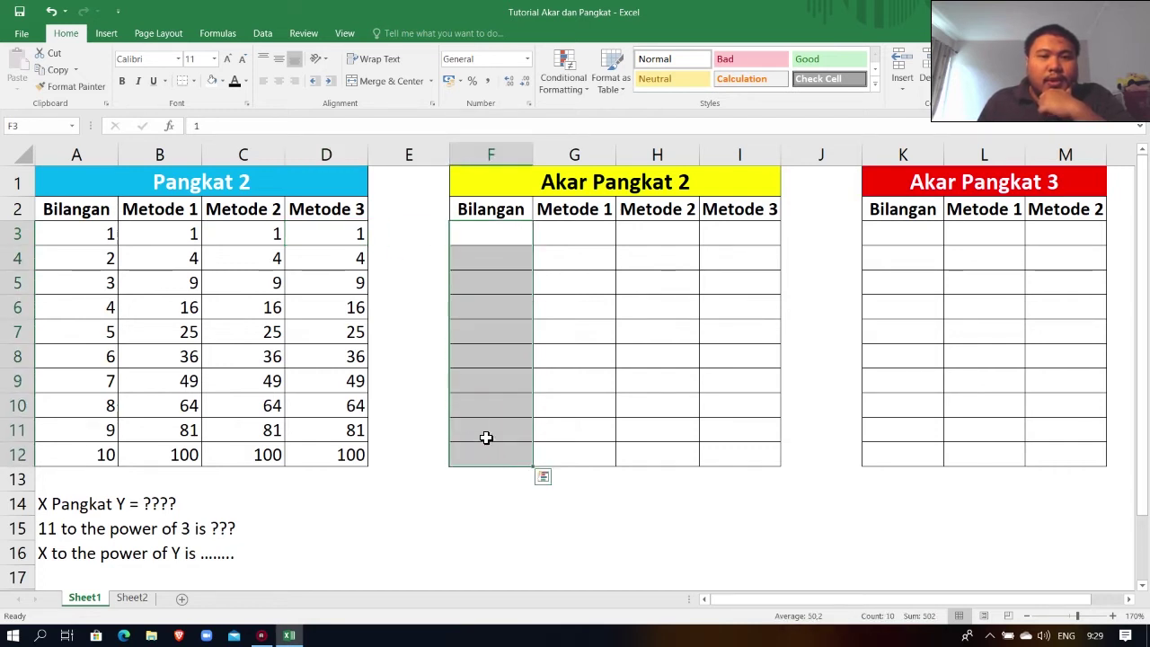
click(235, 81)
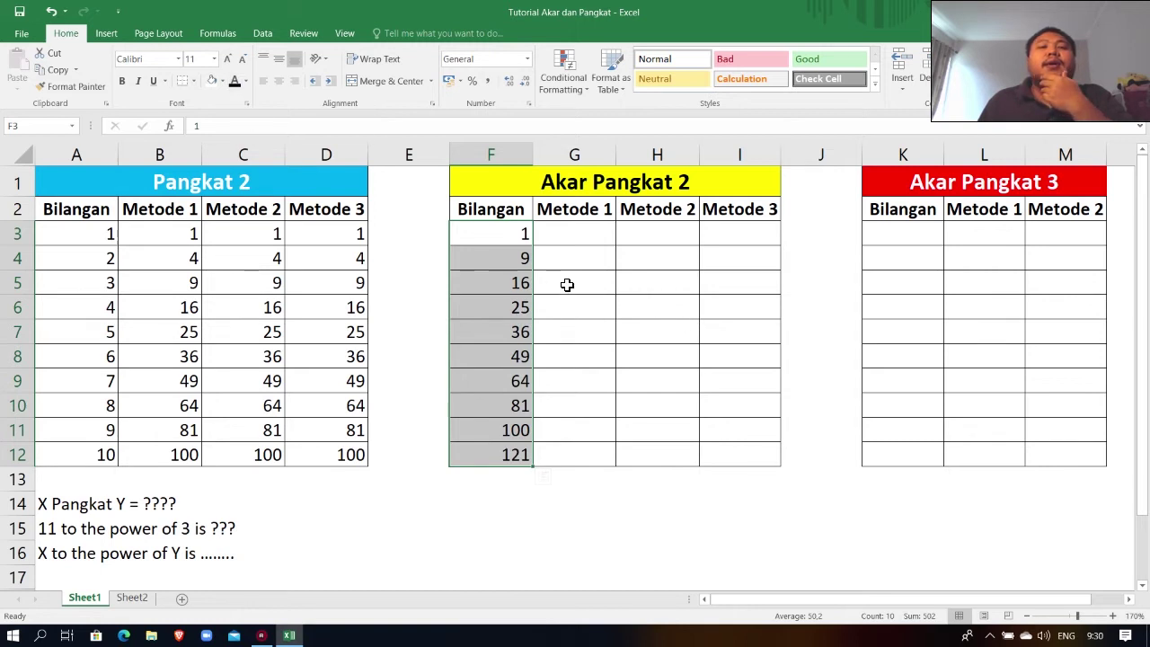
Enter the formula =sqrt(F3) in G3, the first Metode 1 cell of the Akar Pangkat 2 table.
click(593, 234)
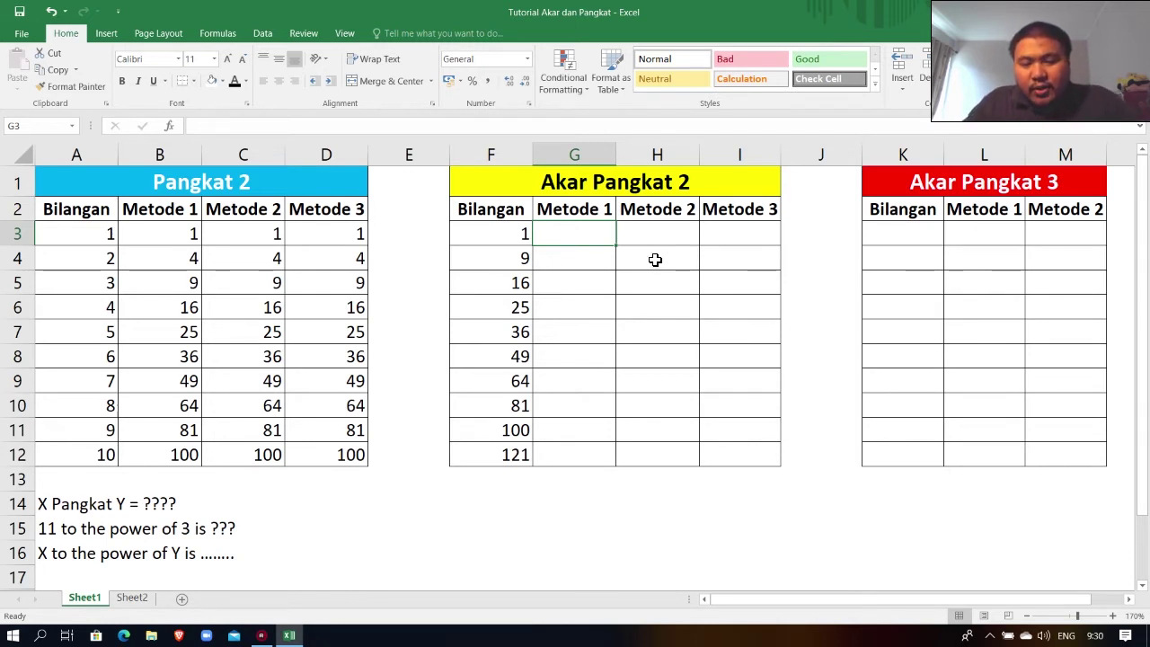
text(=)
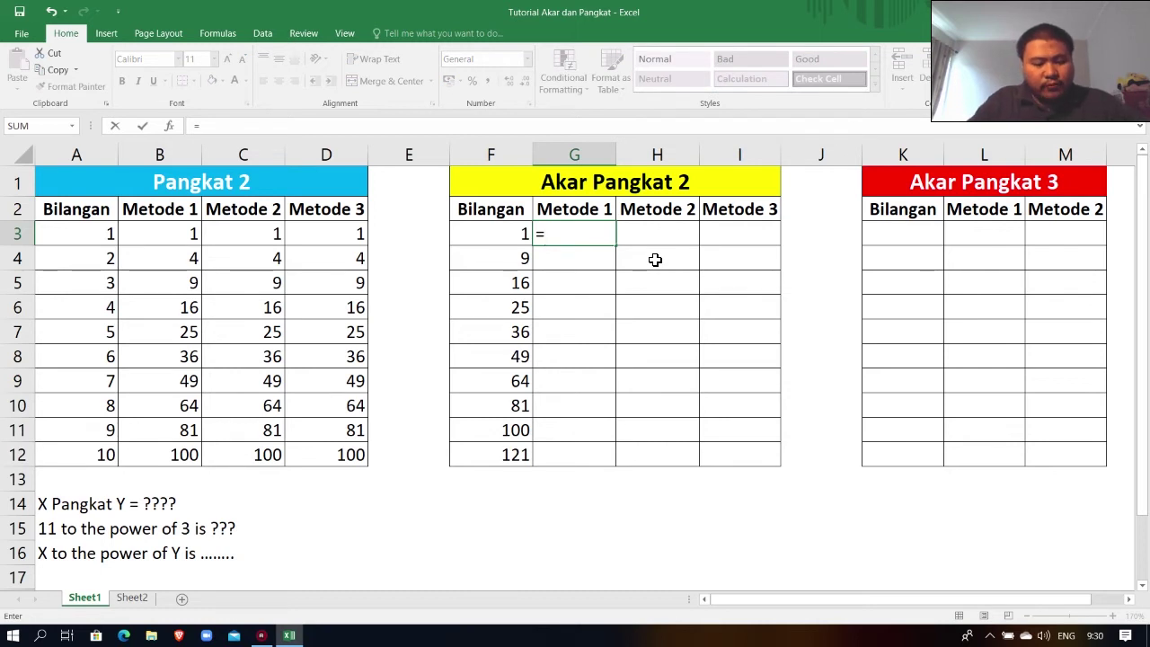
text(sqrt)
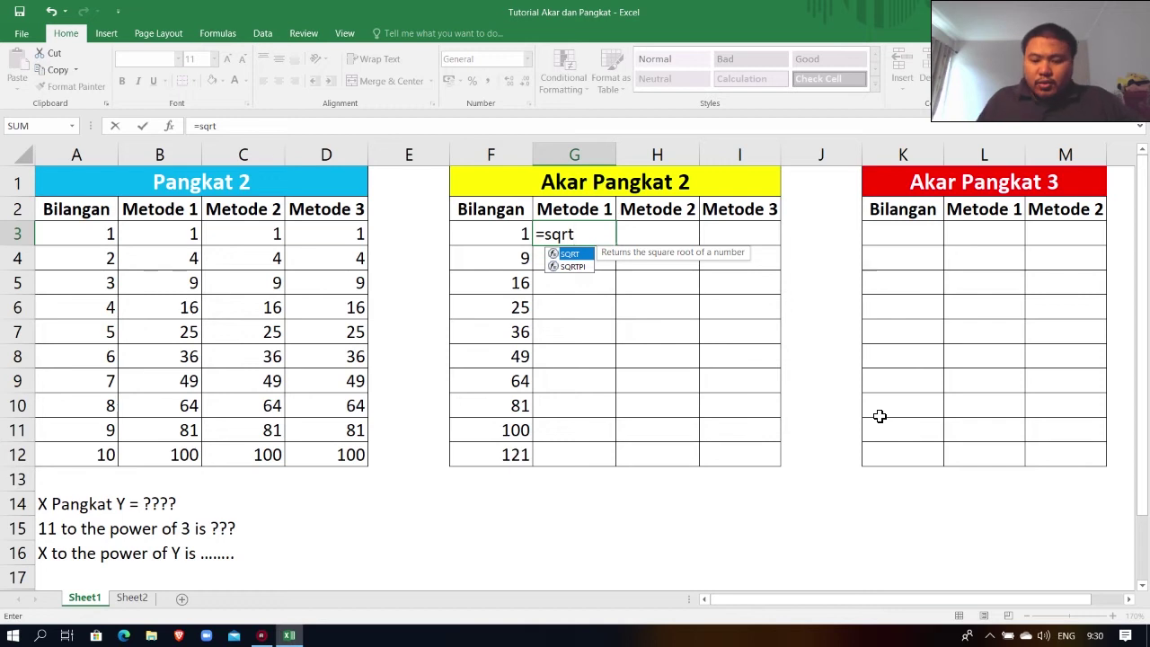
text(()
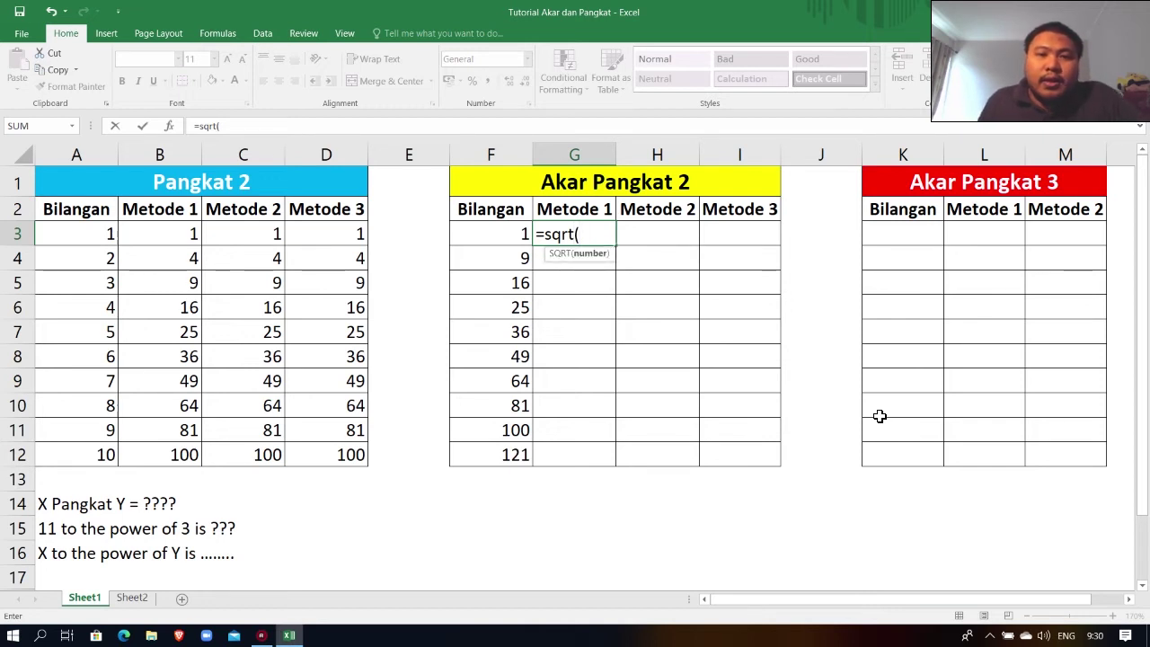
click(514, 231)
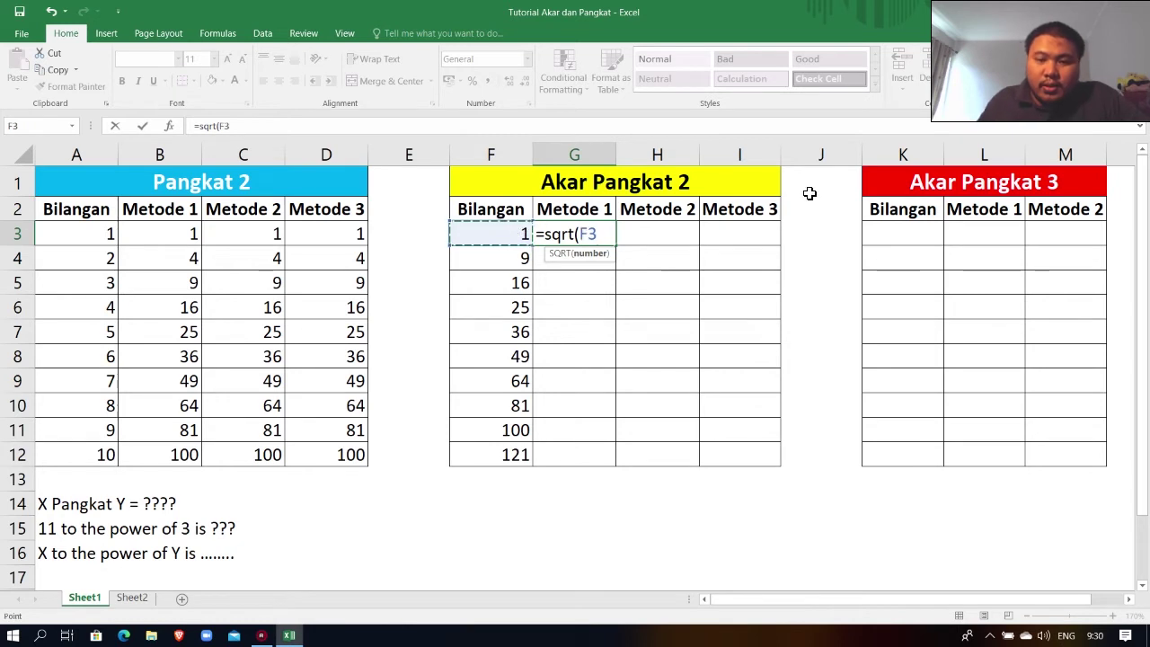
text())
key(Return)
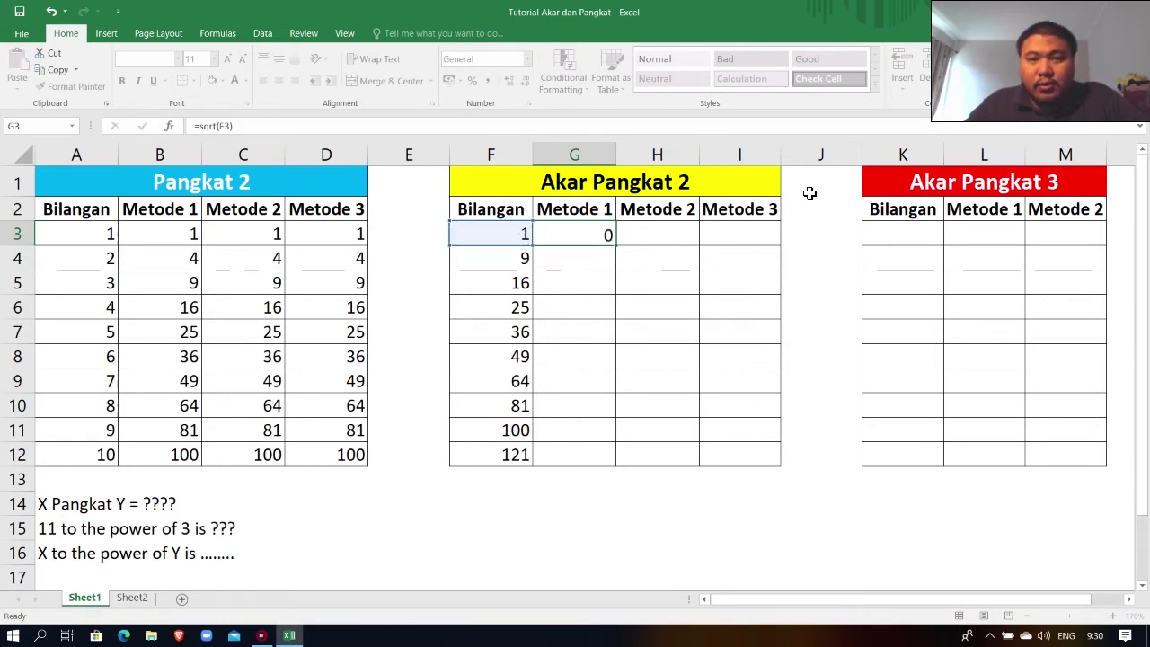
Enter the formula =sqrt(F4) in G4 to take the square root of the second number.
text(=)
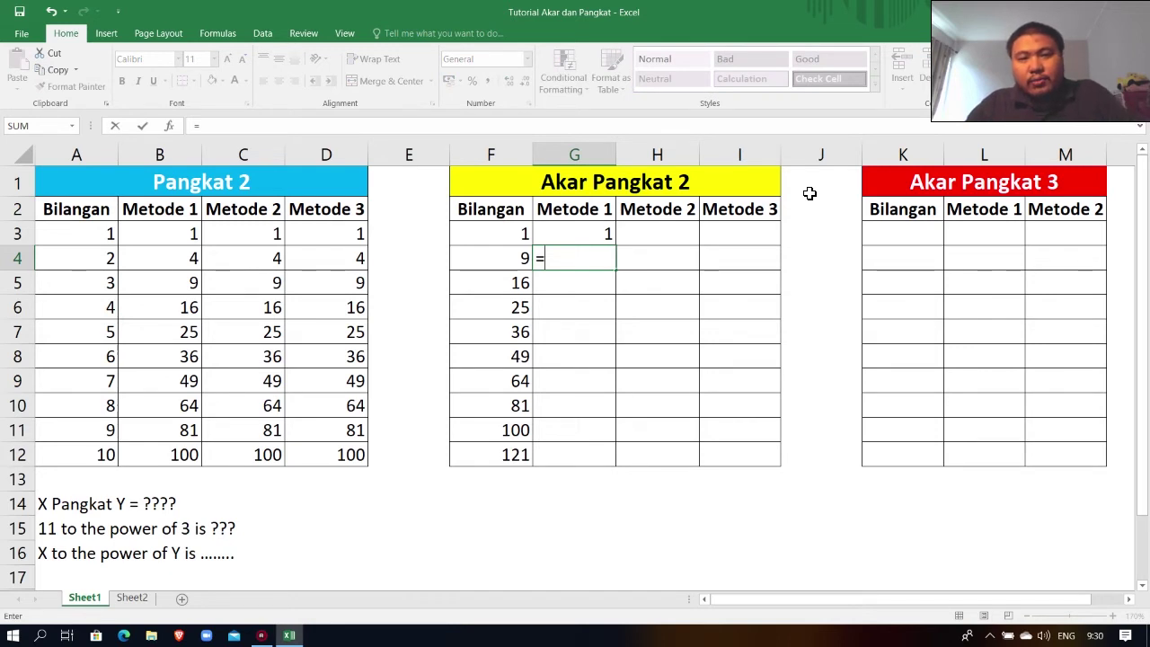
text(sqrt()
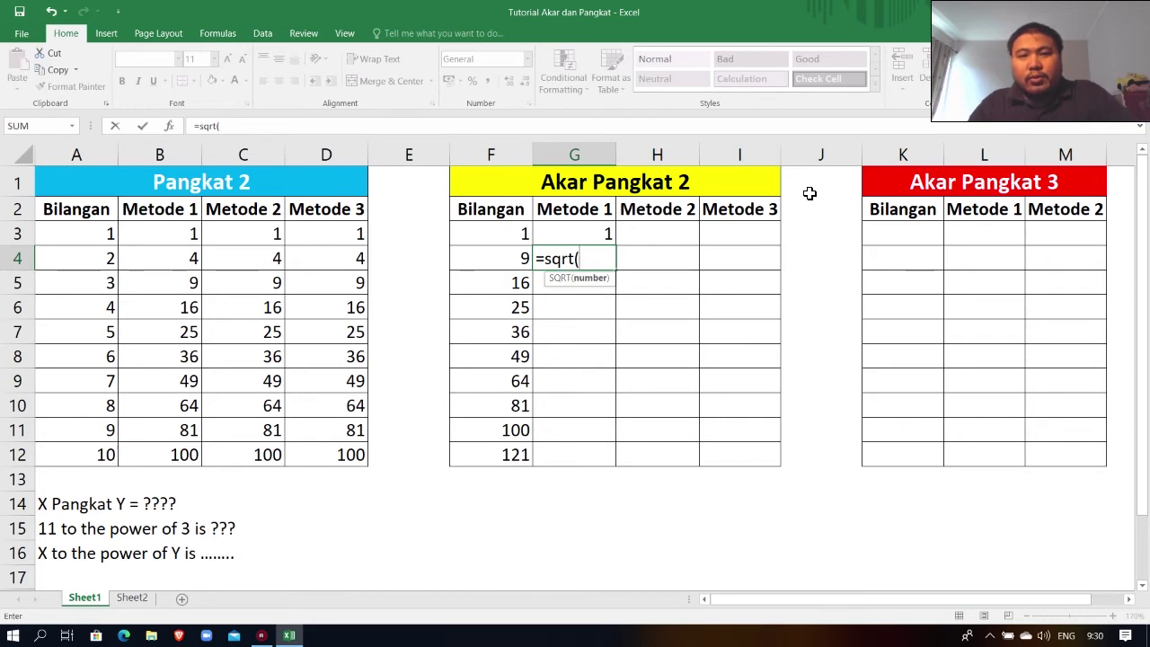
click(505, 258)
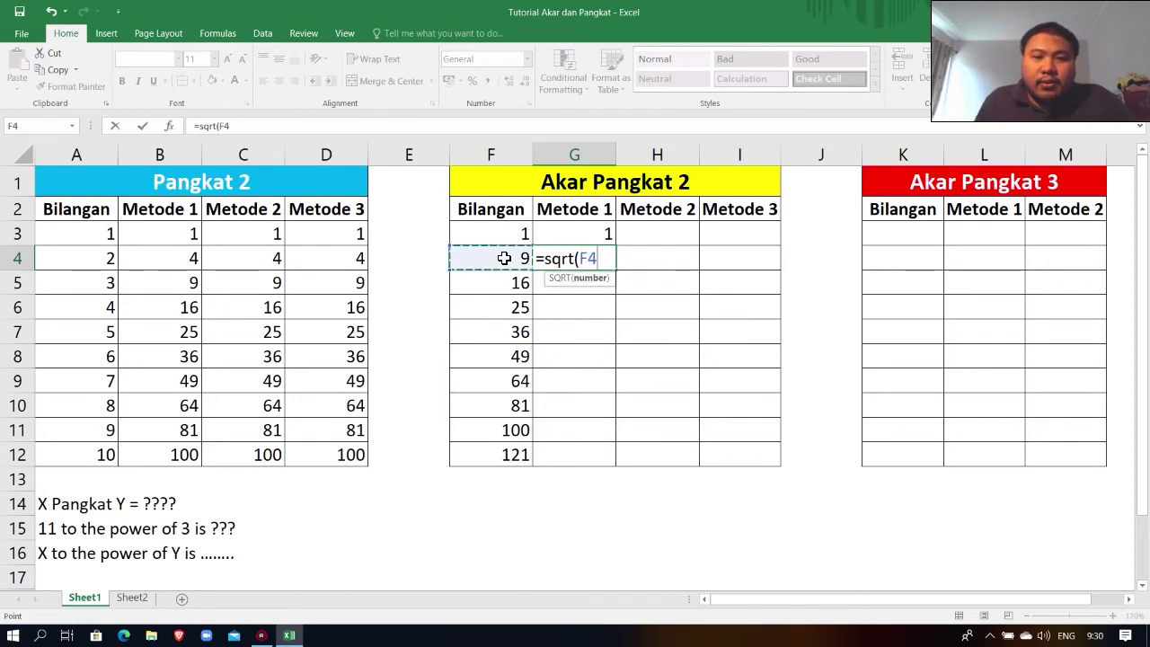
text())
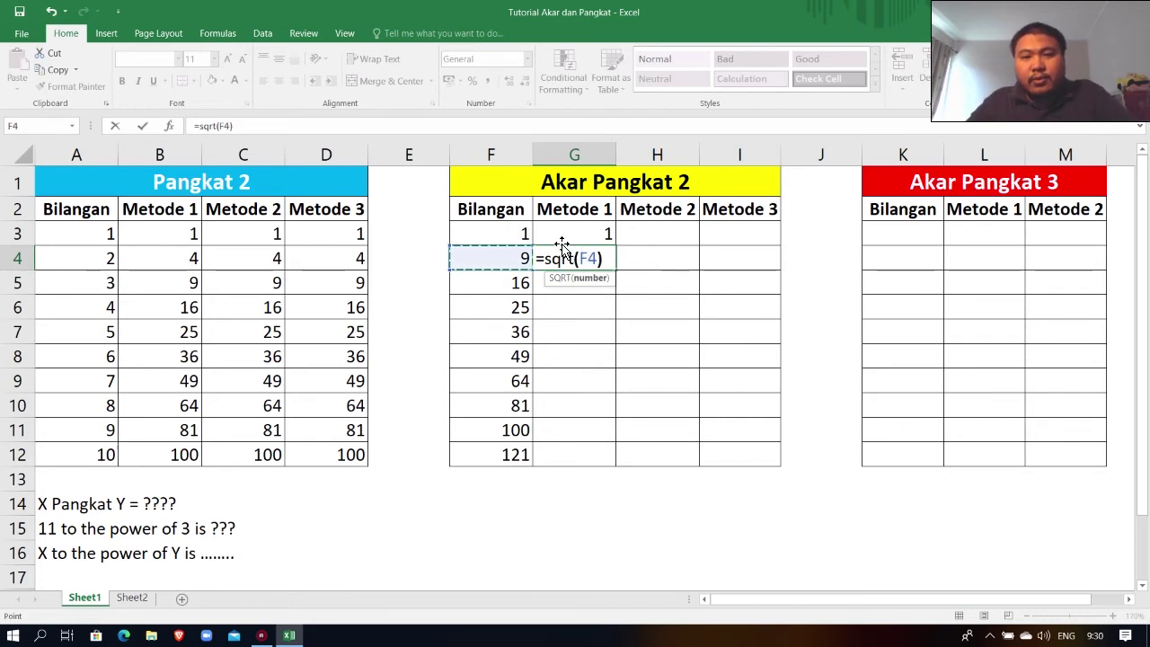
key(Return)
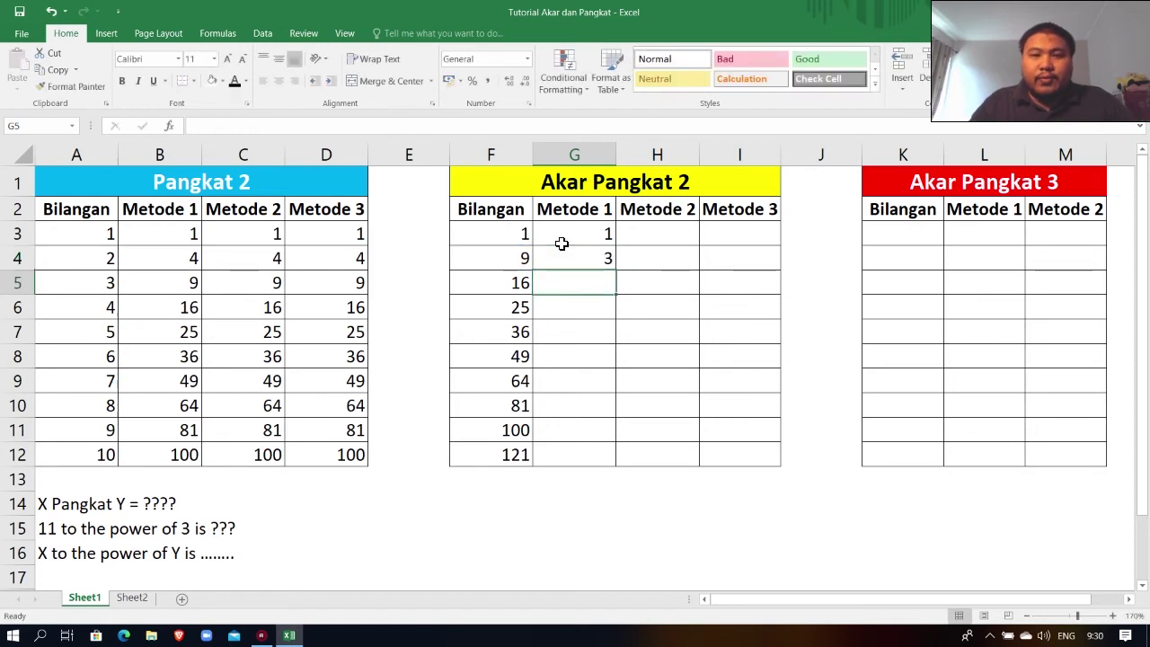
Fill the square root formulas from G3:G4 down through G12 to complete the Metode 1 column.
key(Up)
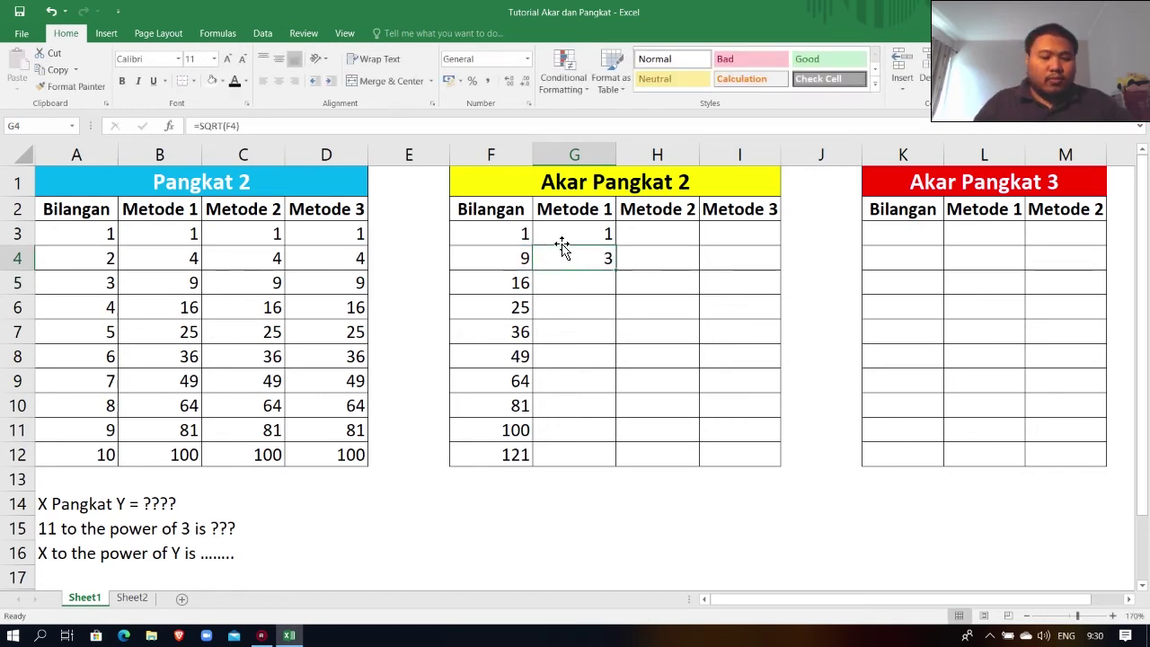
key(Up)
key(shift+Down)
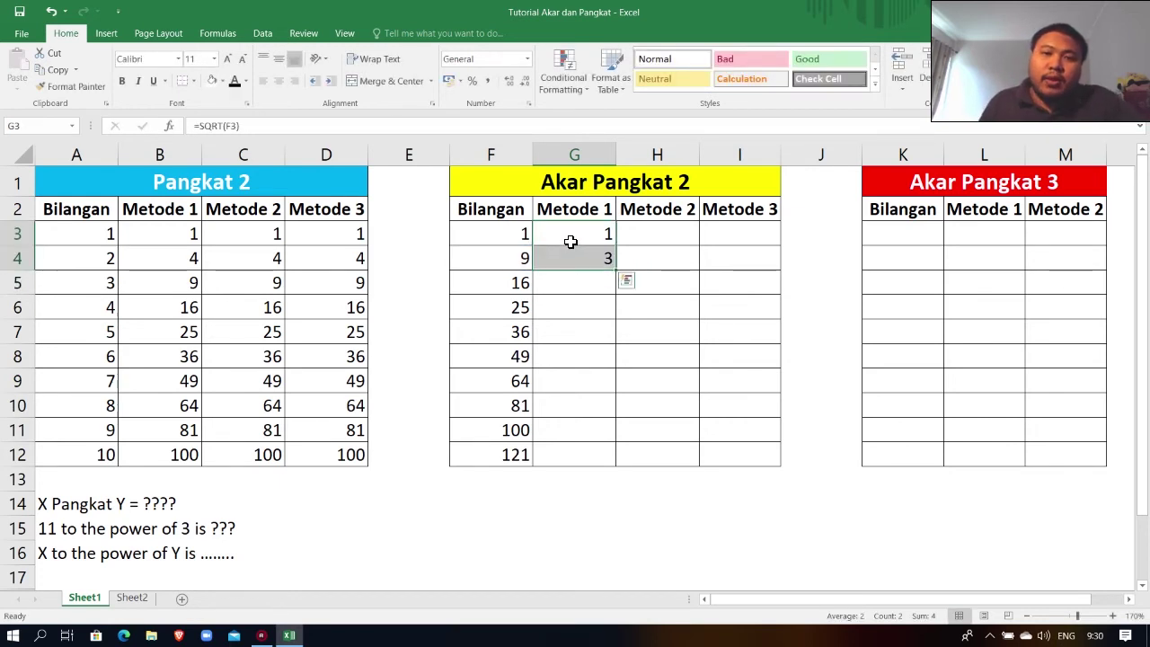
double_click(617, 271)
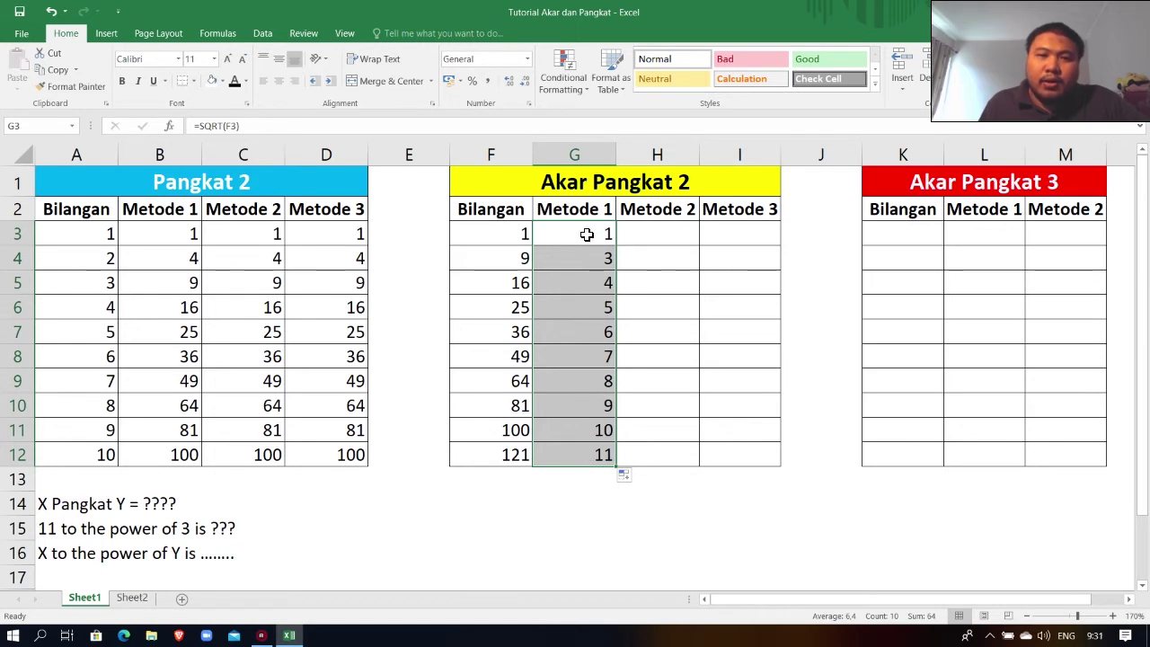
Apply the black font colour to the hidden square root notes in F14:F16 below the Akar Pangkat 2 table.
click(587, 235)
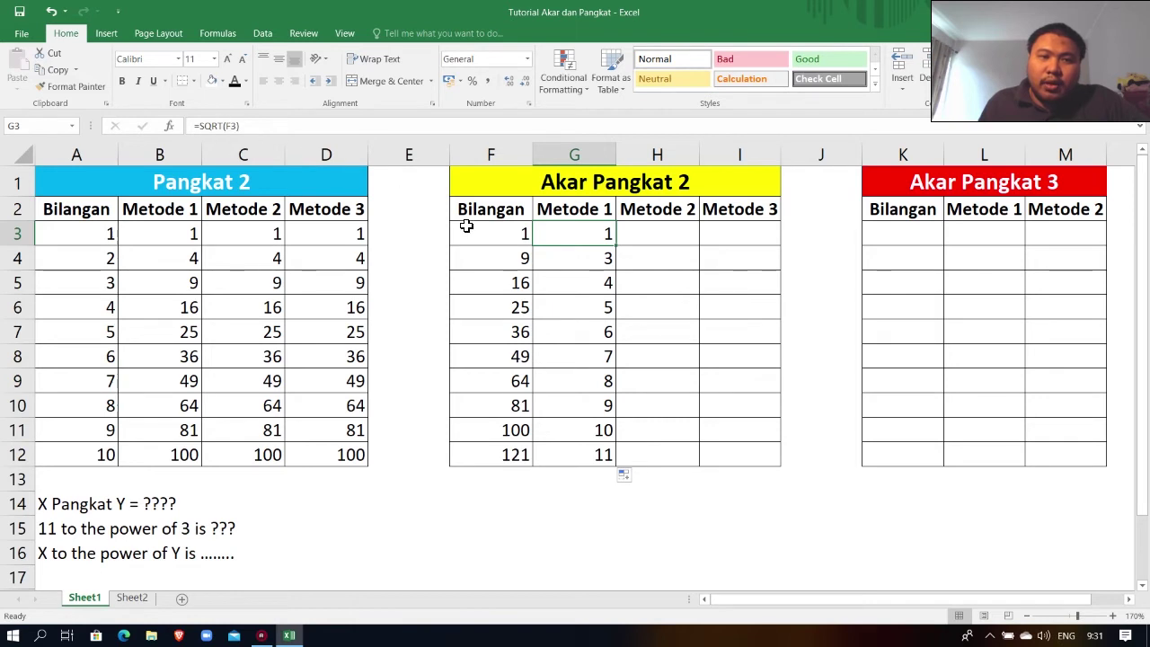
drag(477, 495, 470, 552)
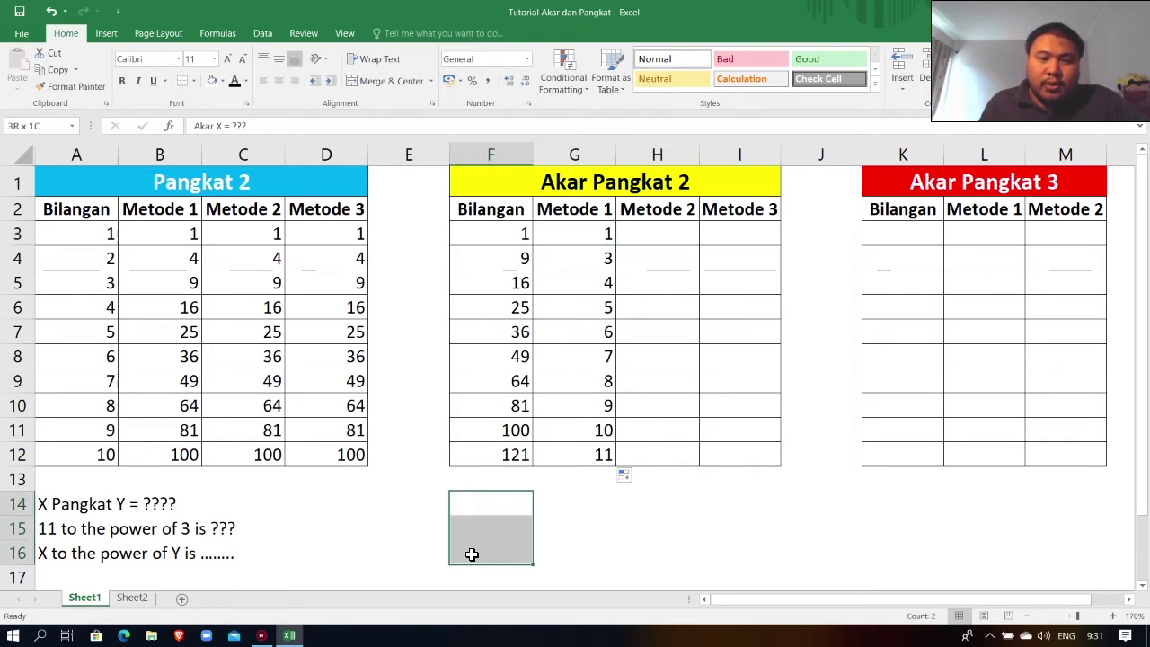
click(233, 82)
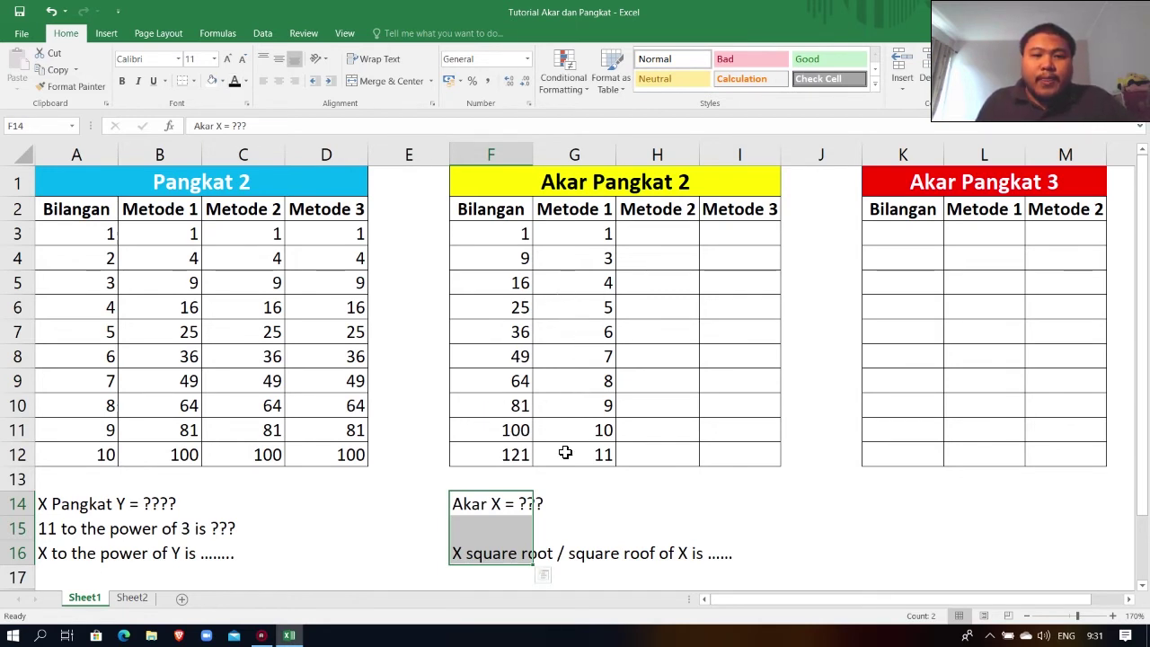
click(473, 510)
click(481, 531)
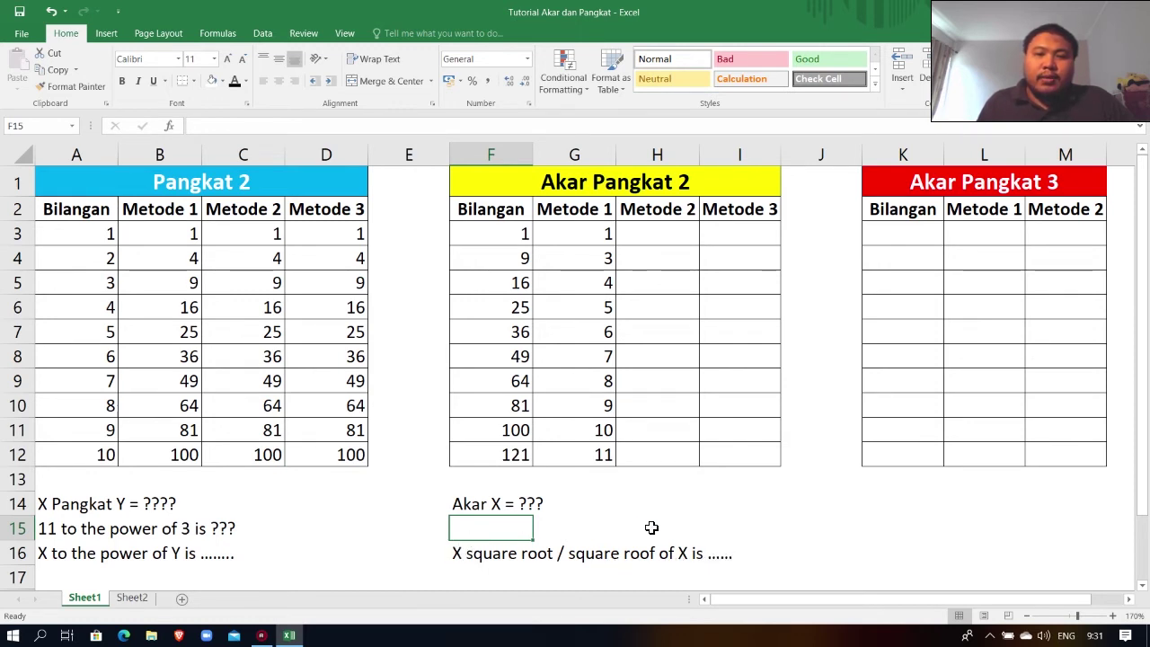
Enter the formula =F3^1/2 in H3, the first Metode 2 cell of the Akar Pangkat 2 table.
click(656, 233)
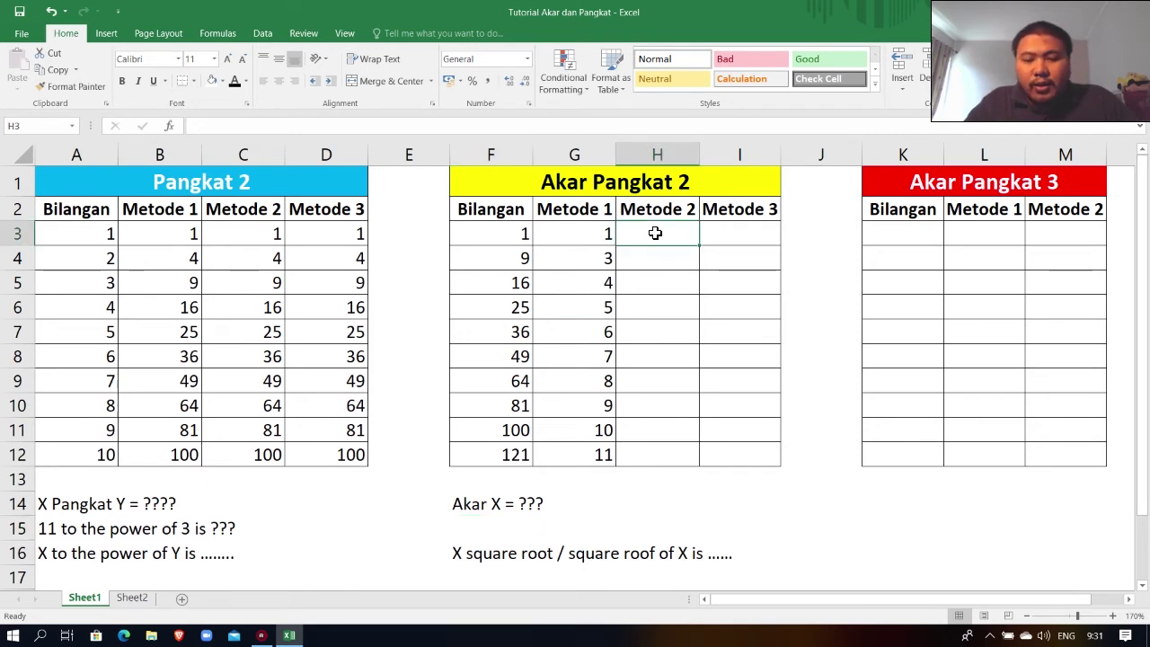
text(=)
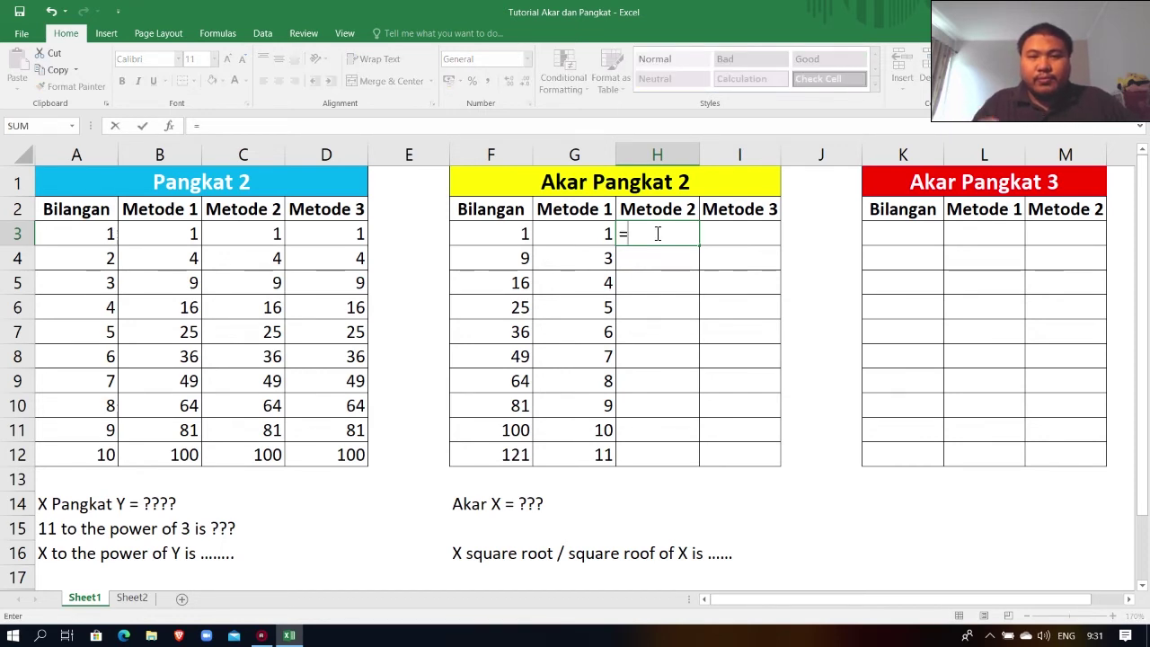
click(513, 235)
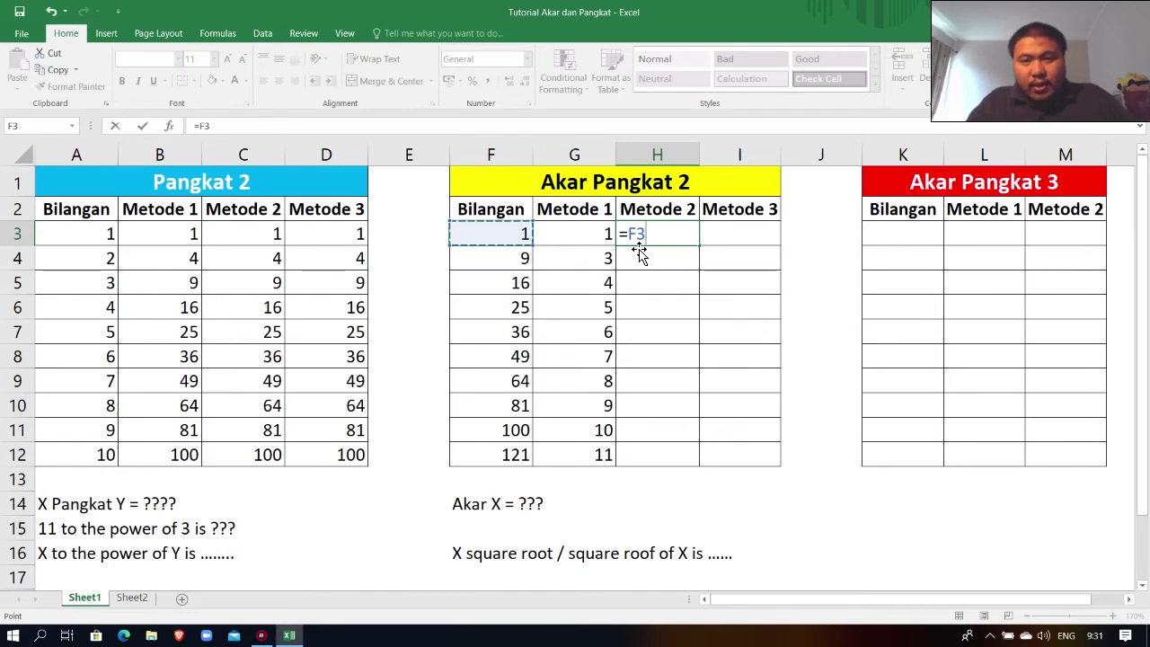
text(^^)
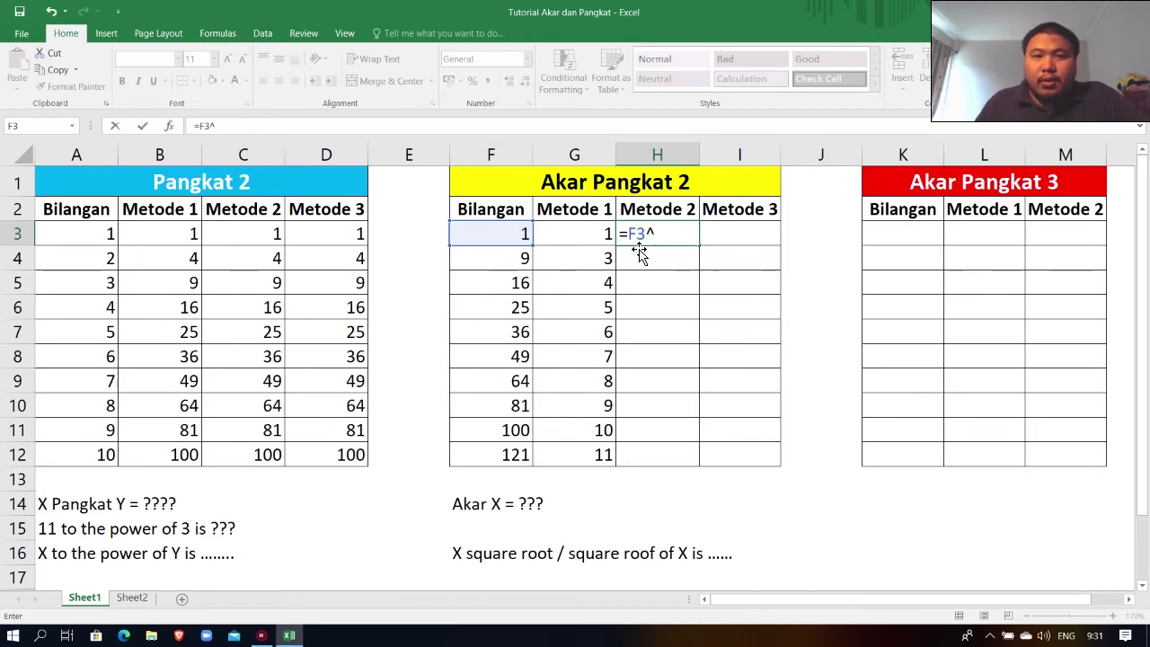
text(1/2)
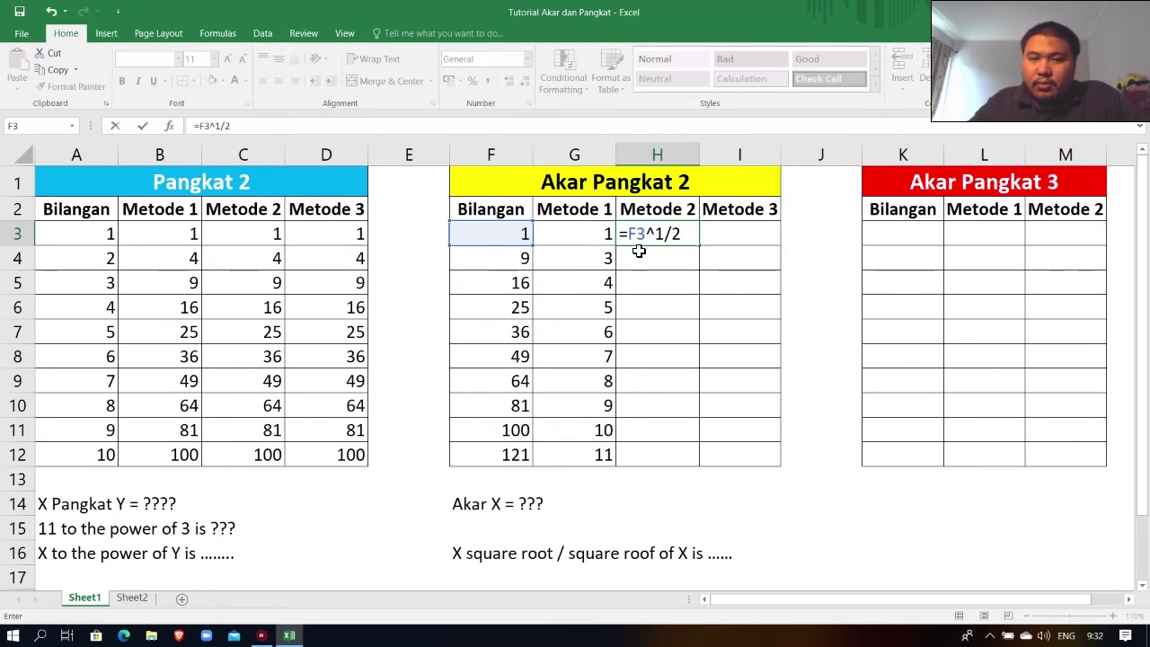
key(Return)
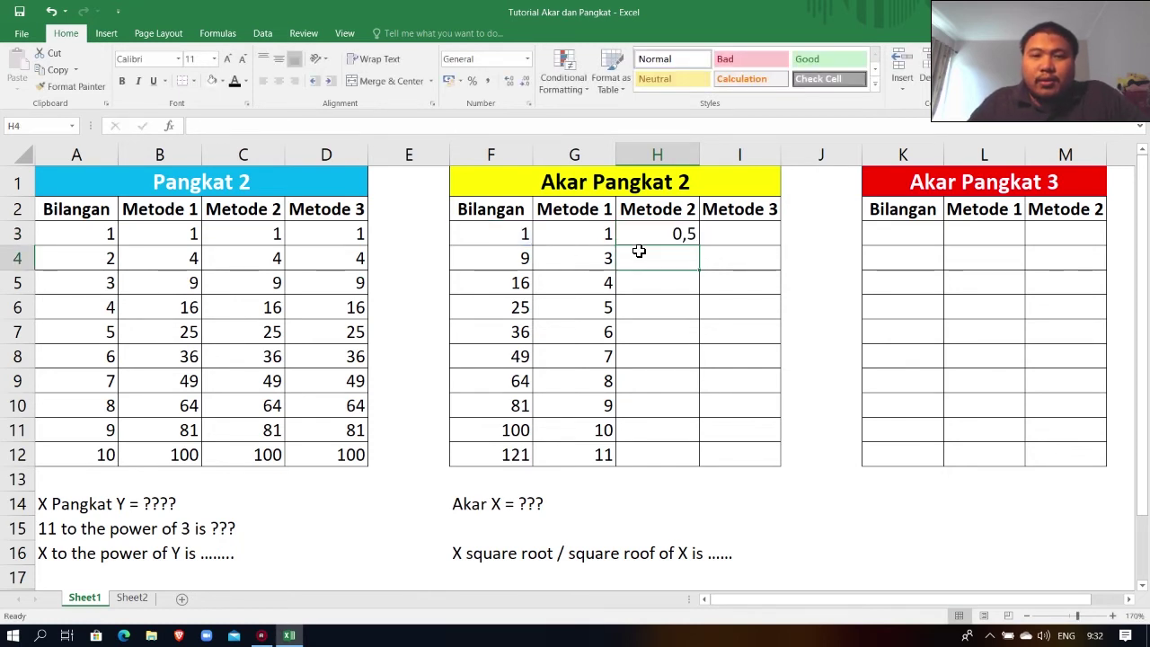
Put the exponent in parentheses in the H3 formula so that it reads =F3^(1/2).
key(Up)
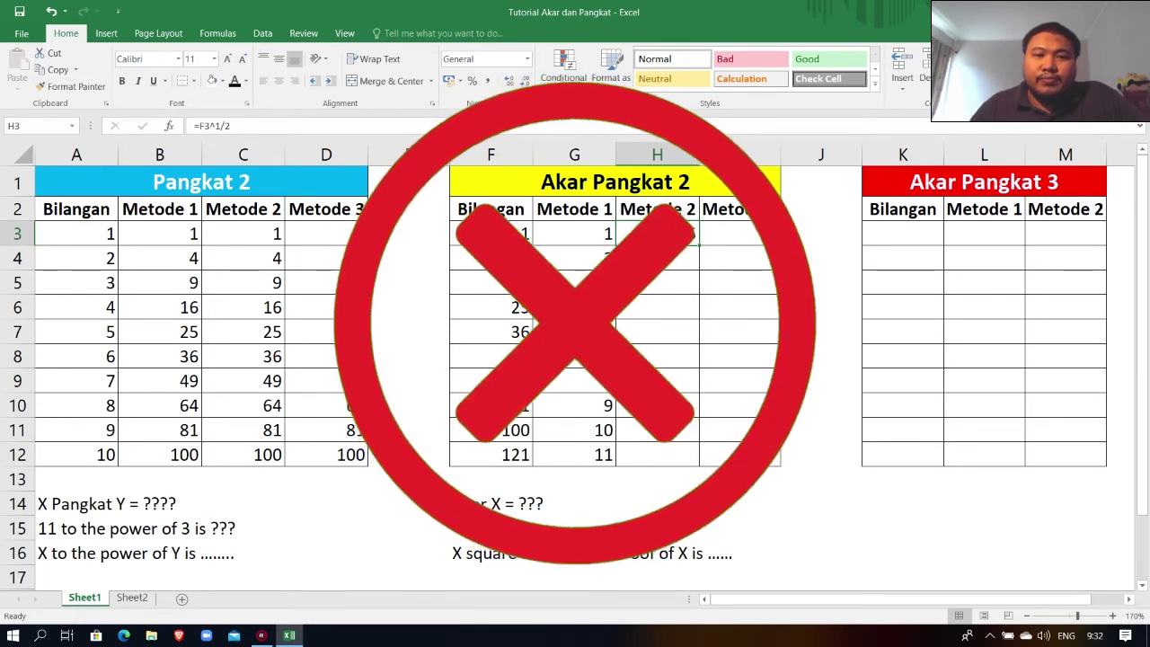
click(638, 252)
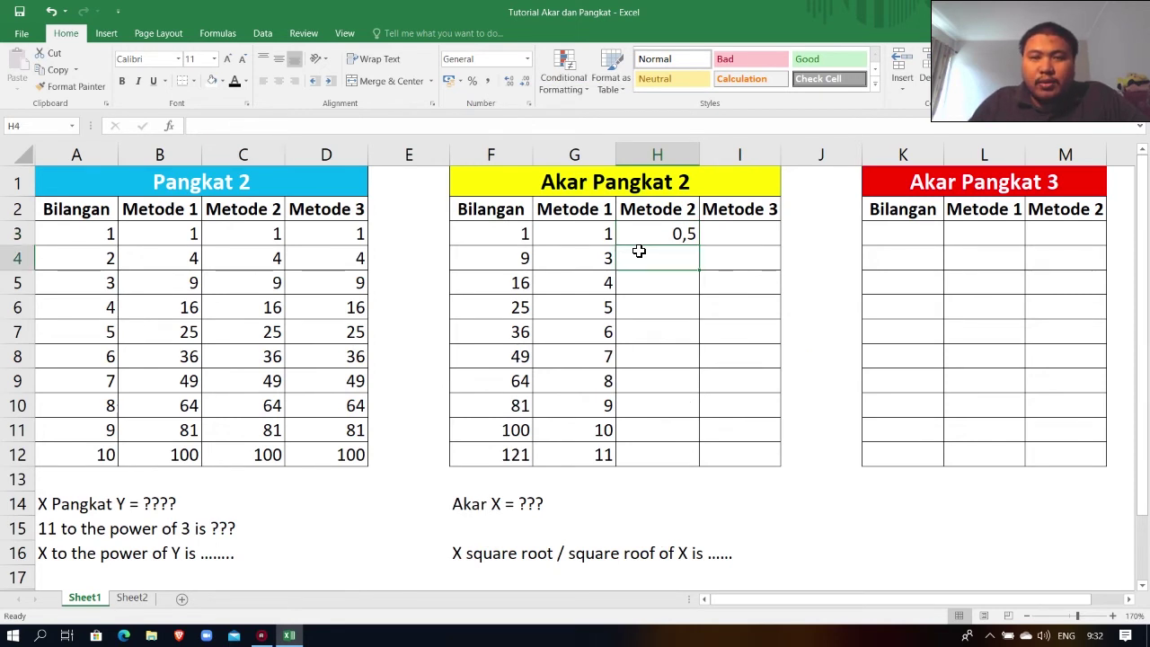
key(Up)
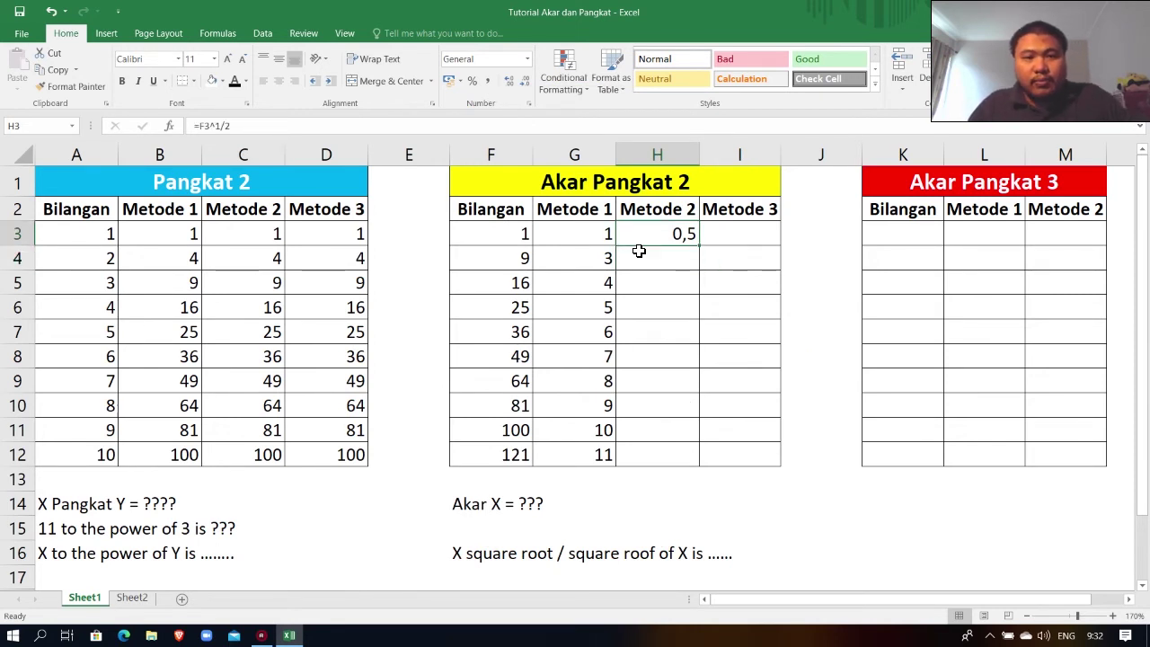
key(F2)
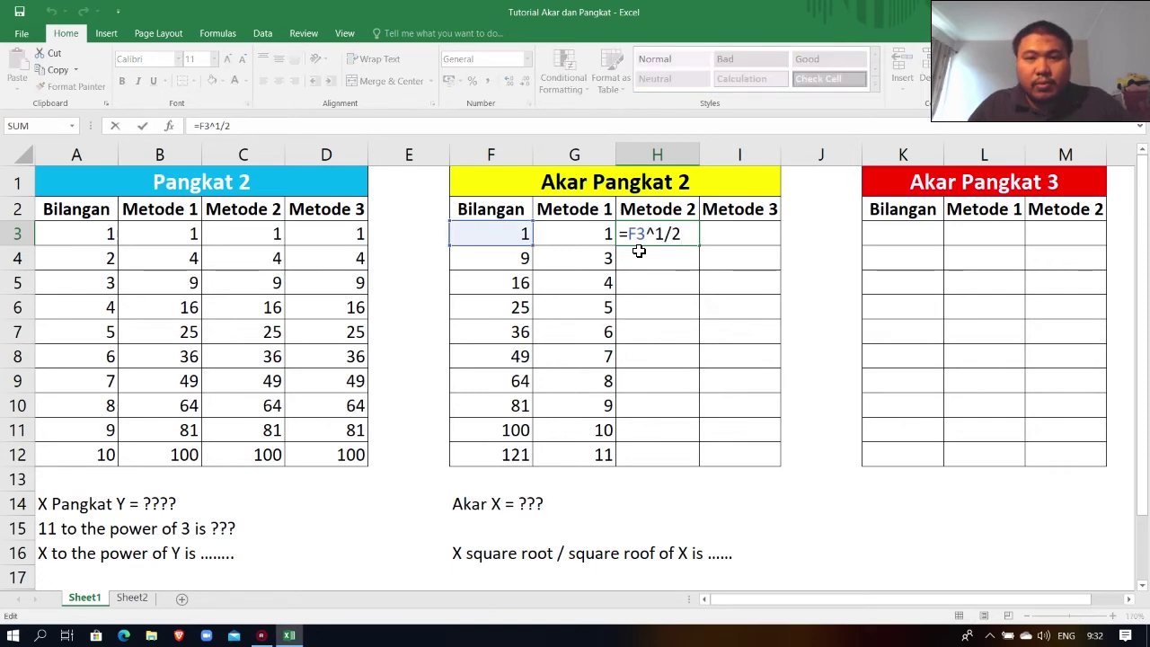
key(Left)
key(Left)
key(Left)
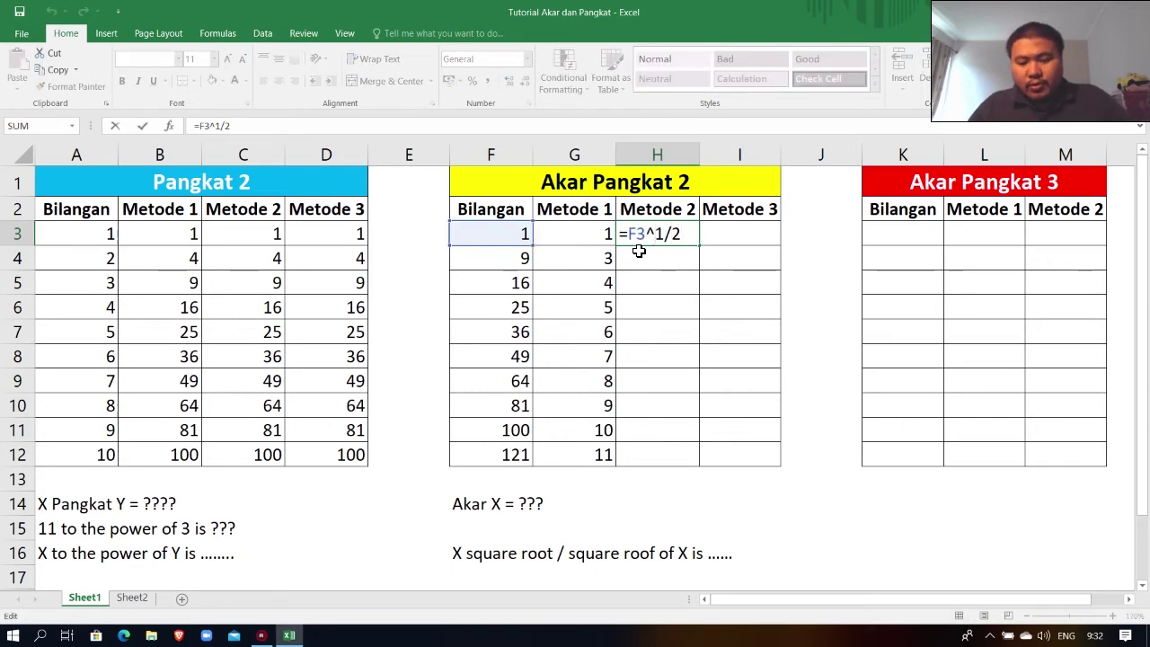
text(()
key(Right)
key(Right)
key(Right)
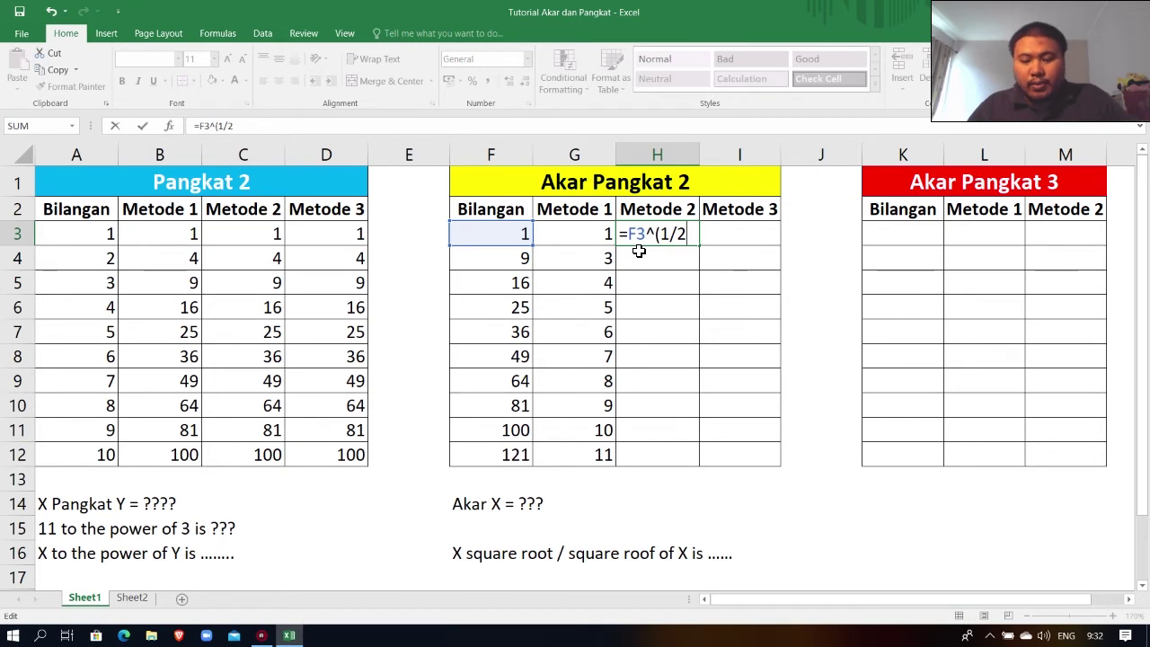
text())
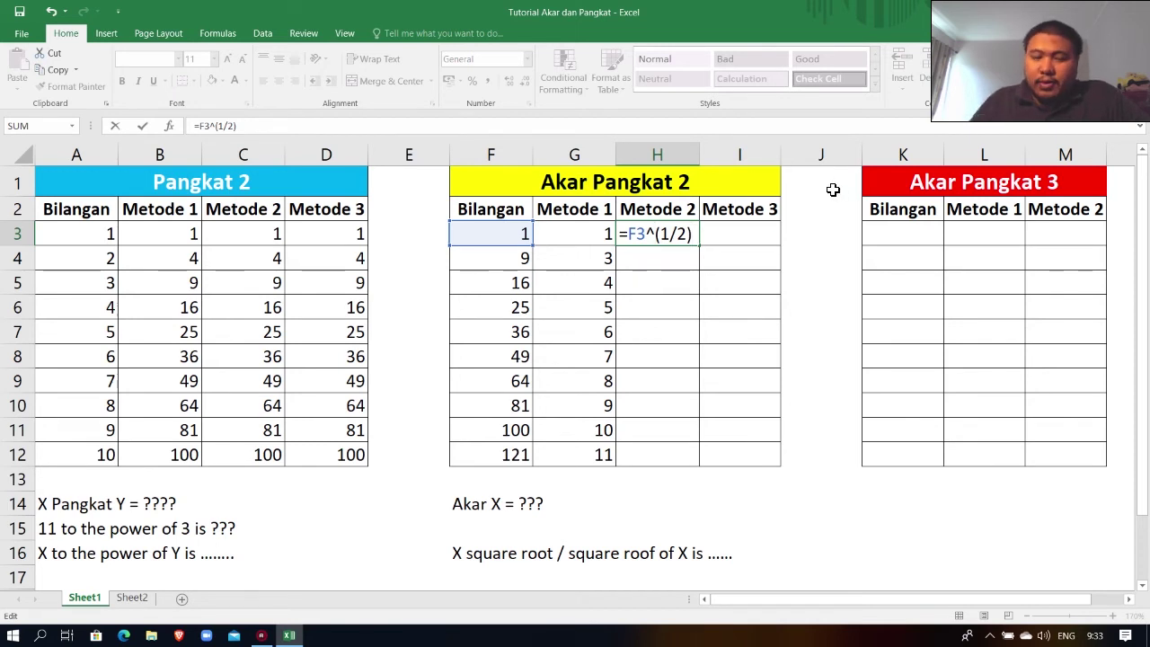
key(Return)
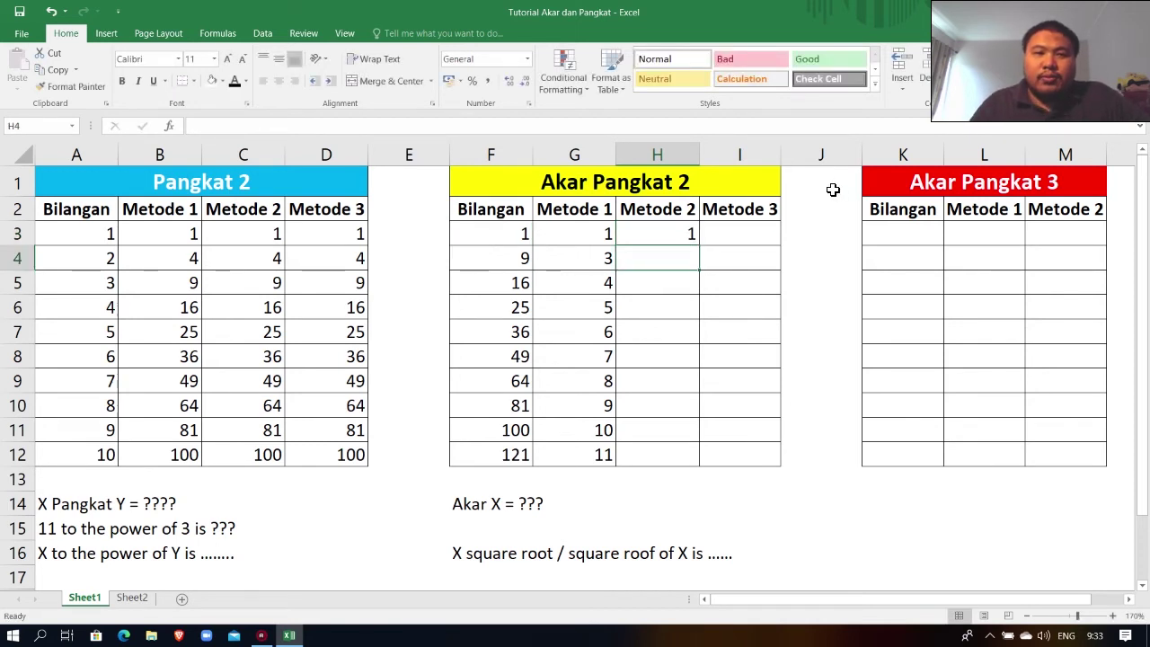
Enter the formula =F4^(1/2) in H4 to take the square root of the second number.
text(=)
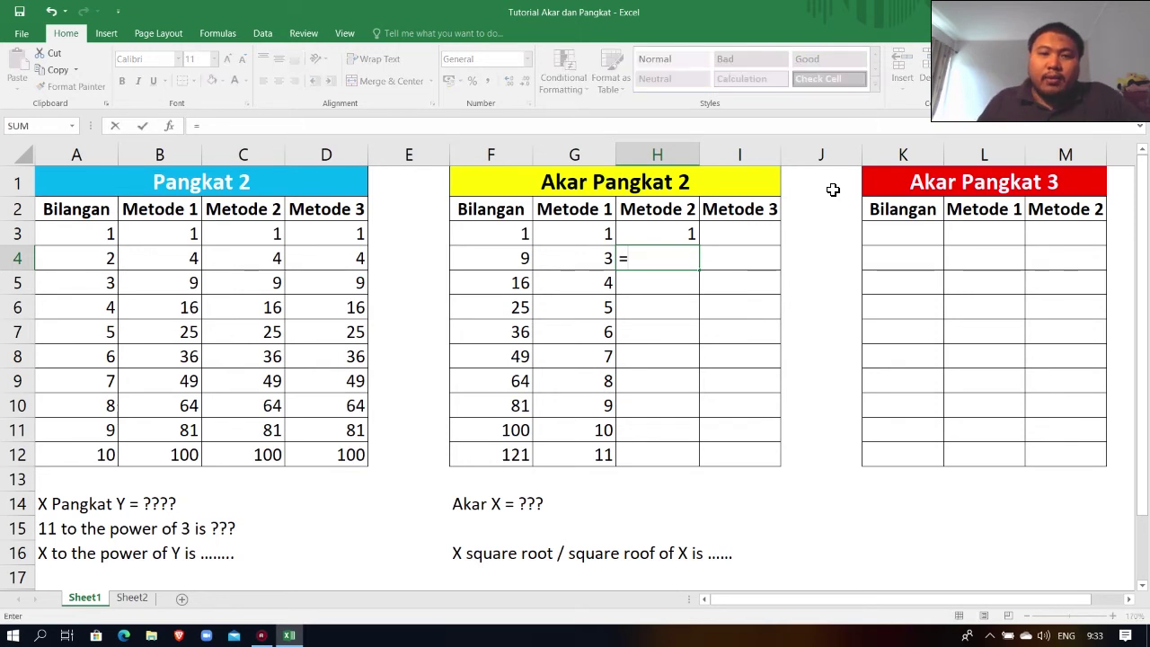
click(519, 261)
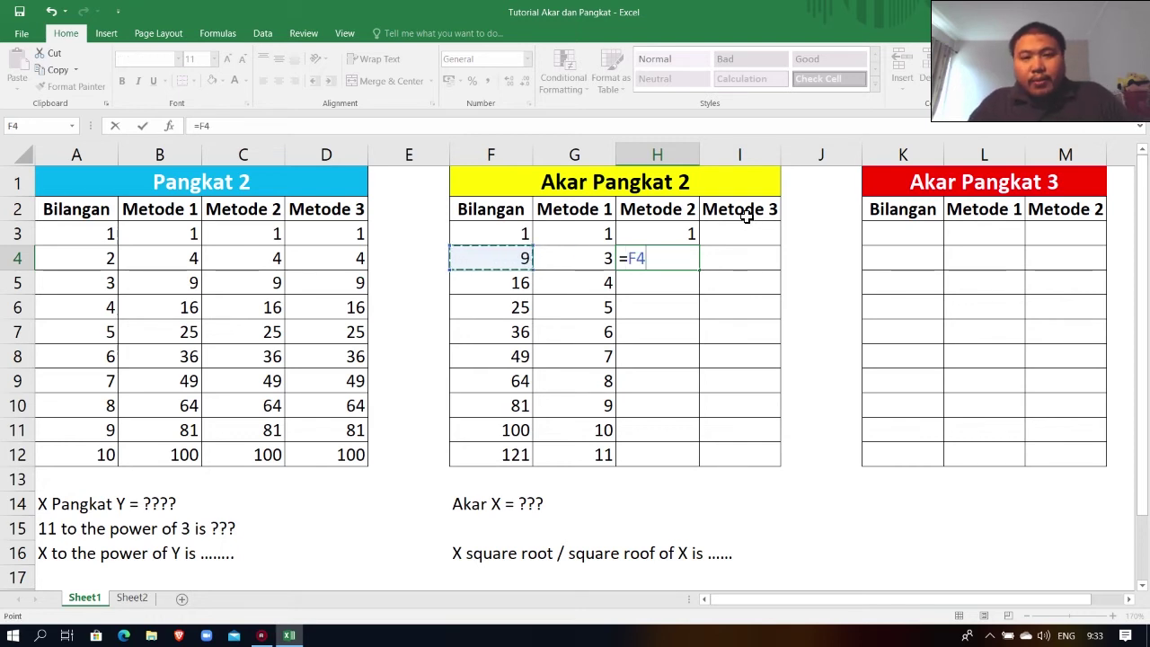
text(^^)
key(BackSpace)
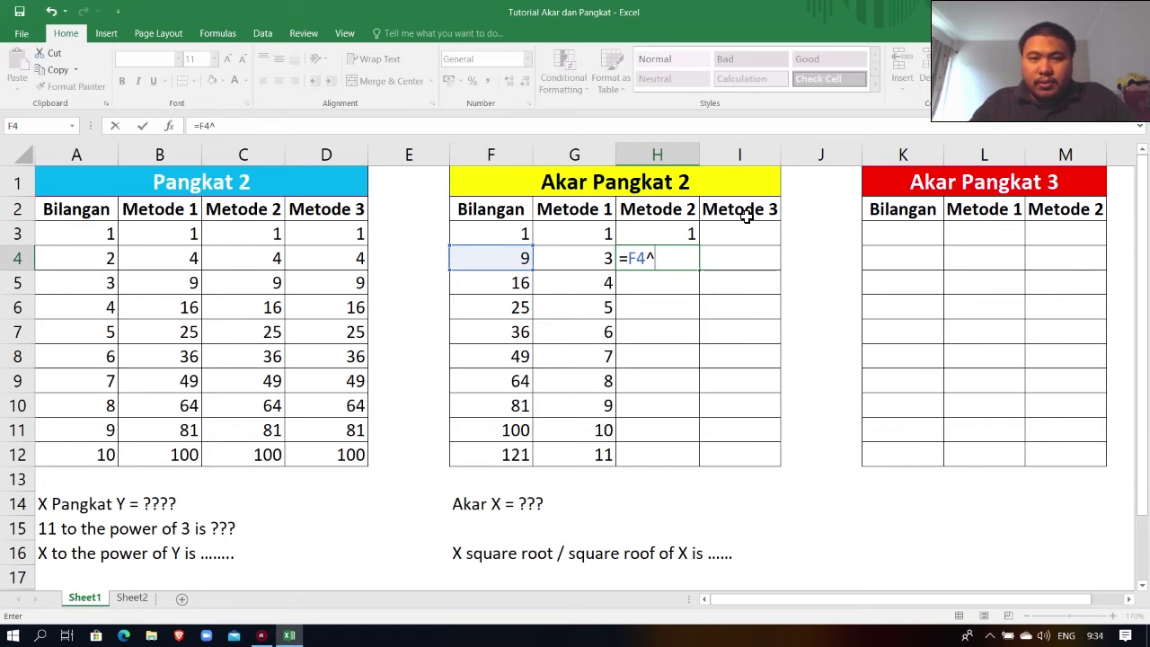
text((1)
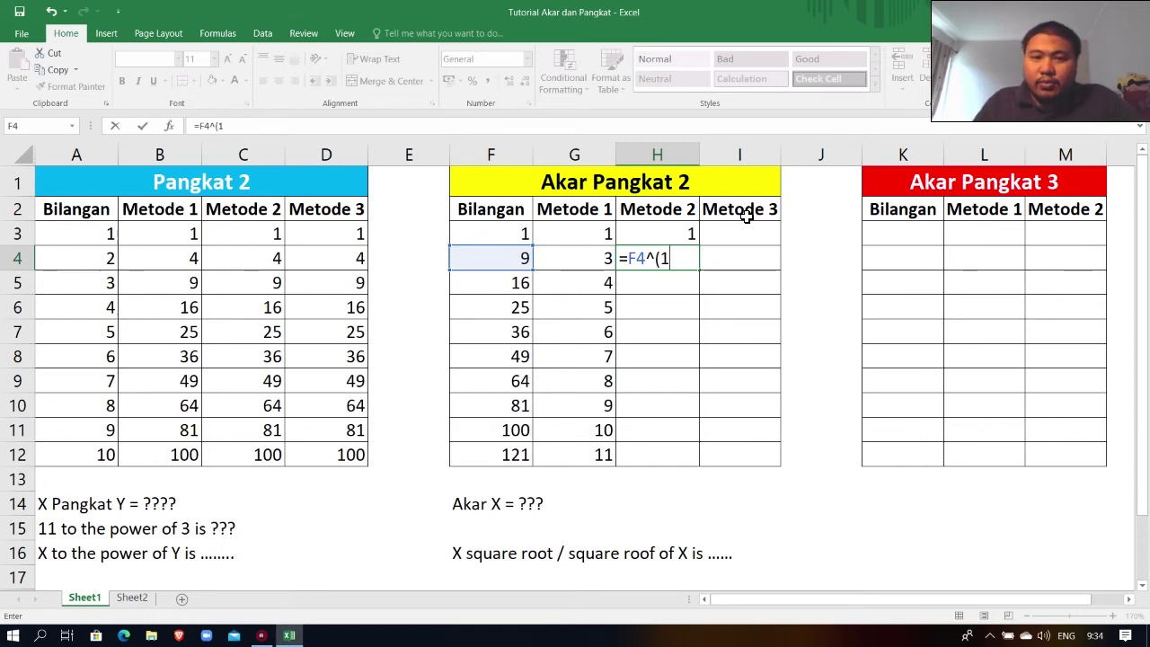
text(/2))
key(Return)
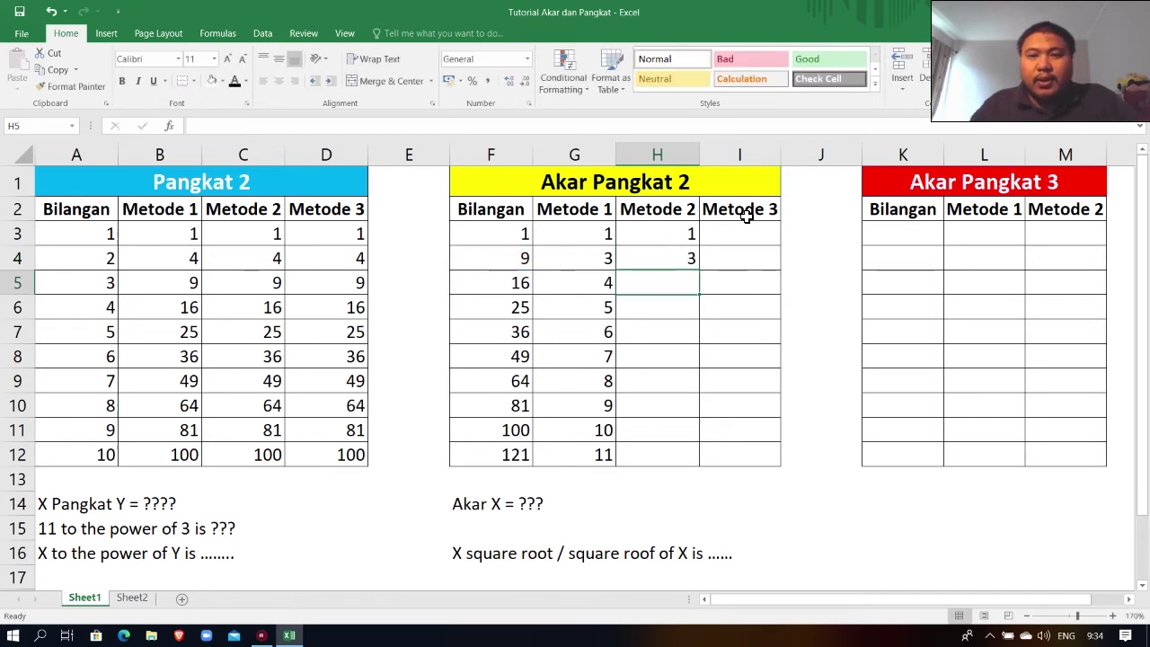
Fill the exponent formulas from H3:H4 down through H12 to complete the Metode 2 column, and check several filled cells.
key(Up)
key(Up)
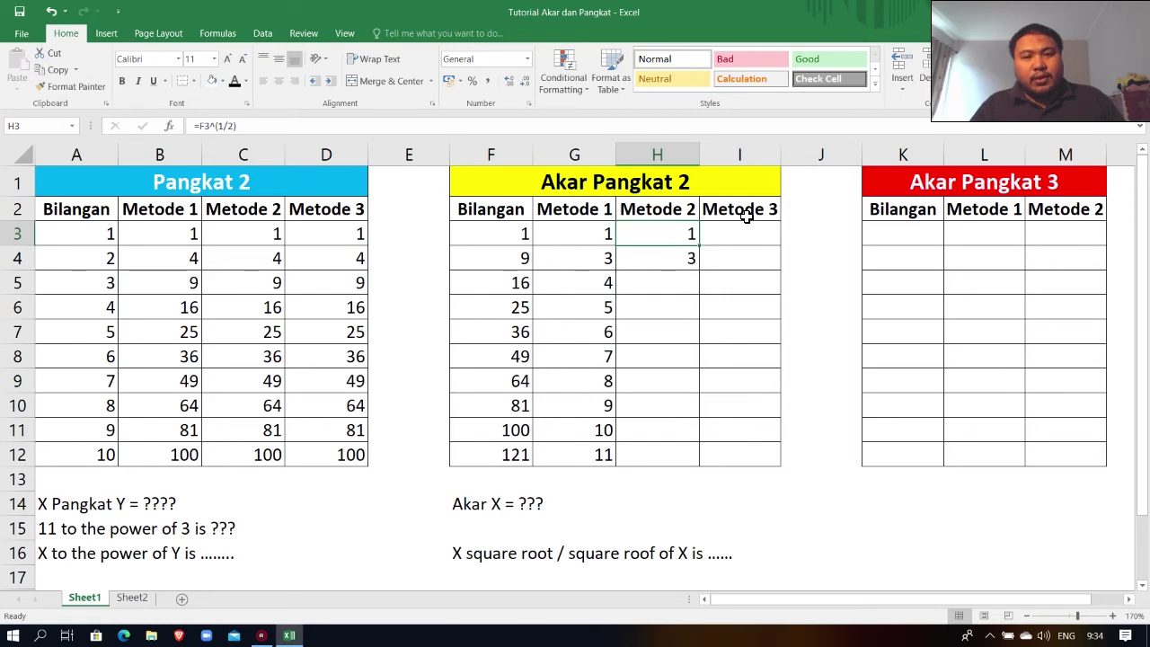
key(shift+Down)
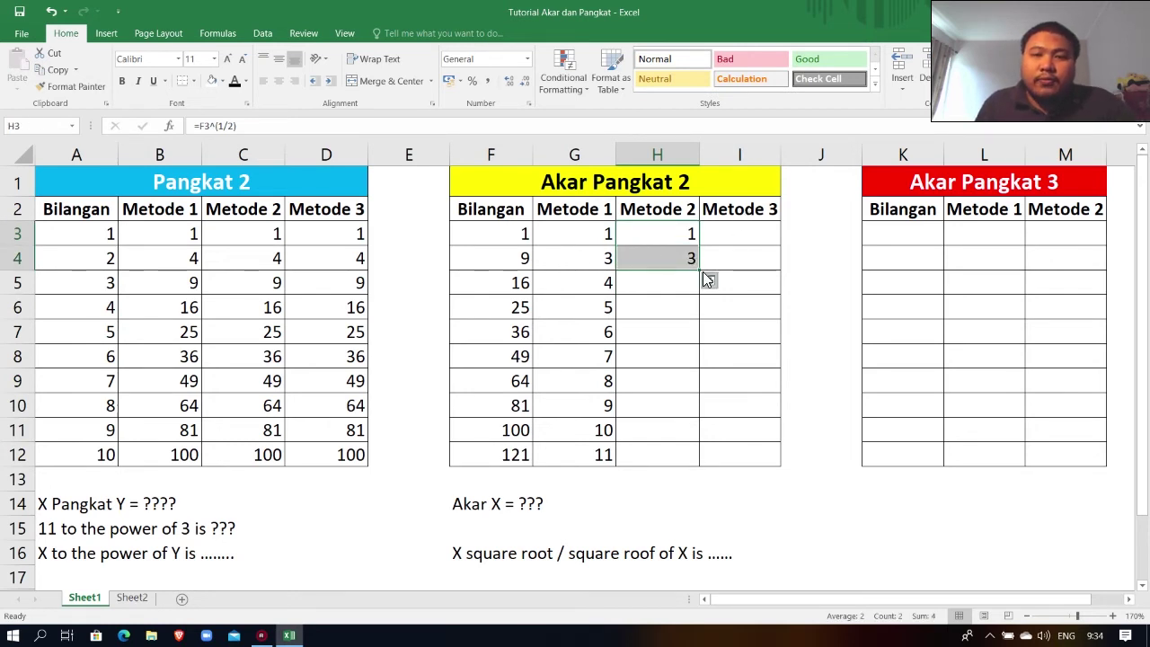
double_click(700, 271)
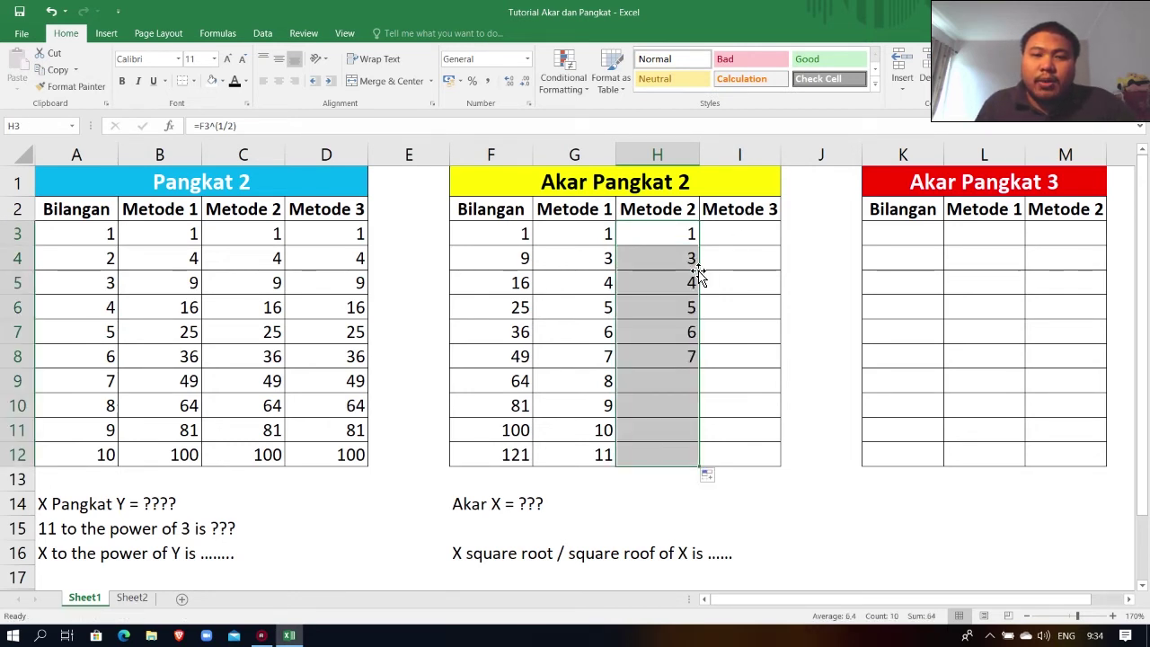
click(663, 305)
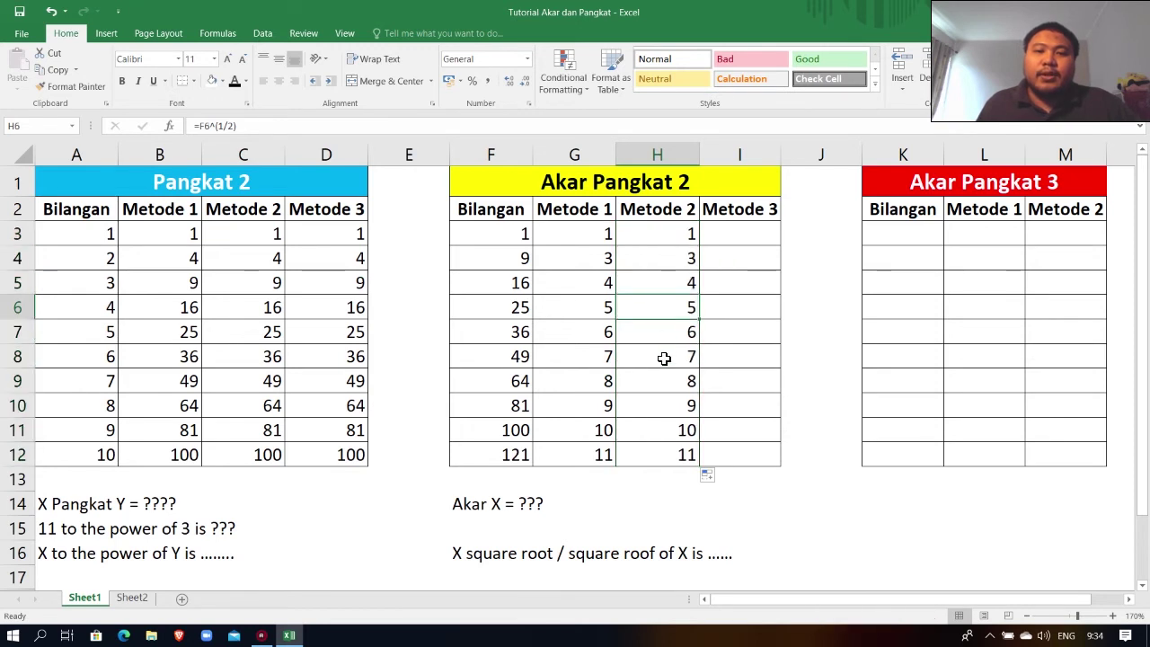
click(662, 382)
click(657, 454)
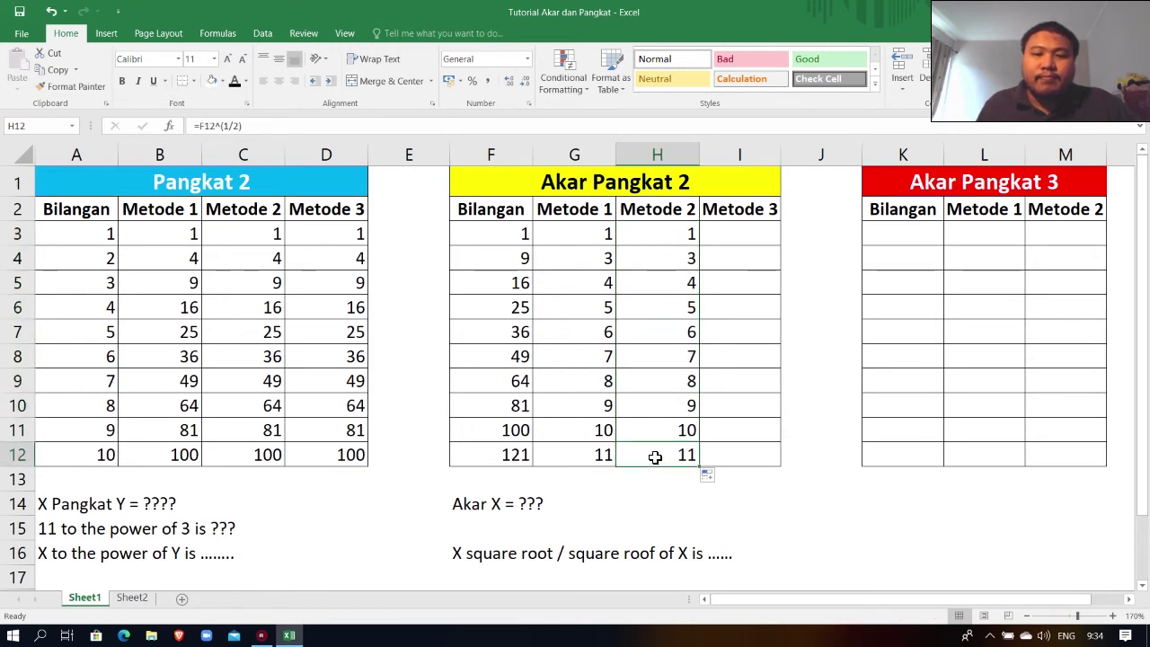
click(657, 237)
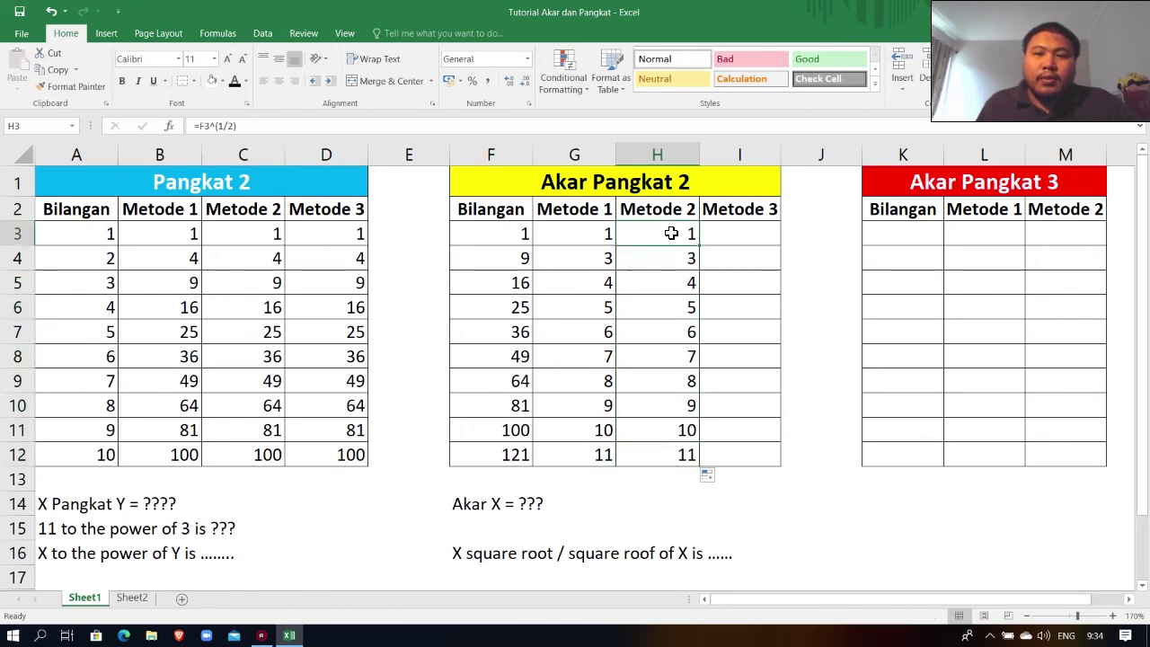
click(742, 232)
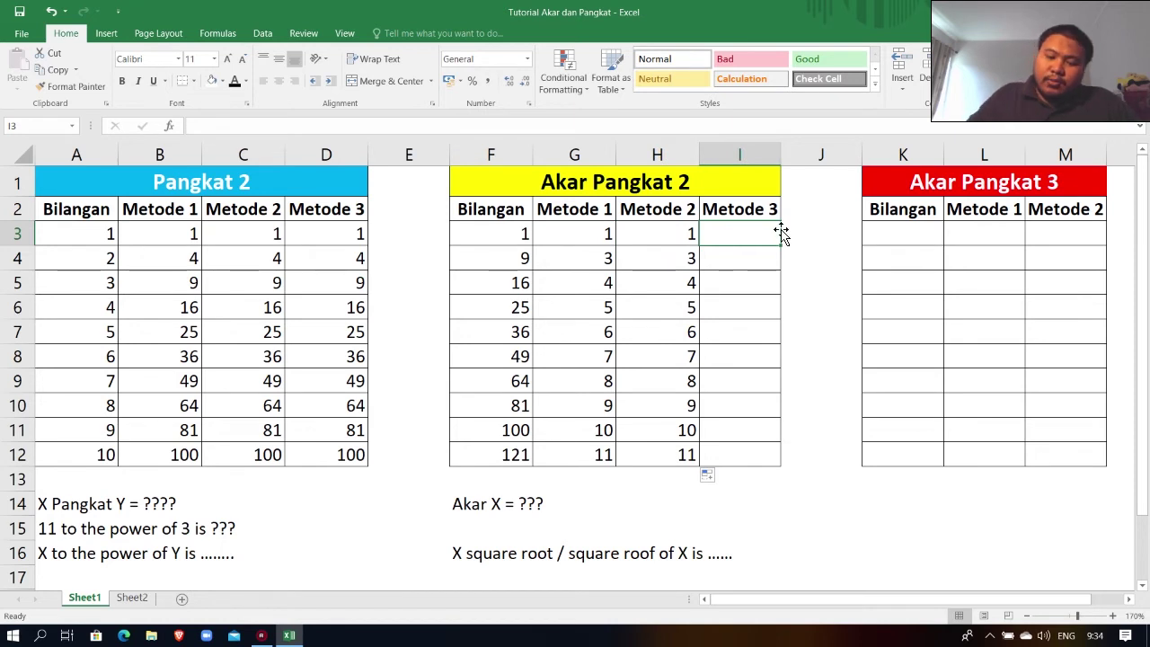
text(=)
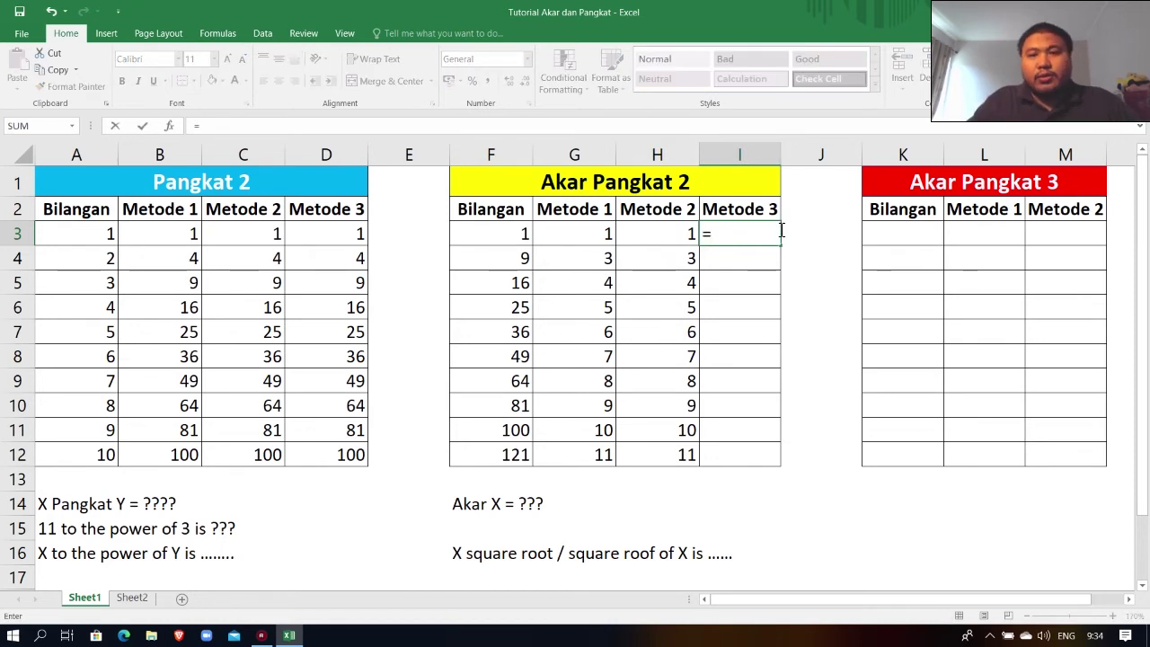
key(Escape)
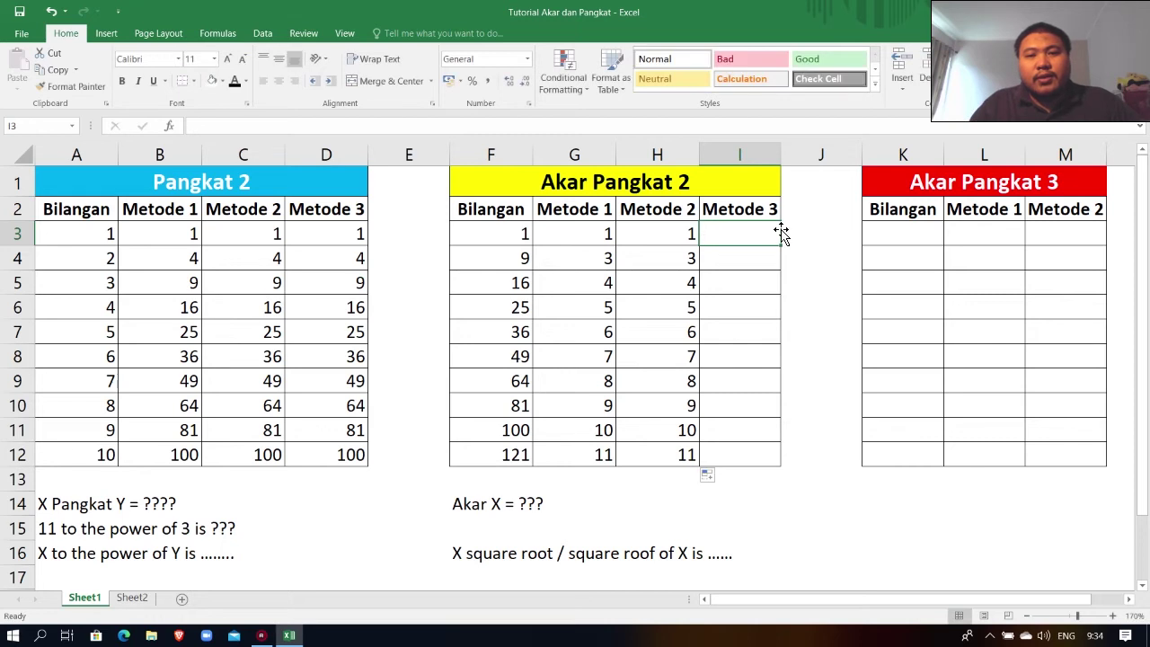
key(Left)
key(Left)
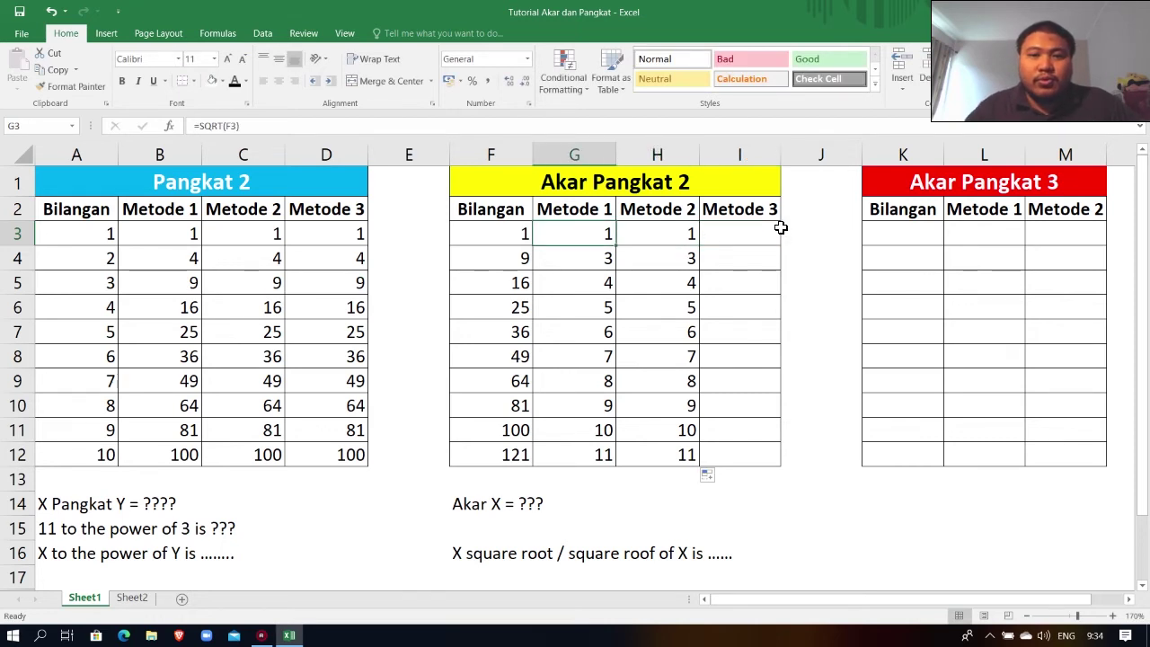
Enter the formula =POWER(F3;1/2) in I3, the first Metode 3 cell of the Akar Pangkat 2 table.
key(Right)
key(Right)
text(=power)
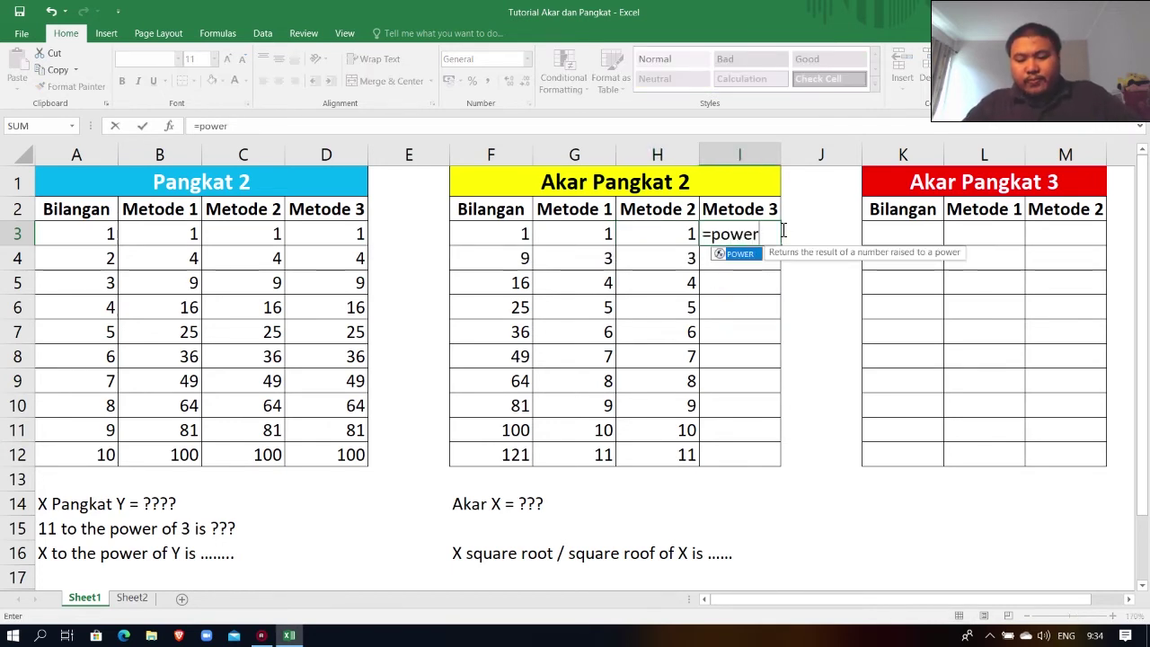
text(()
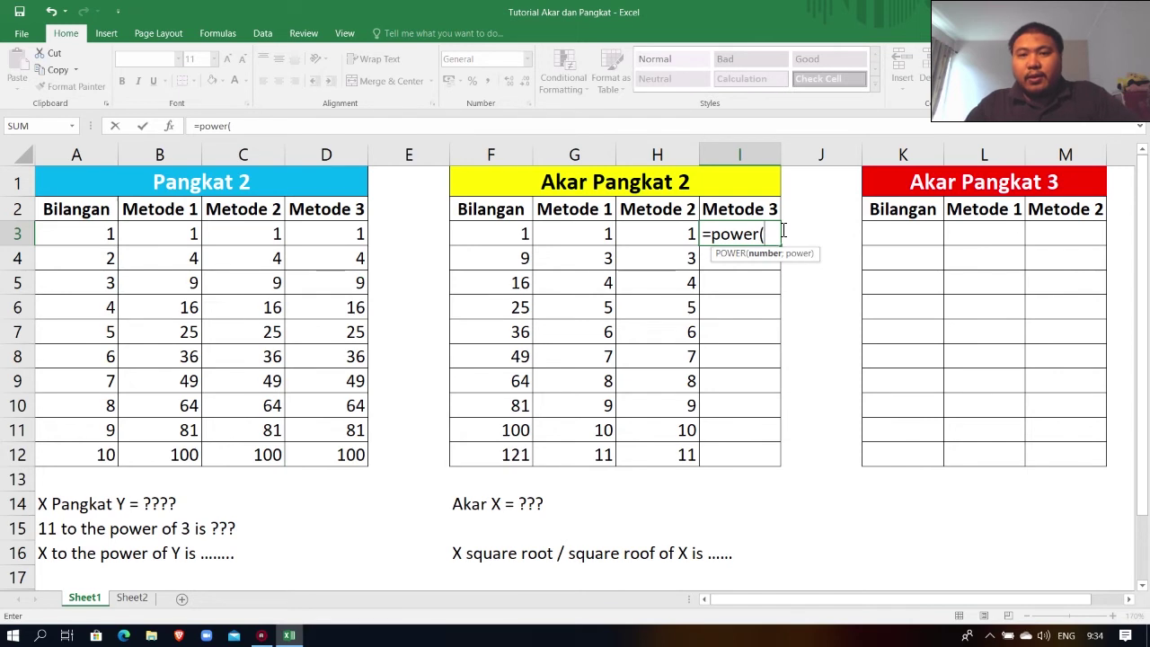
click(511, 236)
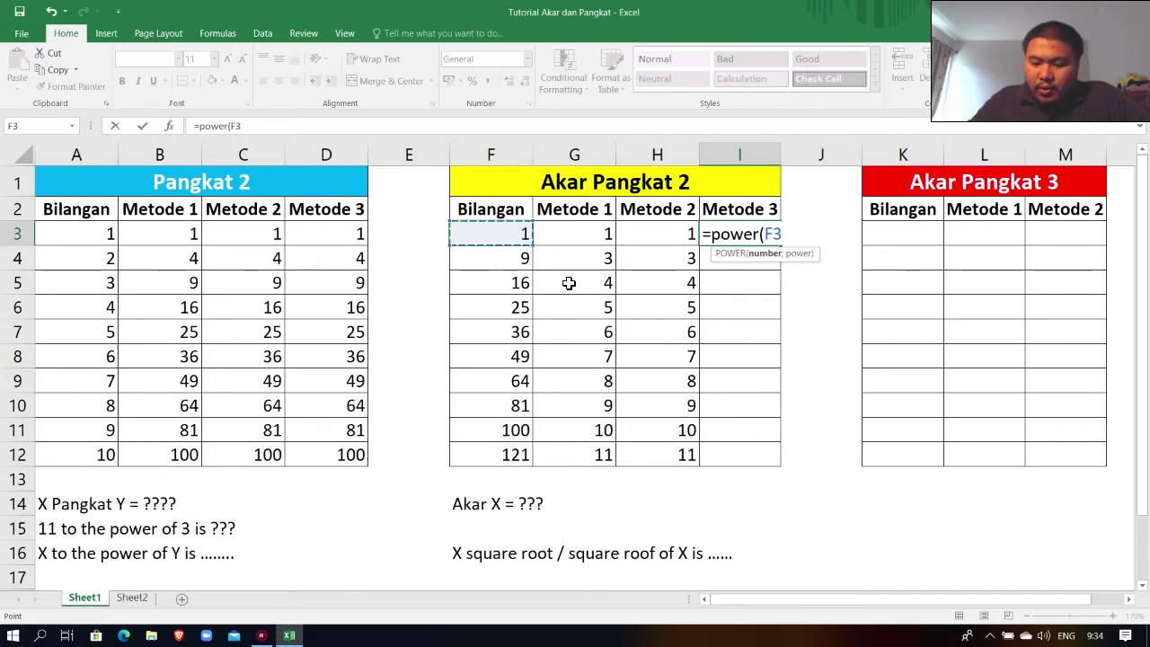
text(;)
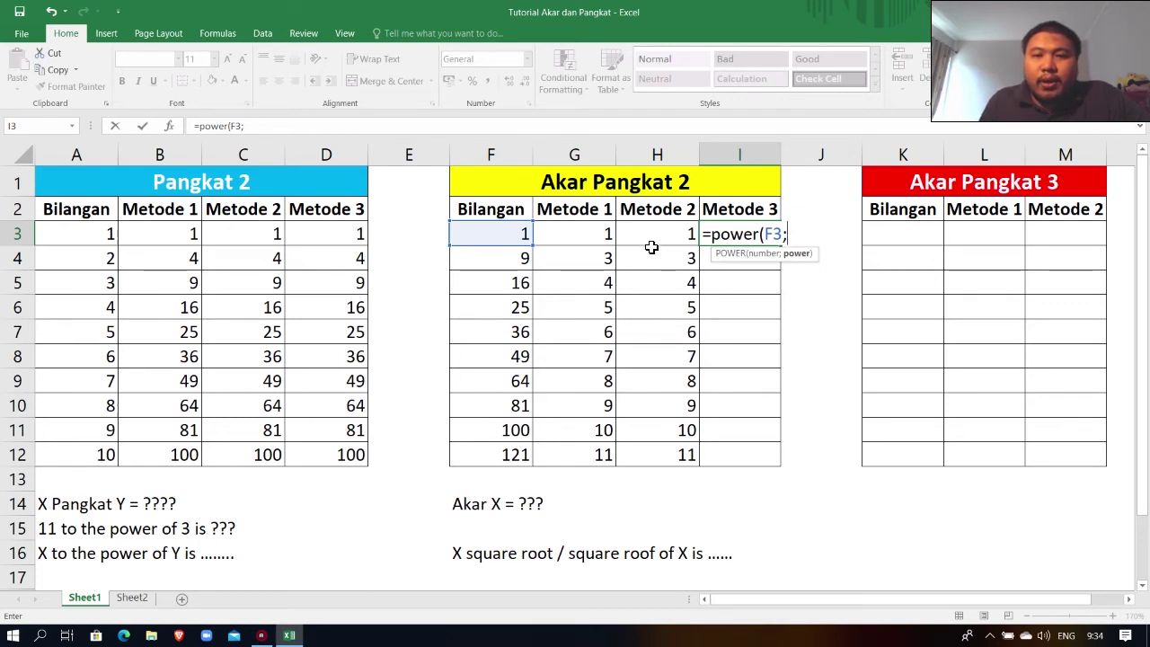
text(1)
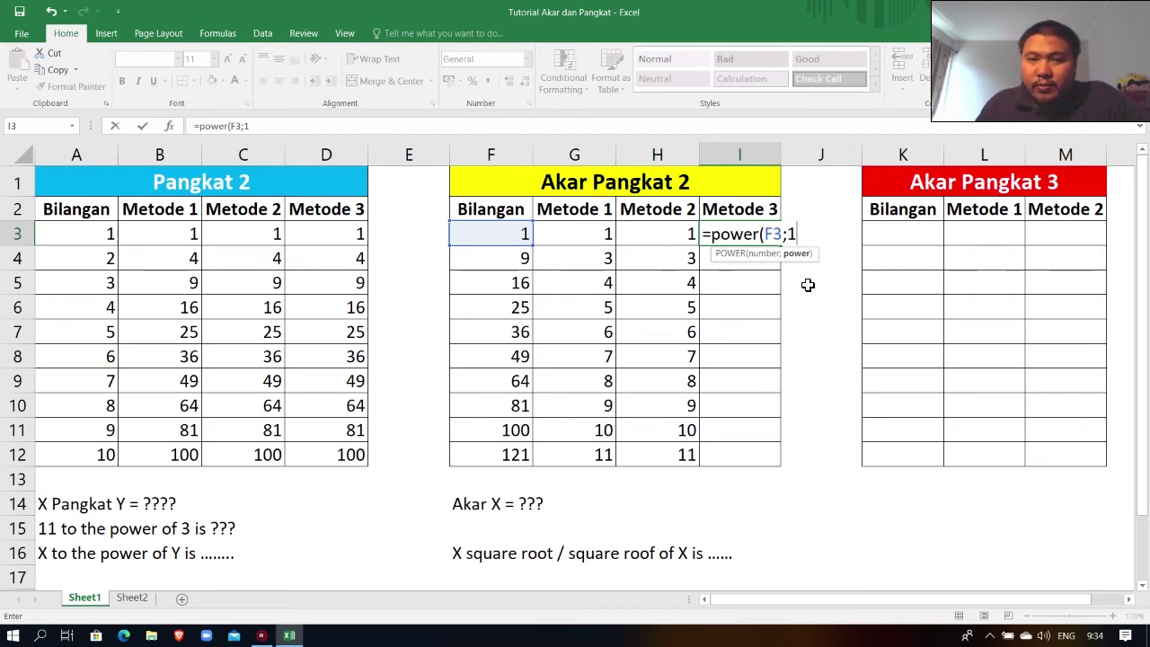
text(/2)
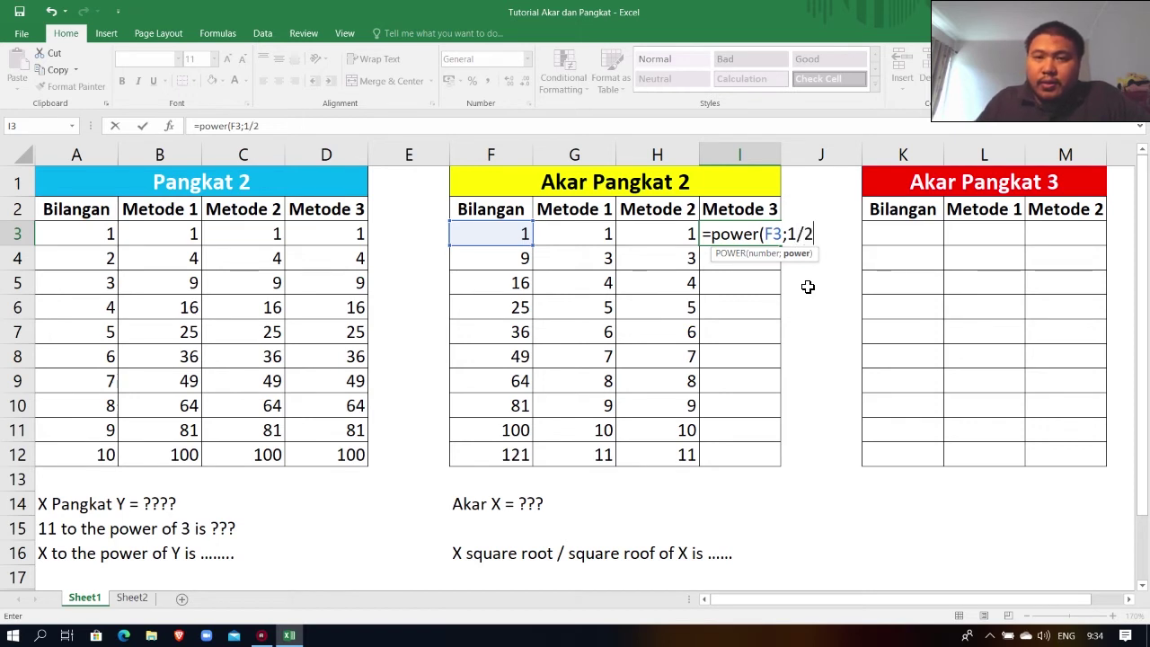
text())
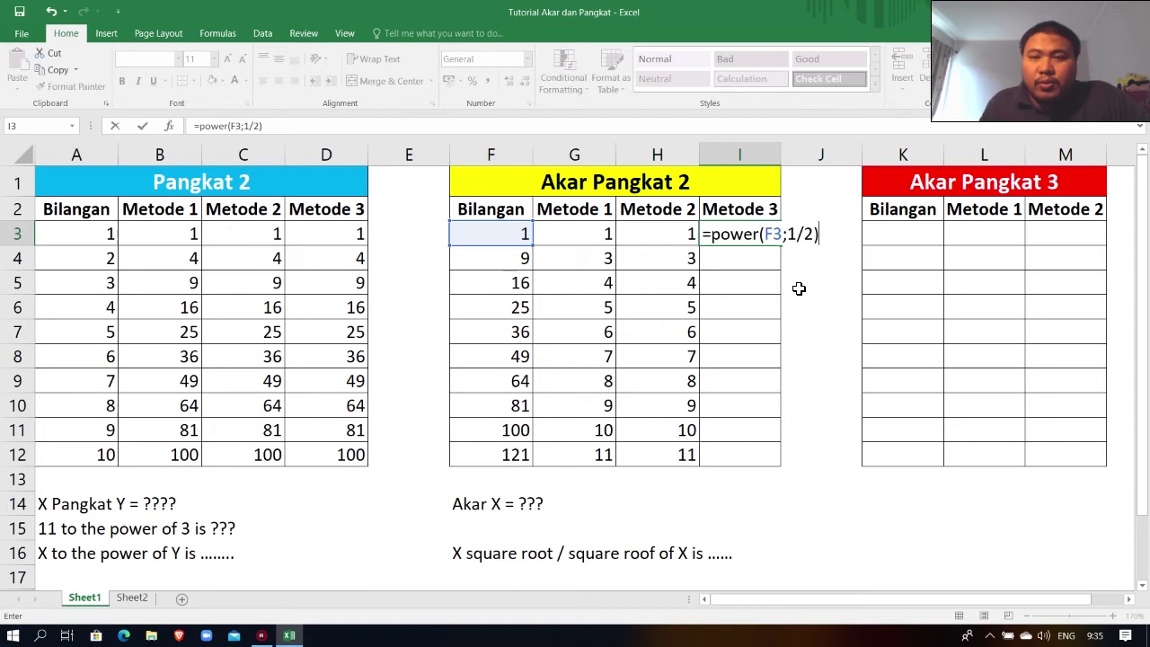
click(816, 234)
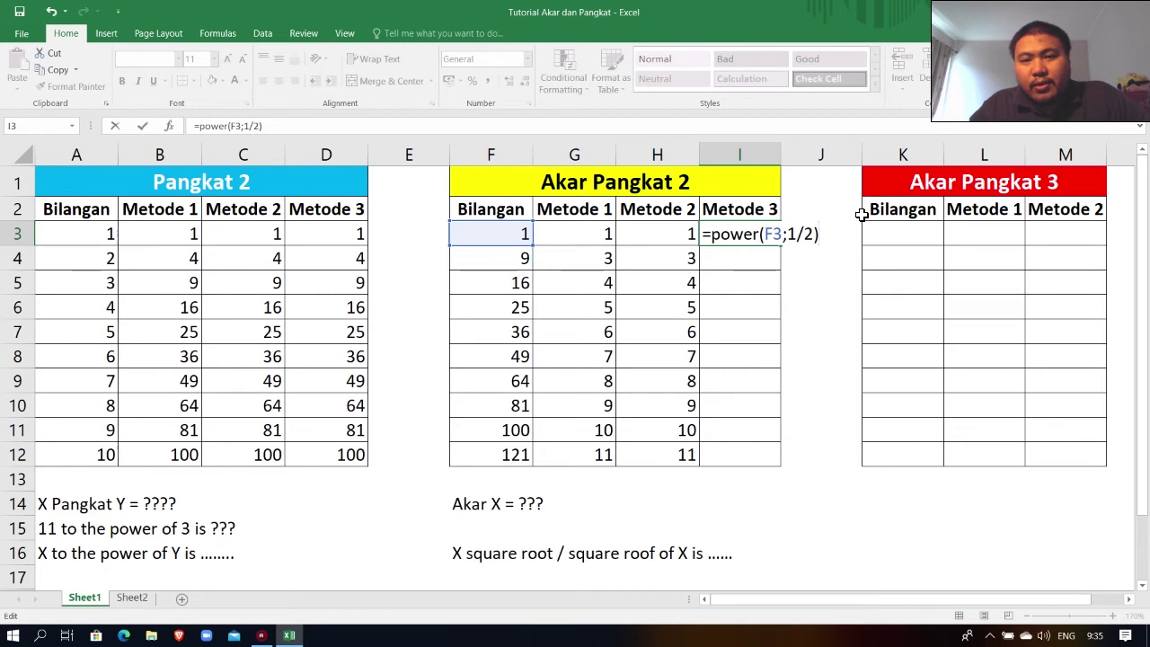
key(Return)
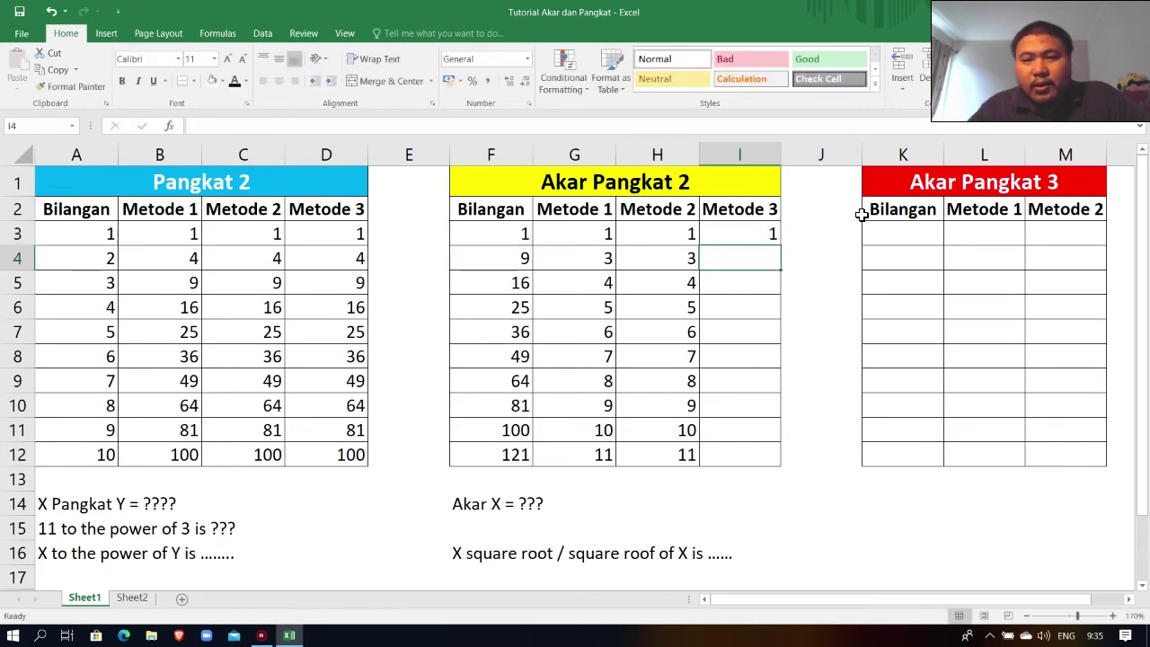
Compare the exponent formula in H3 with the POWER formula in I3, examining its number and power arguments.
key(Up)
key(Left)
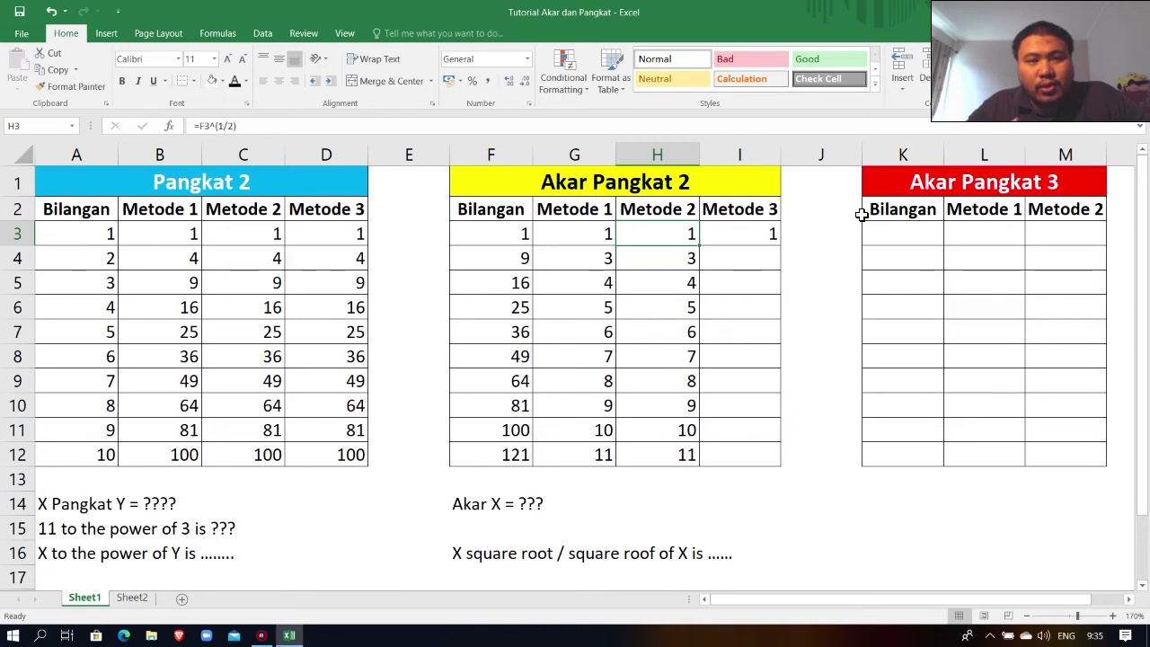
key(Right)
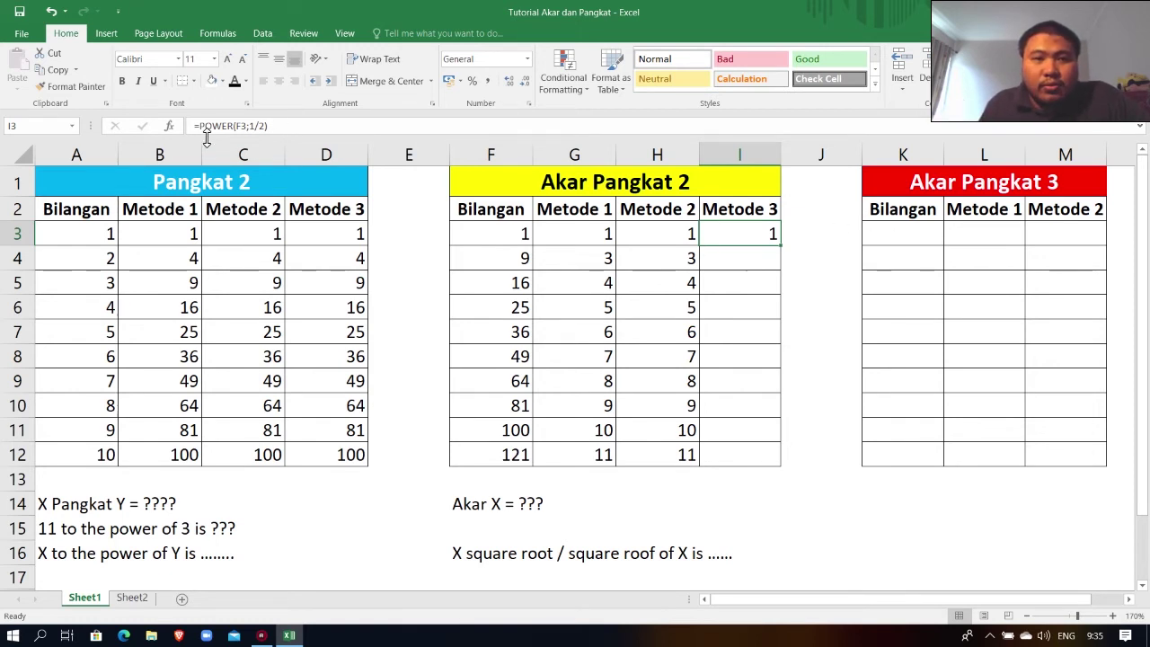
click(257, 127)
click(246, 127)
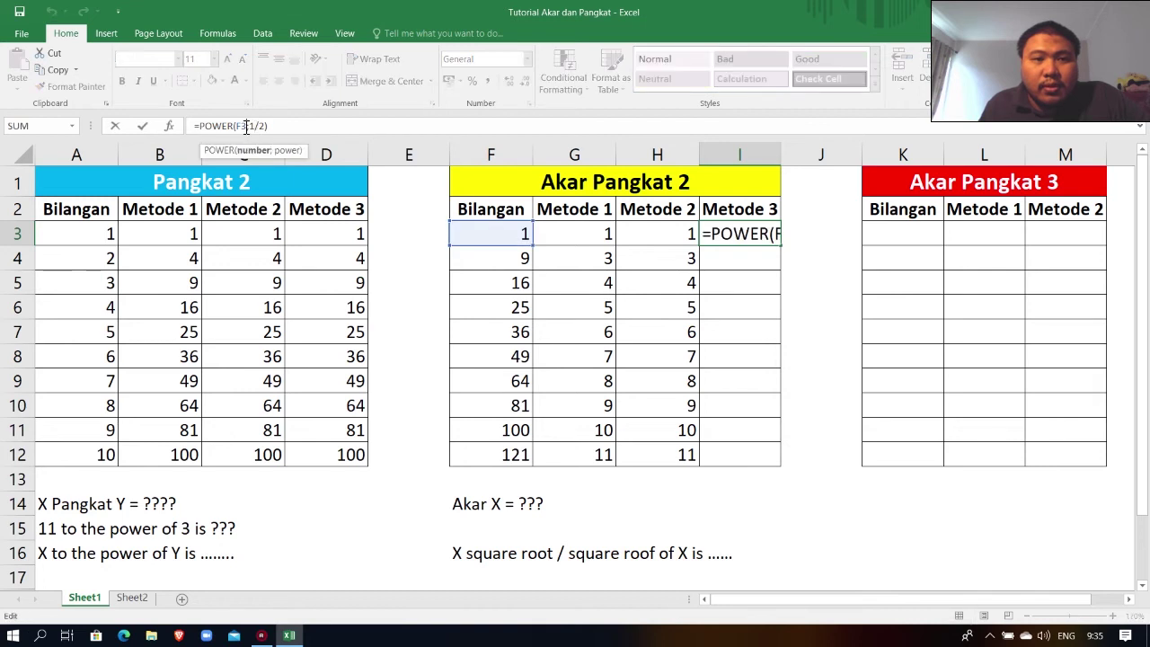
double_click(244, 127)
text(;1)
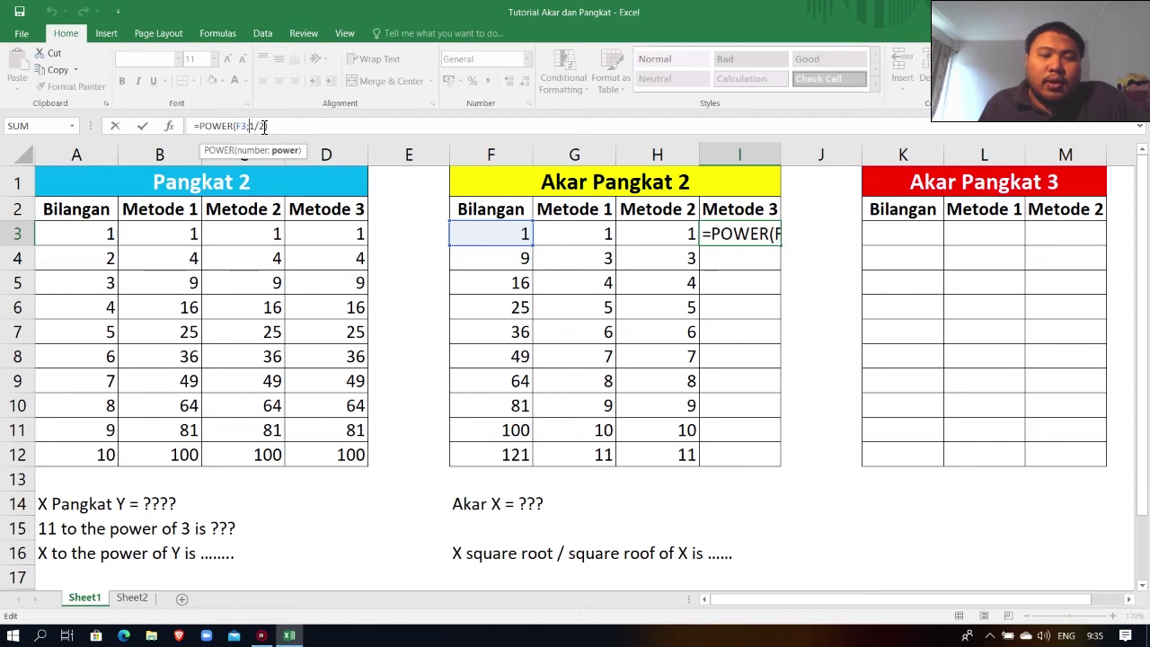
text())
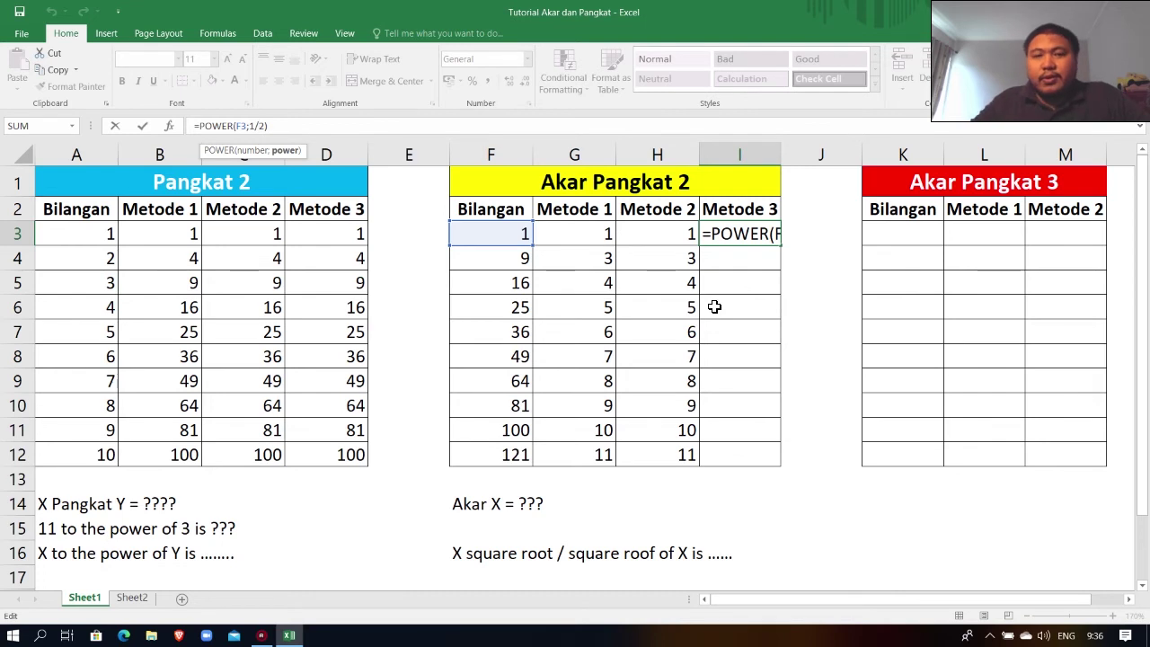
key(Return)
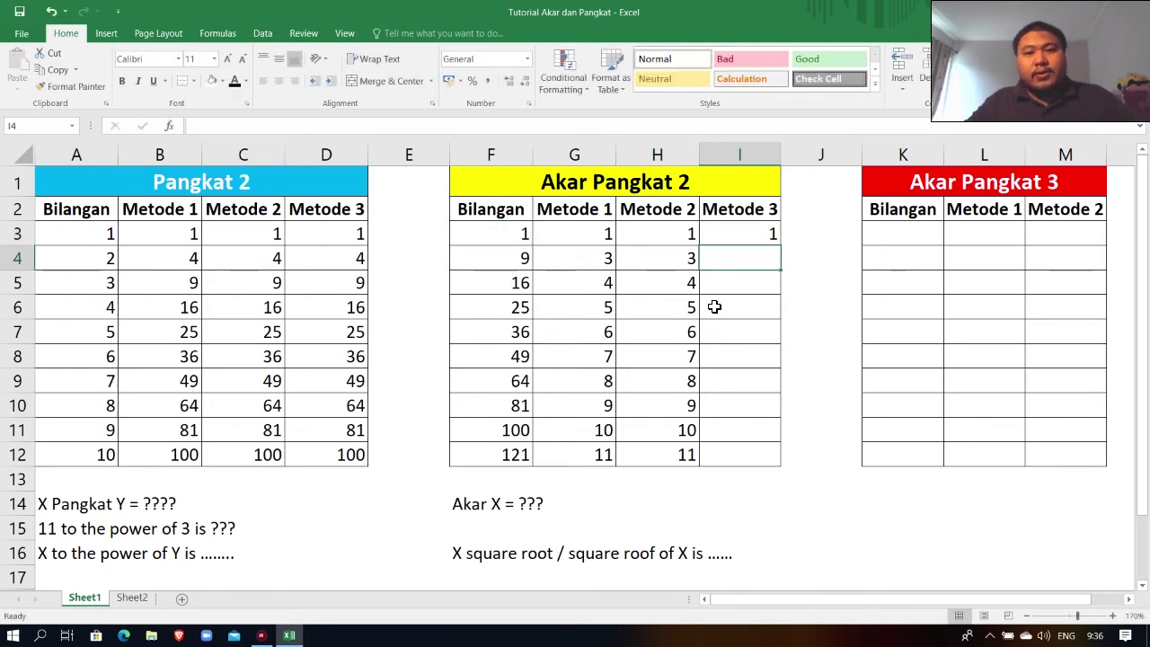
Enter the formula =POWER(F4;1/2) in I4 to take the square root of the second number.
text(=)
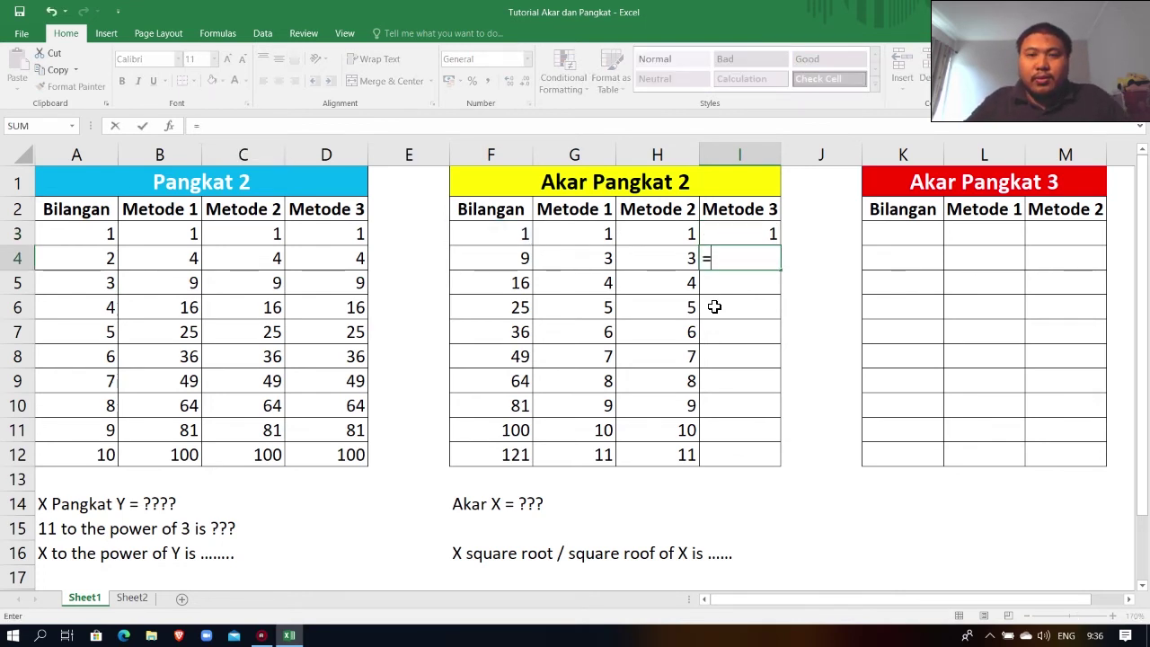
text(power)
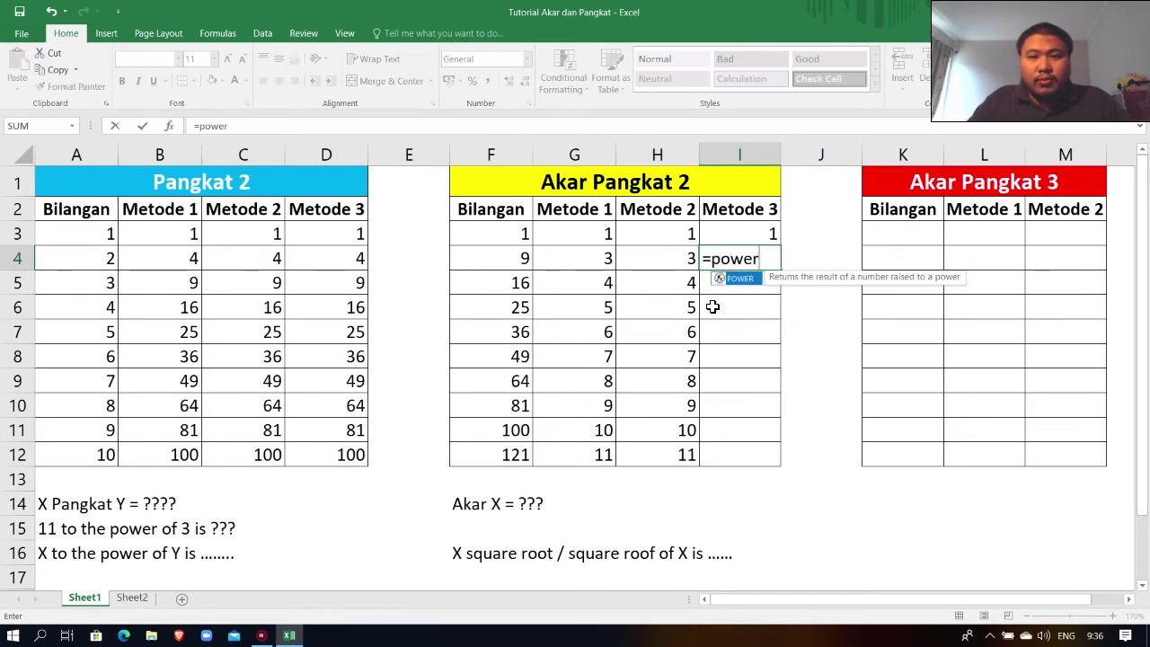
key(Tab)
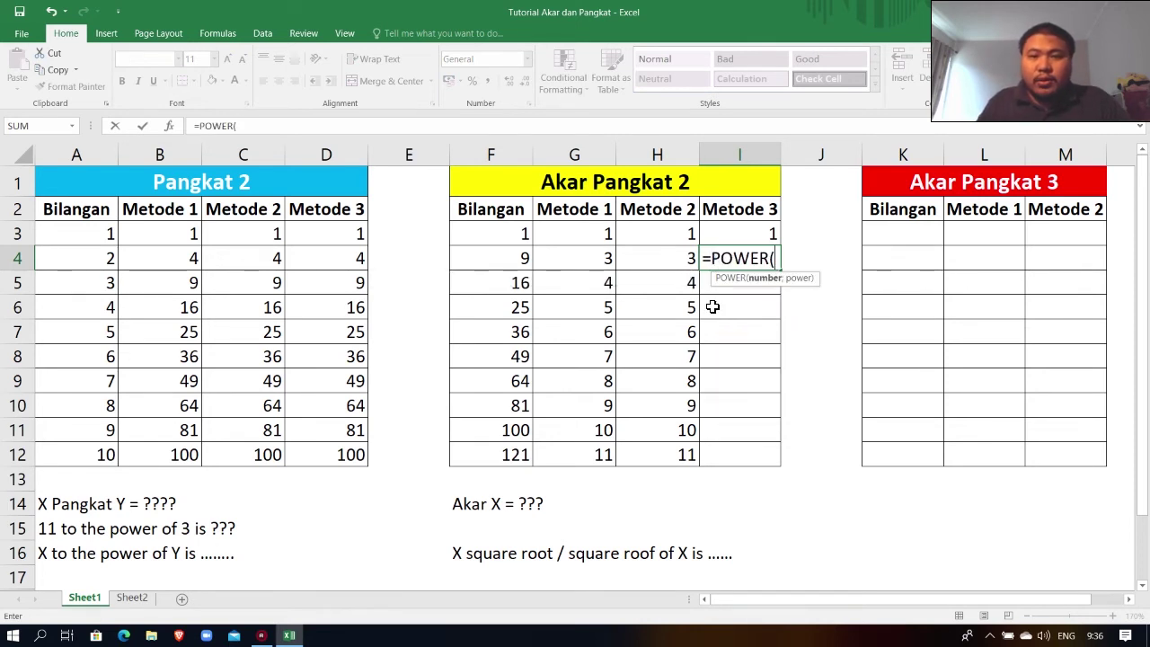
click(512, 260)
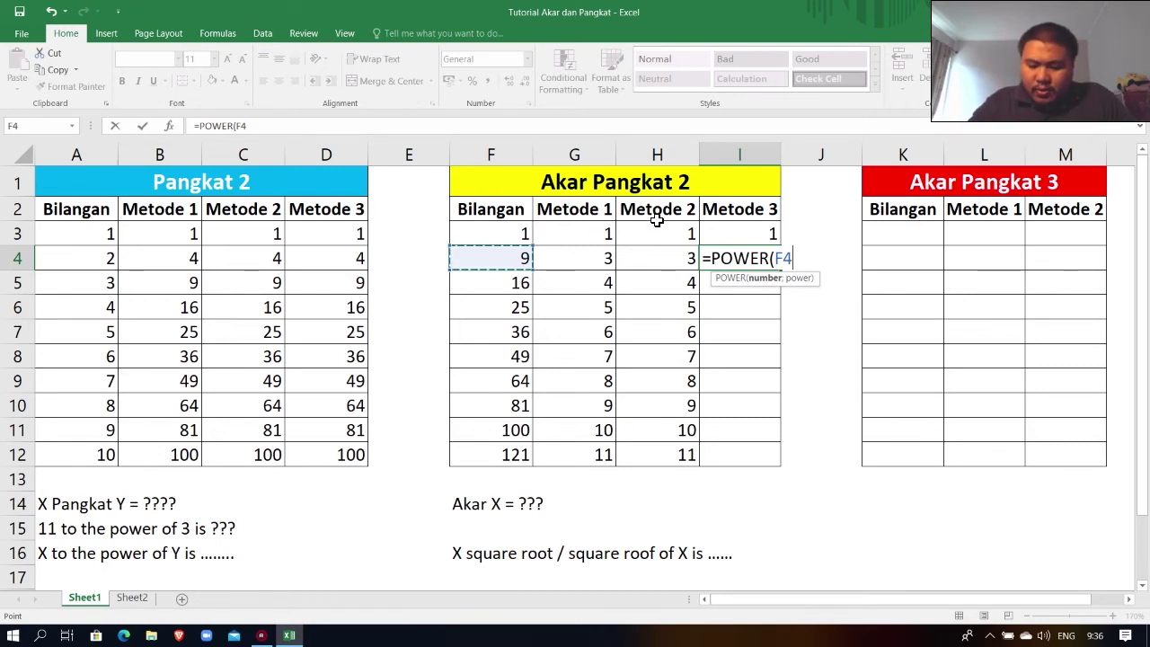
text(;)
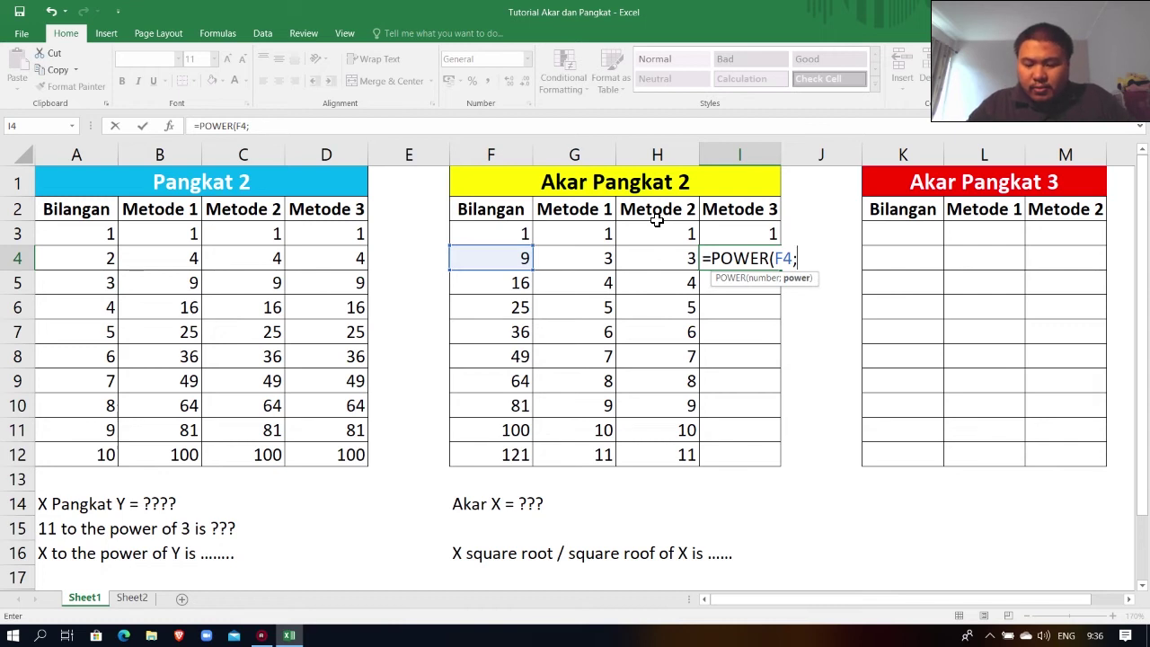
text(1)
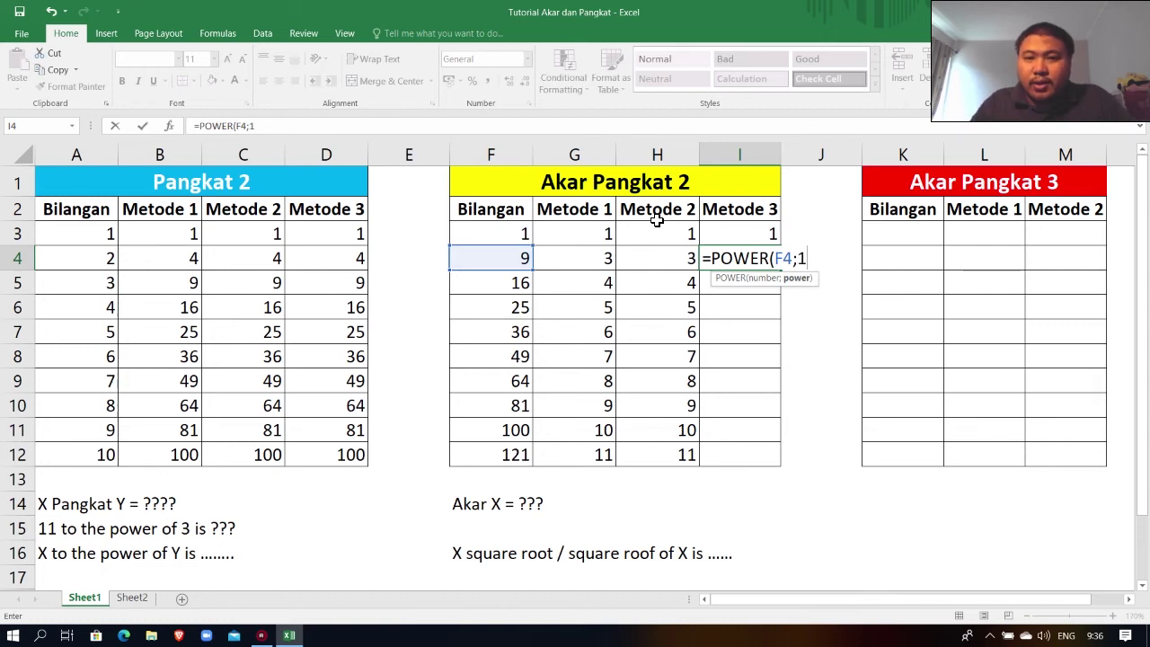
text(/2))
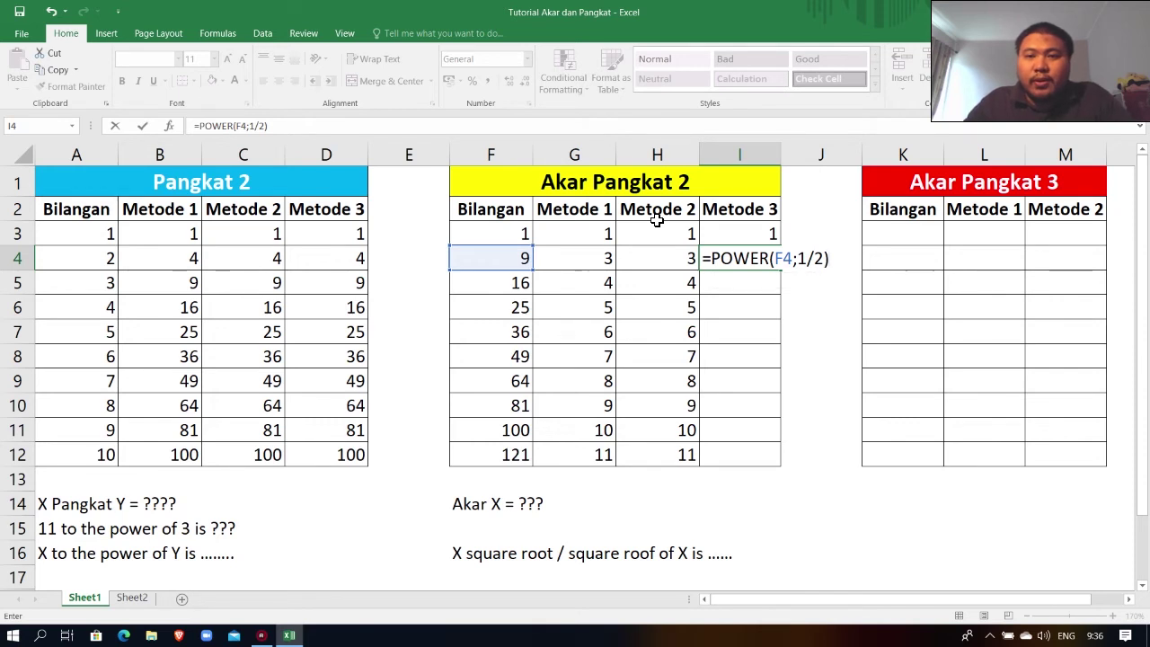
key(Return)
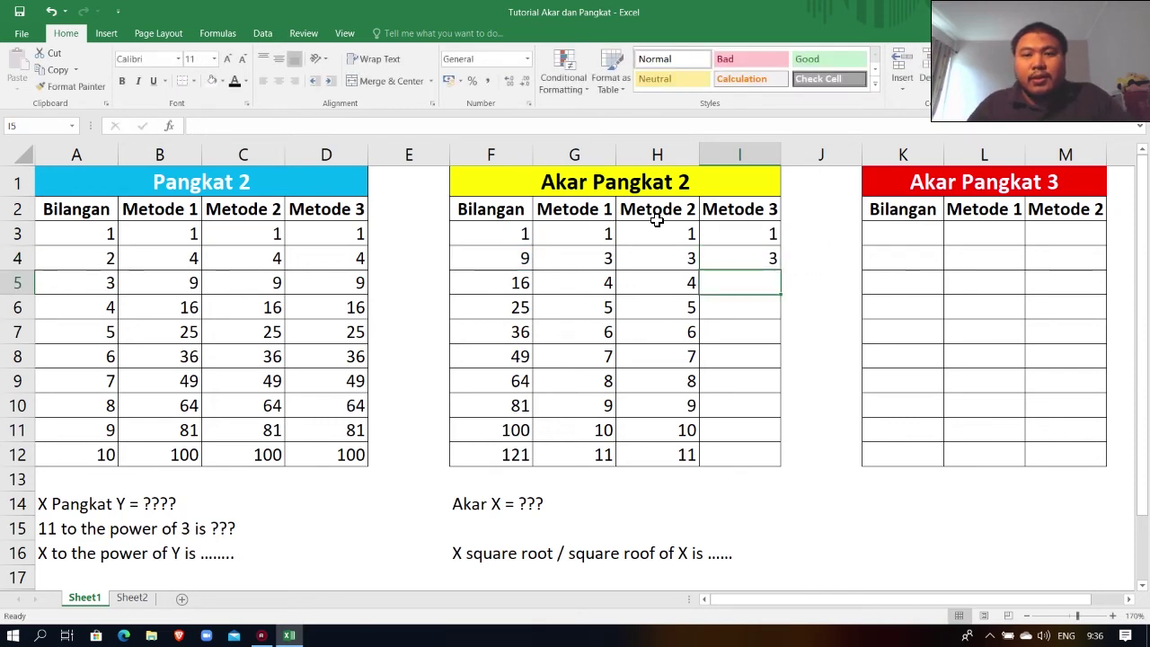
Fill the POWER formulas from I3:I4 down through I12 to complete the Metode 3 column of the Akar Pangkat 2 table.
key(Up)
key(Up)
key(shift+Down)
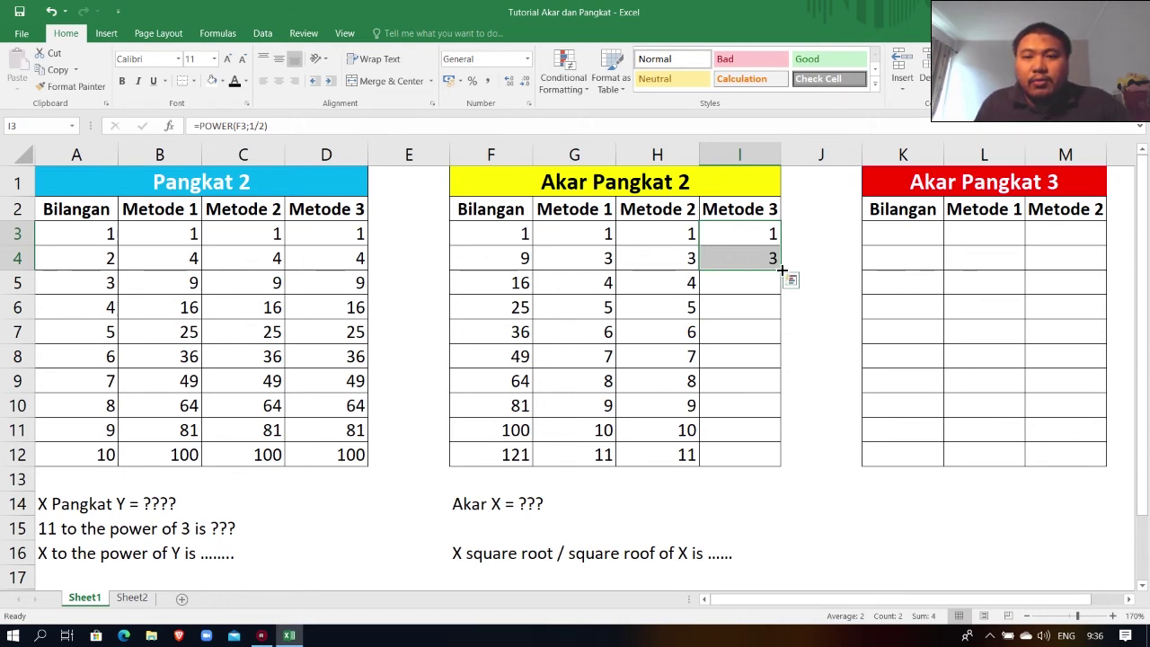
drag(755, 230, 752, 254)
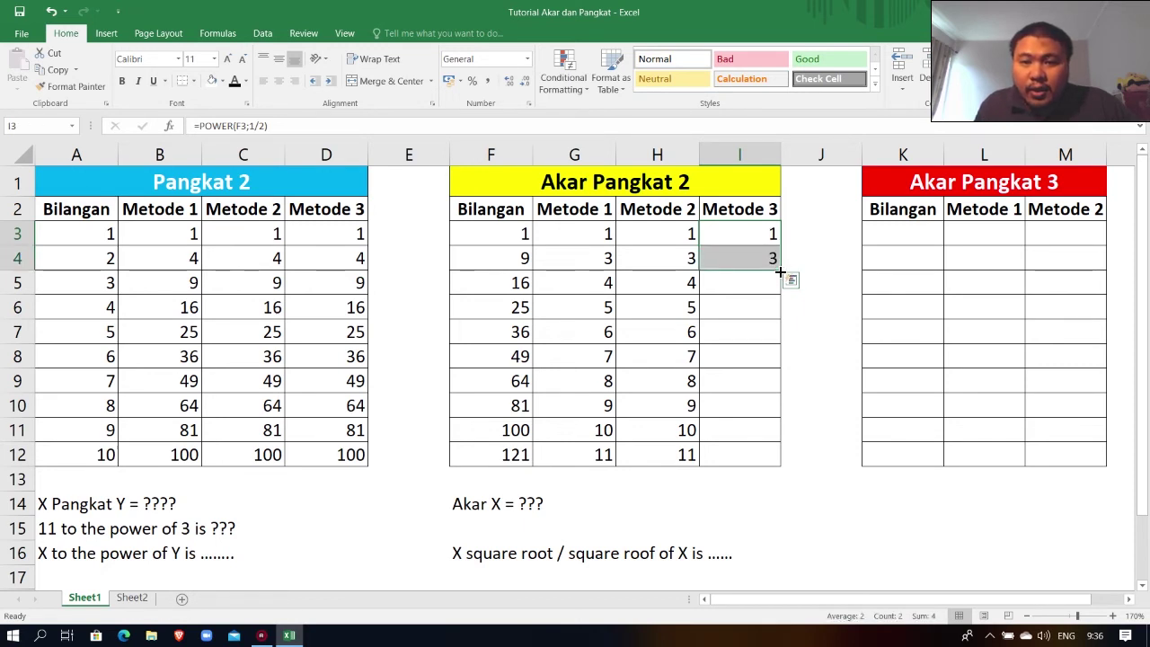
scroll(781, 272, up, 5)
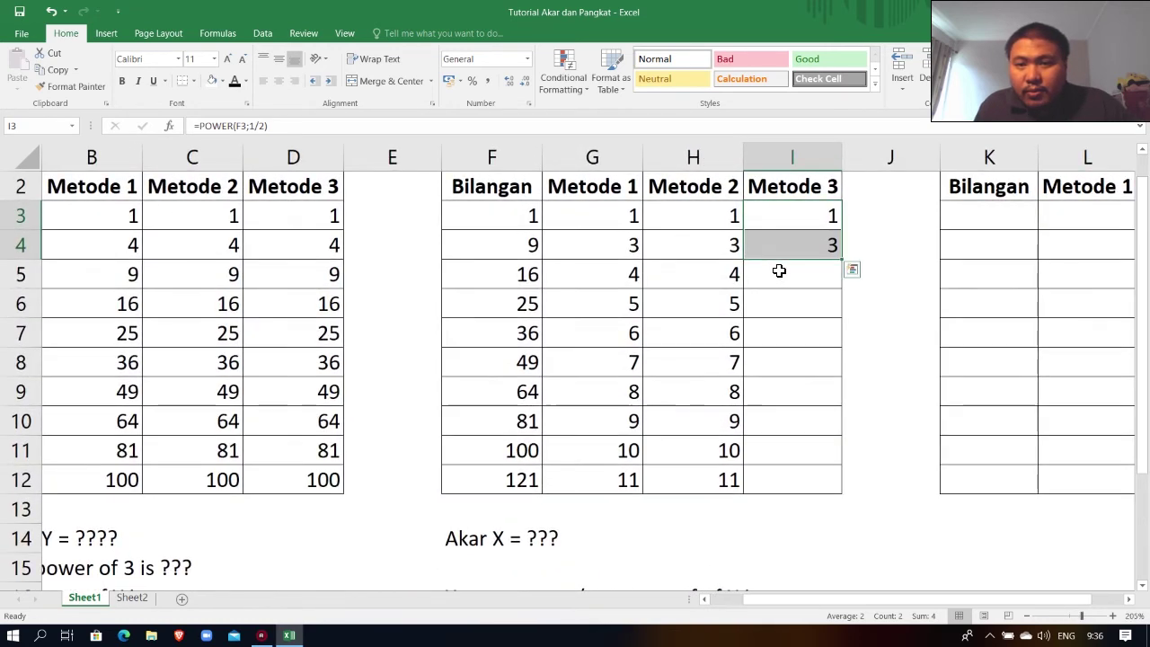
scroll(795, 267, up, 1)
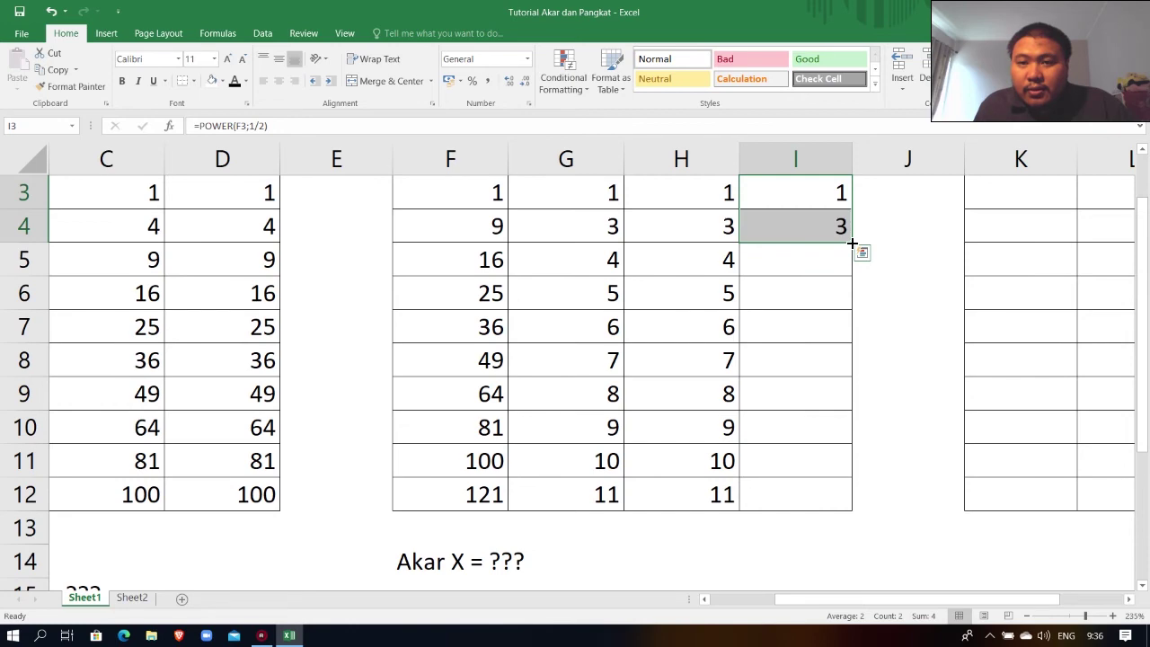
double_click(852, 242)
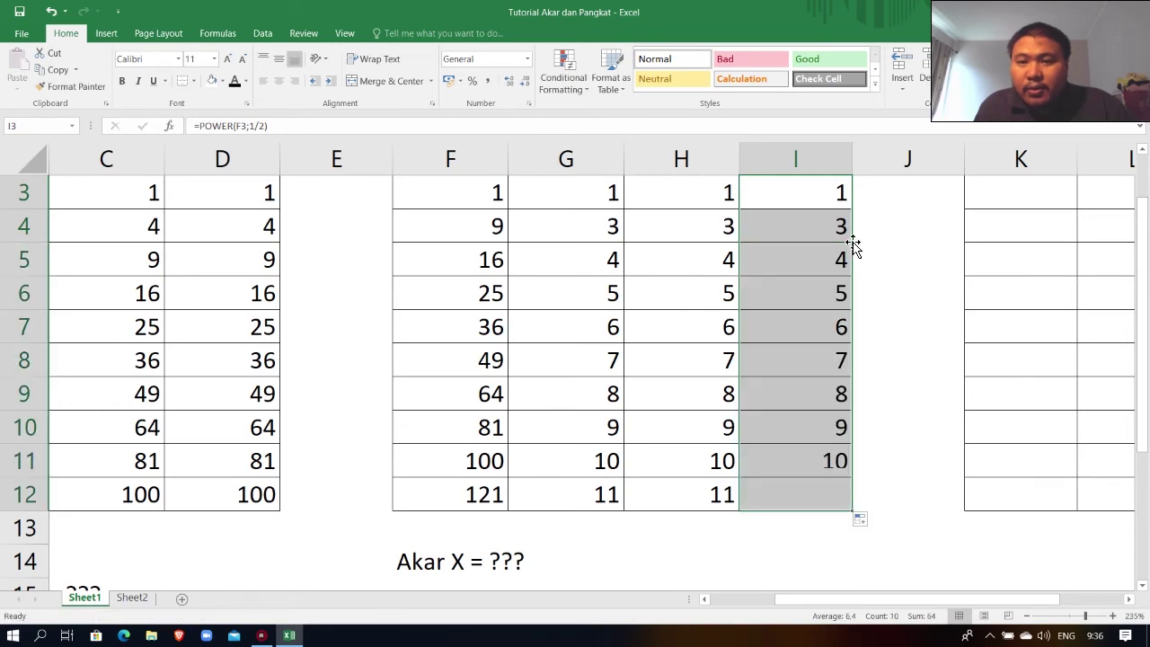
scroll(831, 262, down, 1)
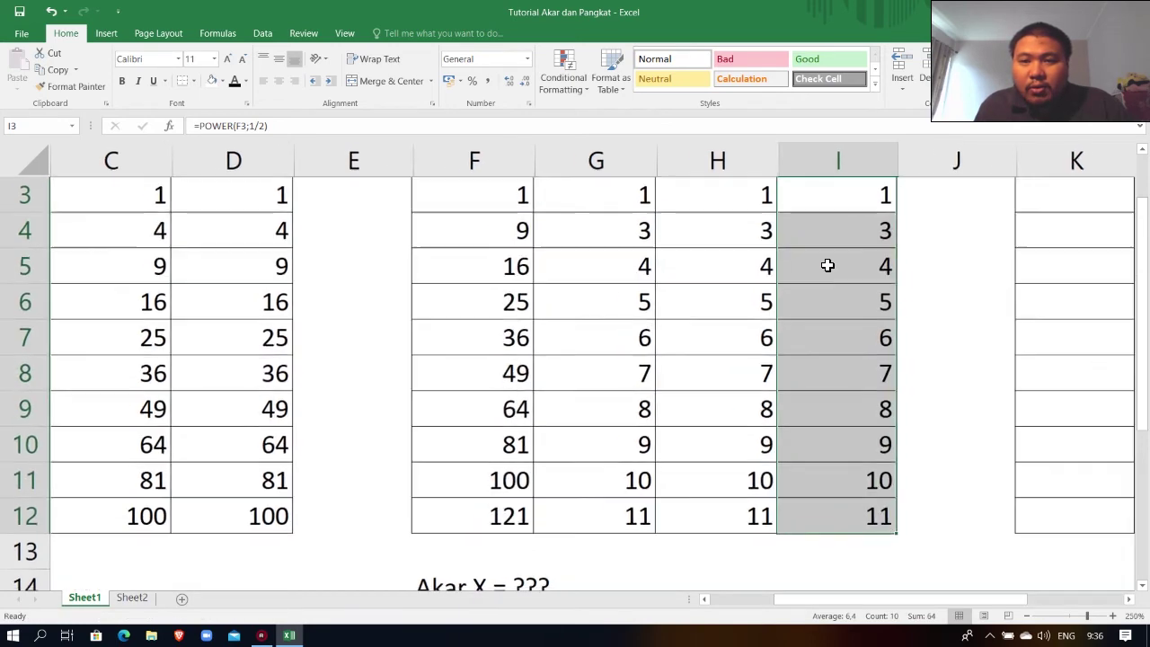
scroll(828, 265, down, 3)
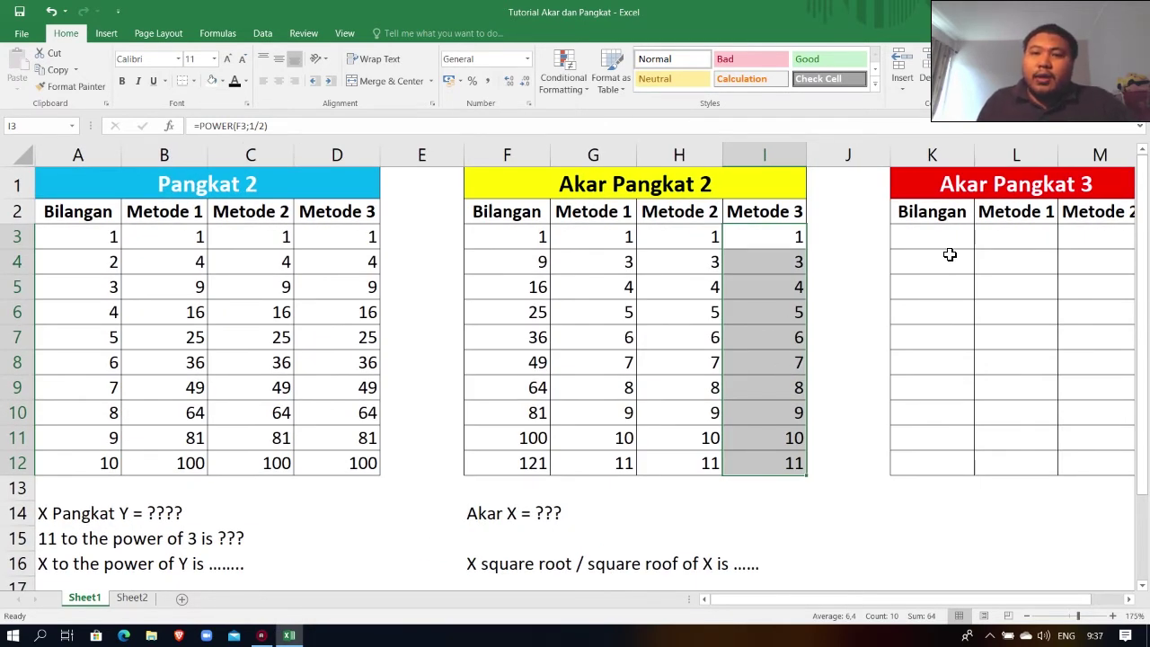
click(493, 545)
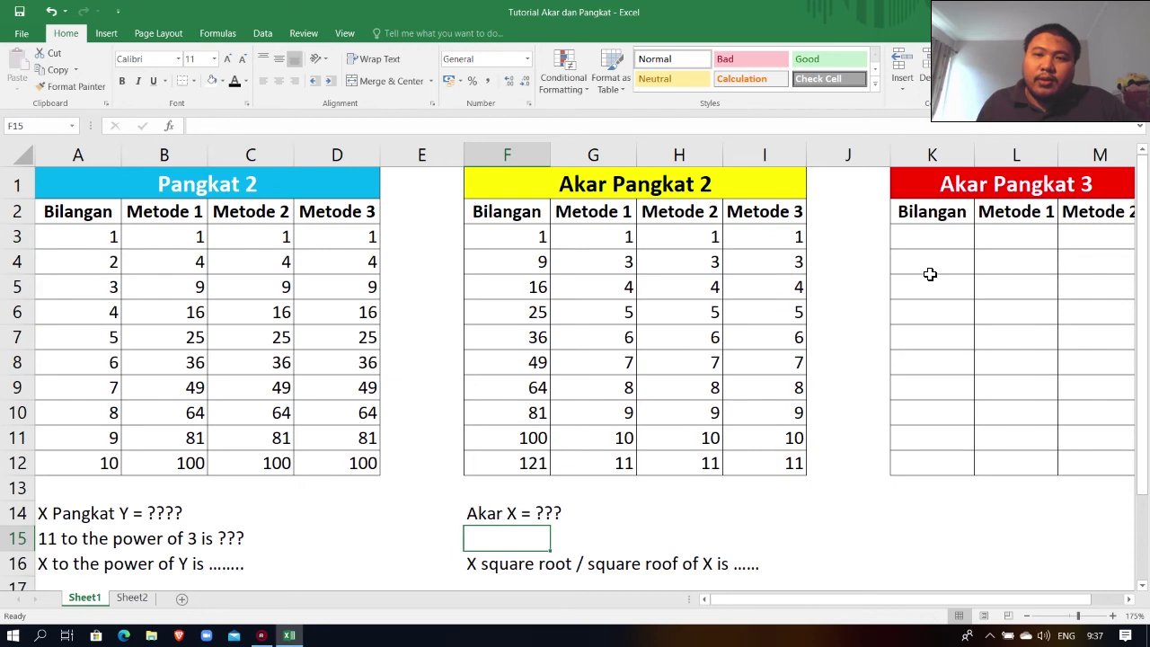
Change the font colour of the Bilangan numbers in K3:K12 of the Akar Pangkat 3 table to black, and select L3.
drag(931, 243, 929, 459)
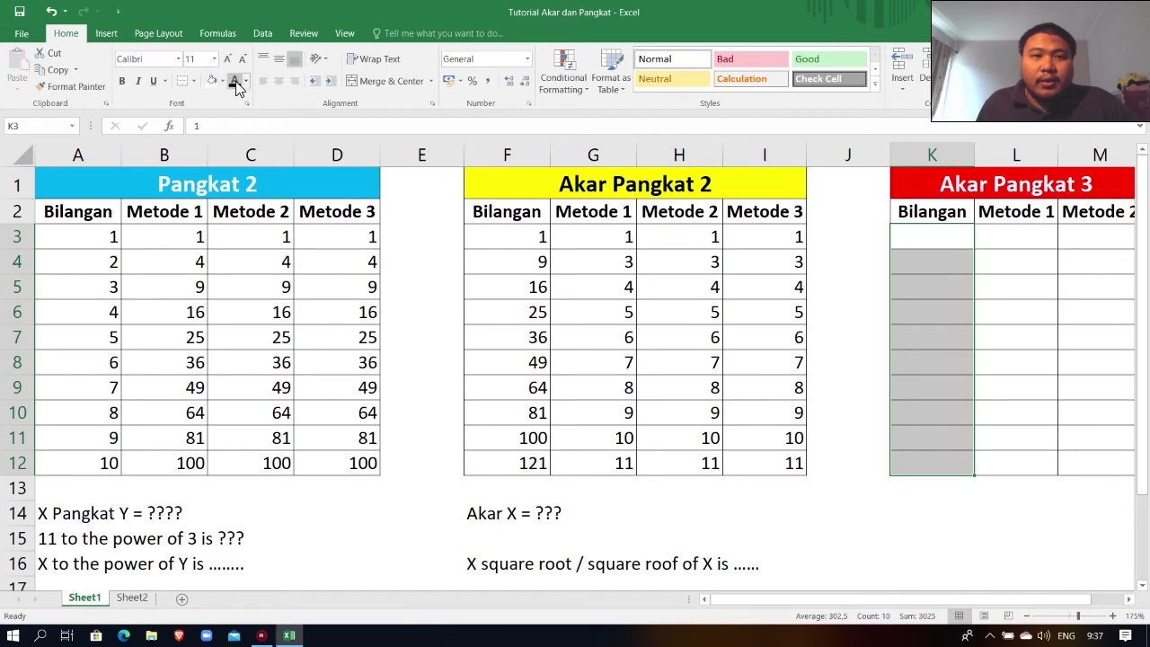
key(ctrl+v)
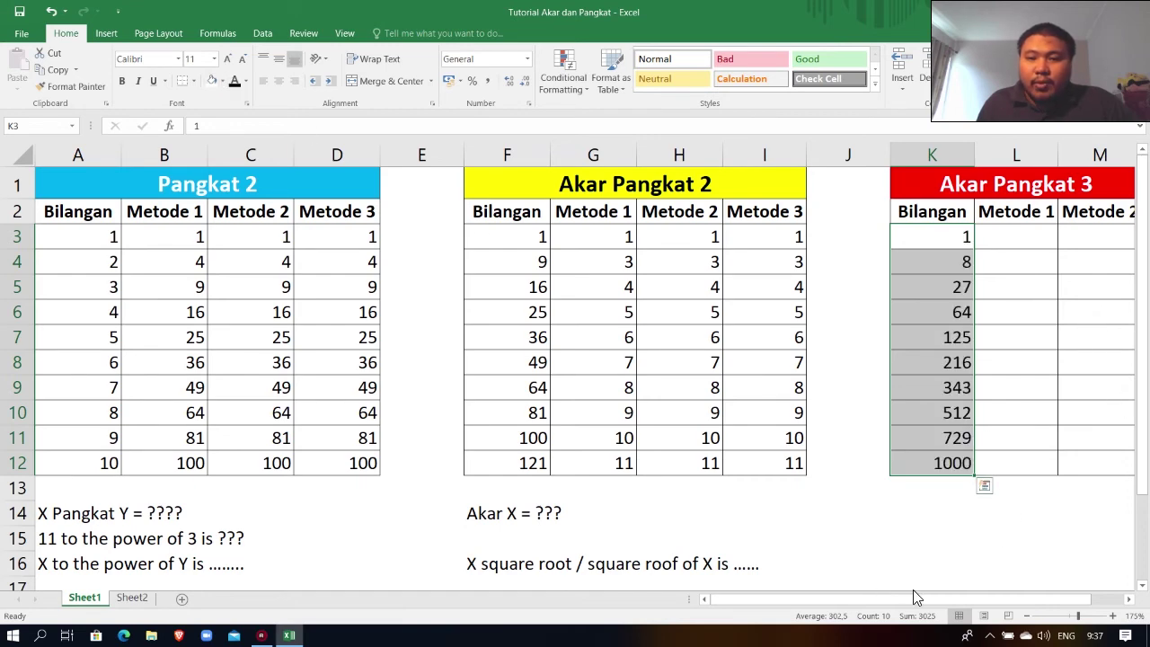
drag(944, 595, 983, 595)
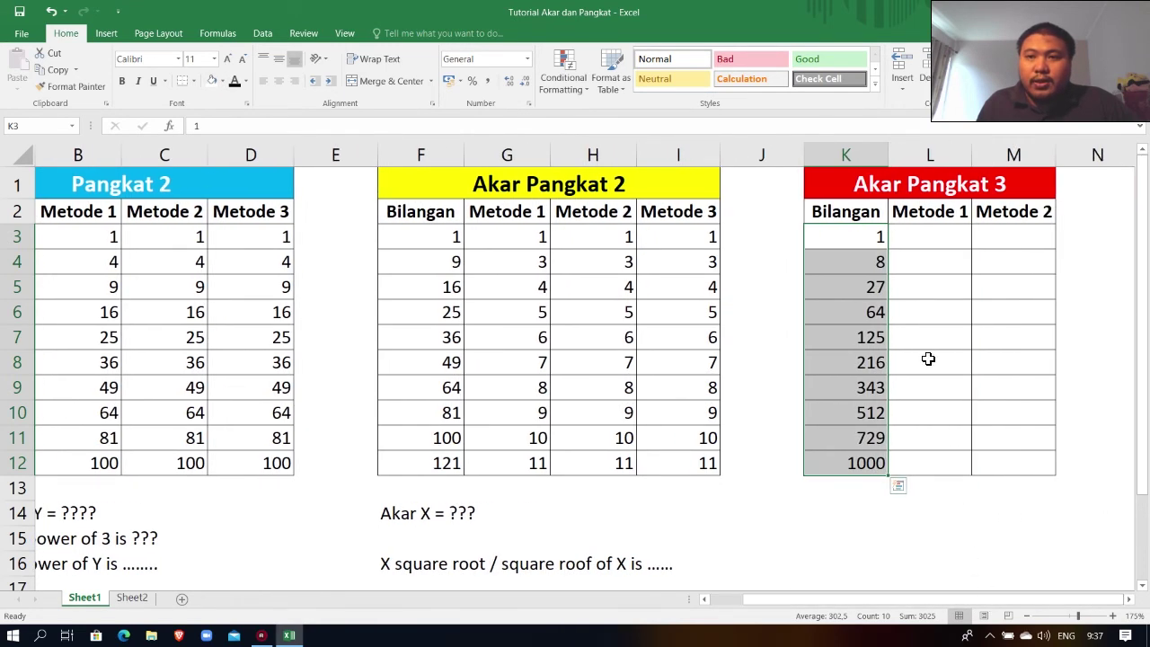
click(930, 233)
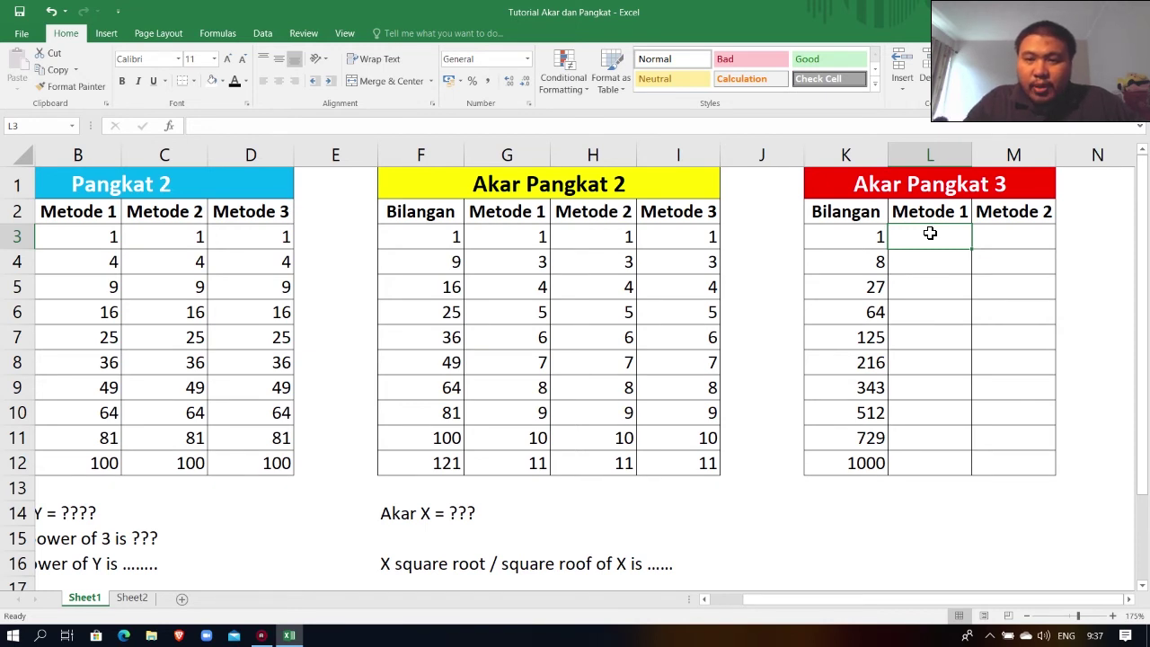
Enter the formula =K3^(1/3) in L3 to take the cube root of the first Bilangan number.
text(=)
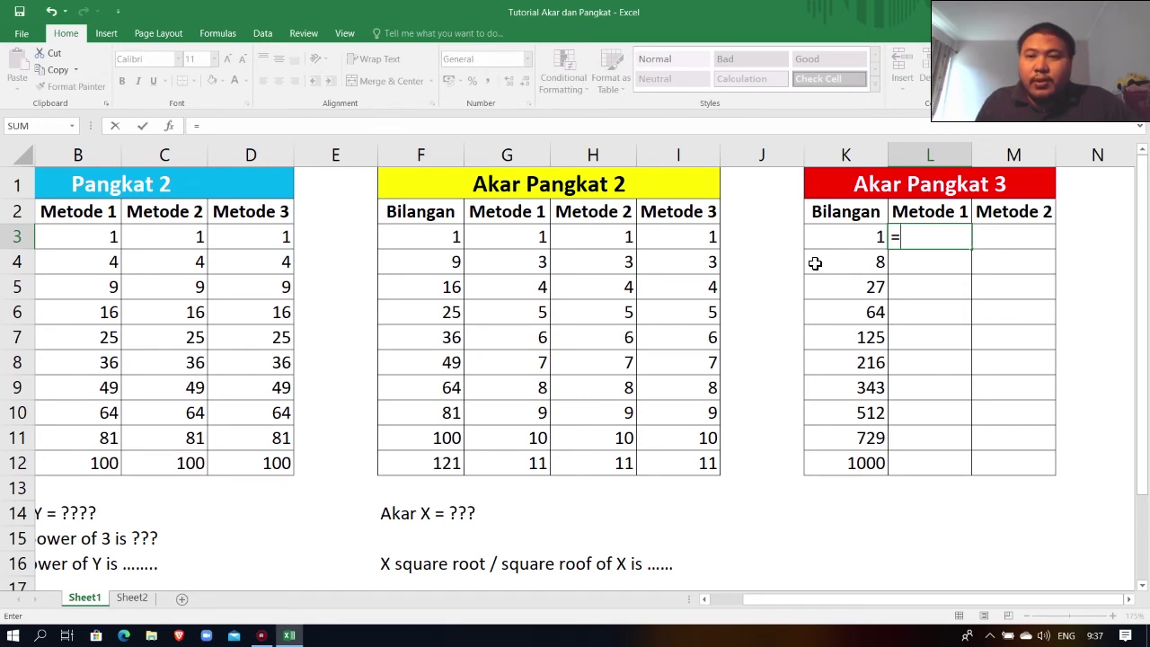
click(851, 239)
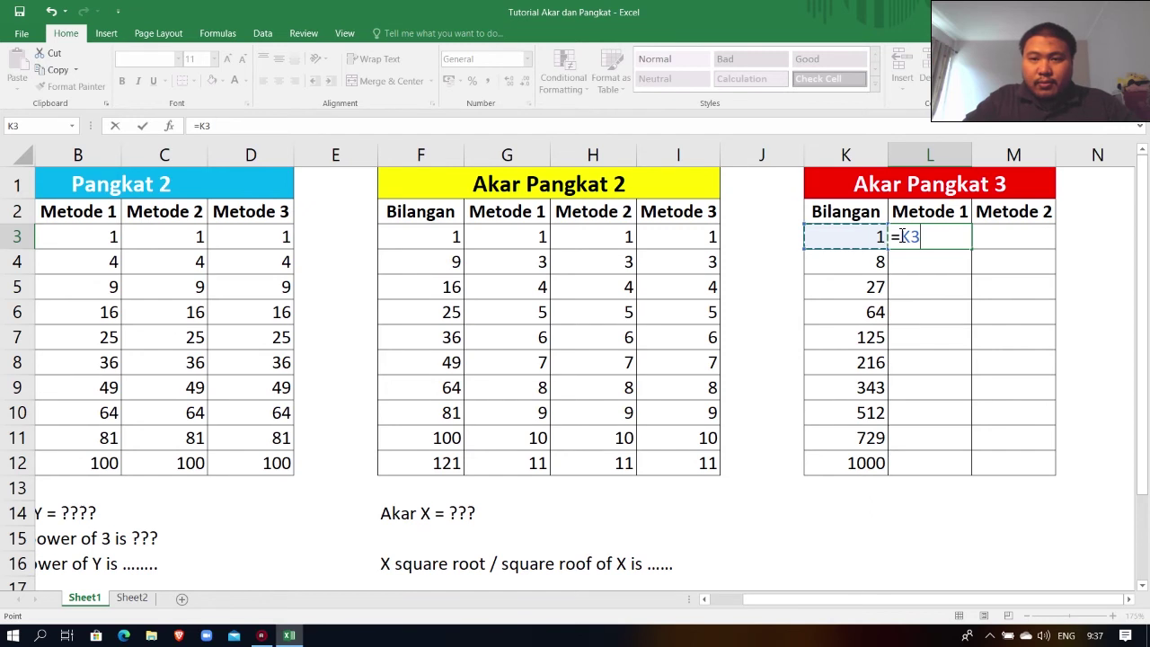
text(^^)
key(BackSpace)
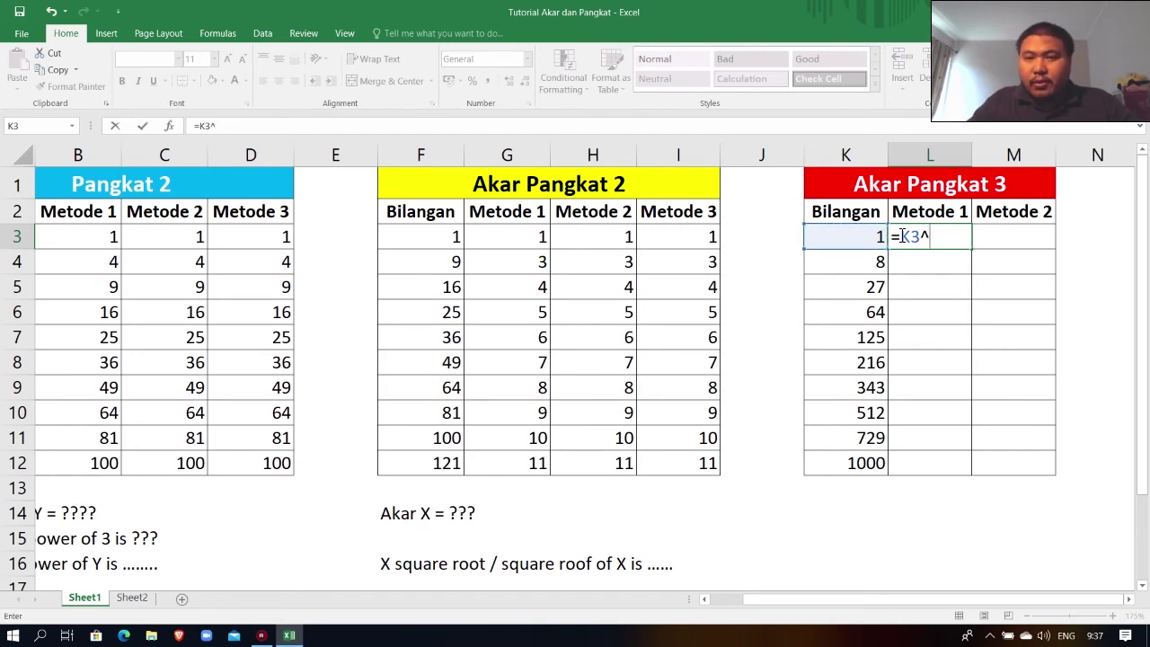
text(()
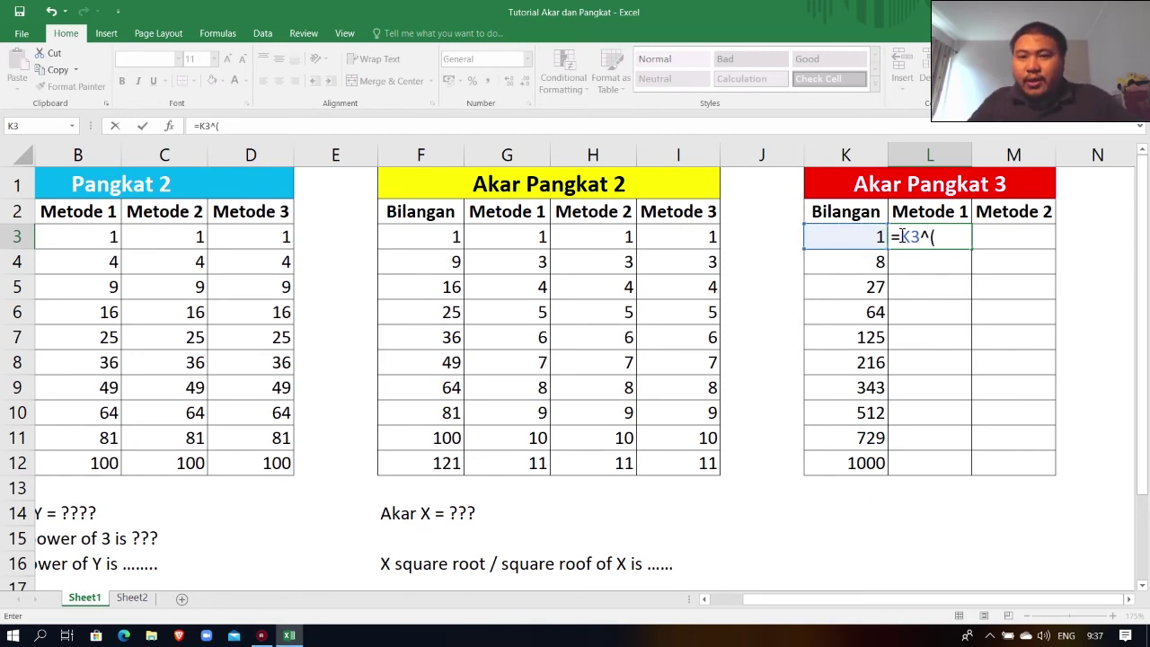
text(1/3))
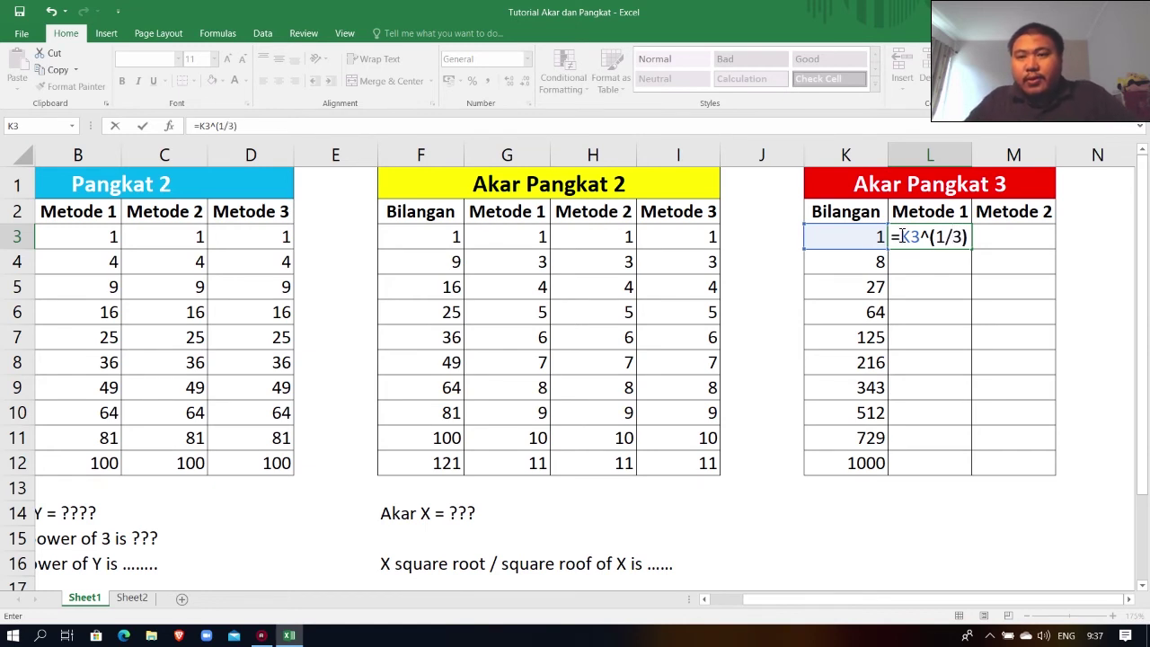
key(Return)
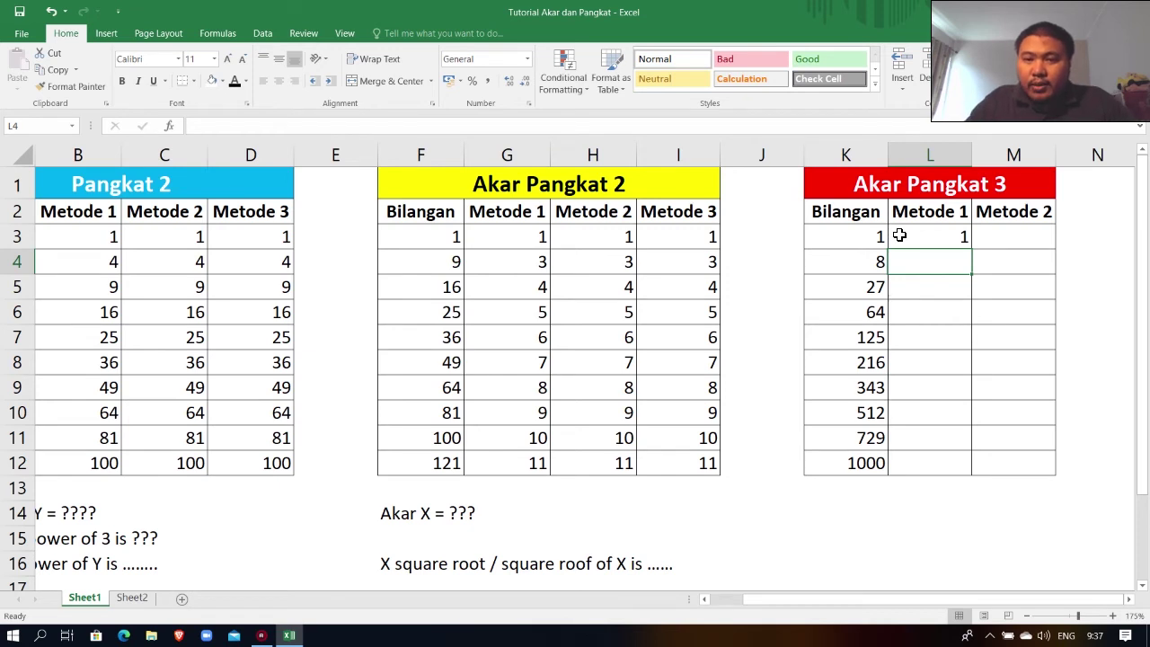
Enter the formula =K4^(1/3) in L4 to take the cube root of the second Bilangan number.
text(=)
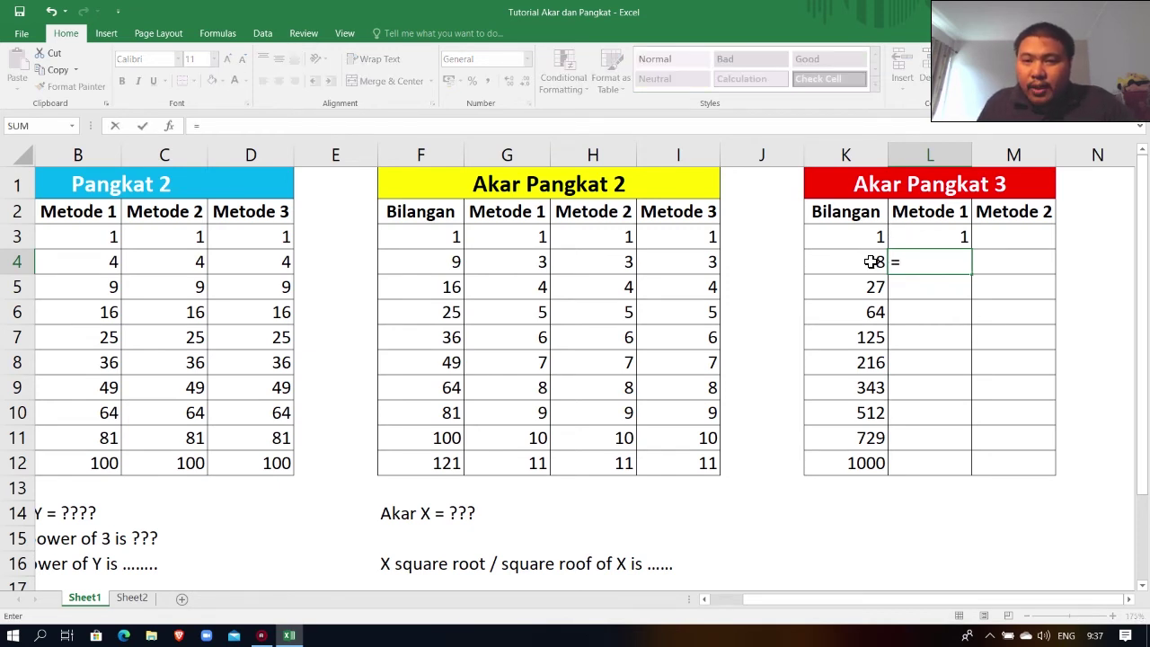
click(872, 262)
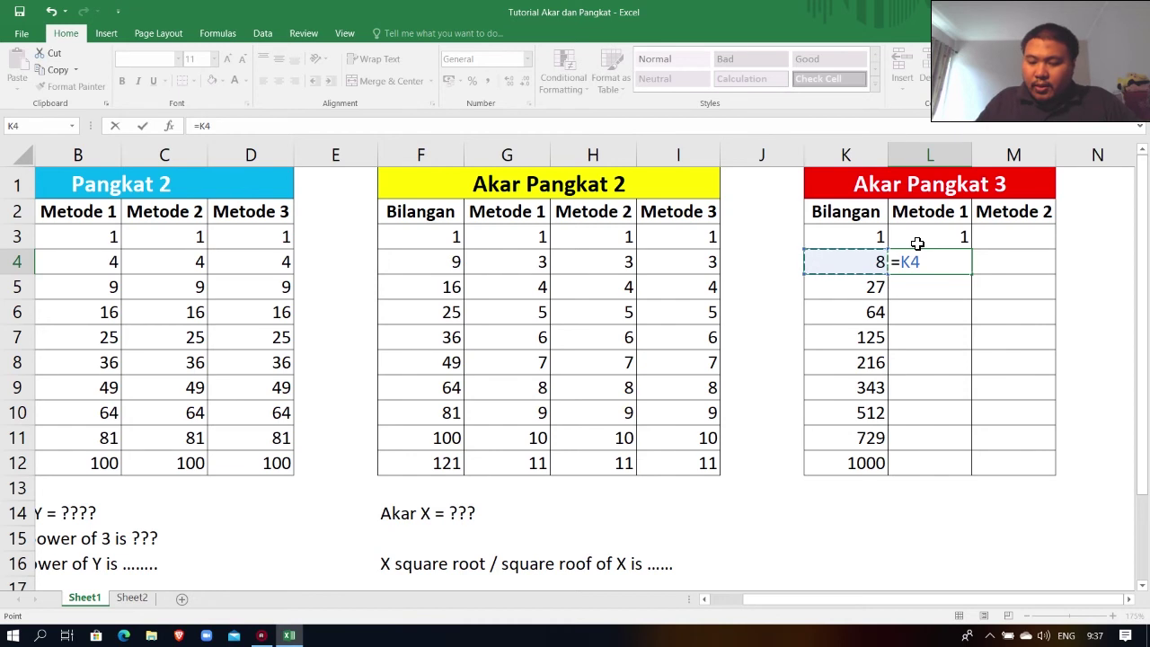
text(^^)
key(BackSpace)
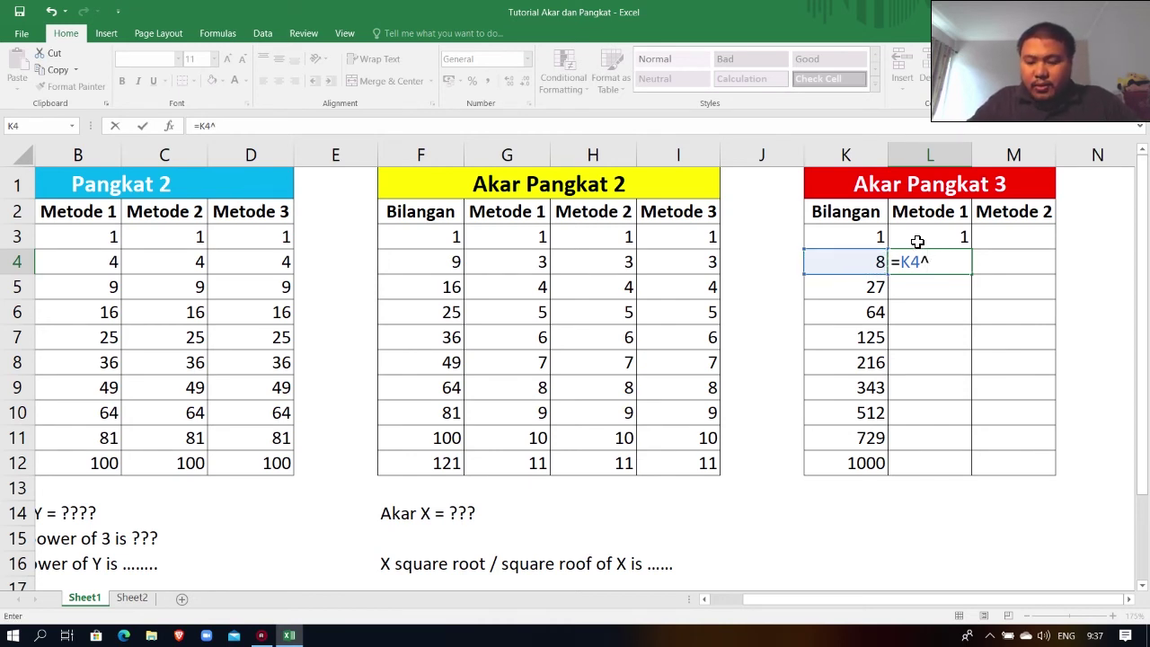
text((1/3)
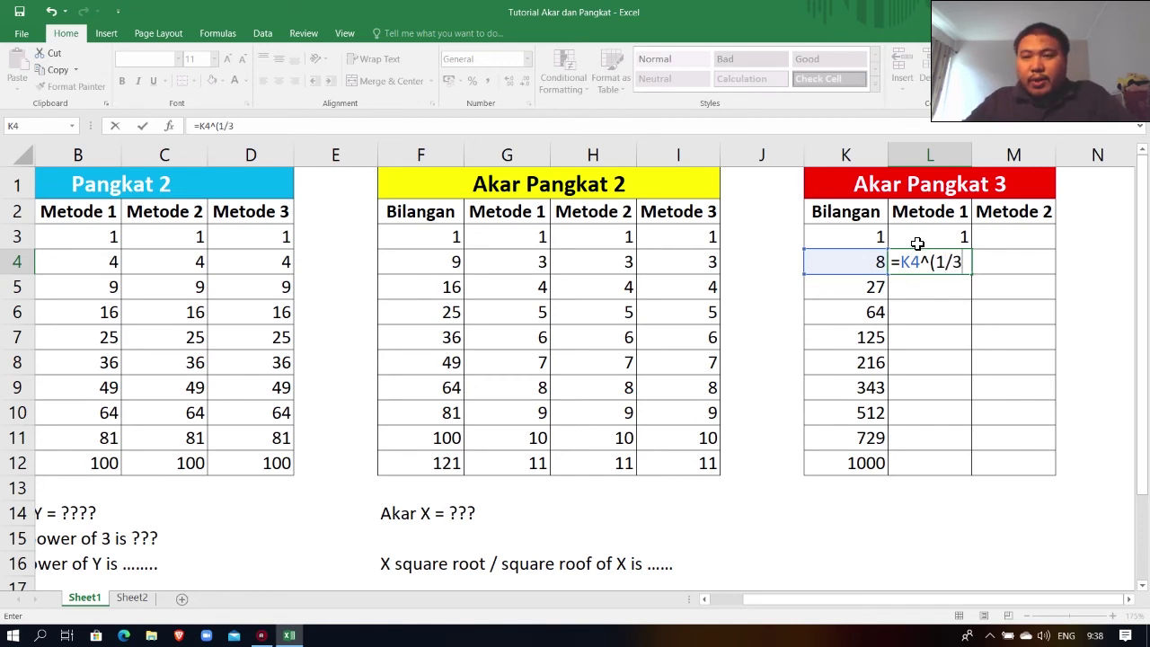
text())
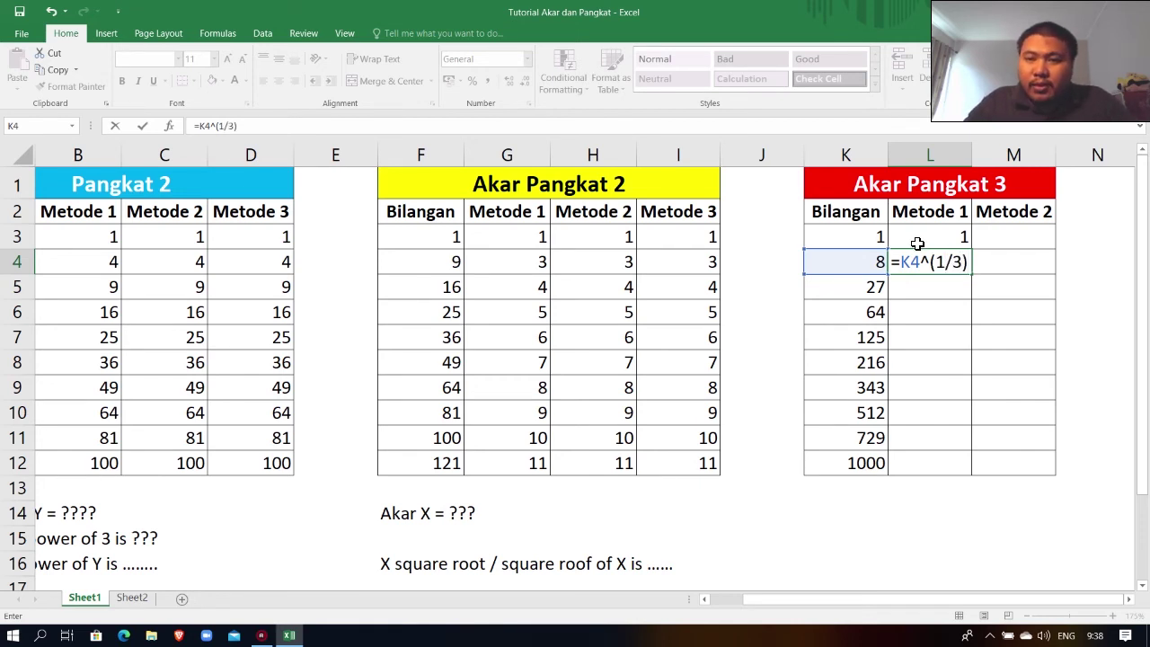
key(Return)
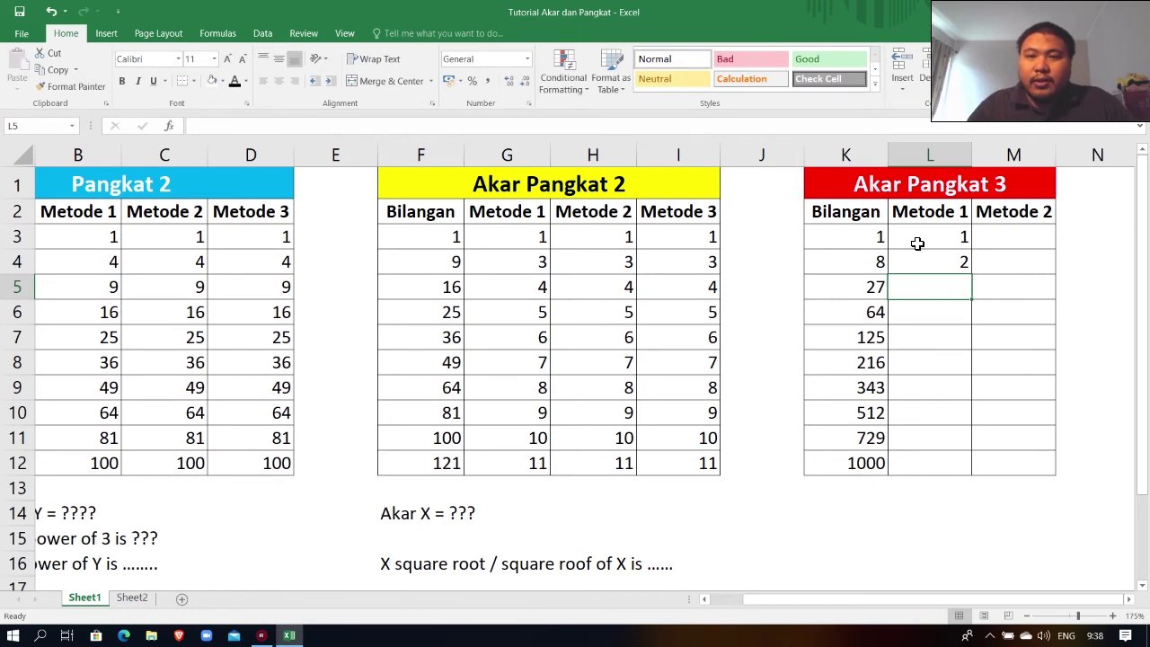
Fill the exponent formulas from L3:L4 down through L12 to complete the Metode 1 column of the Akar Pangkat 3 table.
key(Up)
key(Up)
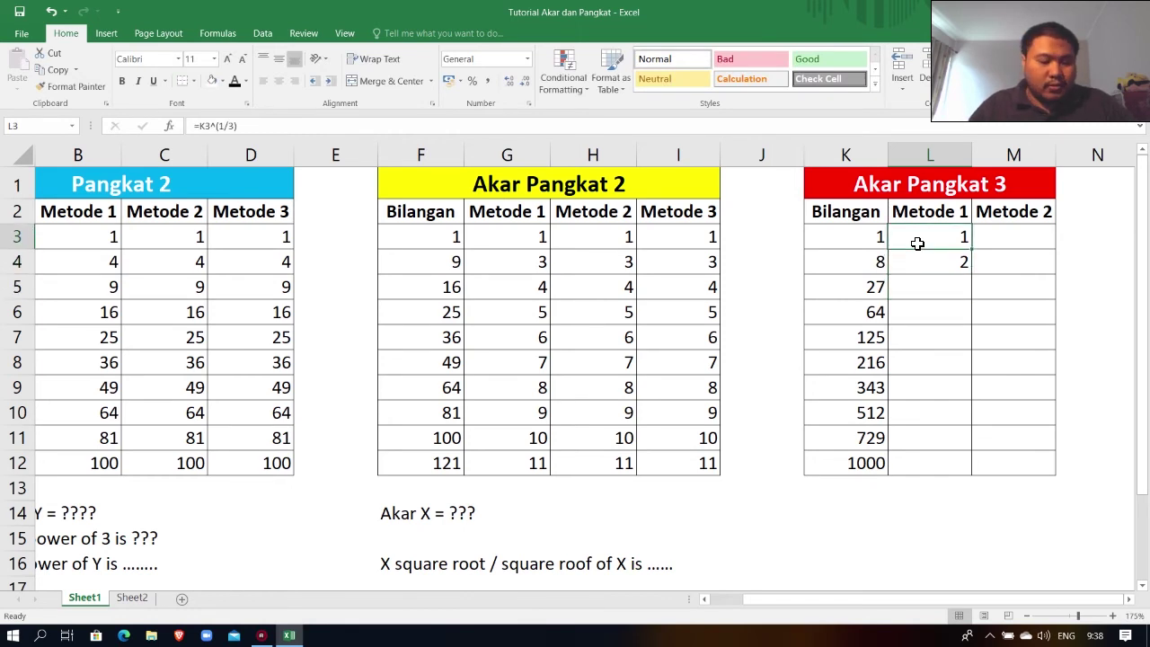
key(shift+Down)
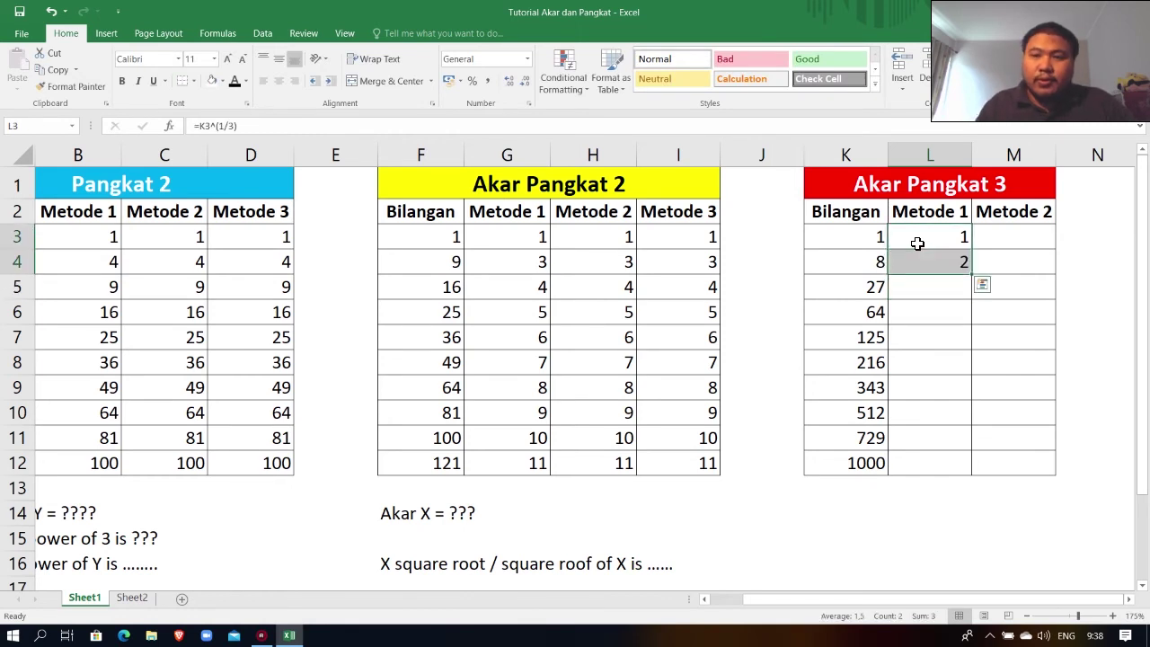
double_click(974, 278)
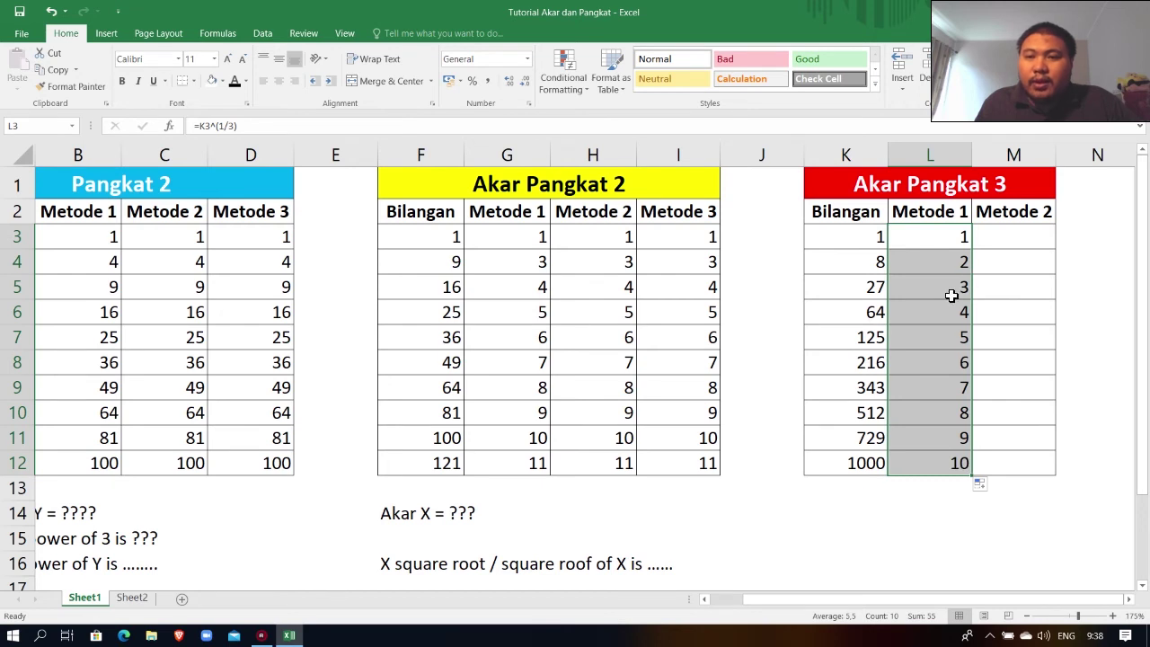
click(958, 438)
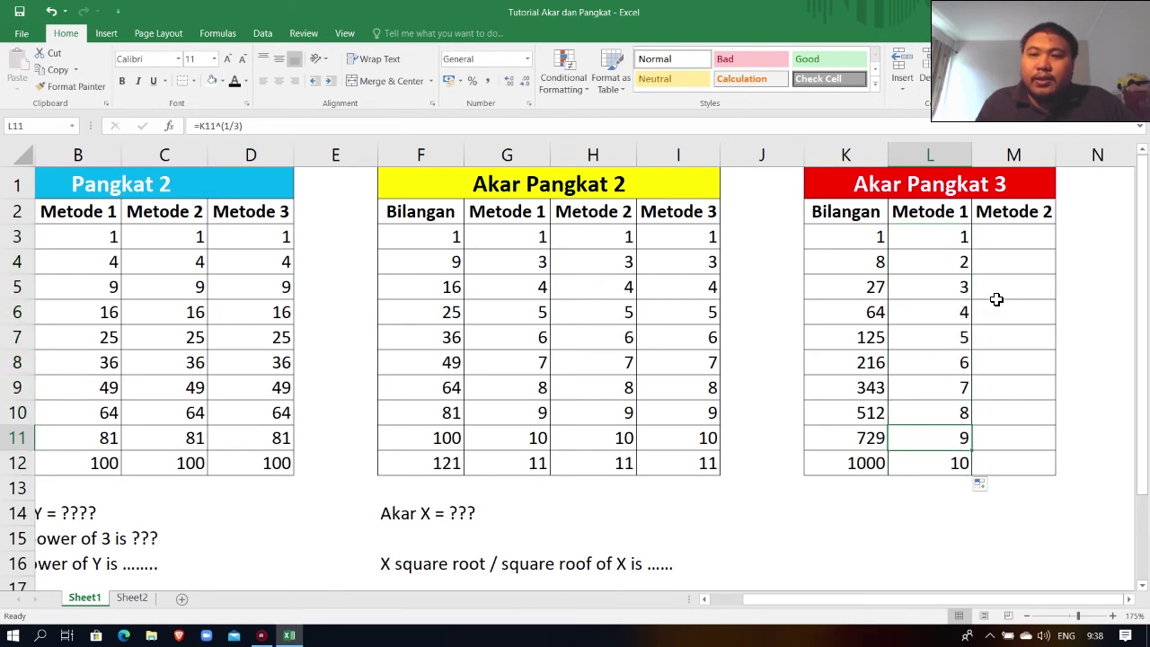
Enter the formula =POWER(K3;1/3) in M3 as the first Metode 2 cube root.
click(960, 236)
click(1007, 232)
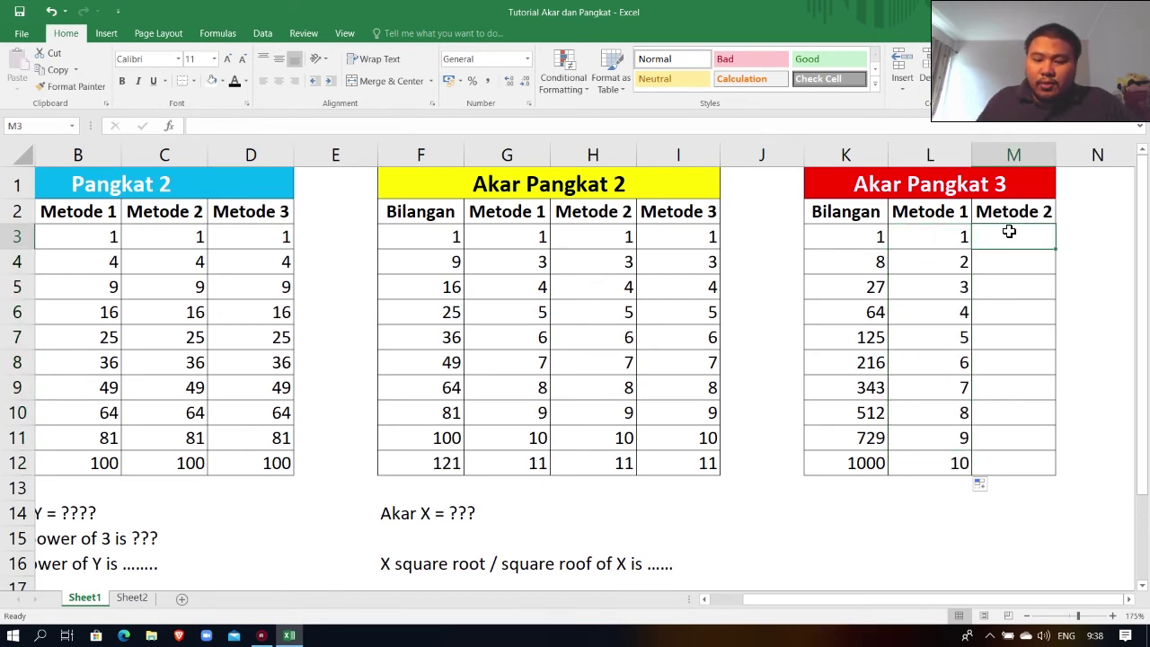
text(=power)
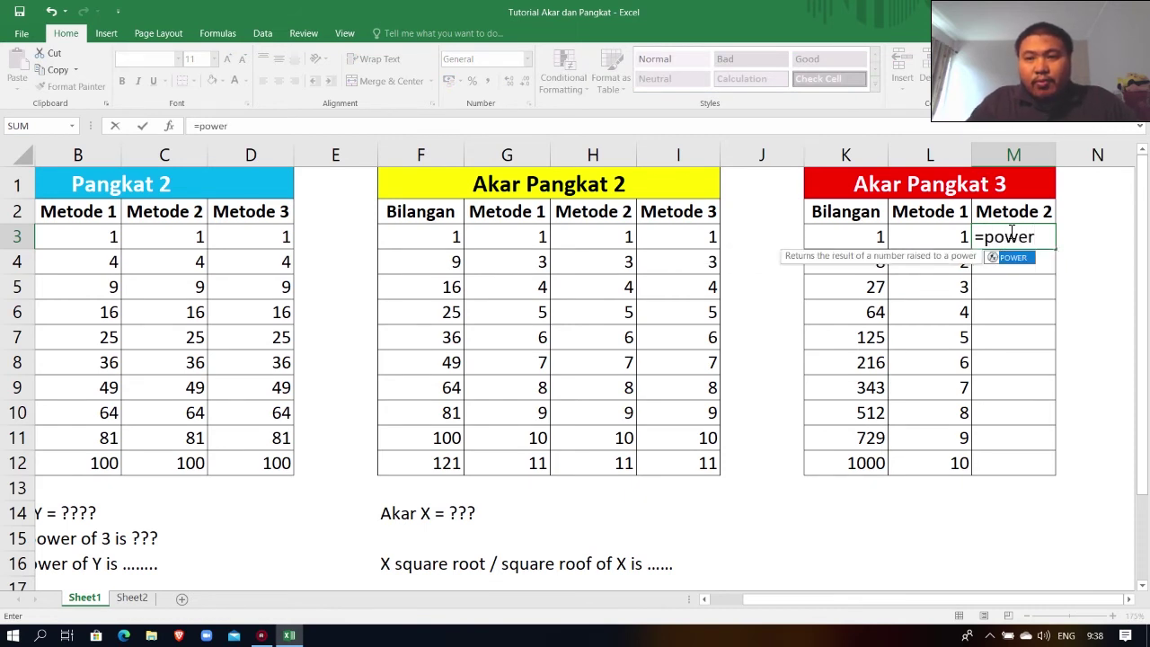
key(Tab)
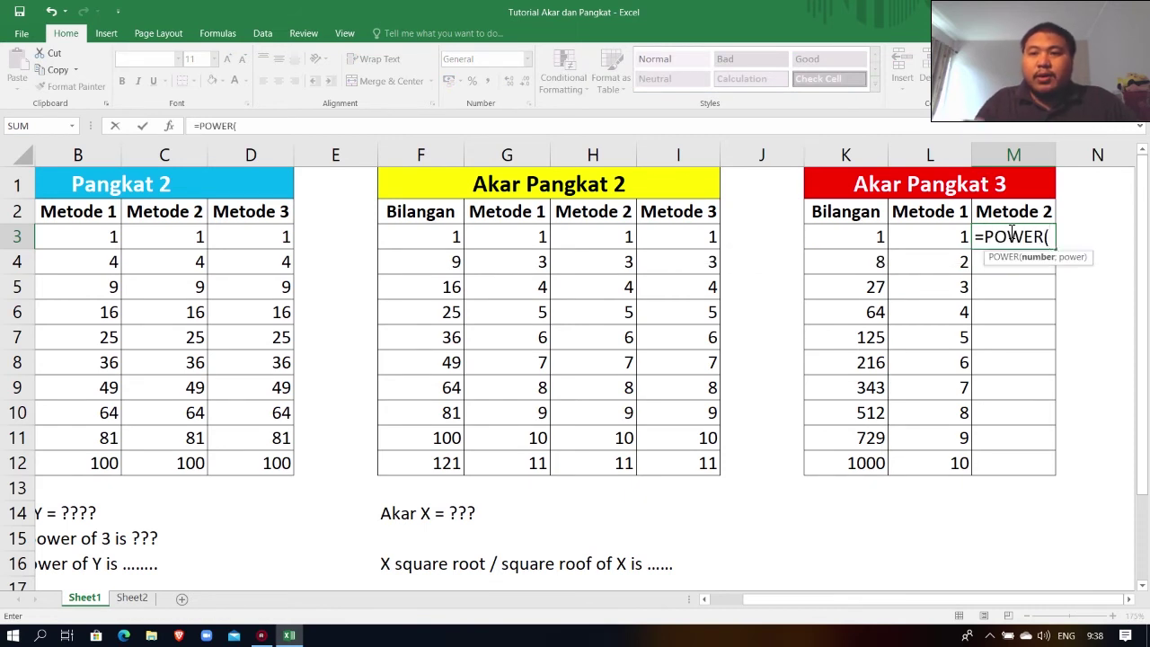
click(869, 241)
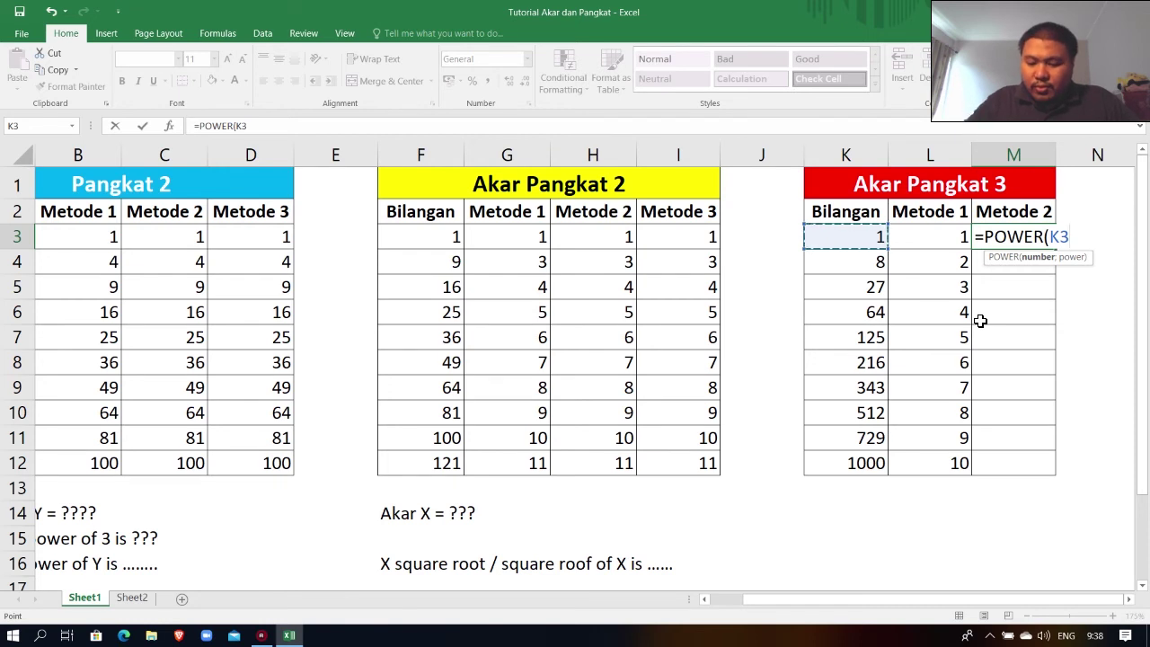
text(;)
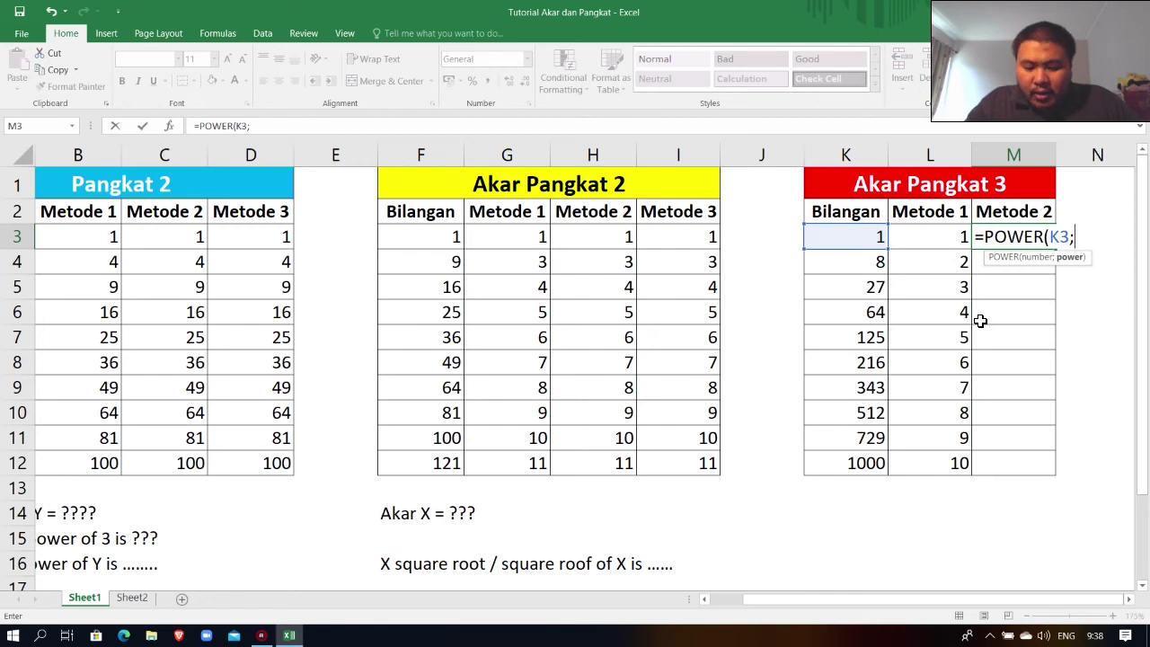
text(1/3)
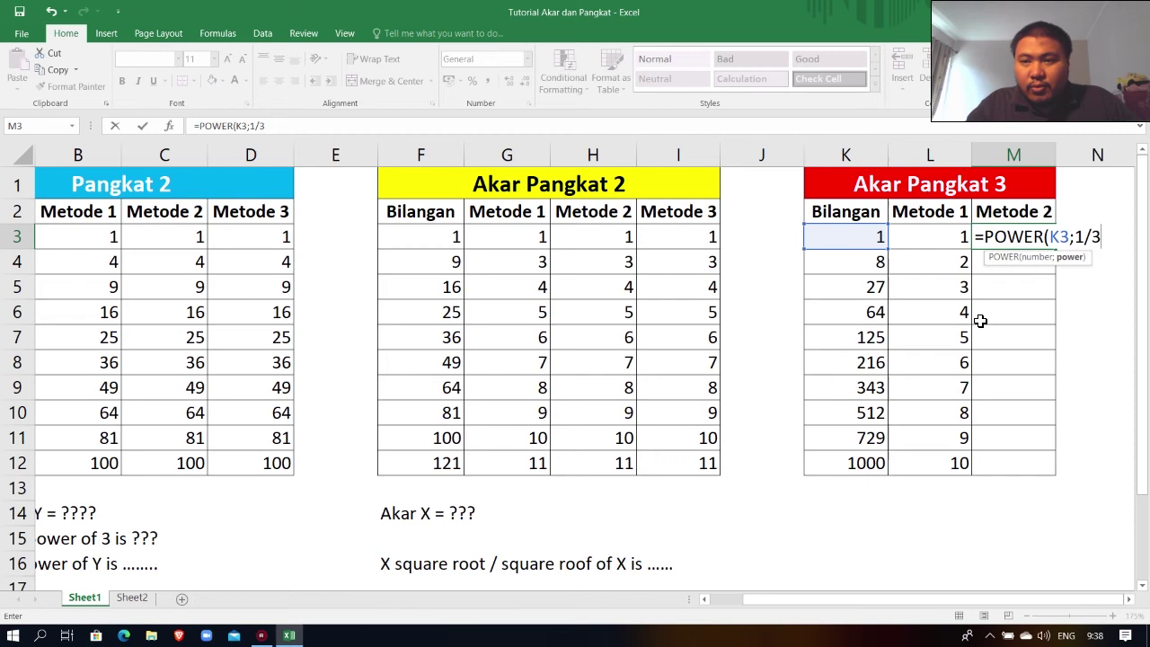
text())
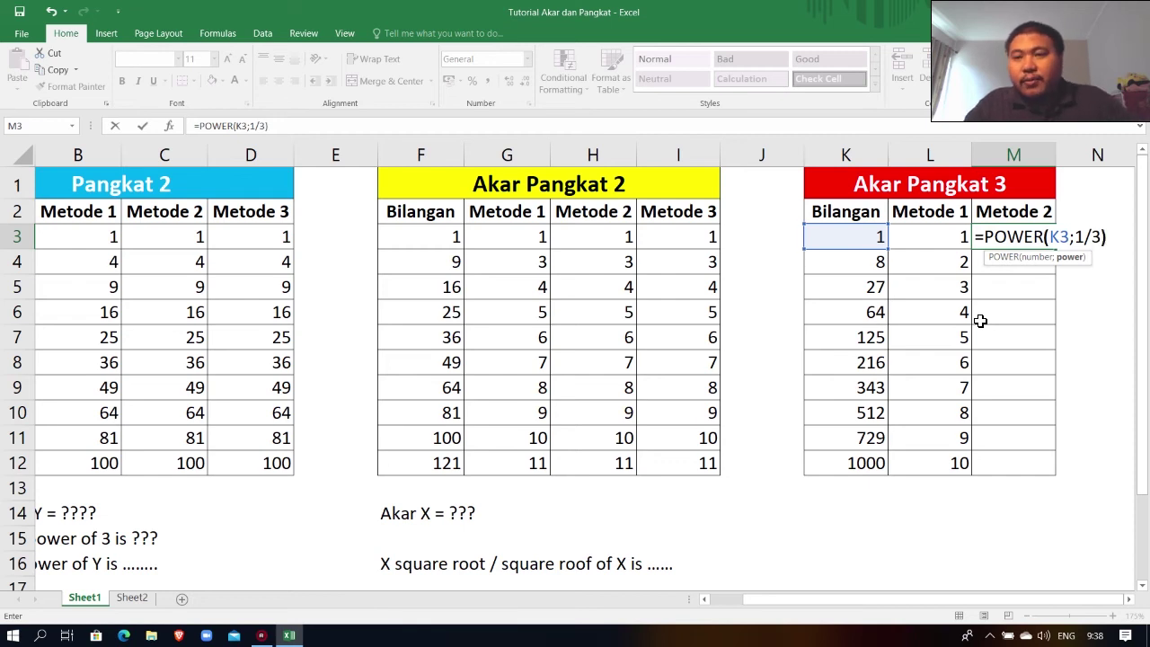
key(Return)
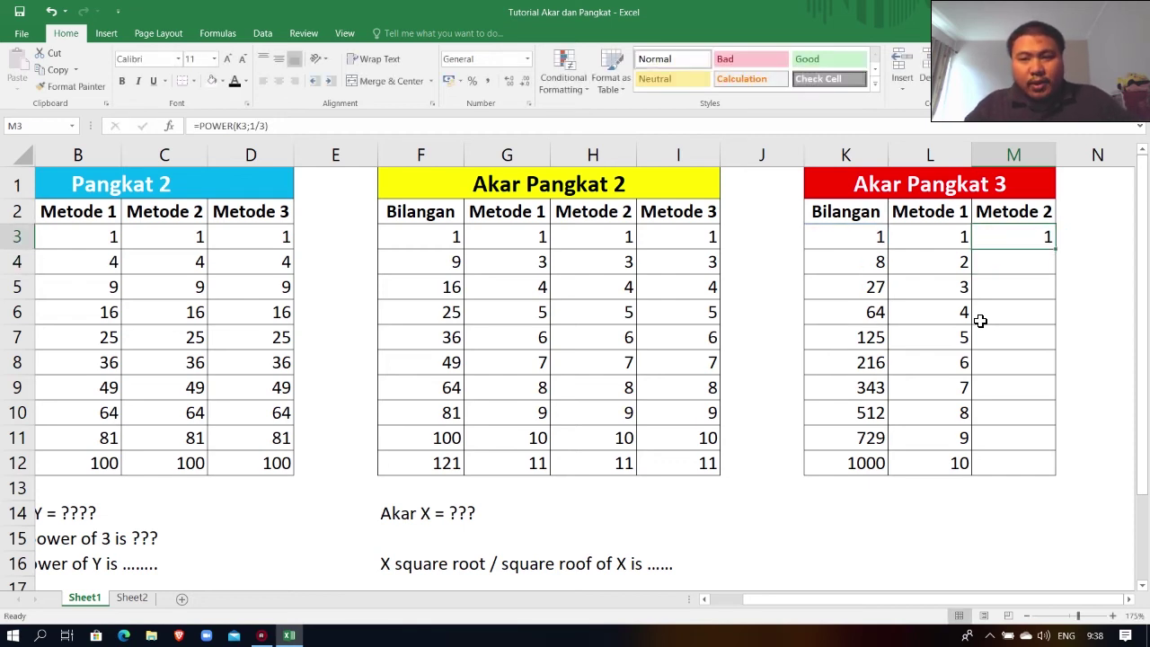
Enter the formula =POWER(K4;1/3) in M4 to take the cube root of the second number.
text(=)
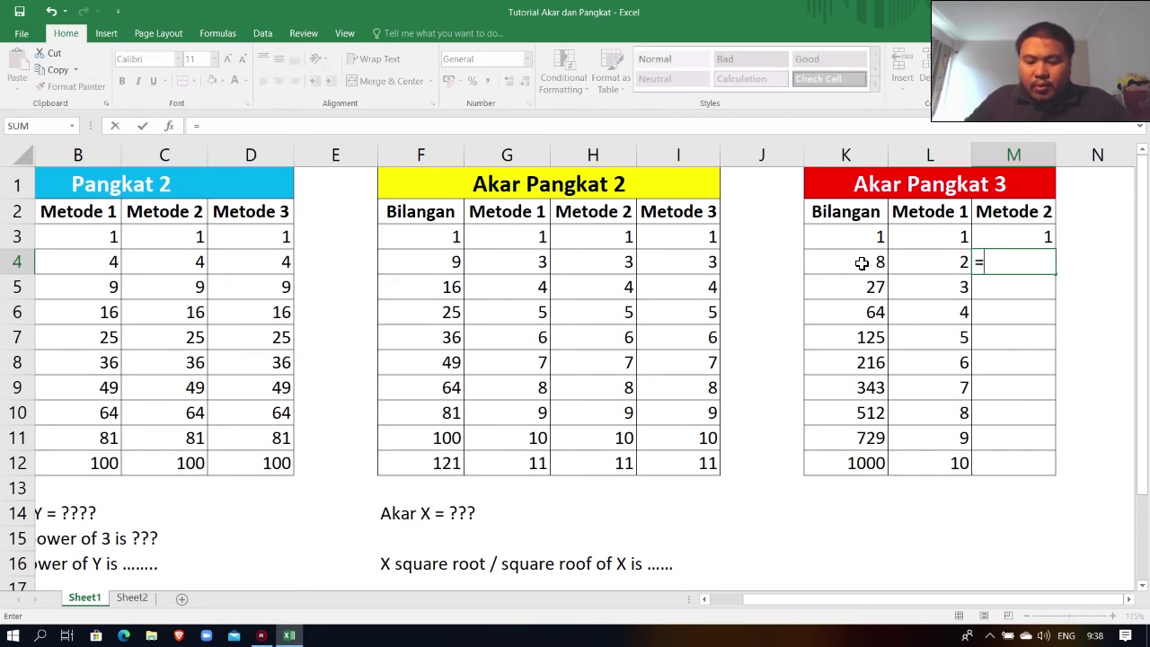
text(power)
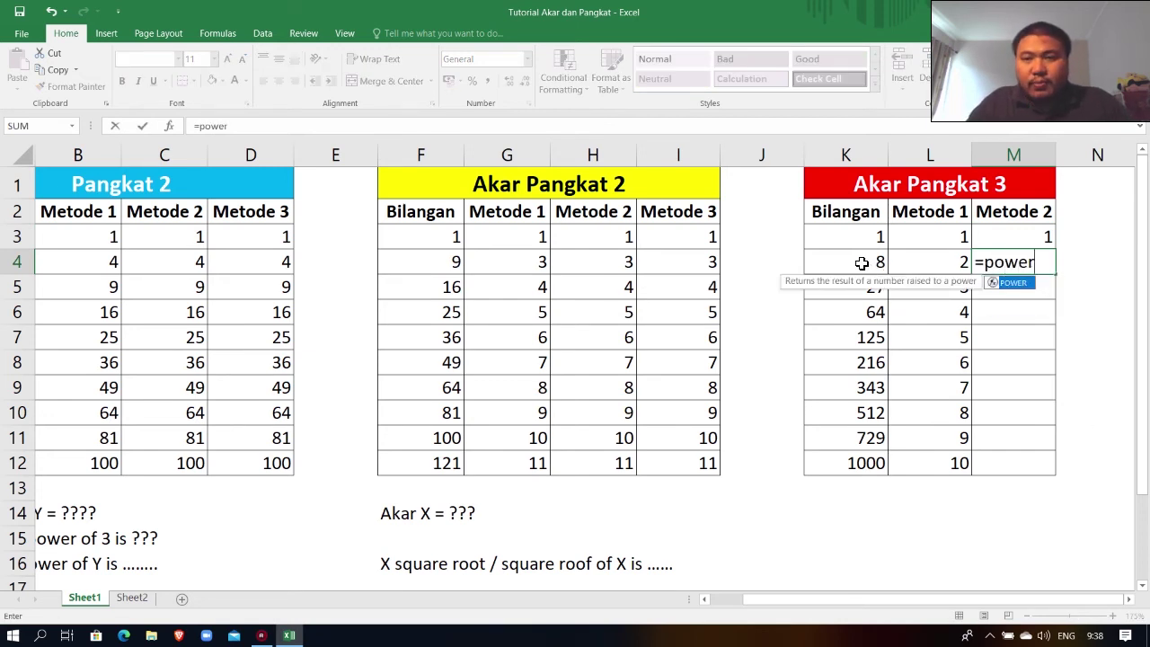
key(Tab)
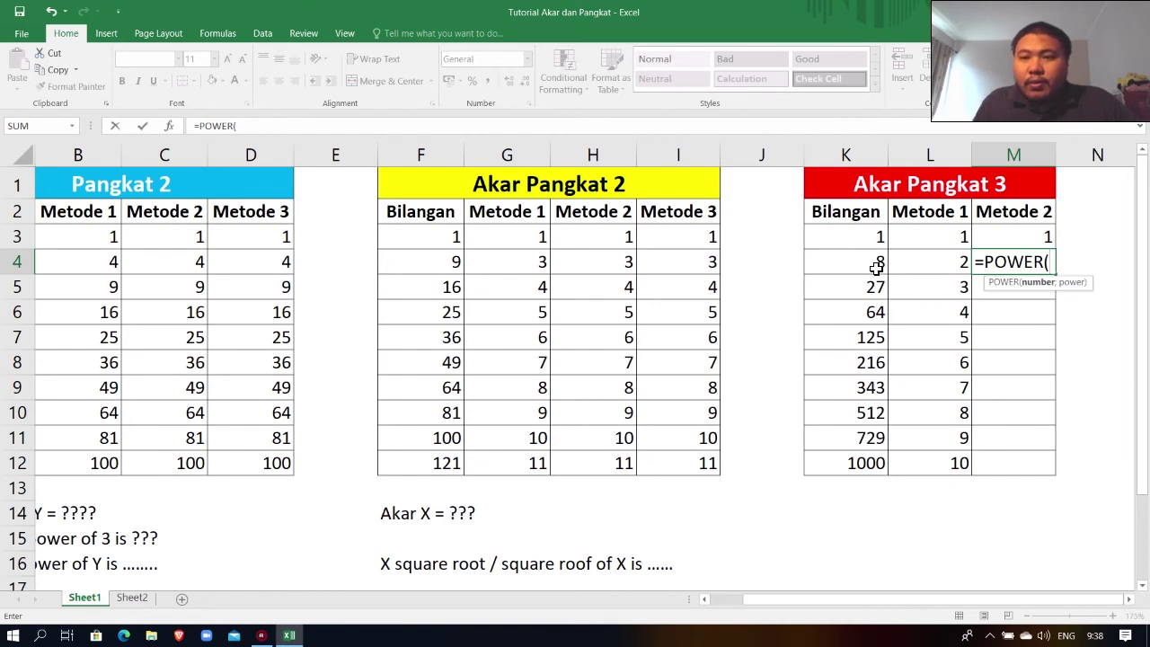
click(868, 261)
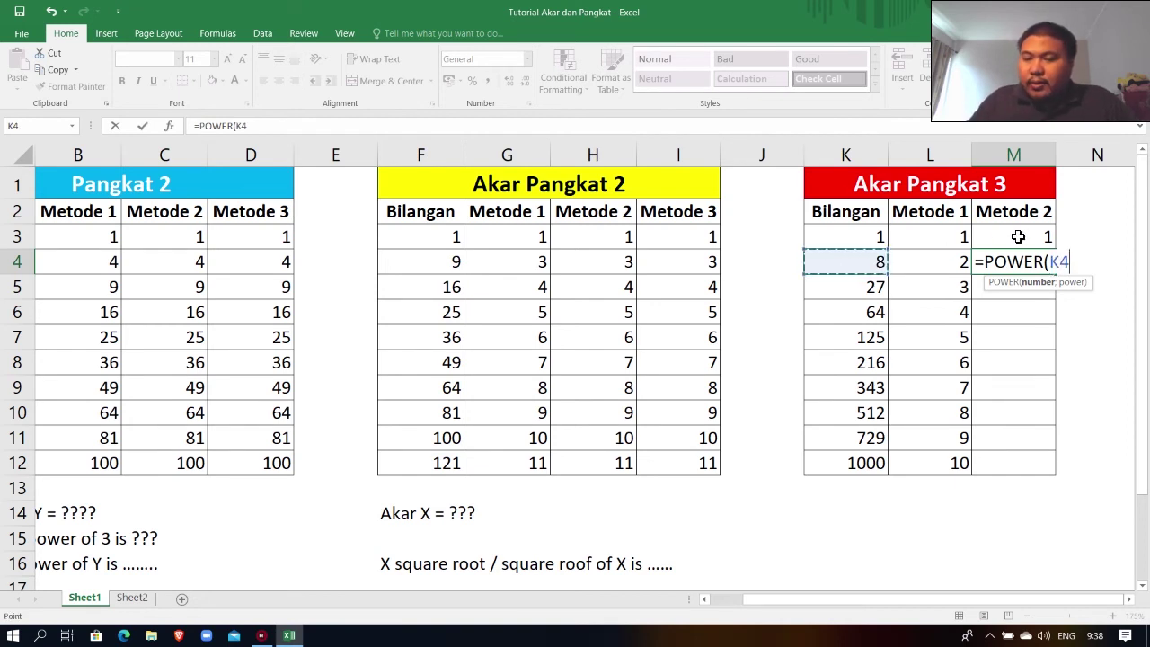
text(;)
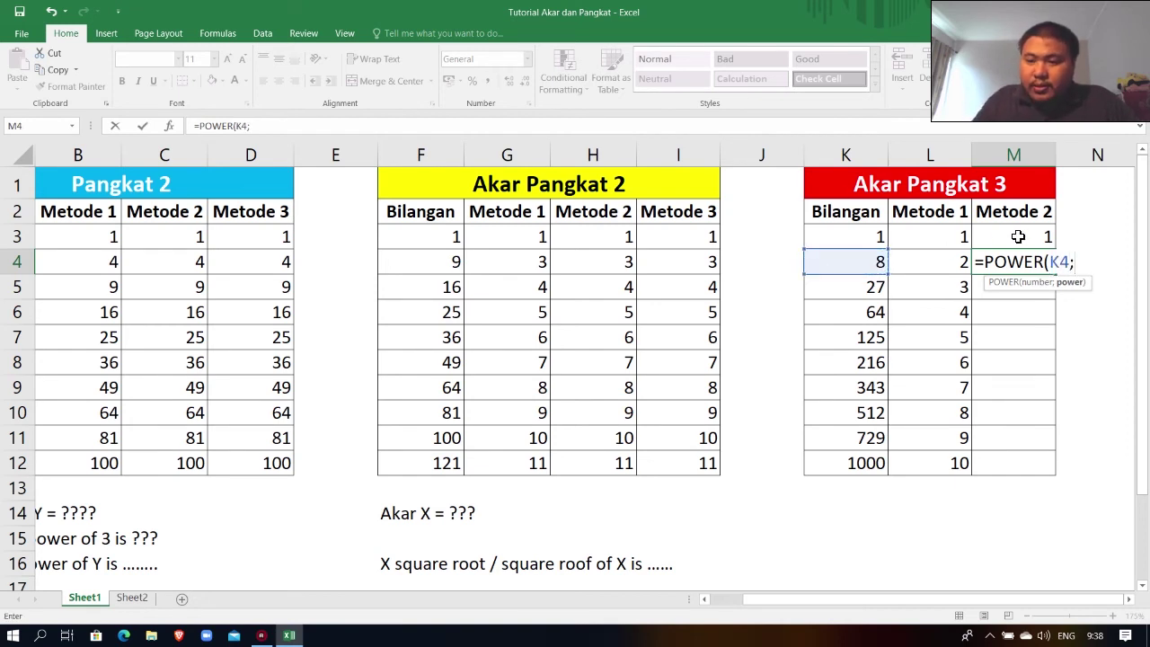
text(1/3)
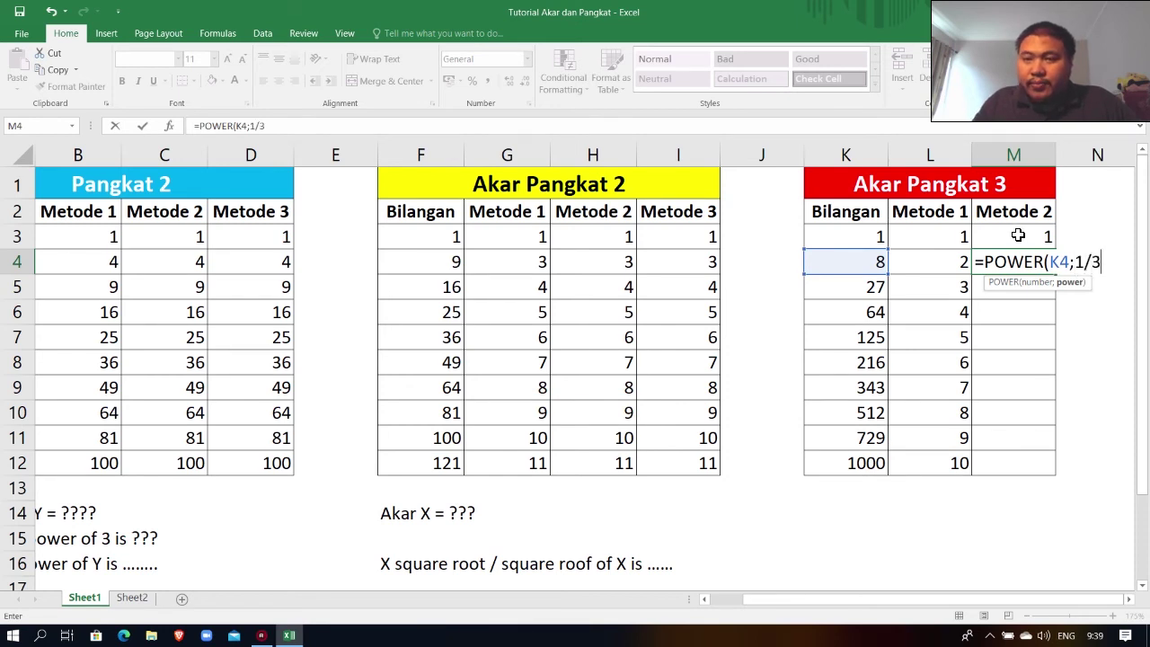
text())
key(Return)
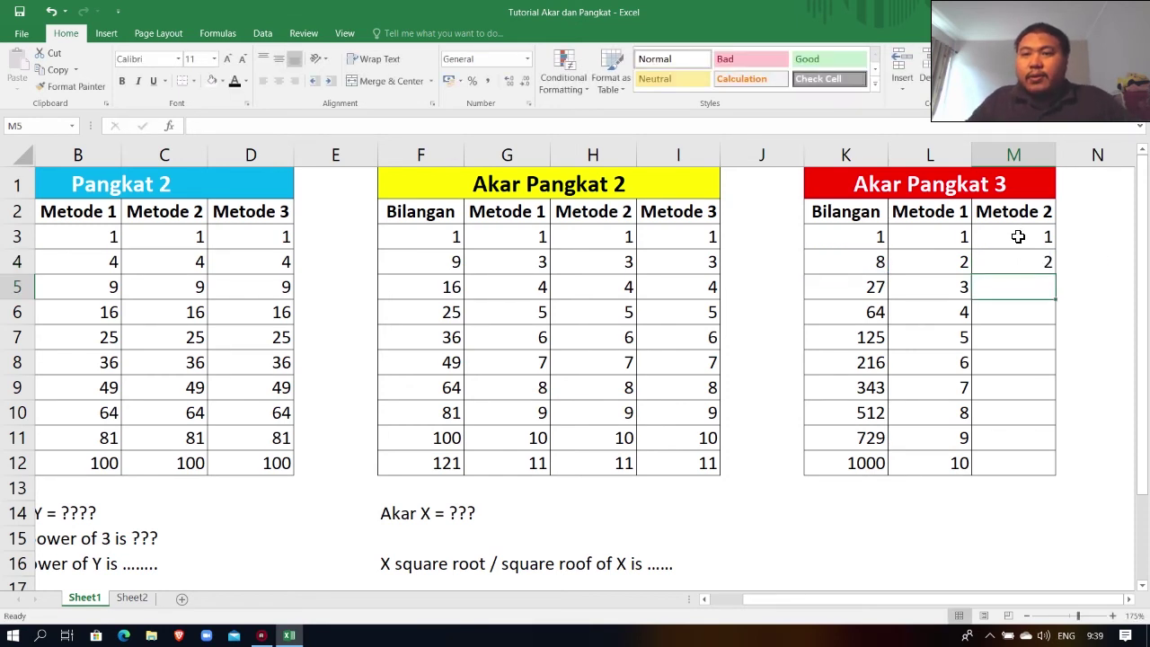
Fill the POWER formulas from M3:M4 down through M12 to complete the Metode 2 column of the Akar Pangkat 3 table.
click(1018, 236)
key(shift+Down)
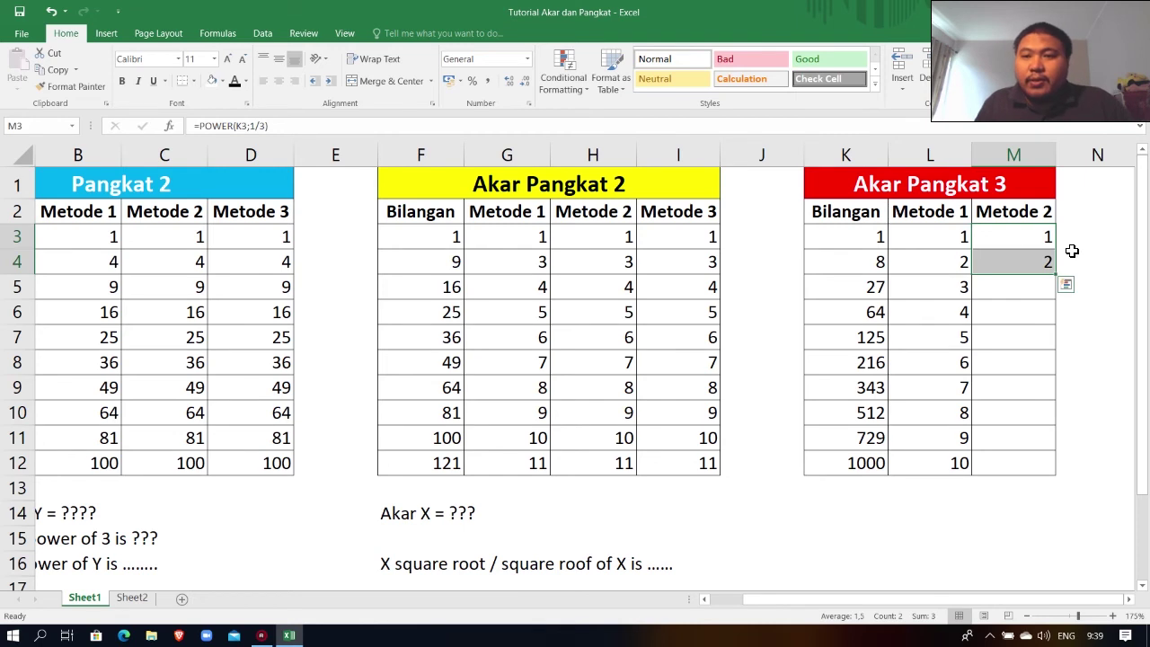
double_click(1056, 273)
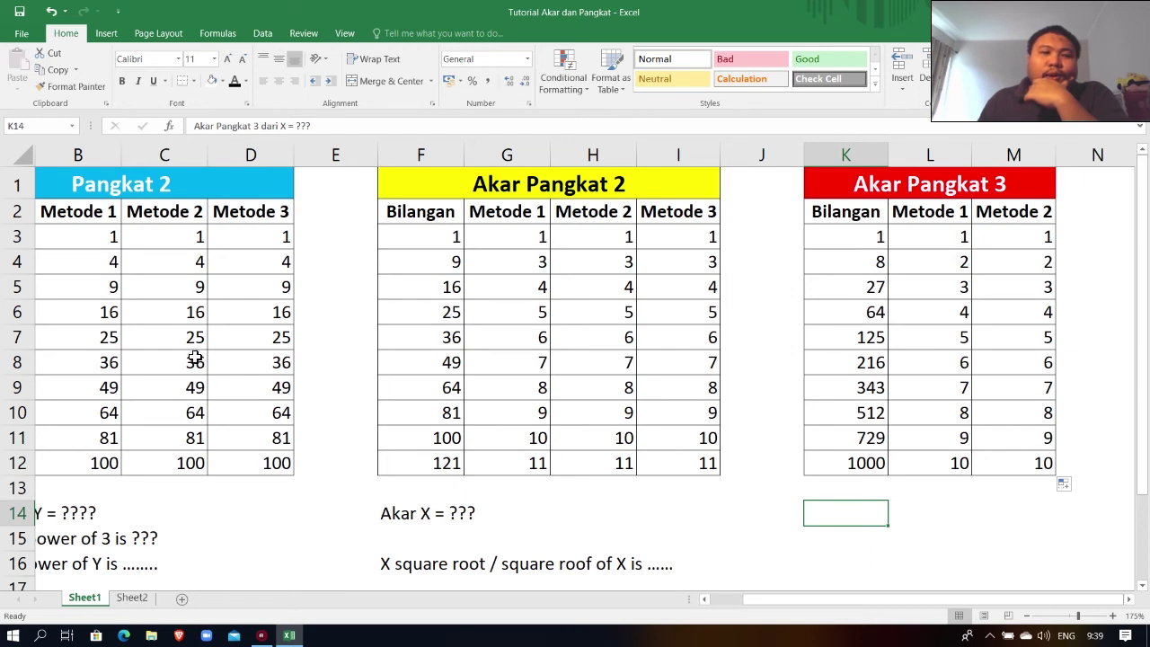
Select the Pangkat 2 title in A1 and review the completed tables from column A onward.
click(113, 191)
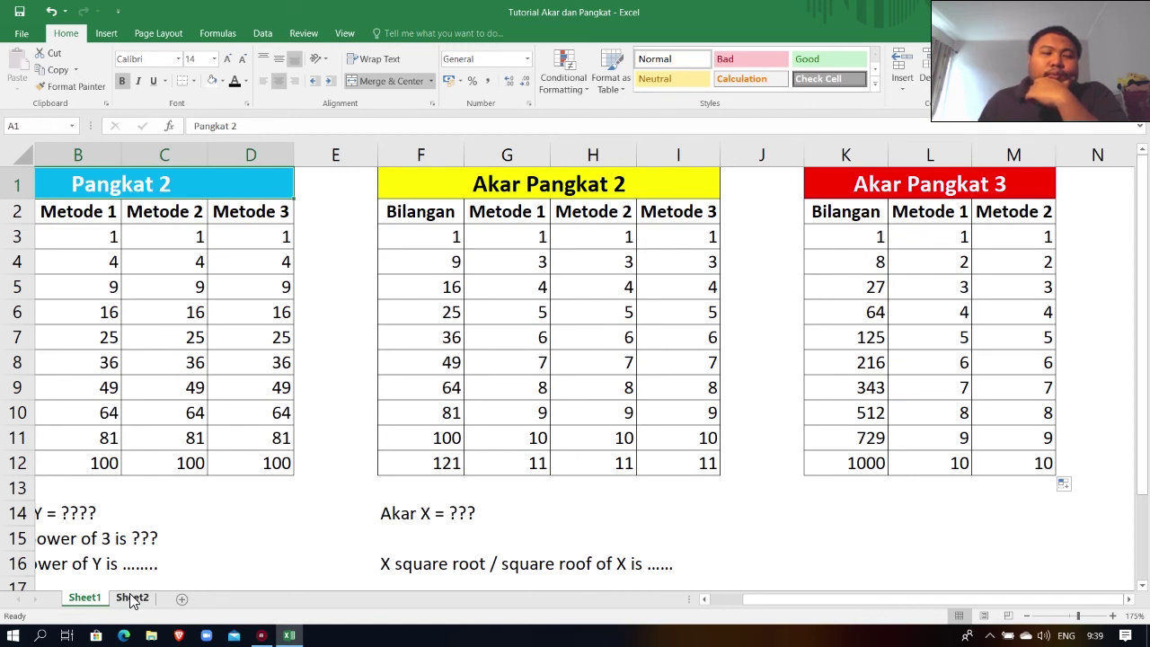
drag(818, 596, 758, 609)
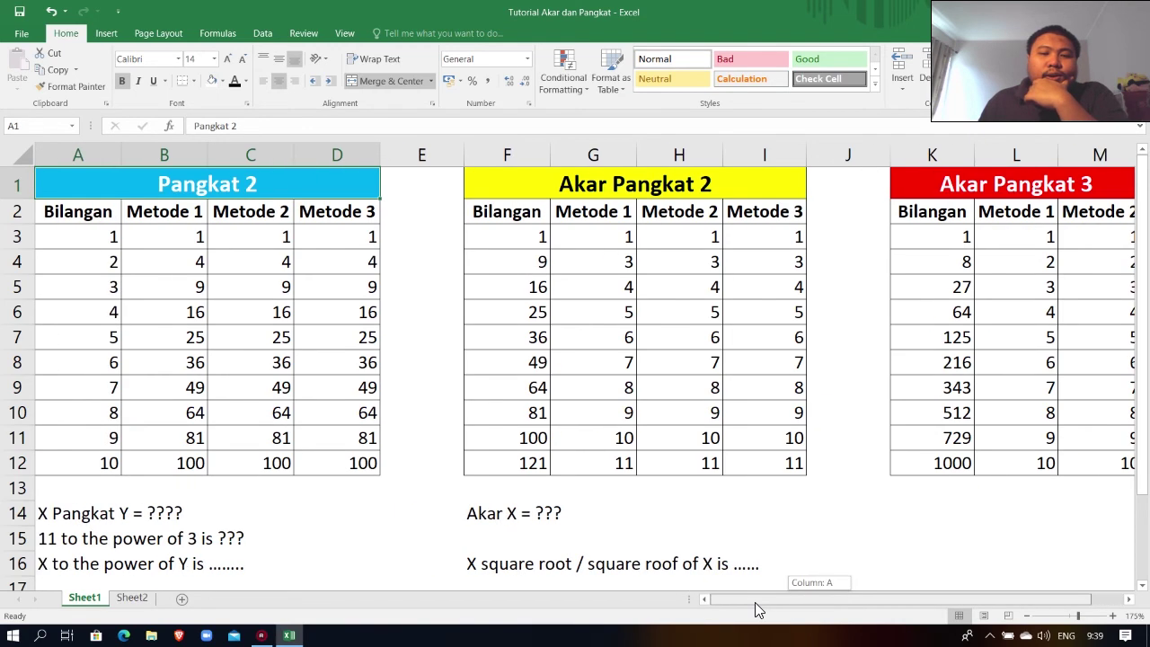
Enter the formula =54^200 in cell A1 of Sheet2.
click(132, 597)
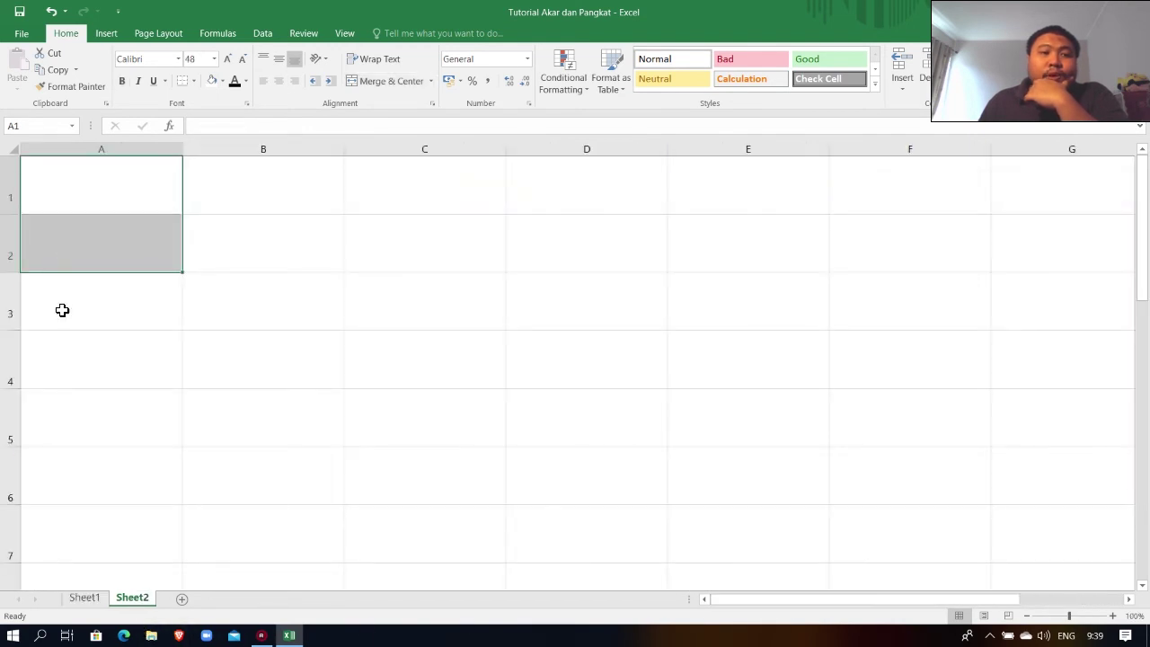
click(86, 193)
text(=)
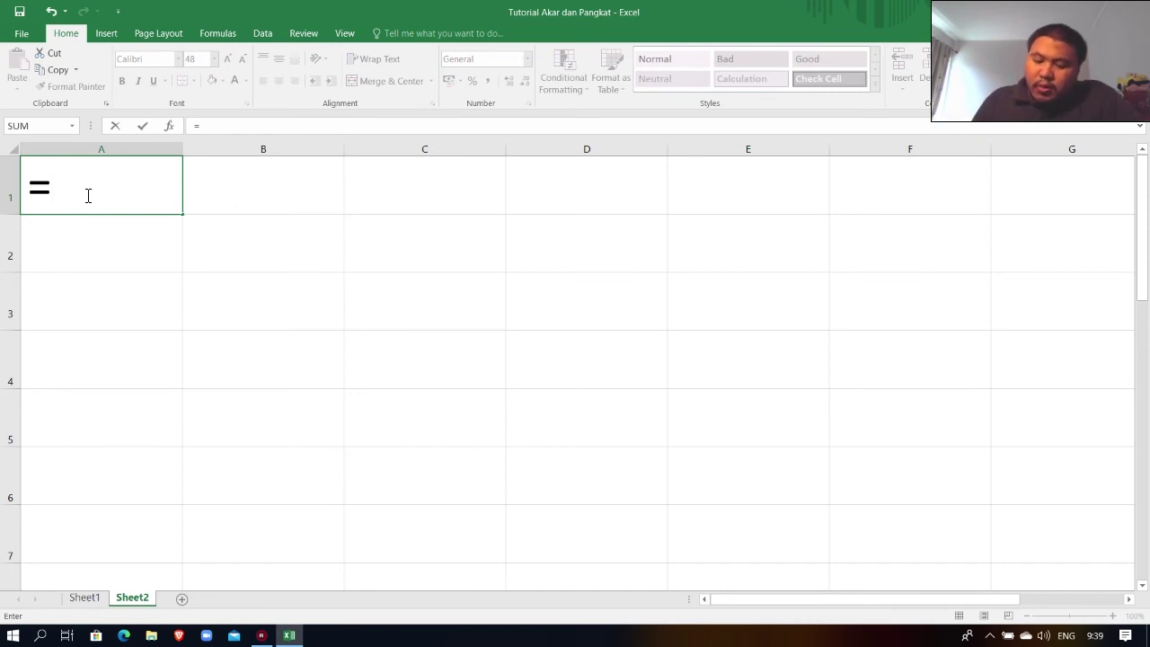
text(54)
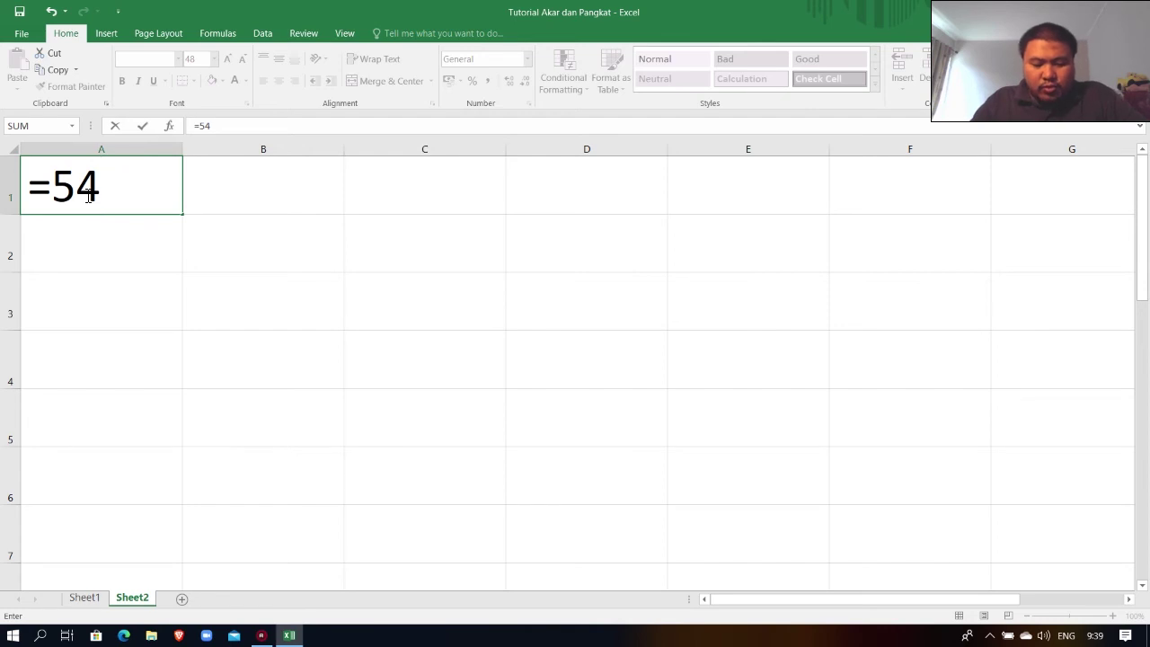
text(^^)
key(BackSpace)
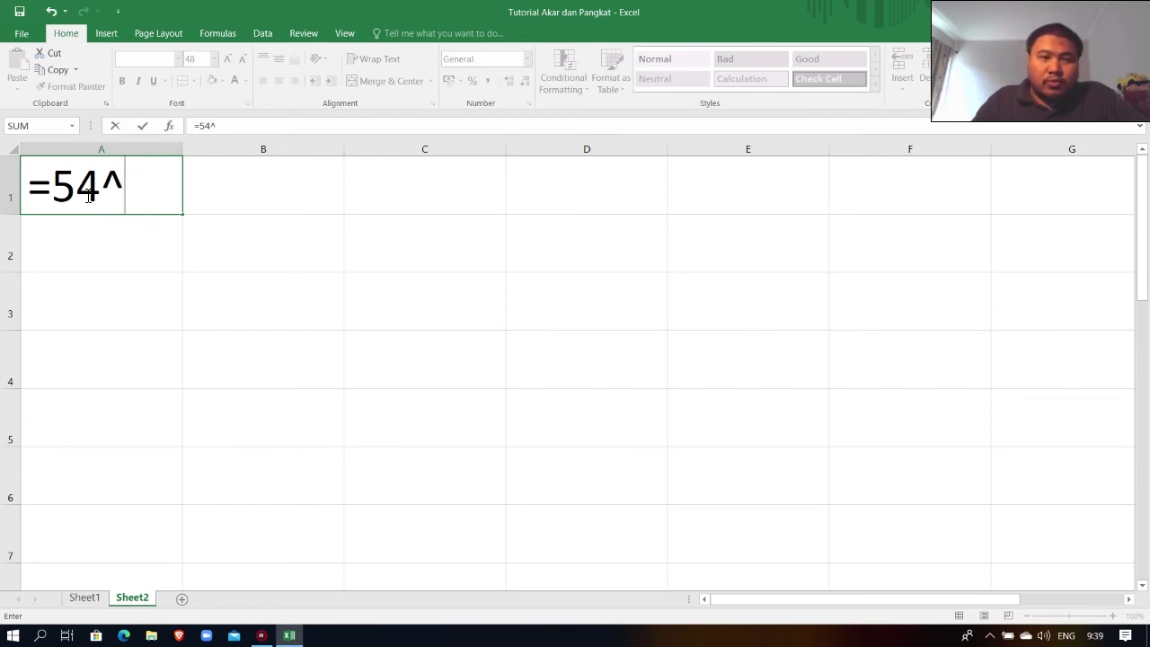
text(200)
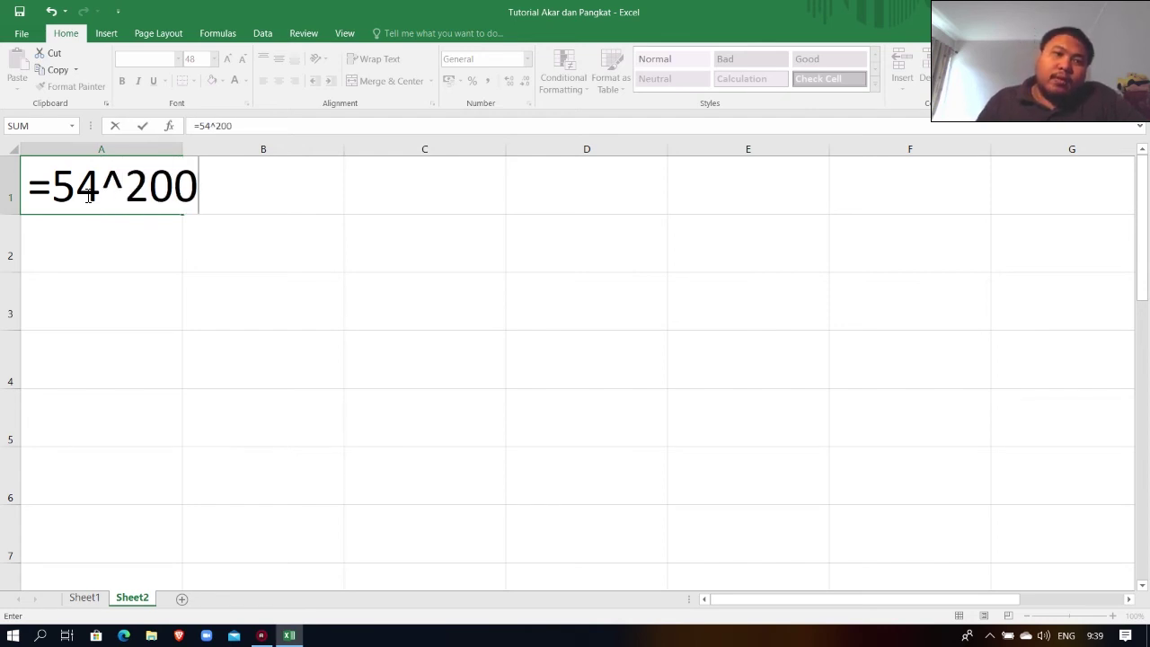
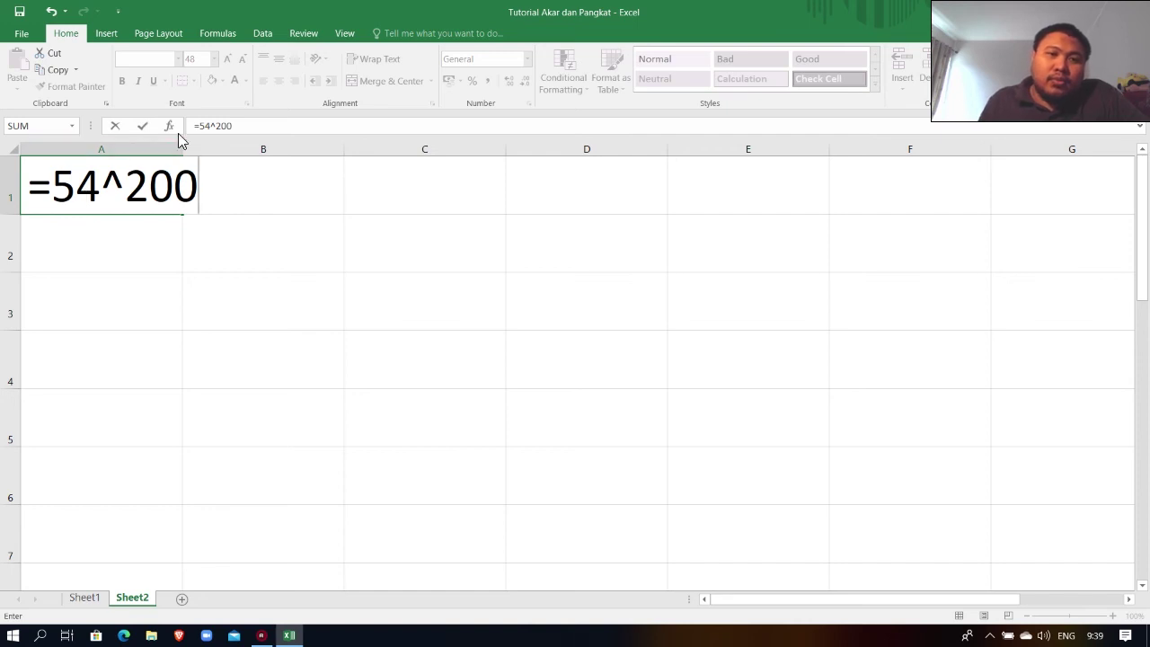
click(216, 130)
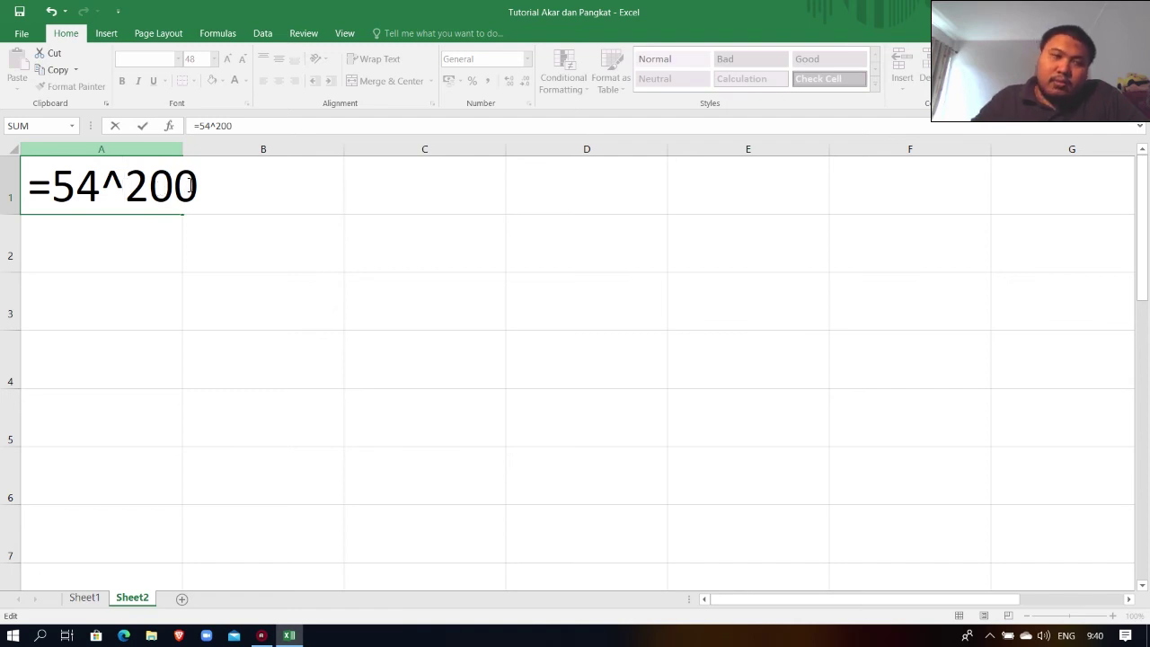
key(Return)
click(145, 195)
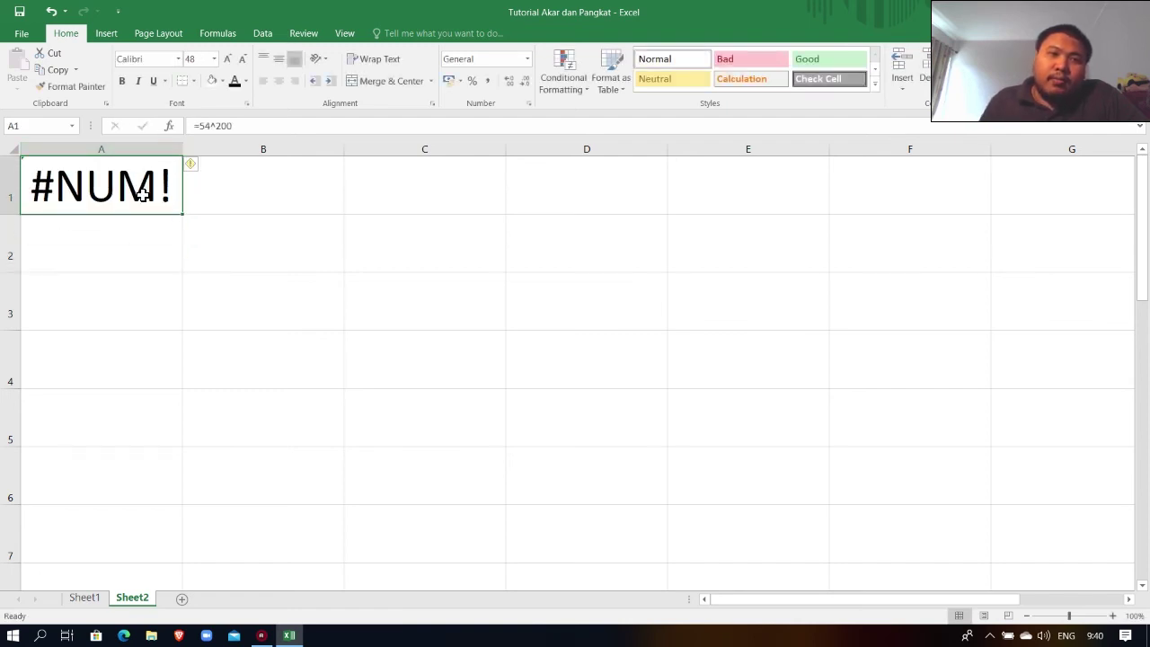
Change the formula in A1 to =54^20 and widen column A slightly.
click(233, 127)
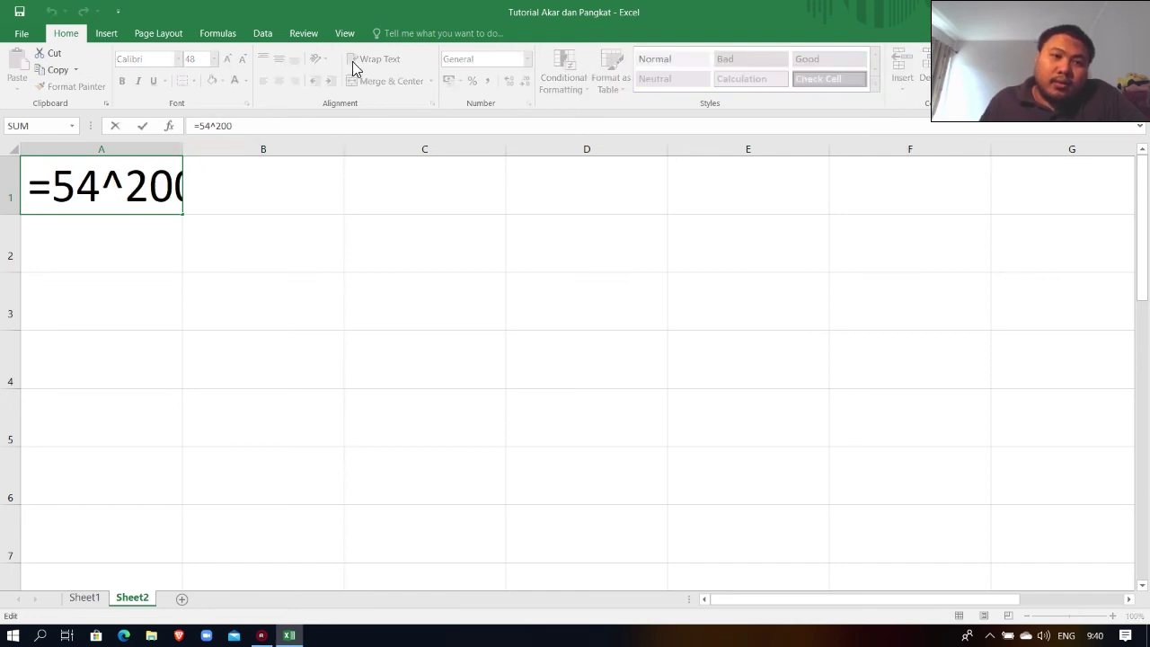
key(BackSpace)
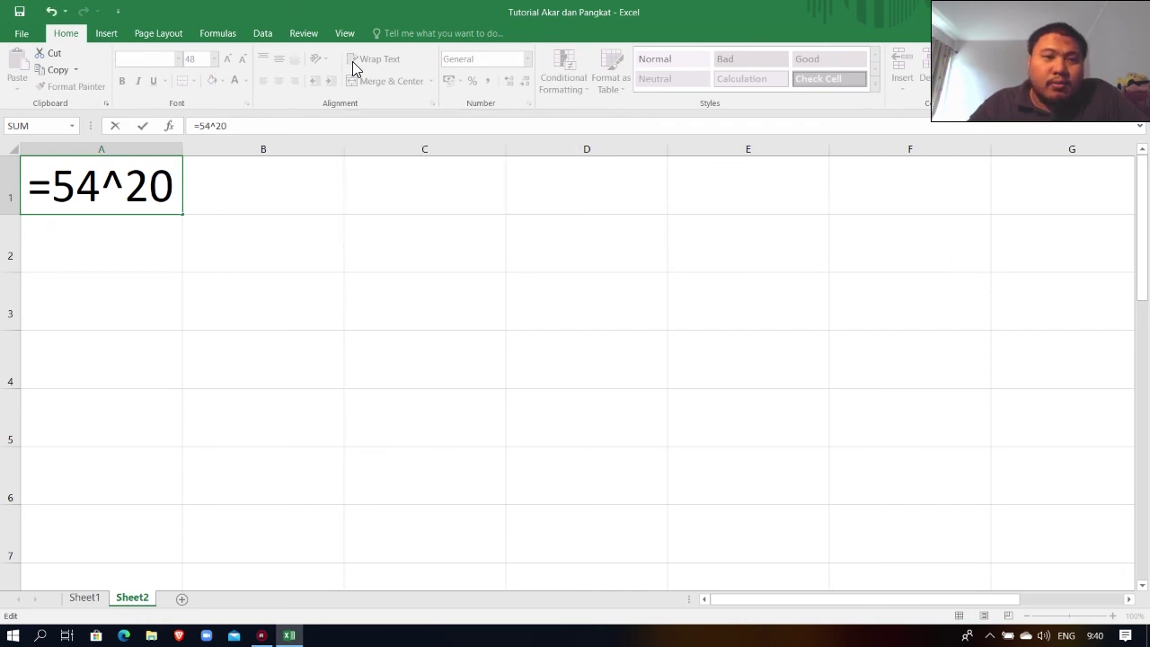
key(Return)
key(Up)
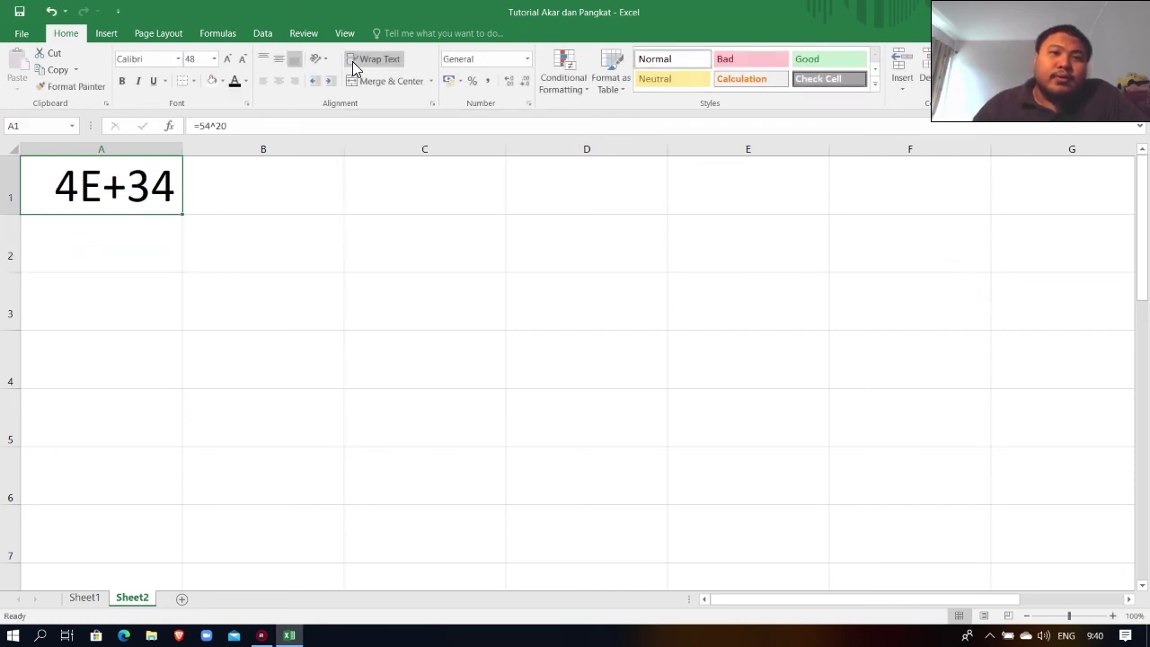
drag(183, 144, 213, 145)
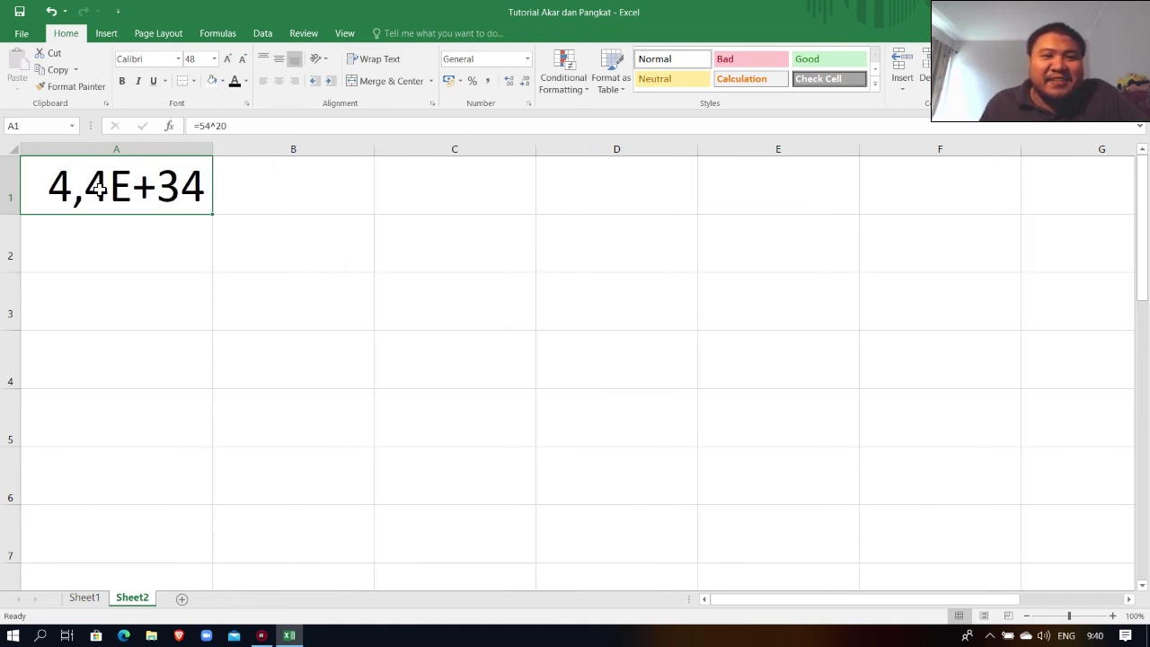
click(144, 226)
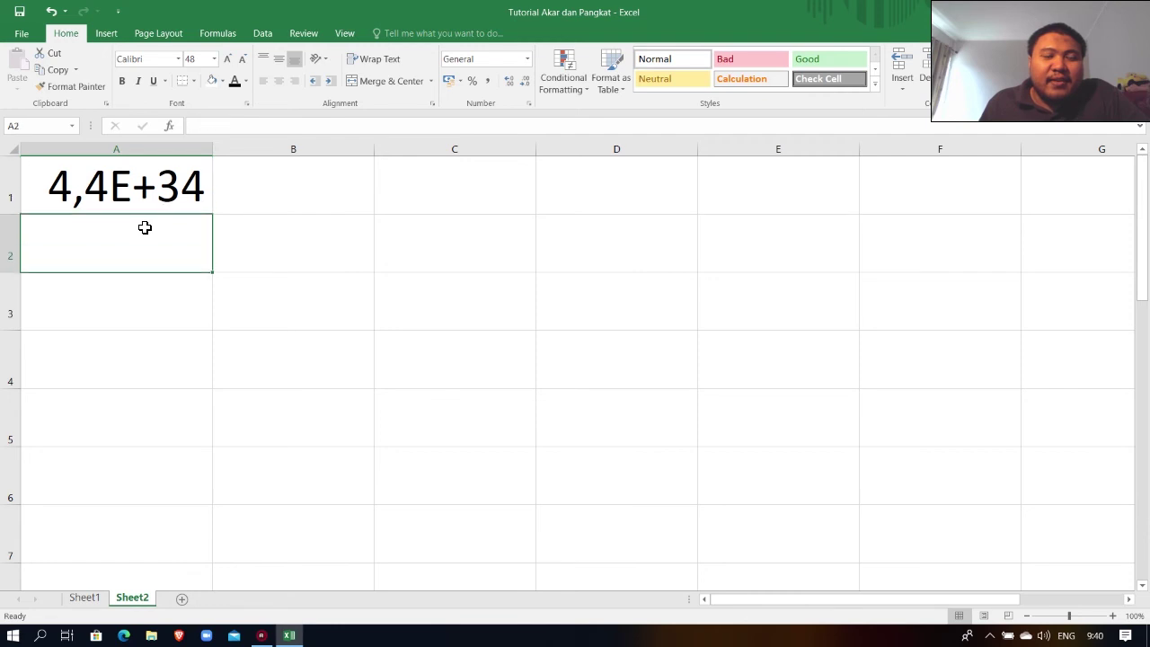
Clear the formula from A1 and narrow column A again.
click(168, 191)
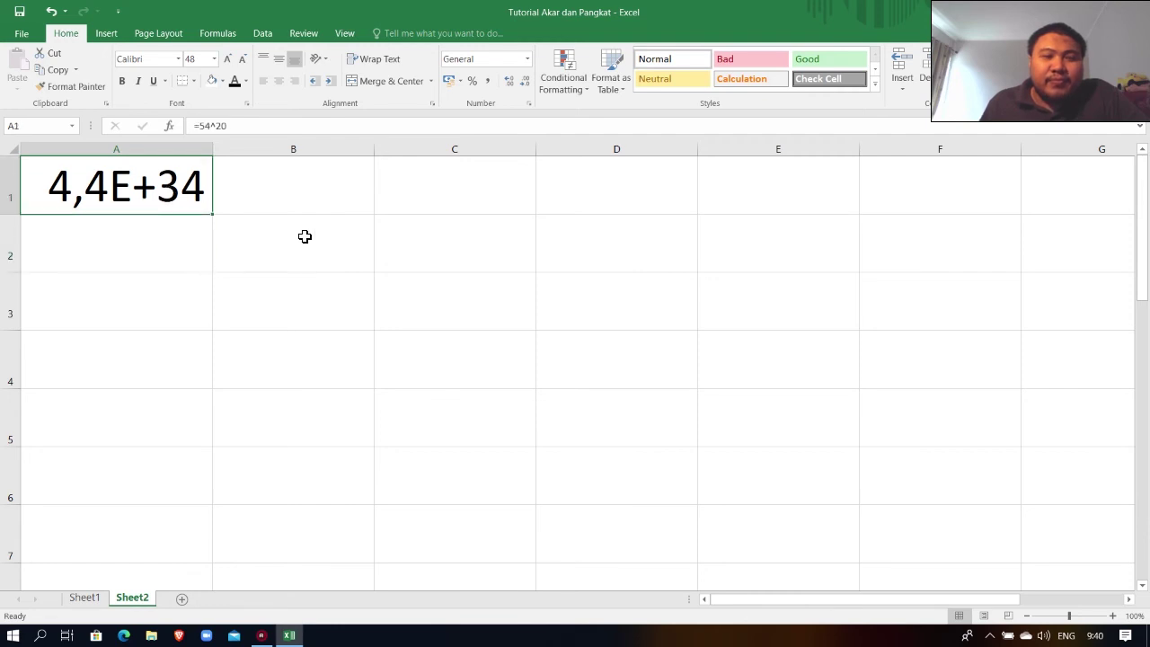
key(Delete)
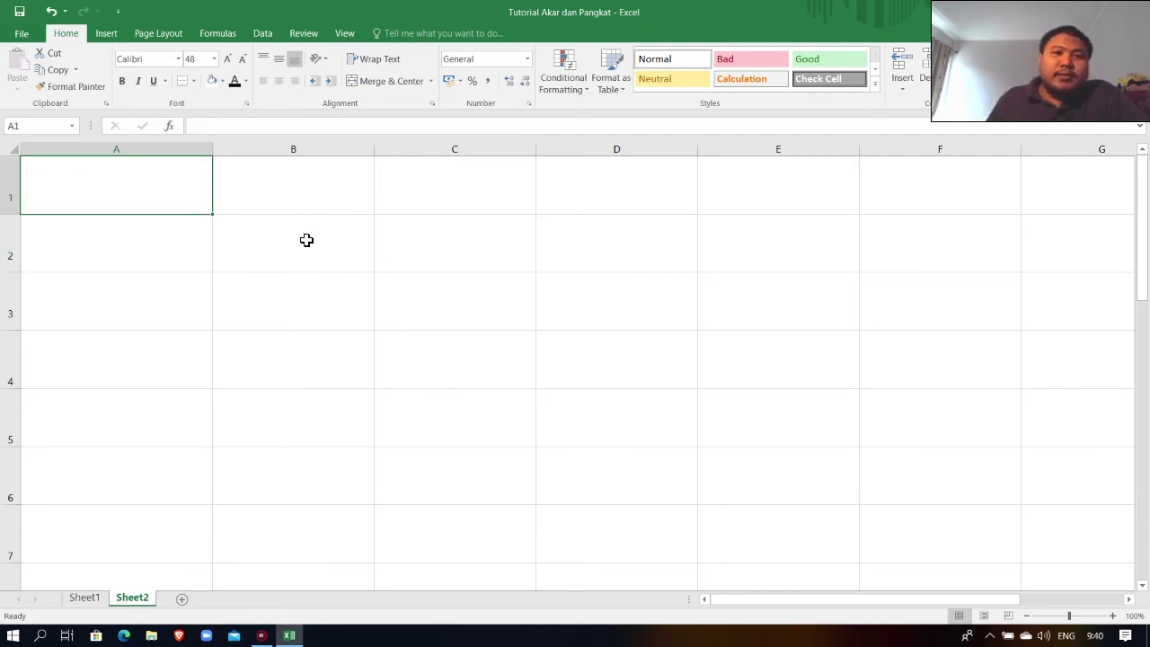
drag(213, 149, 181, 149)
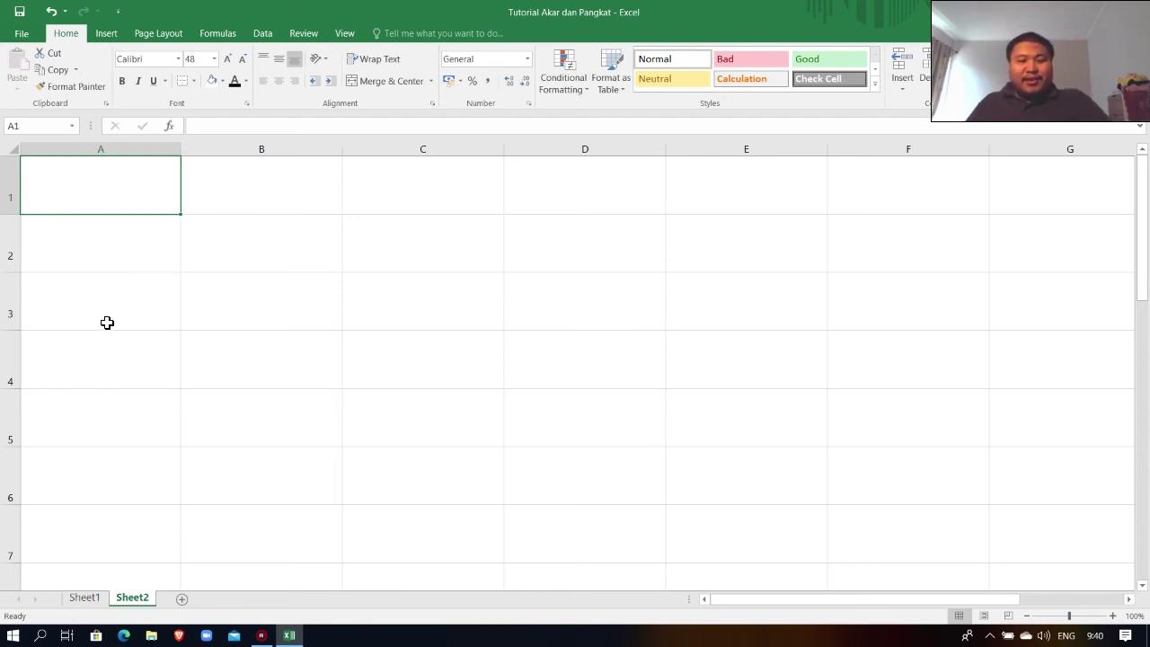
Enter the formula =54^10 in A1 to raise 54 to the tenth power.
text(=)
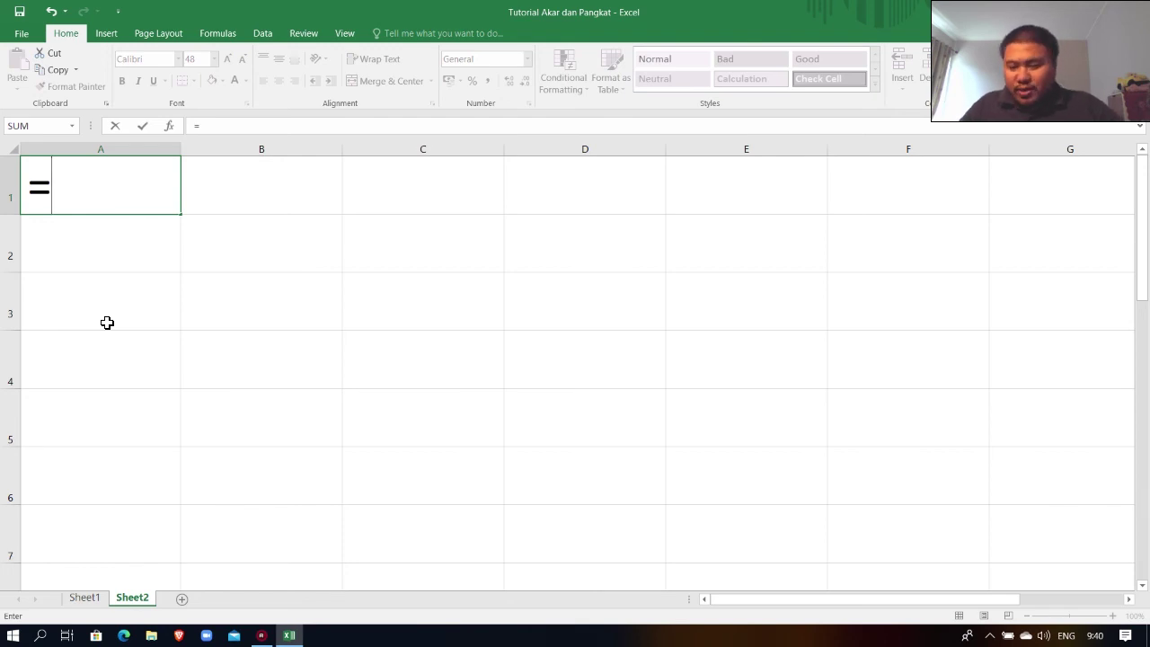
text(54)
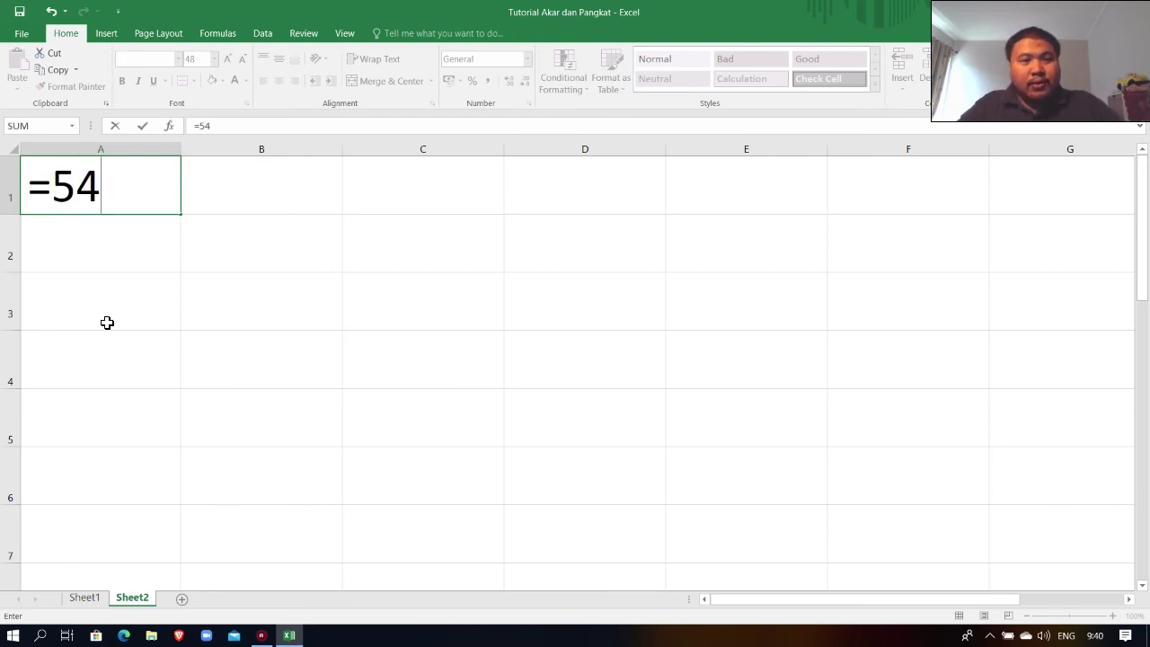
text(^^)
key(BackSpace)
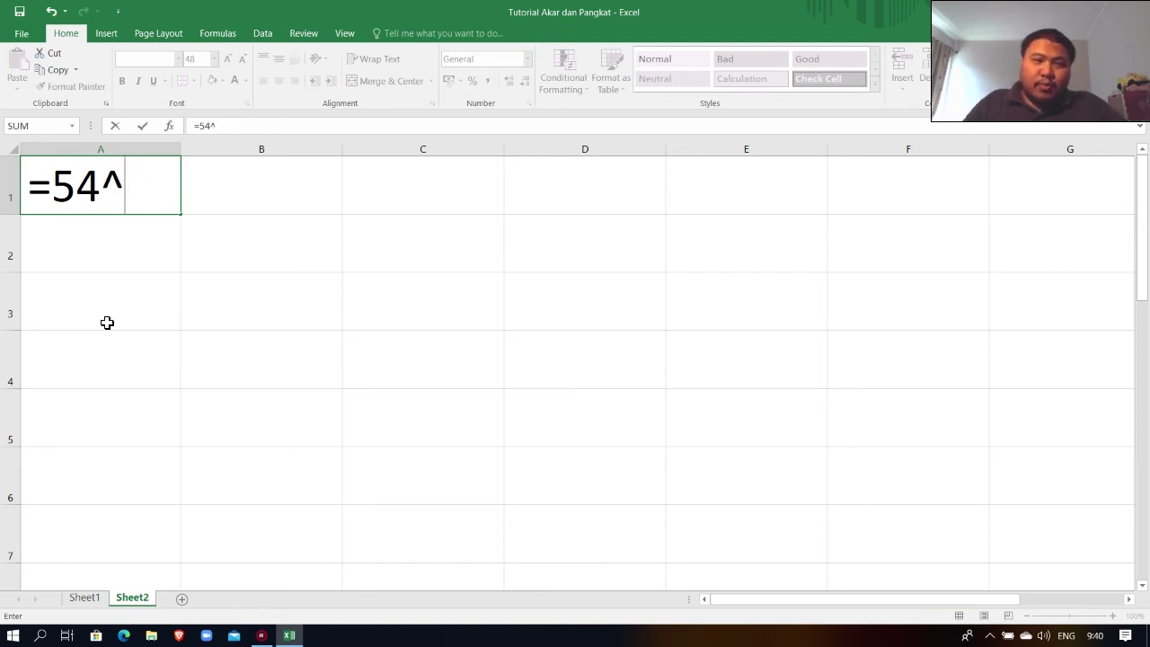
text(10)
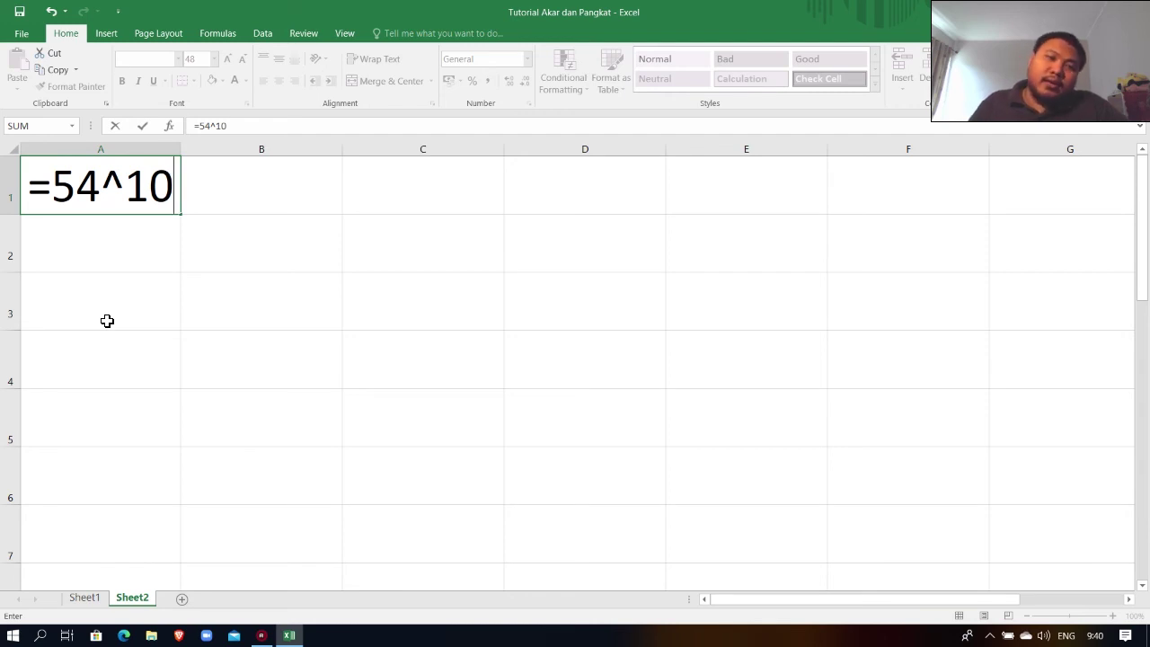
key(Return)
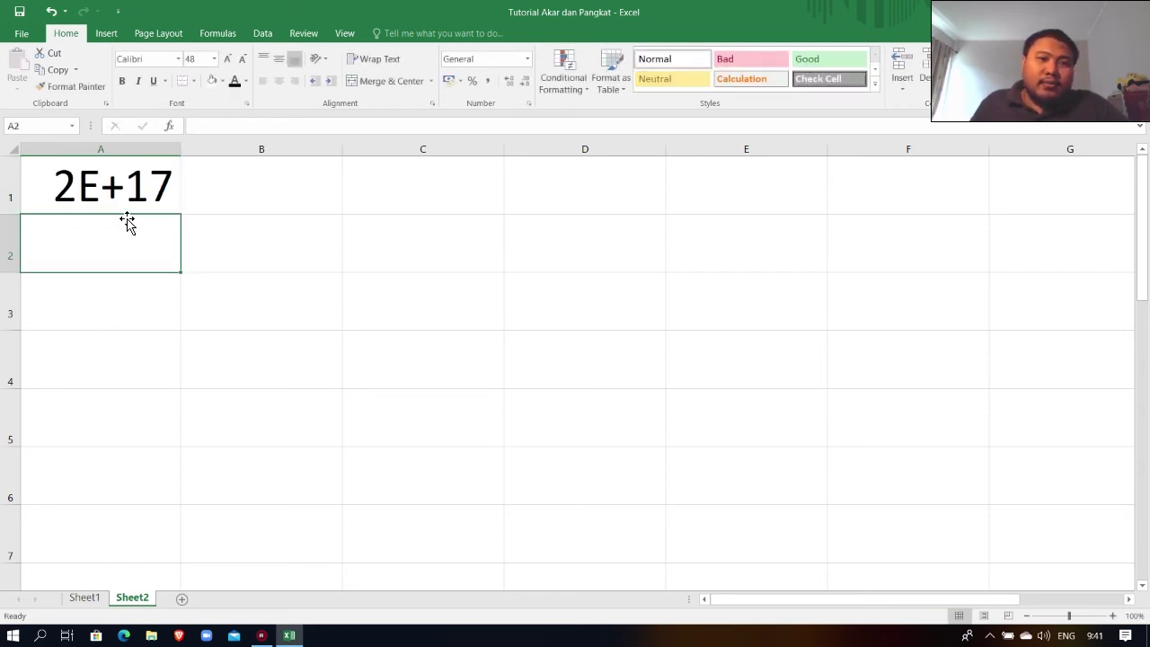
Format A1 with comma-style thousands separators and autofit column A to display the whole number.
drag(181, 149, 432, 160)
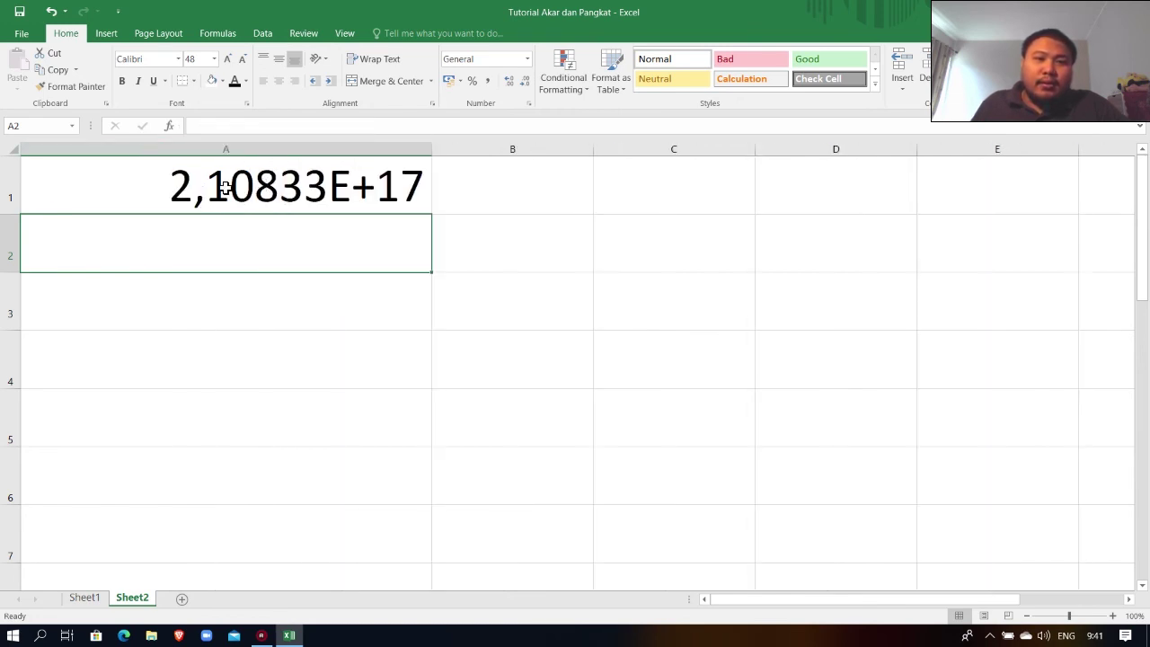
click(174, 187)
click(492, 80)
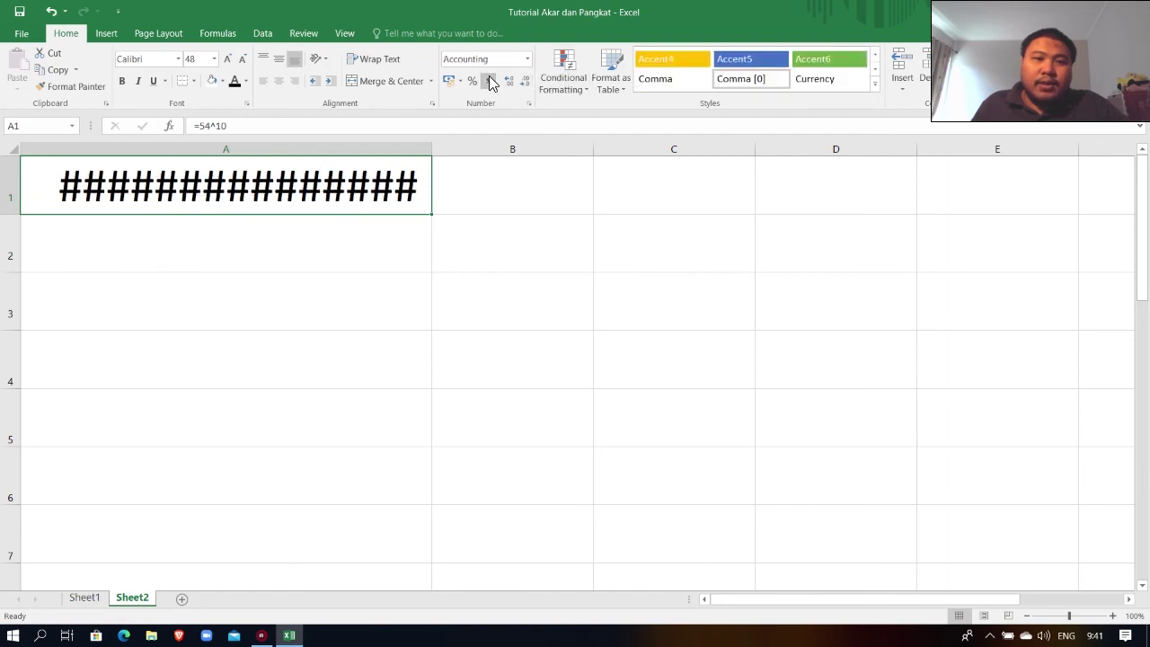
double_click(436, 154)
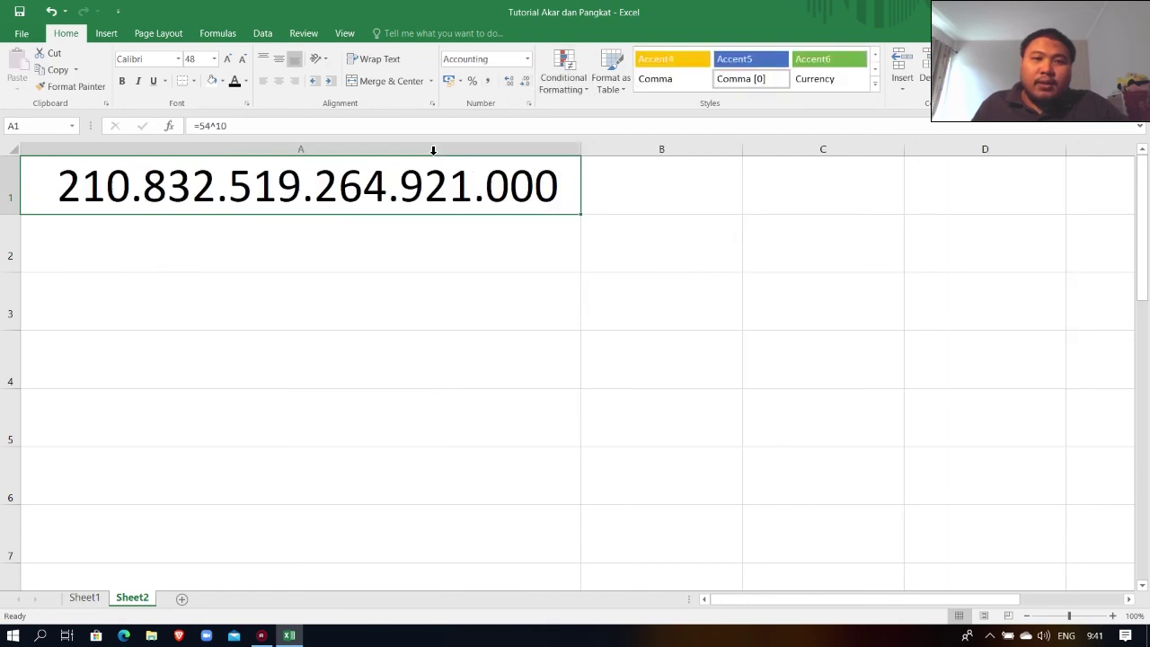
click(301, 249)
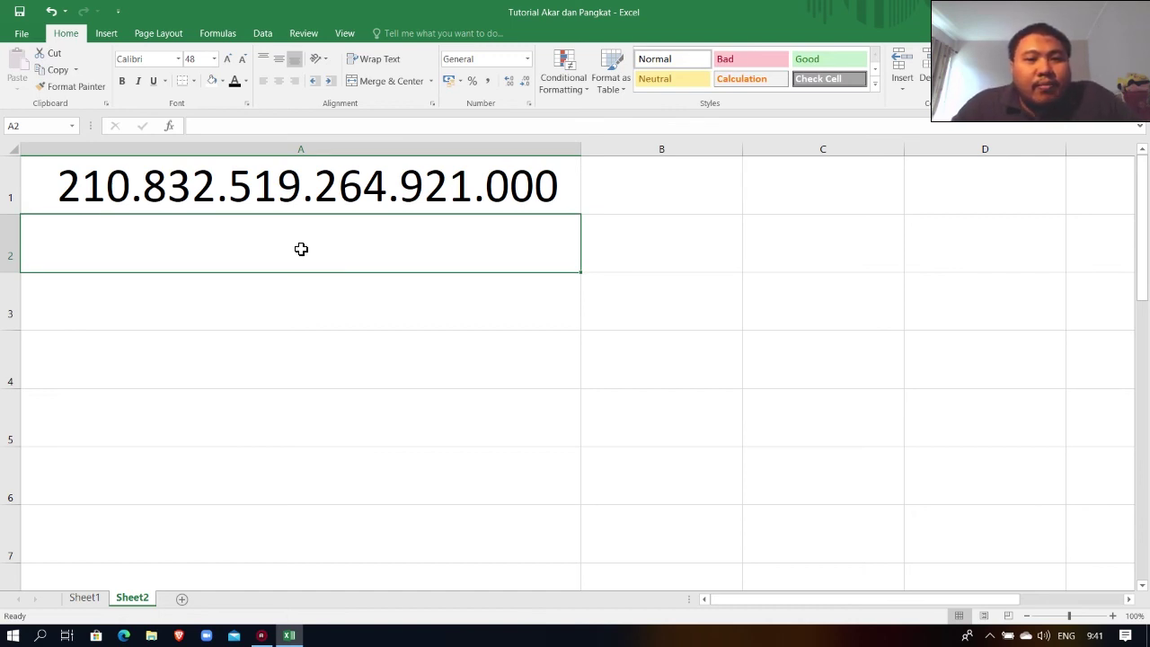
key(Up)
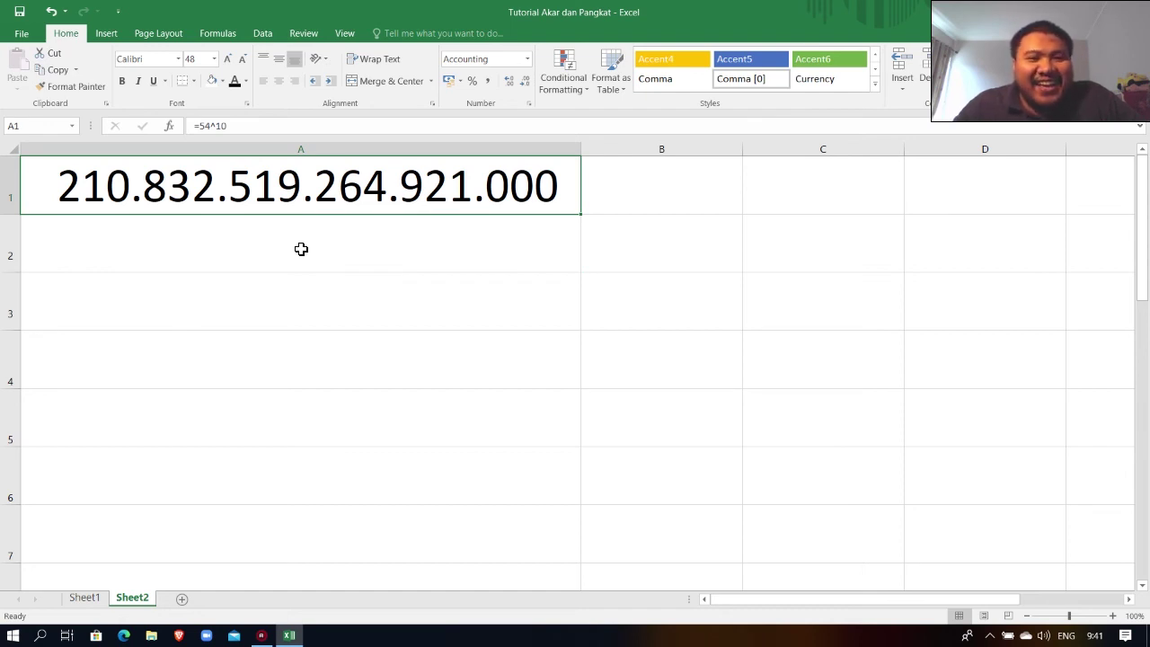
Enter the formula =54*54*54*54*54*54*54*54*54 in A2 as repeated multiplication.
click(301, 249)
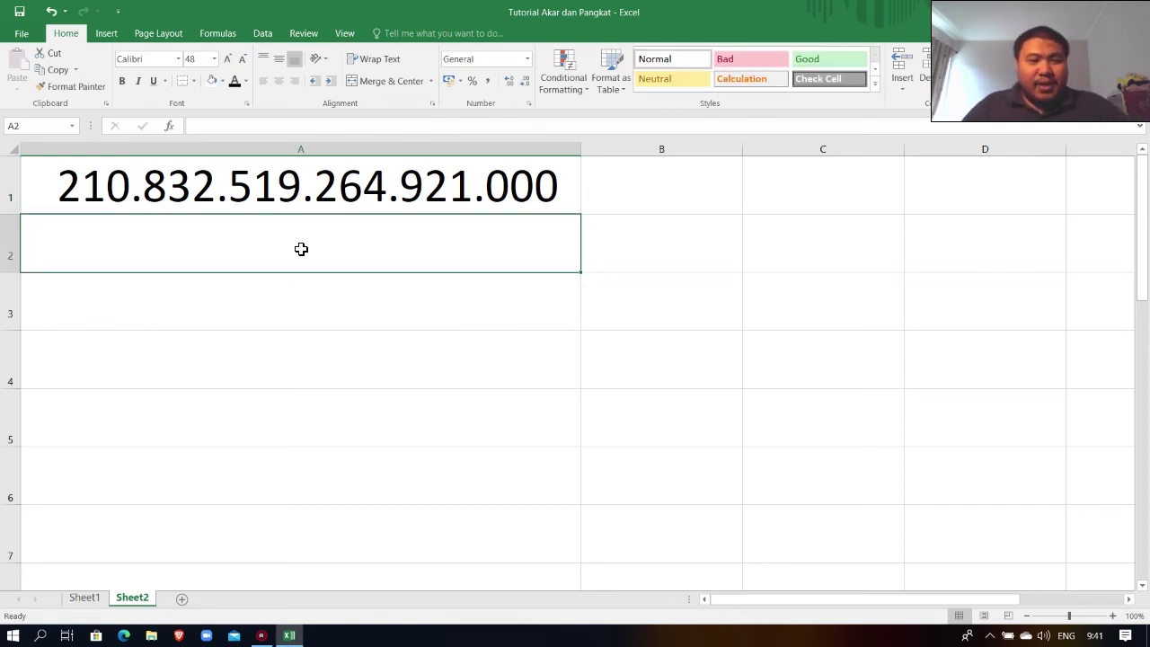
text(=)
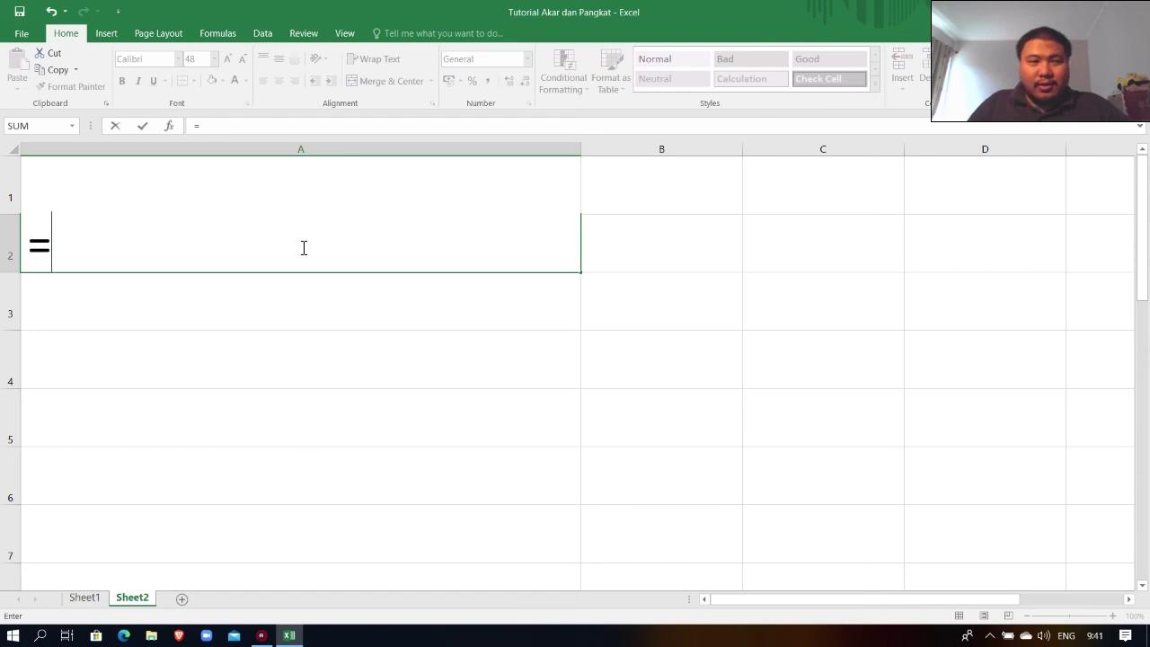
text(54*5)
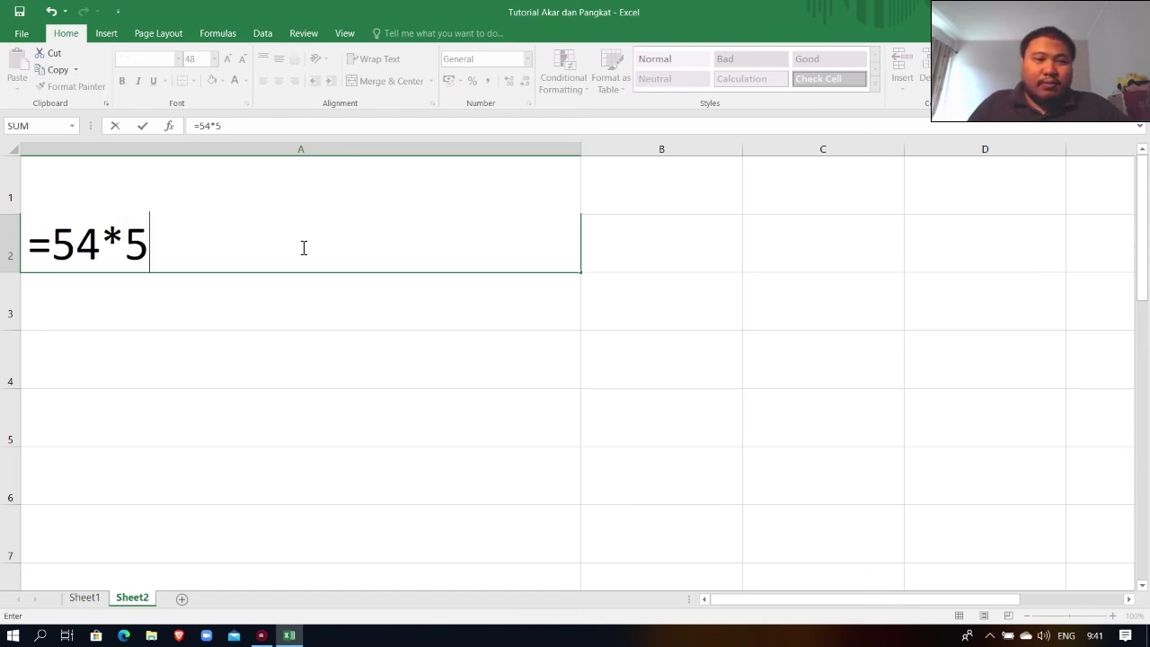
text(4*54*54*)
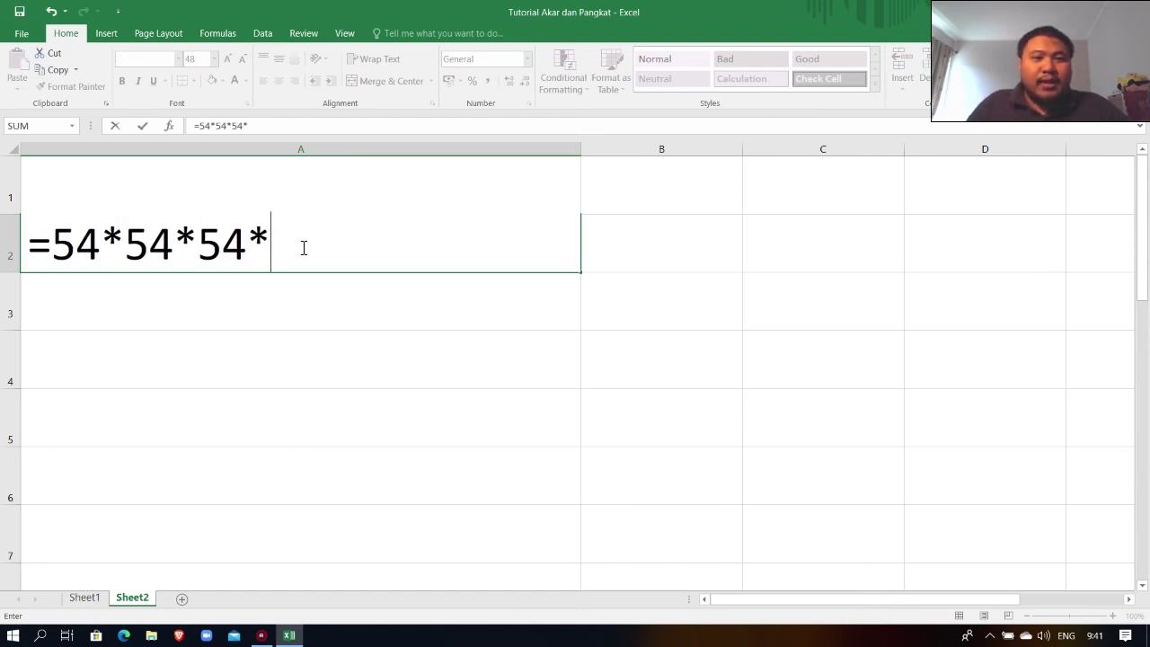
text(54*54)
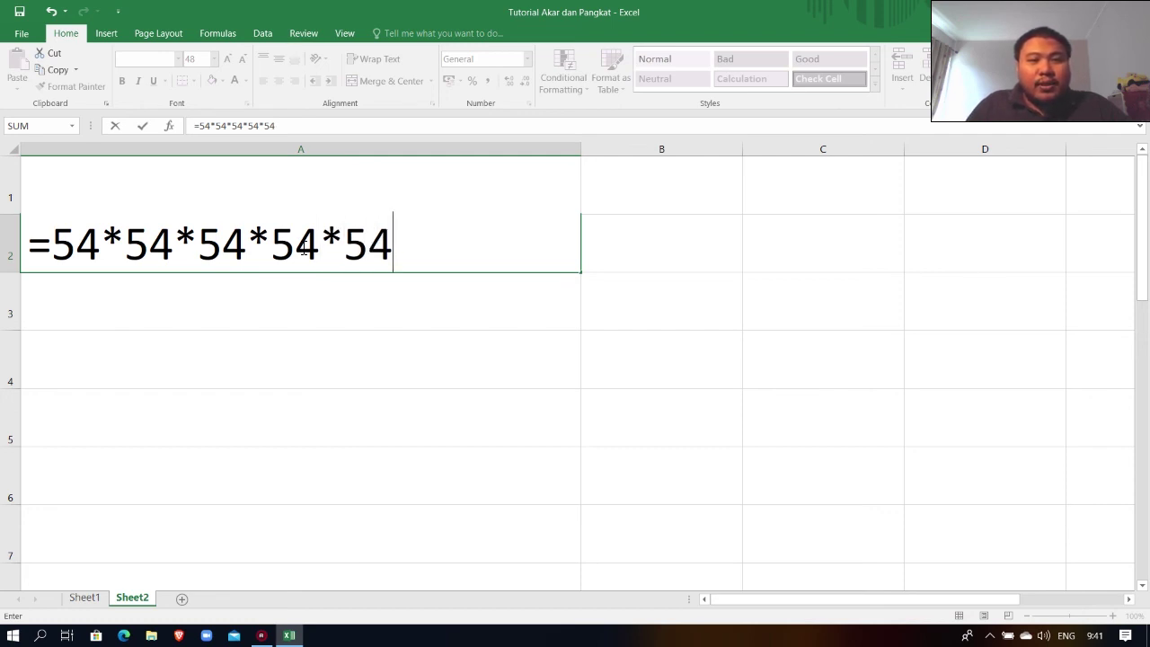
text(*5)
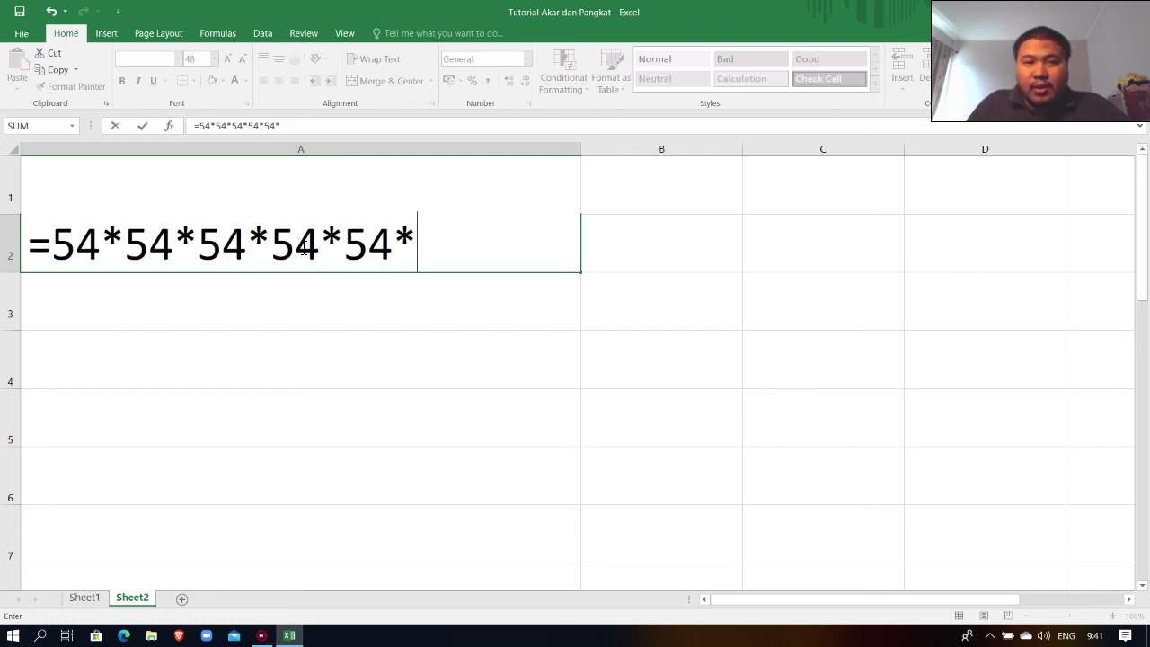
text(4*54*)
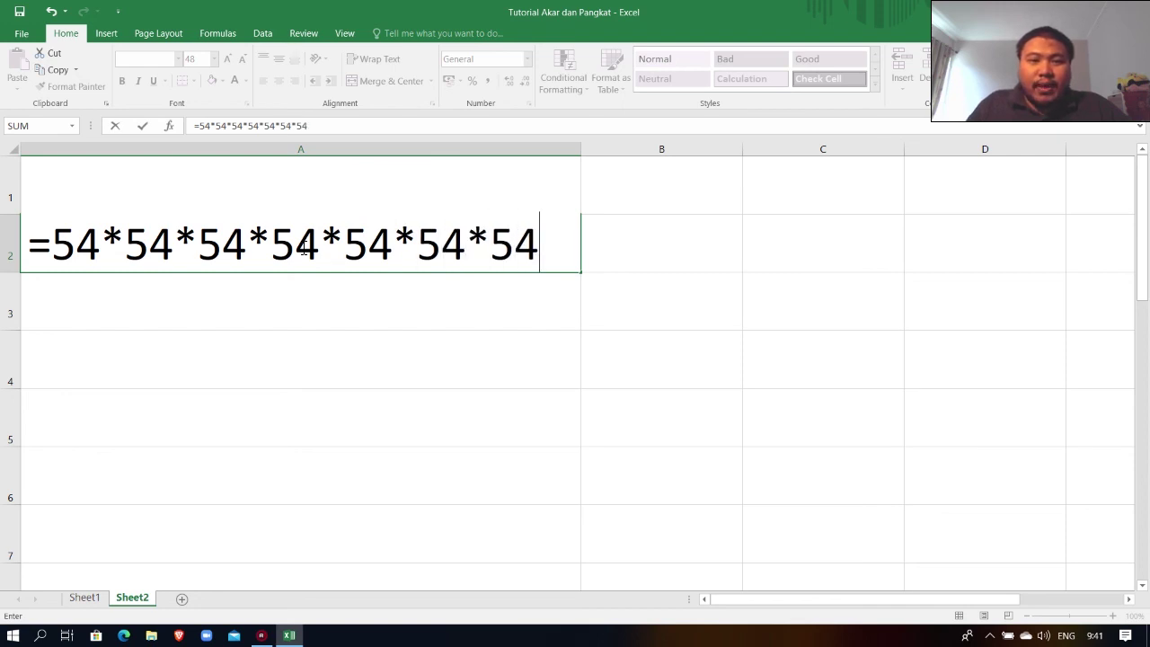
text(54)
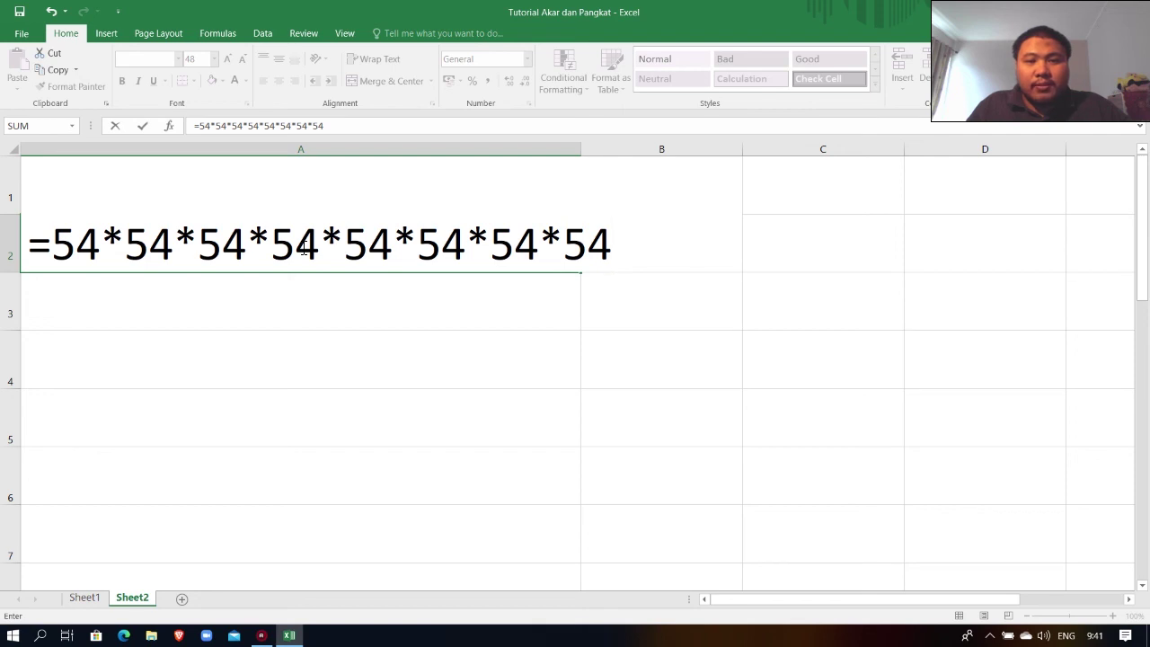
text(*54)
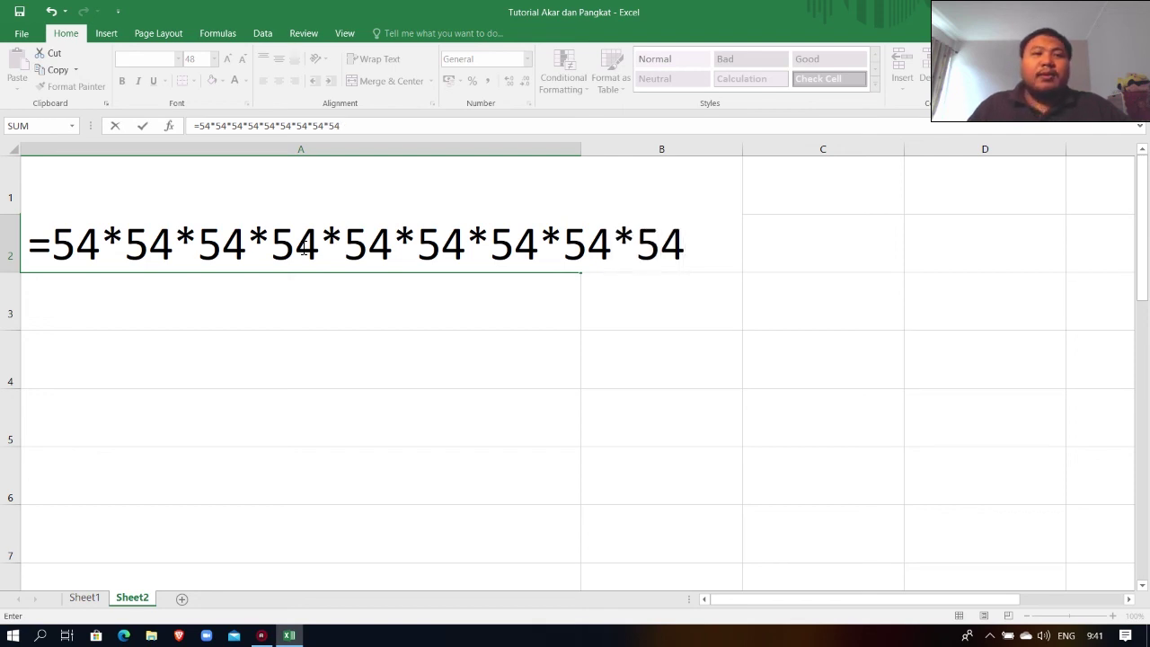
key(Return)
Count the factors in the A2 formula and append one more *54 so that 54 is multiplied ten times.
click(303, 249)
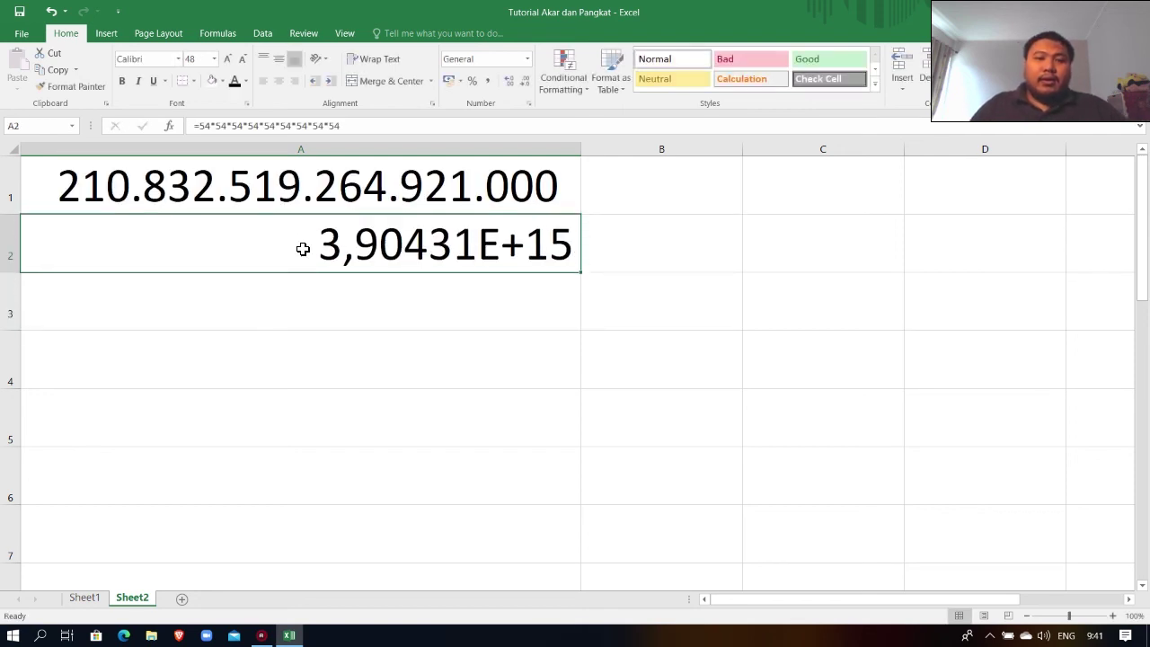
double_click(303, 249)
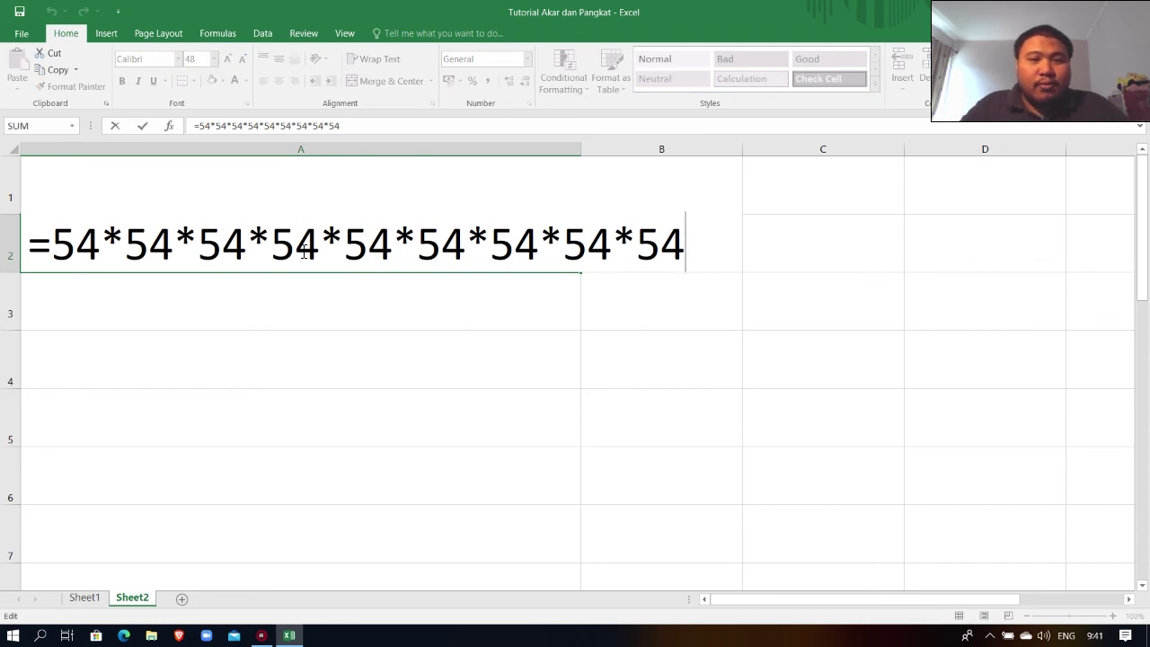
key(Escape)
key(Up)
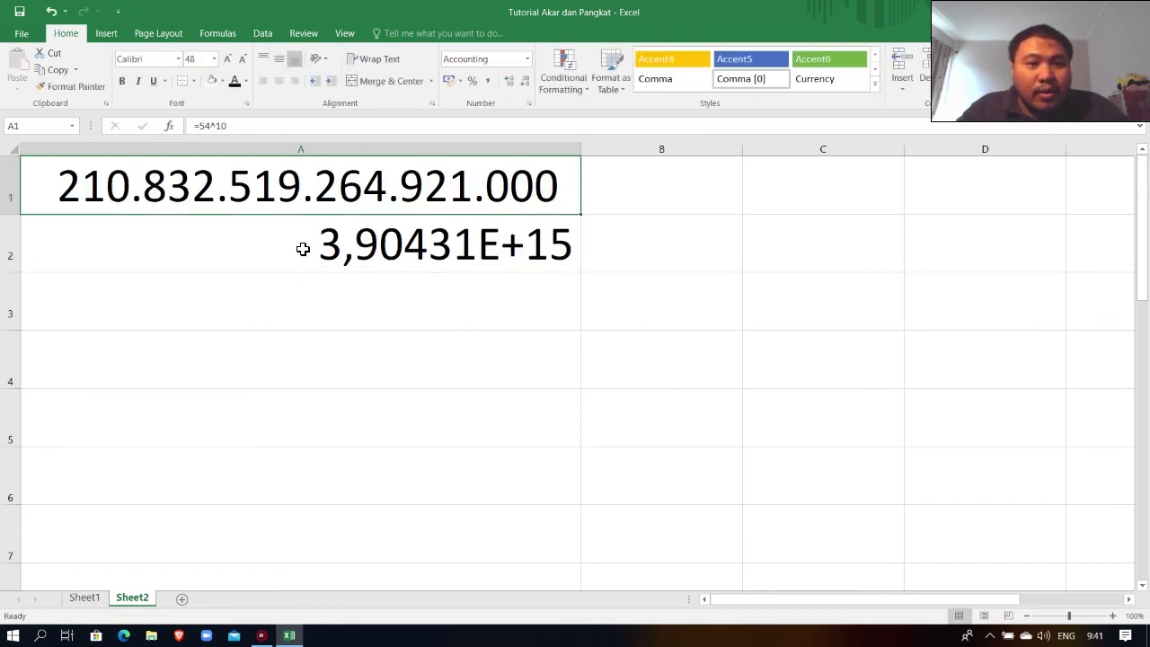
click(303, 249)
double_click(303, 249)
key(Left)
key(Left)
key(Left)
key(Left)
key(Left)
key(Left)
key(Left)
key(Left)
key(Left)
key(Left)
key(Left)
key(Left)
key(Left)
key(Left)
key(Left)
key(Left)
key(Left)
key(Left)
key(Left)
key(Left)
key(Left)
key(Left)
key(Right)
key(Right)
key(Right)
key(Right)
key(Right)
key(Right)
key(Right)
key(Right)
key(Right)
key(Right)
key(Right)
key(Right)
key(Right)
key(Right)
key(Right)
key(Right)
key(Right)
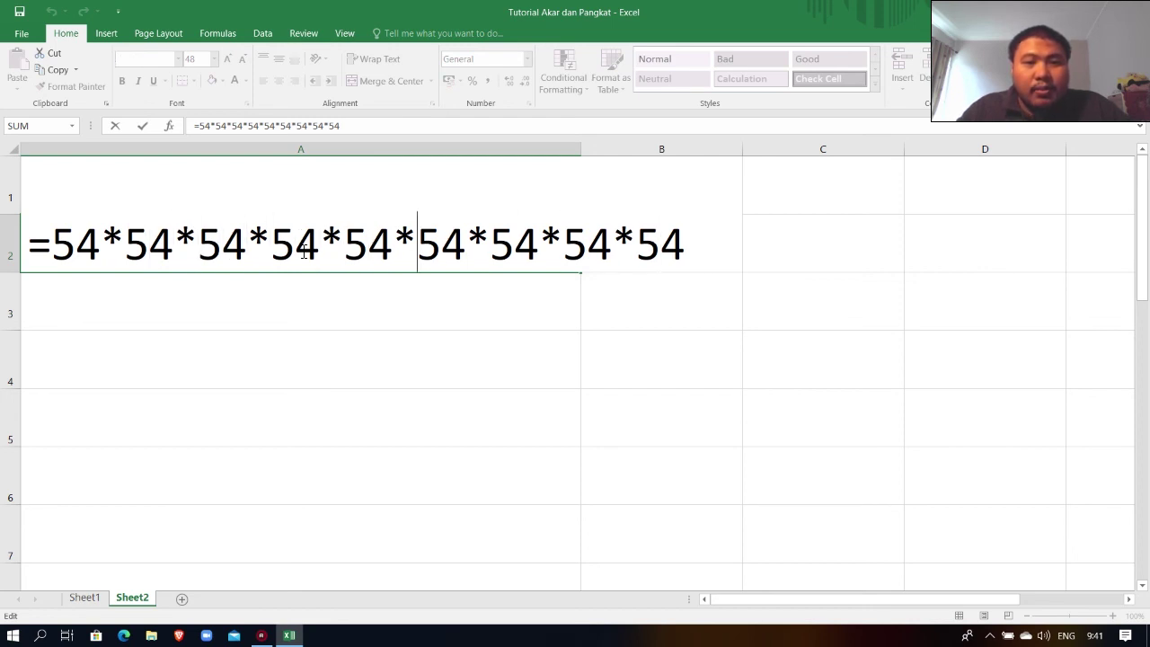
key(Right)
key(Right)
key(Right)
key(Right)
key(Right)
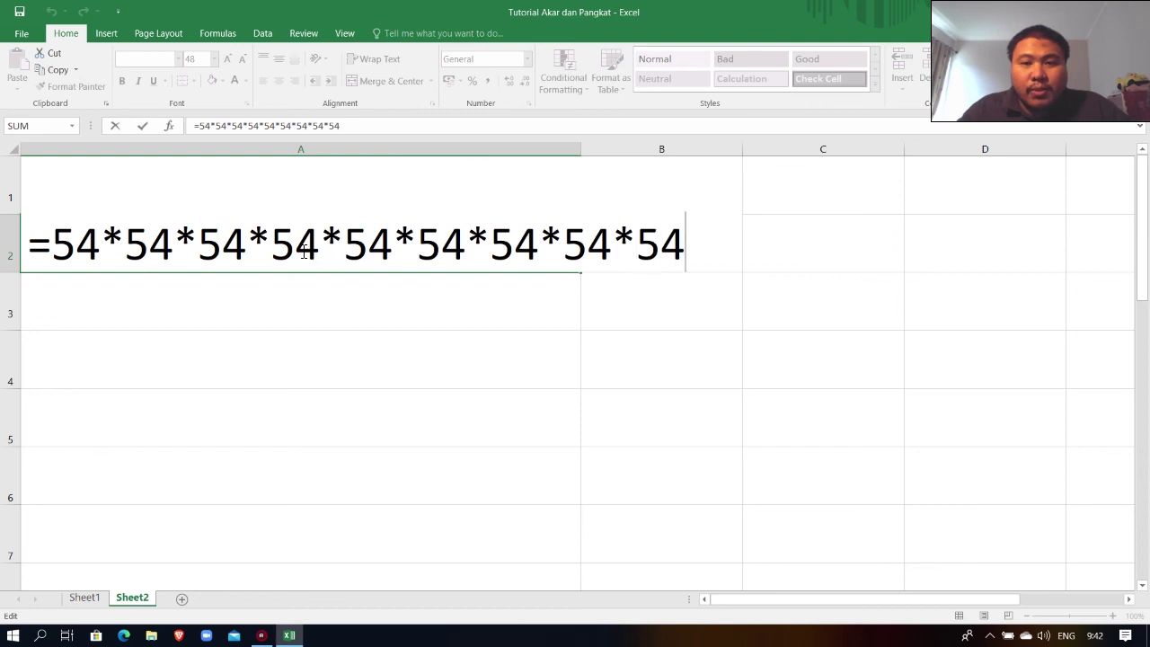
text(*54)
key(Return)
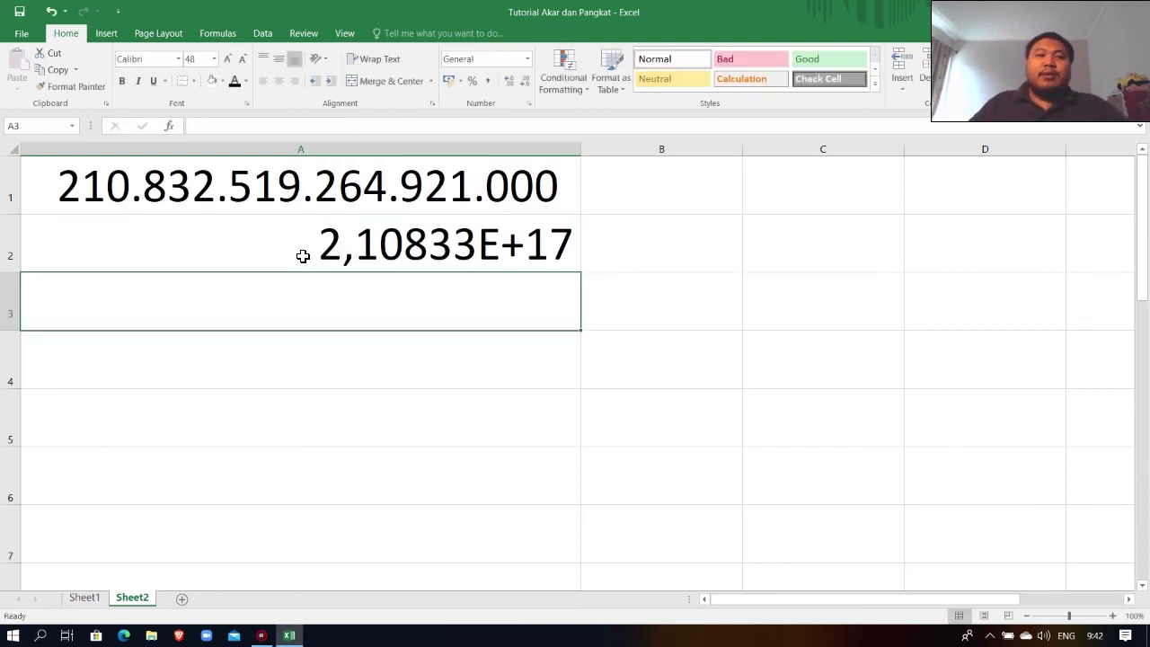
Format A2 with comma-style thousands separators.
click(376, 253)
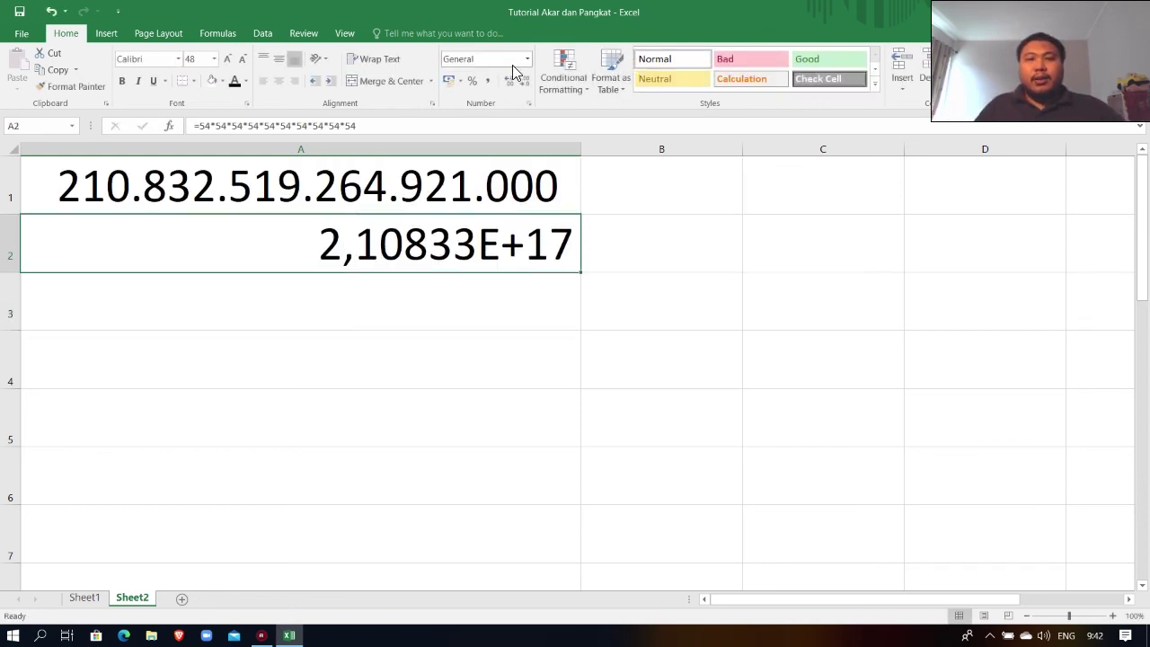
click(488, 82)
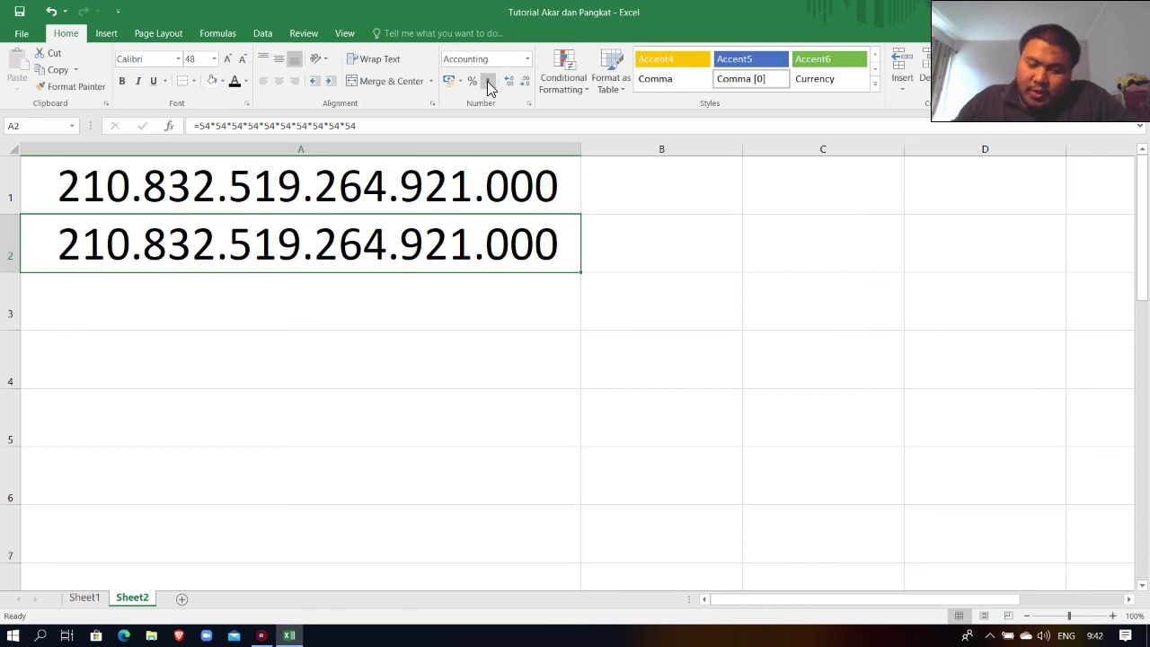
key(Down)
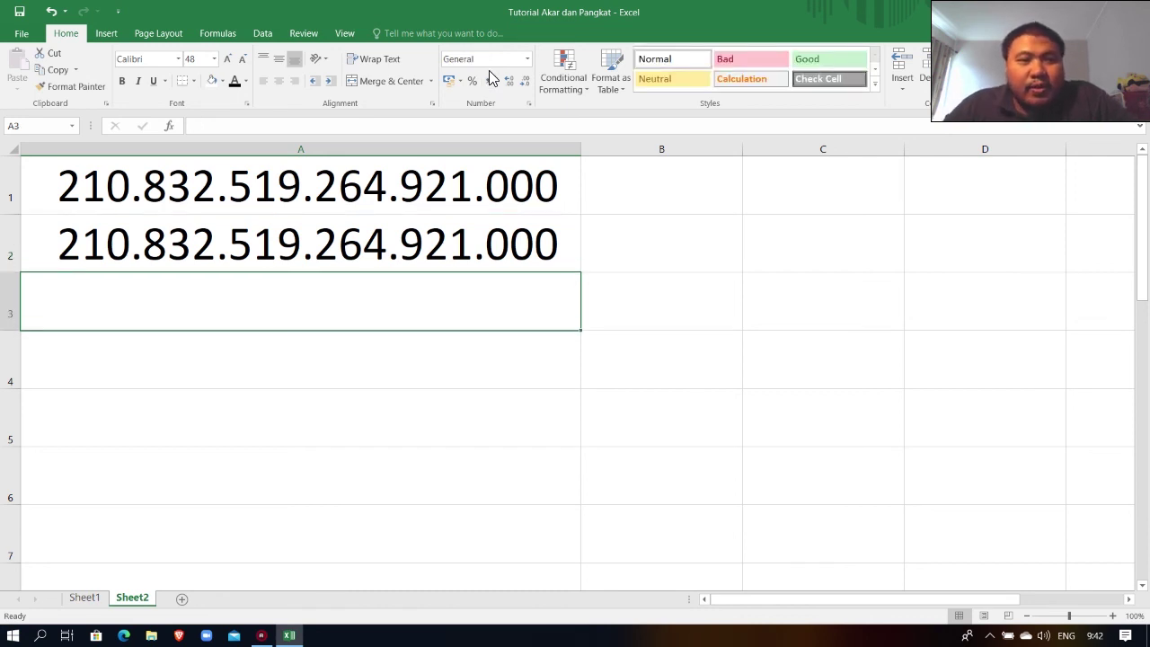
Compare the formulas and results of A1 and A2, the power against the repeated multiplication.
key(Up)
key(Up)
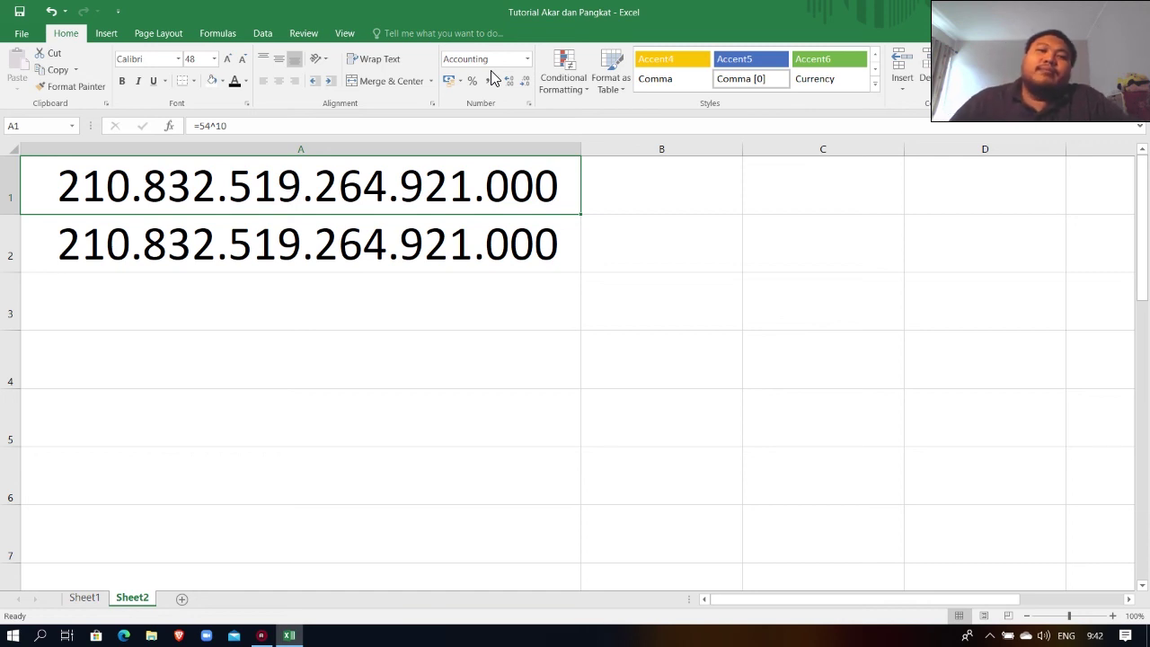
key(Down)
key(Down)
key(Down)
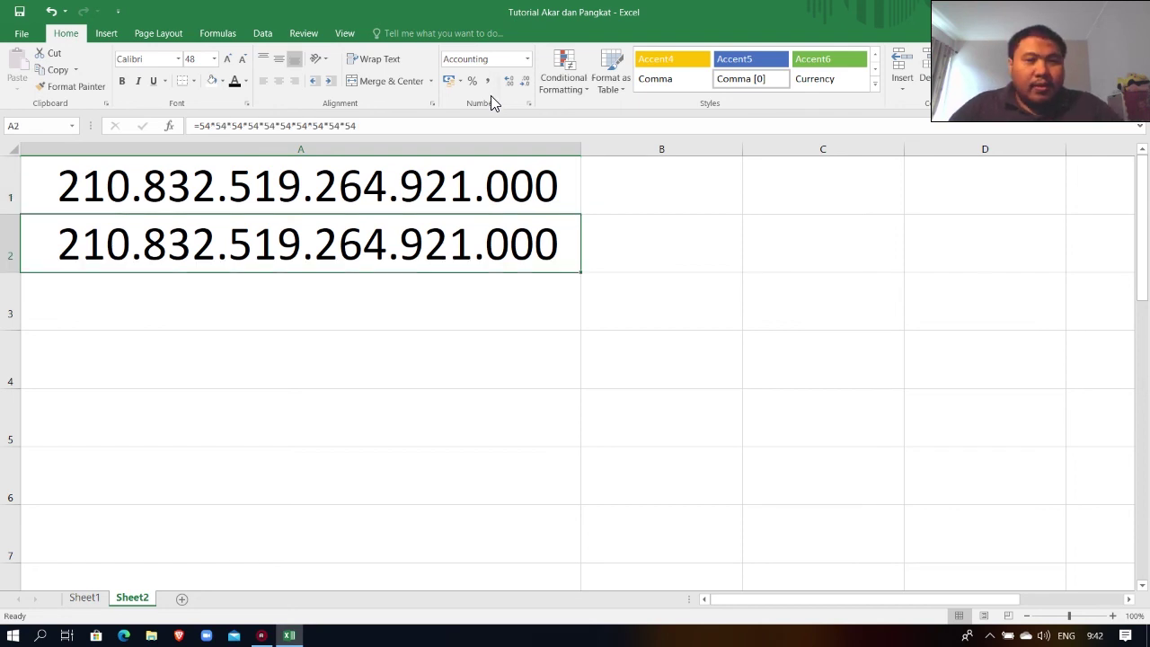
key(Up)
key(Up)
key(Up)
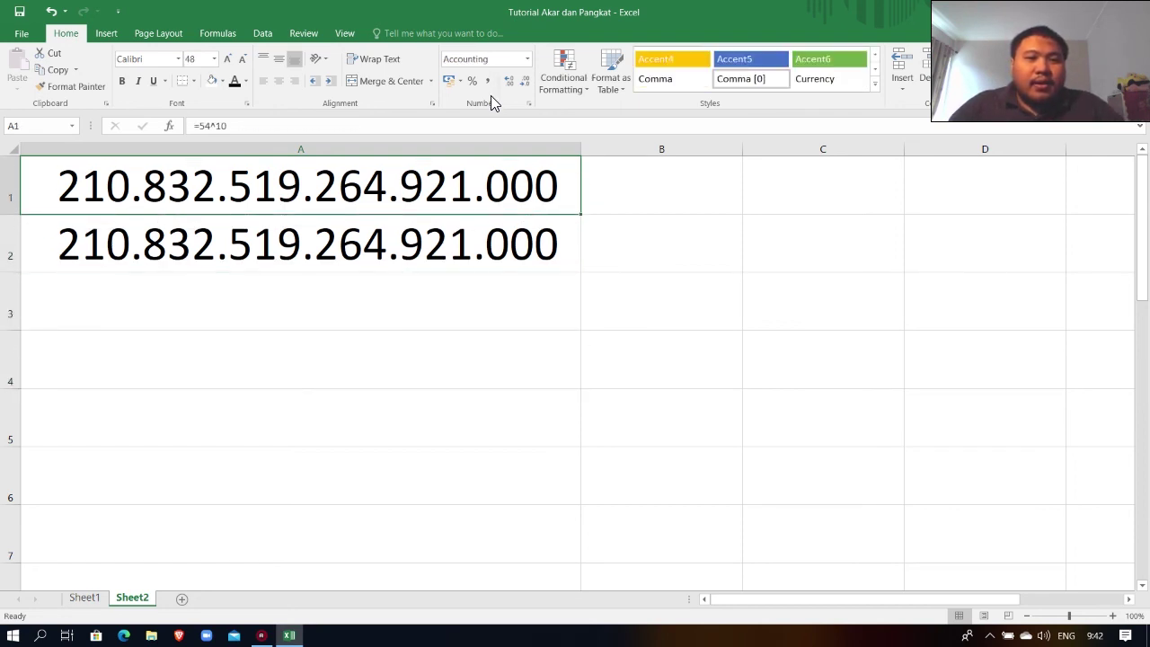
key(shift+Down)
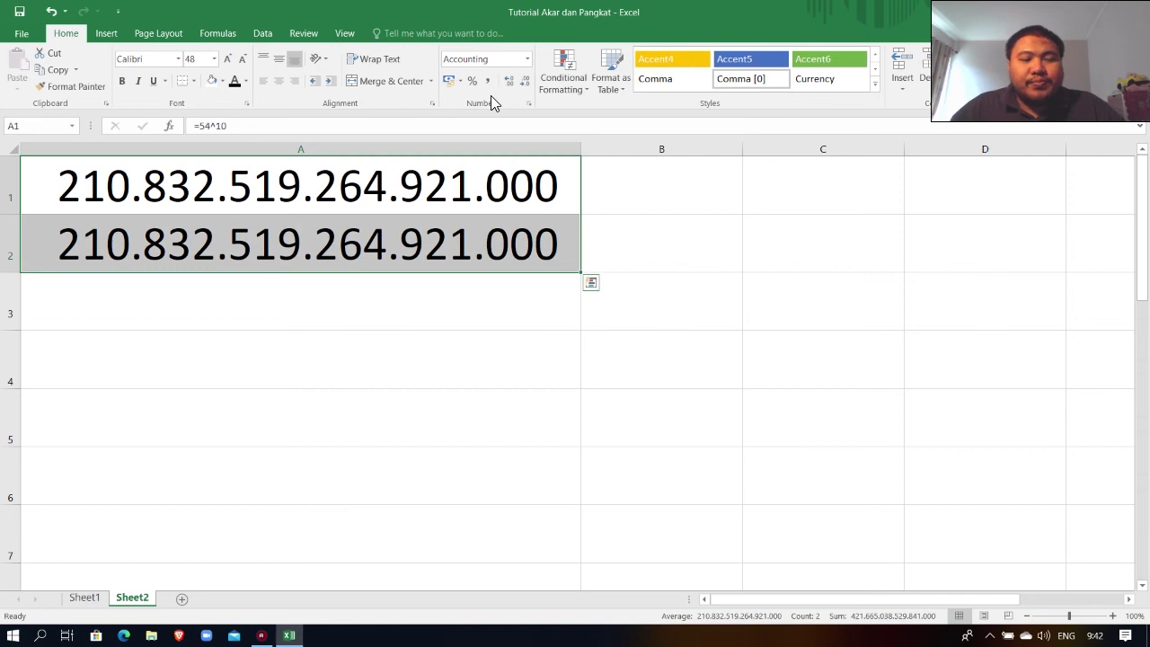
key(Down)
key(Down)
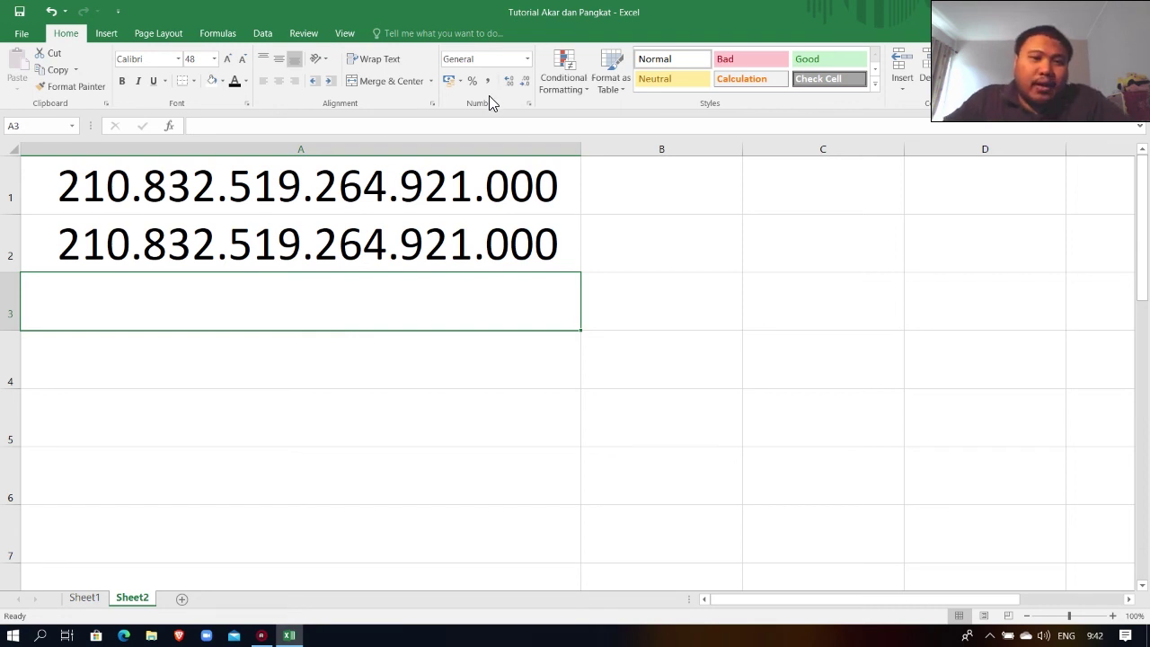
key(Up)
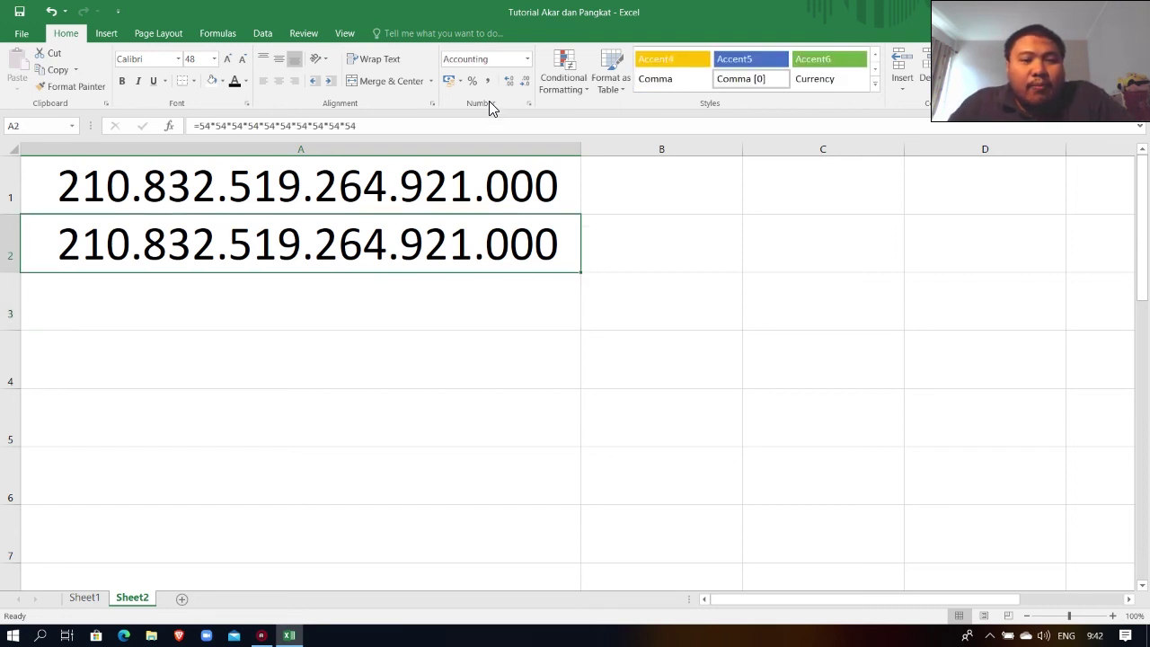
key(Down)
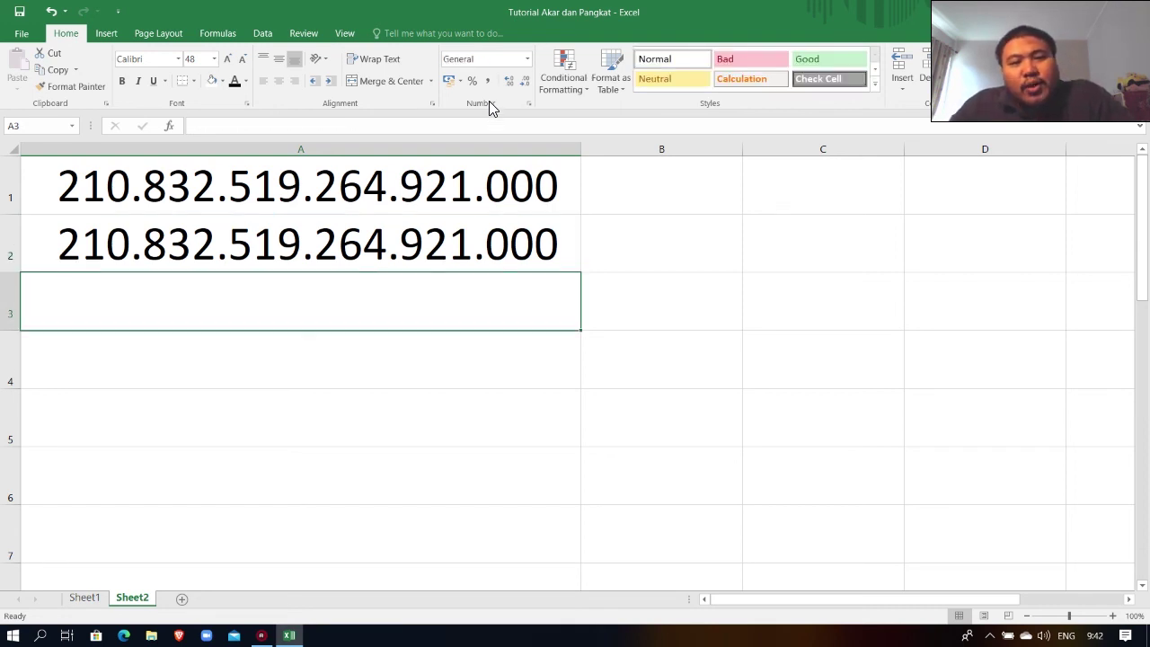
key(Up)
Enter the formula =A2^(1/10) in A3 to take the tenth root of A2.
key(Down)
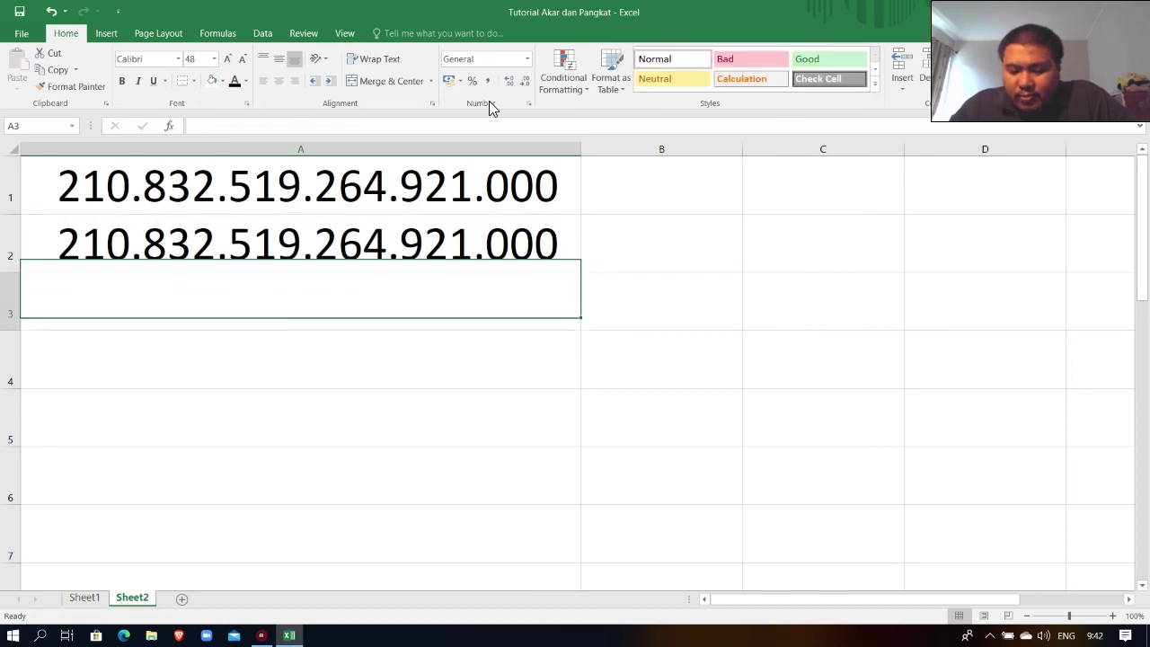
text(=)
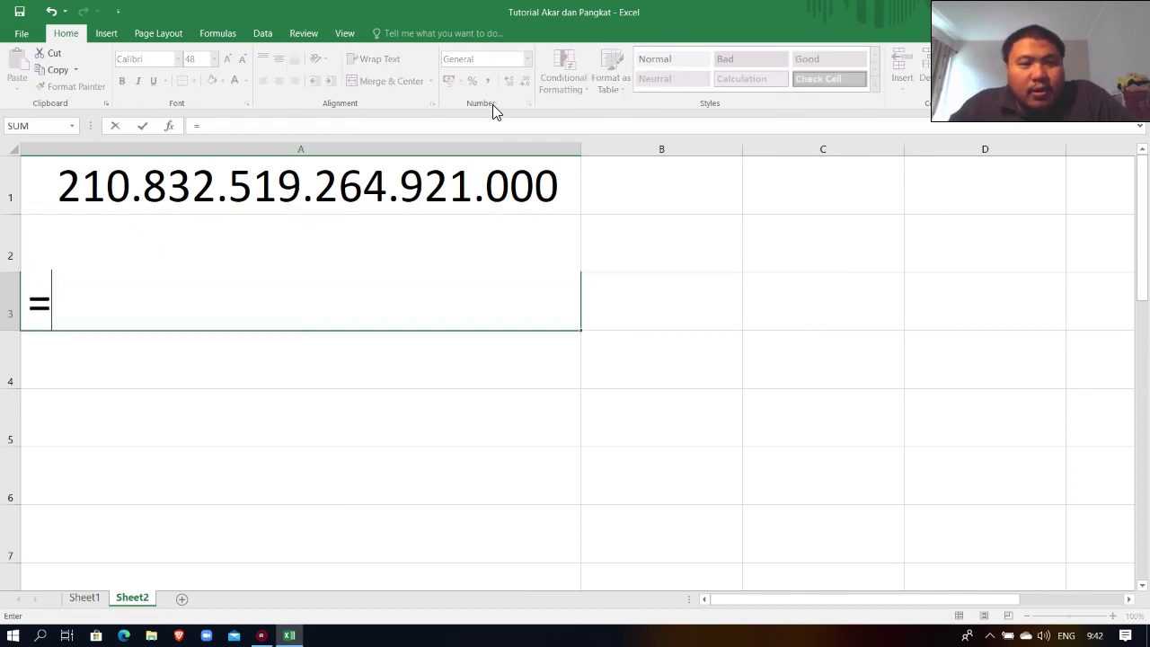
key(Up)
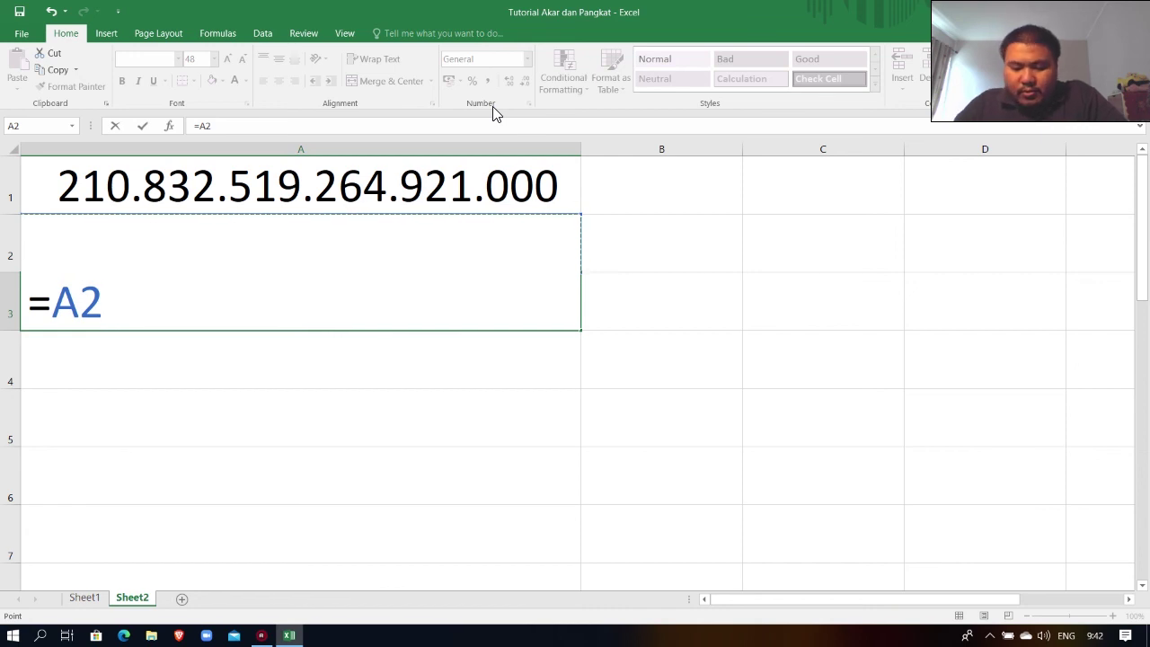
text(^^)
key(BackSpace)
text(1)
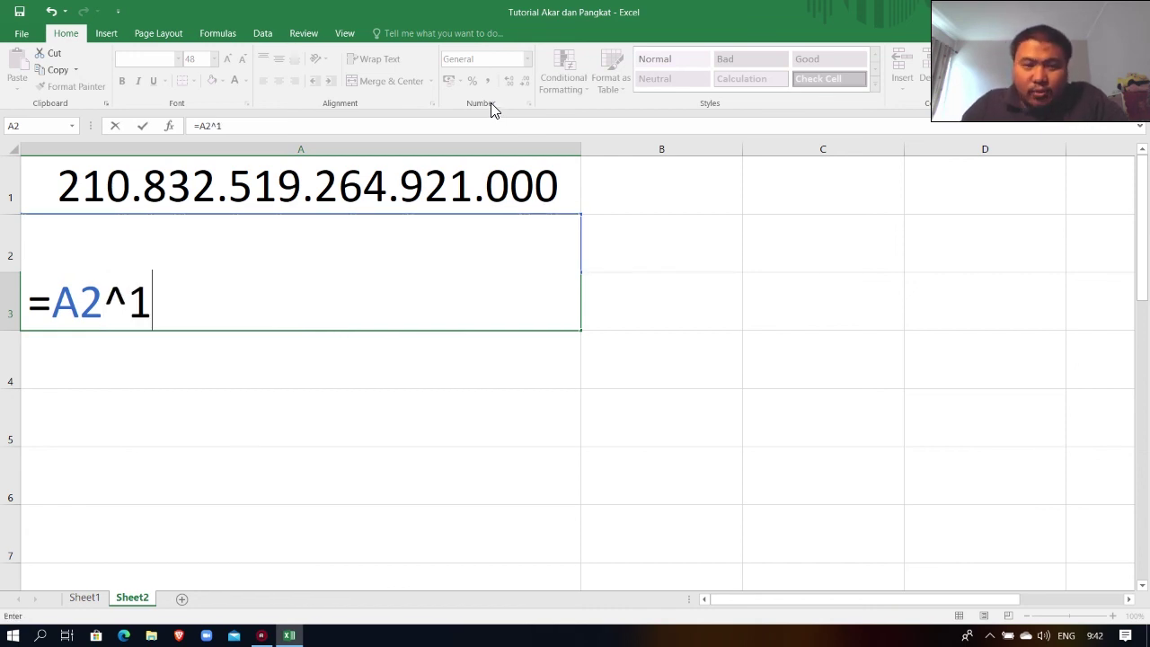
text(/10)
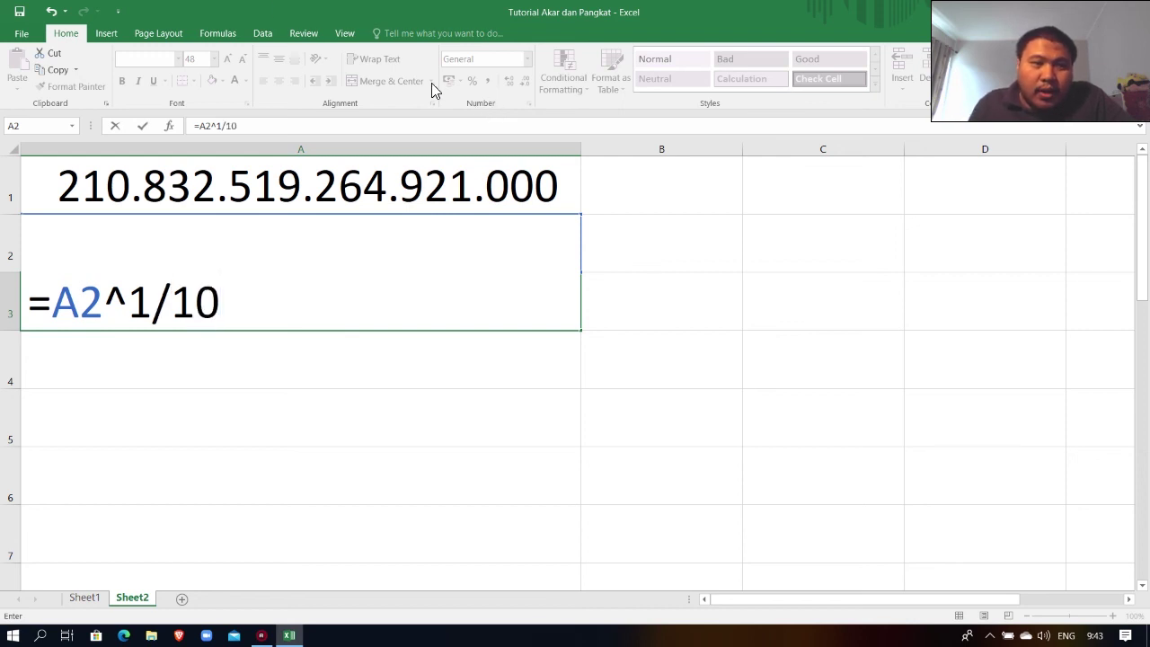
click(219, 126)
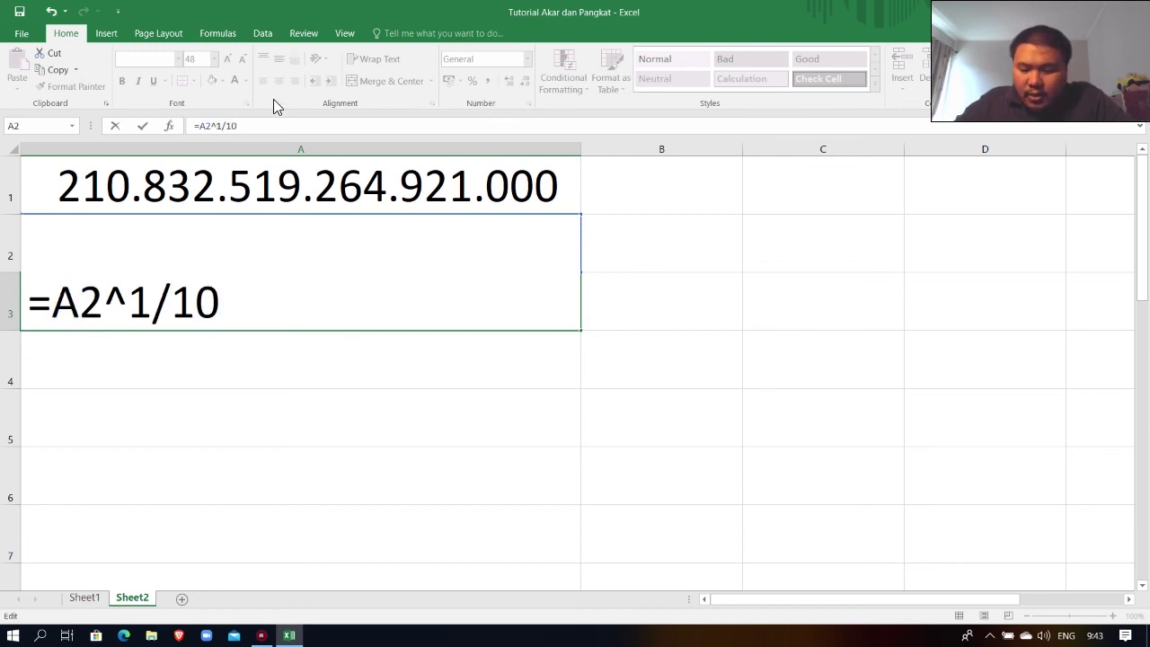
text(()
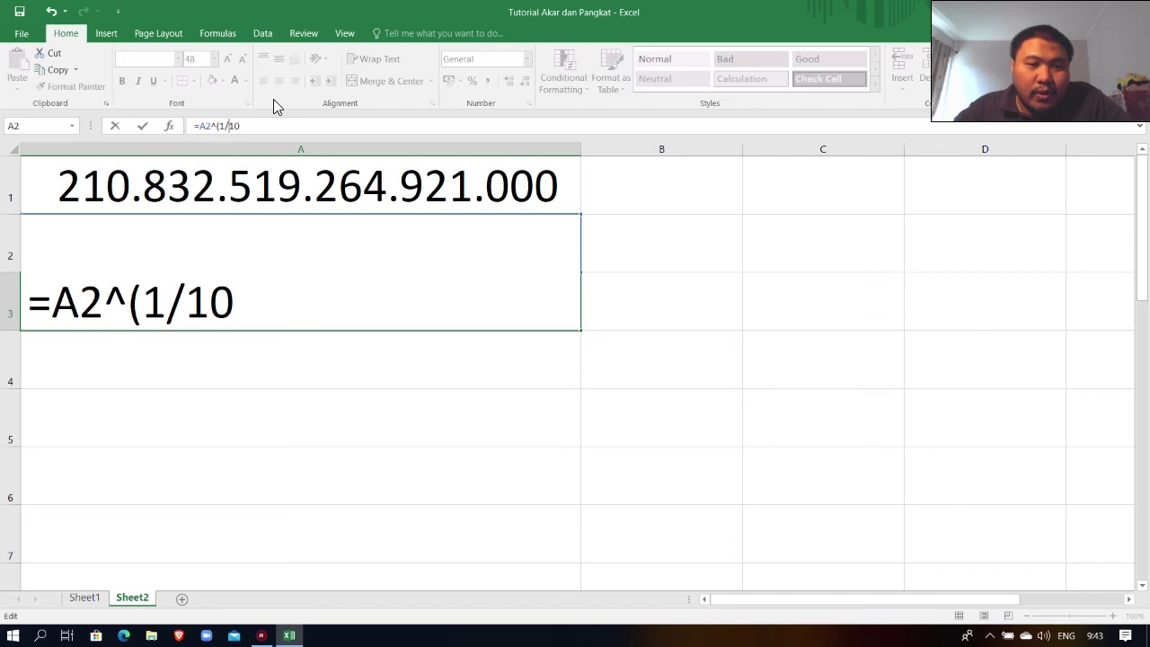
text())
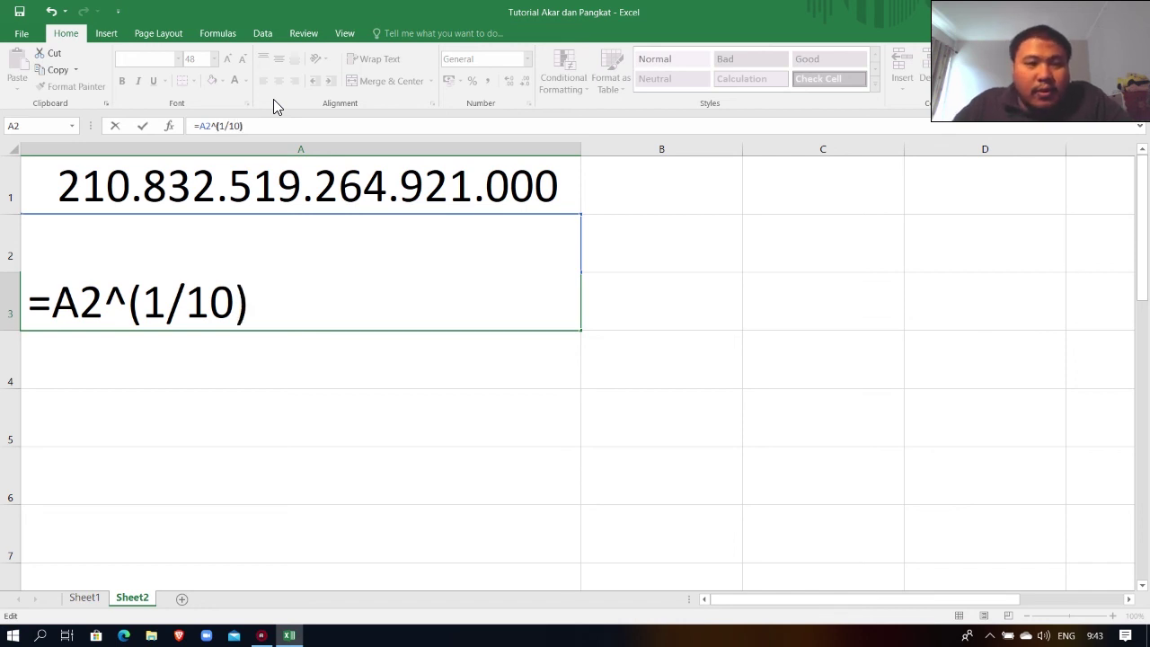
key(Return)
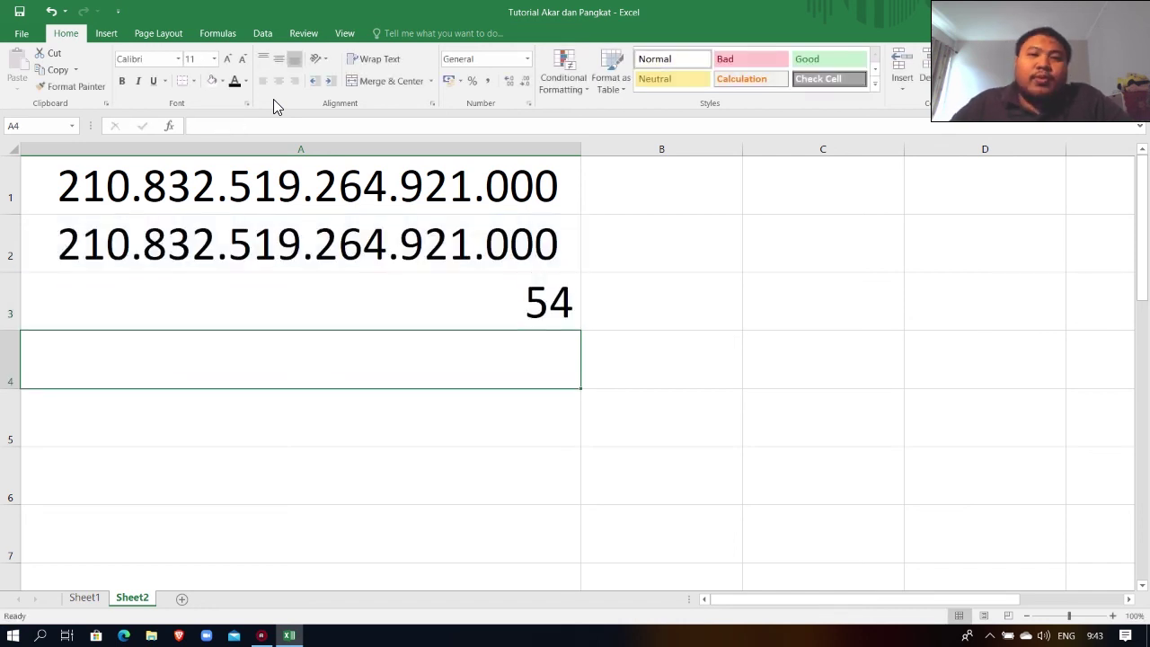
key(Up)
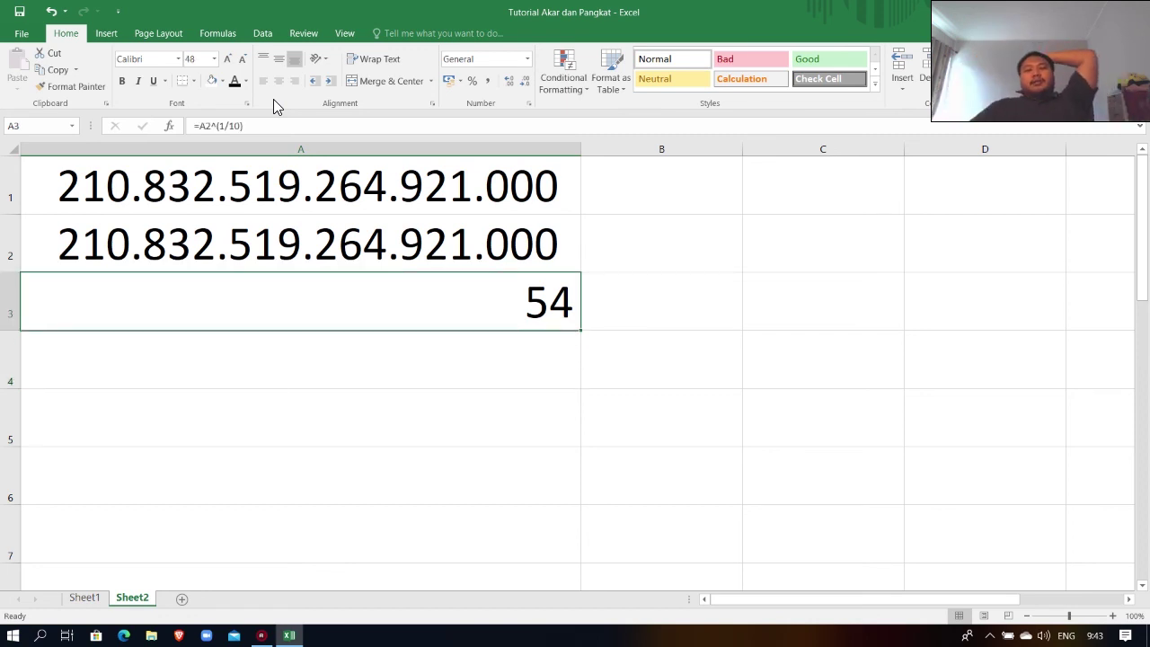
Narrow column A on Sheet1 so the Pangkat 2, Akar Pangkat 2 and Akar Pangkat 3 tables fit in view together.
key(Up)
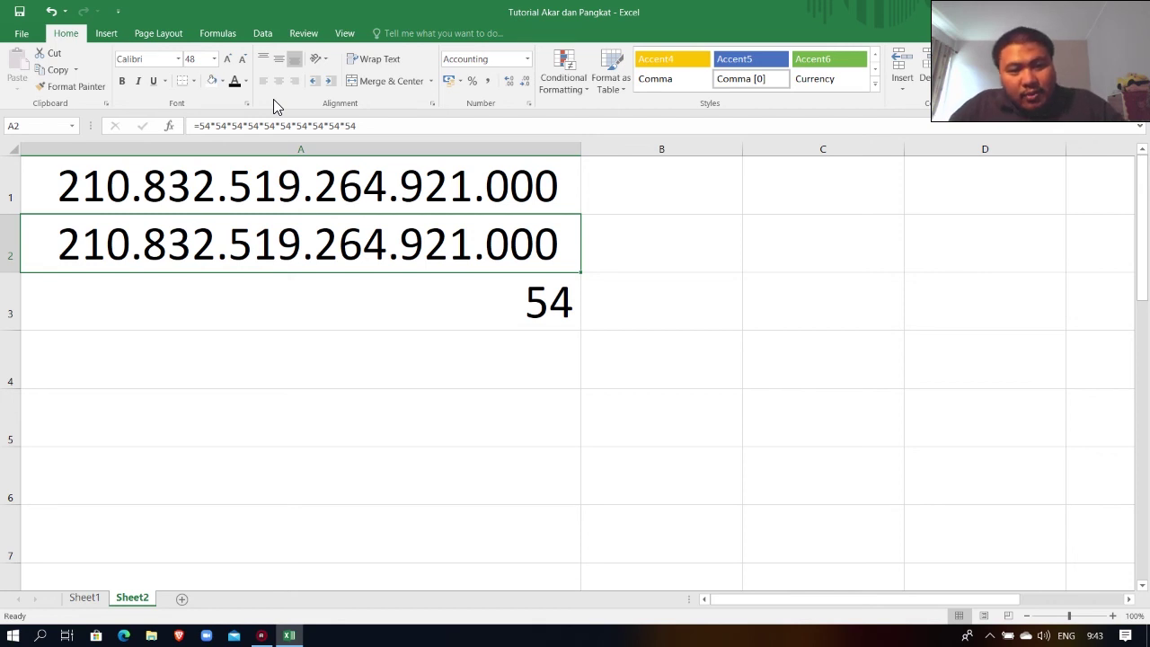
key(Down)
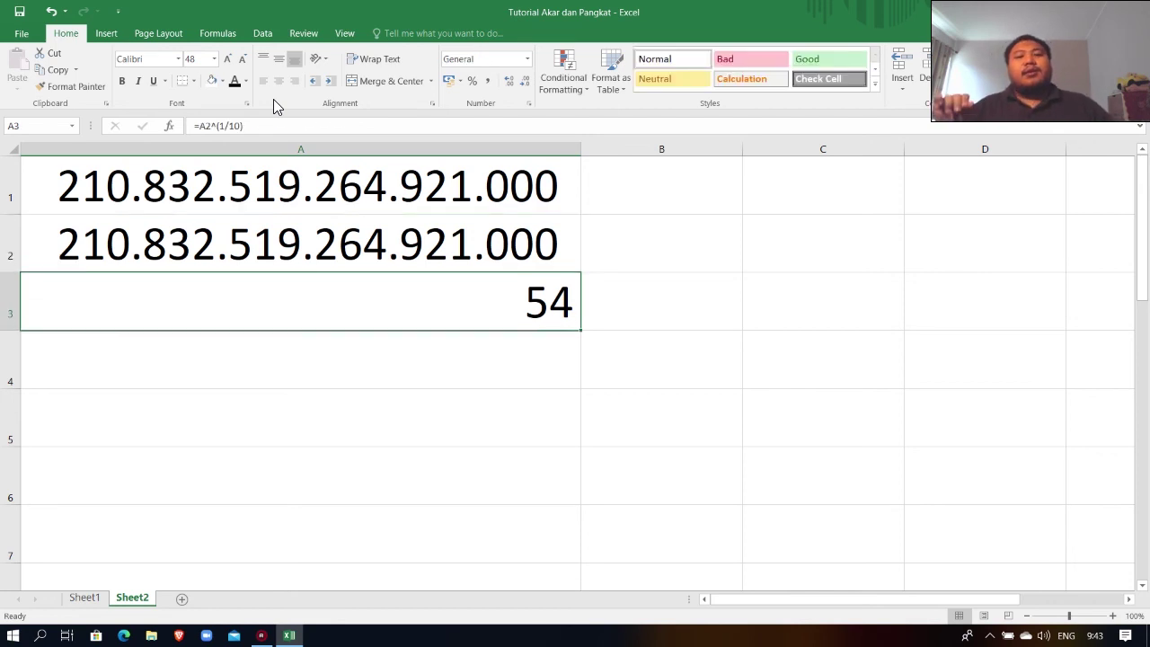
click(84, 599)
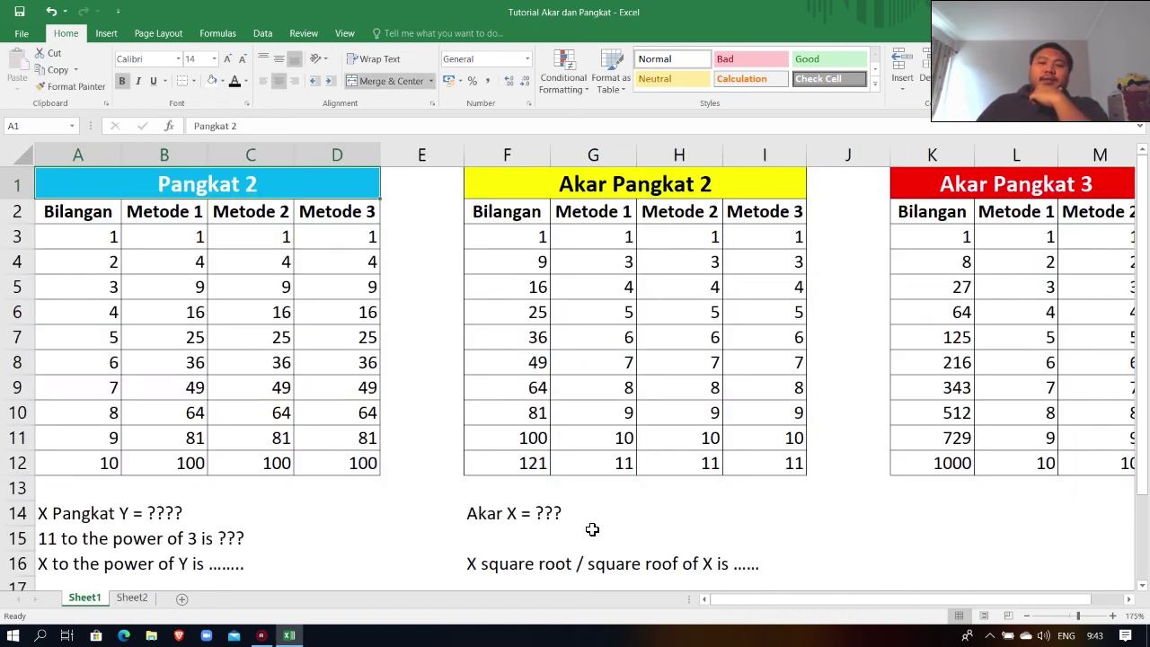
drag(834, 599, 803, 602)
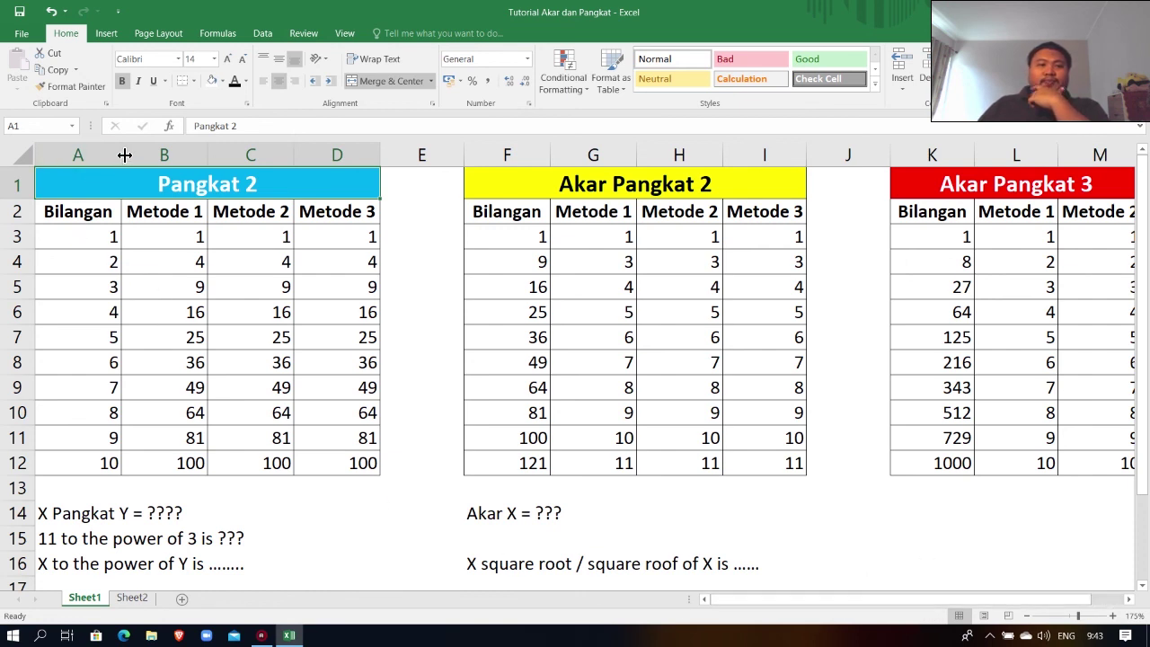
drag(125, 154, 105, 154)
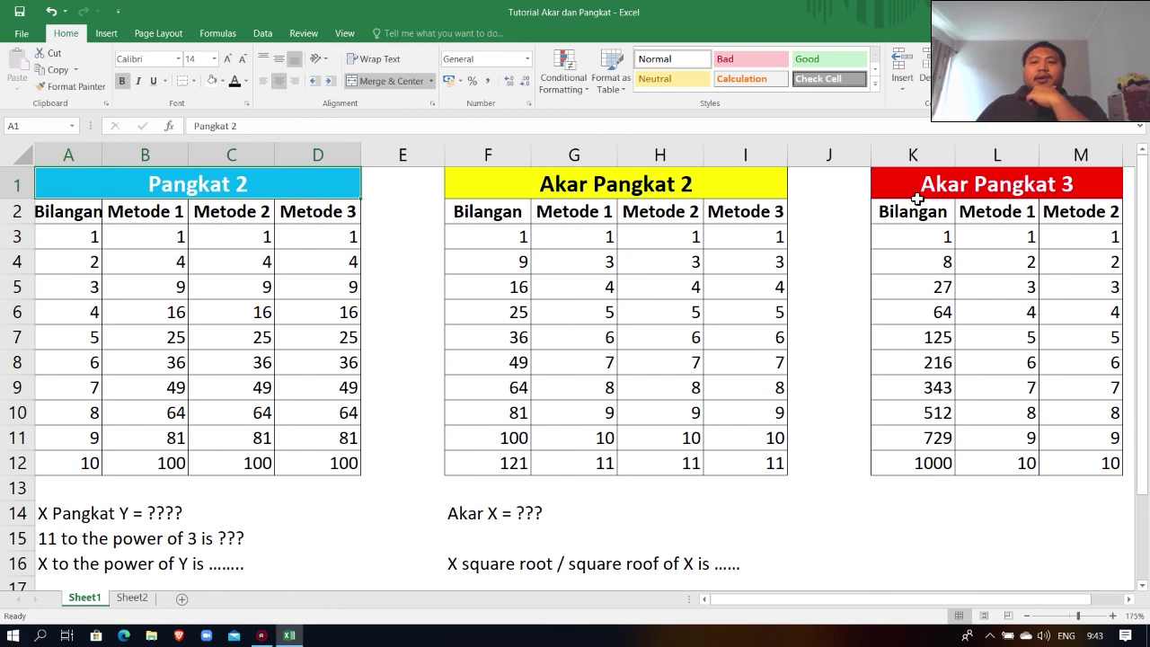
Review the Akar Pangkat 3 and Akar Pangkat 2 tables on Sheet1 alongside the power and root examples on Sheet2.
click(1009, 184)
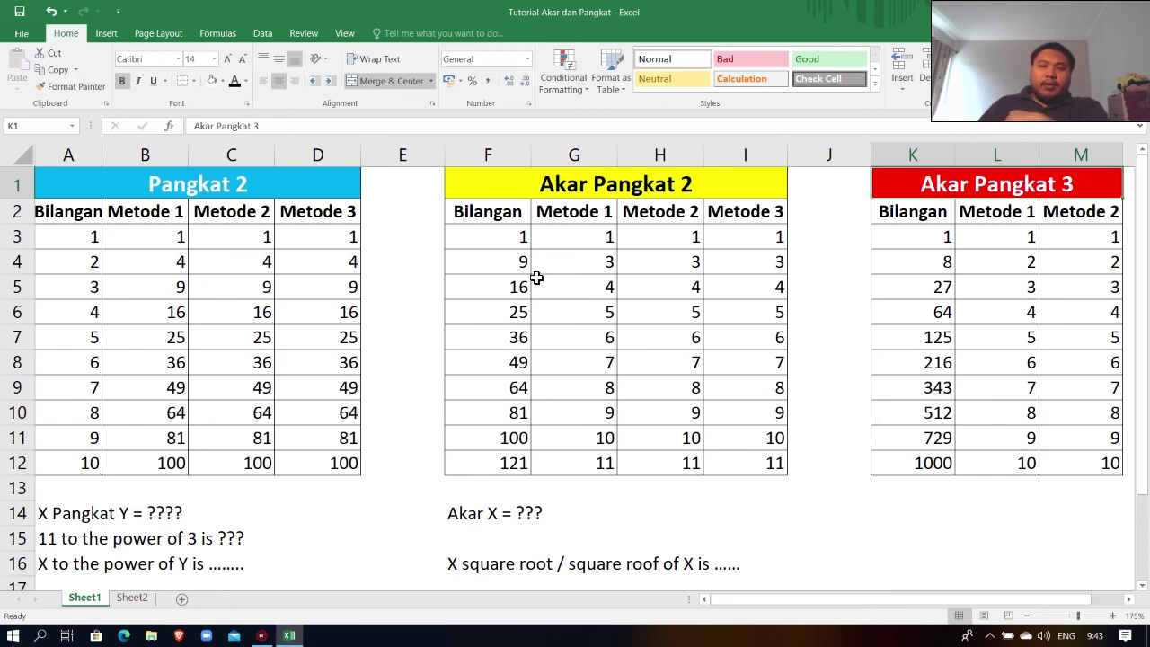
drag(521, 236, 519, 413)
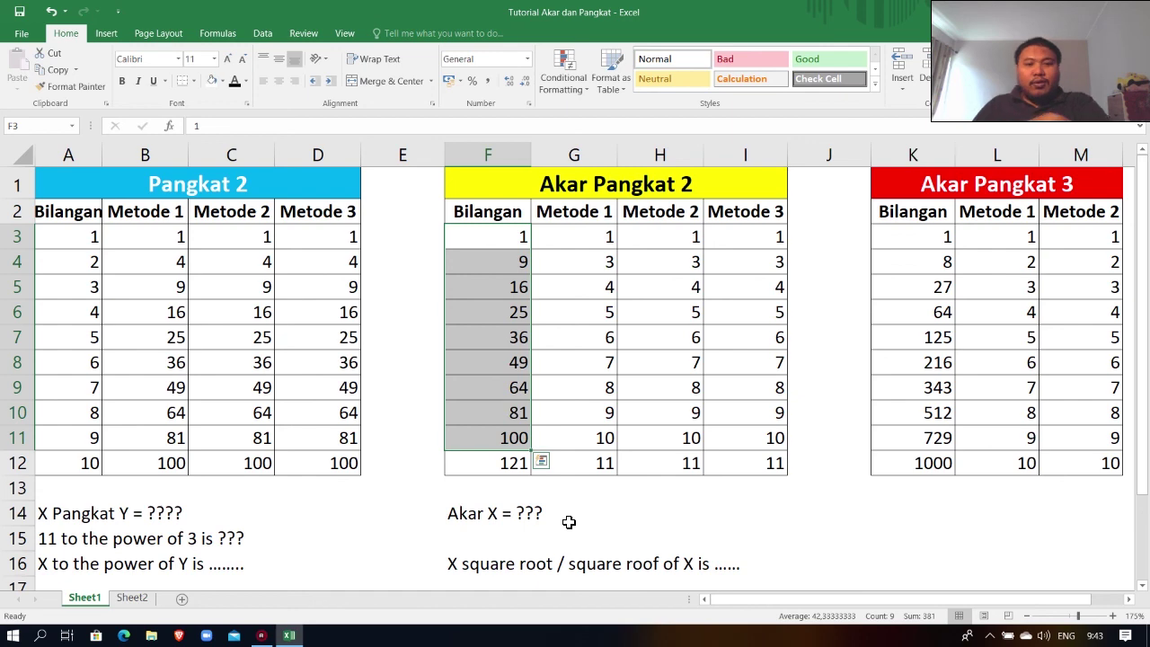
click(135, 600)
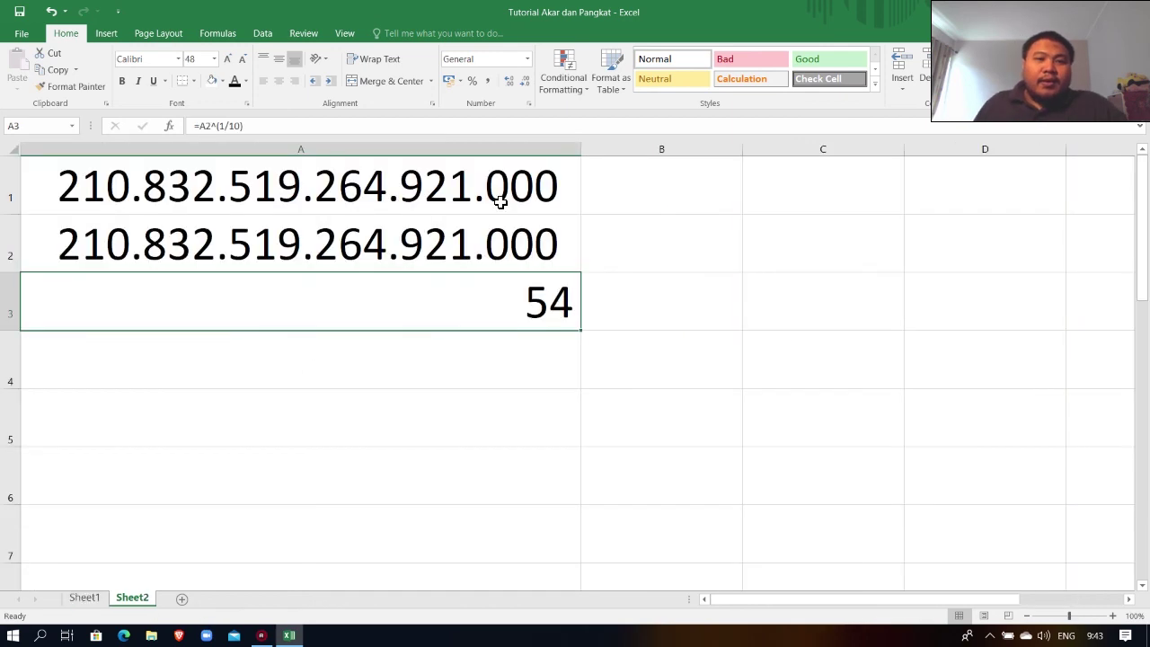
click(279, 363)
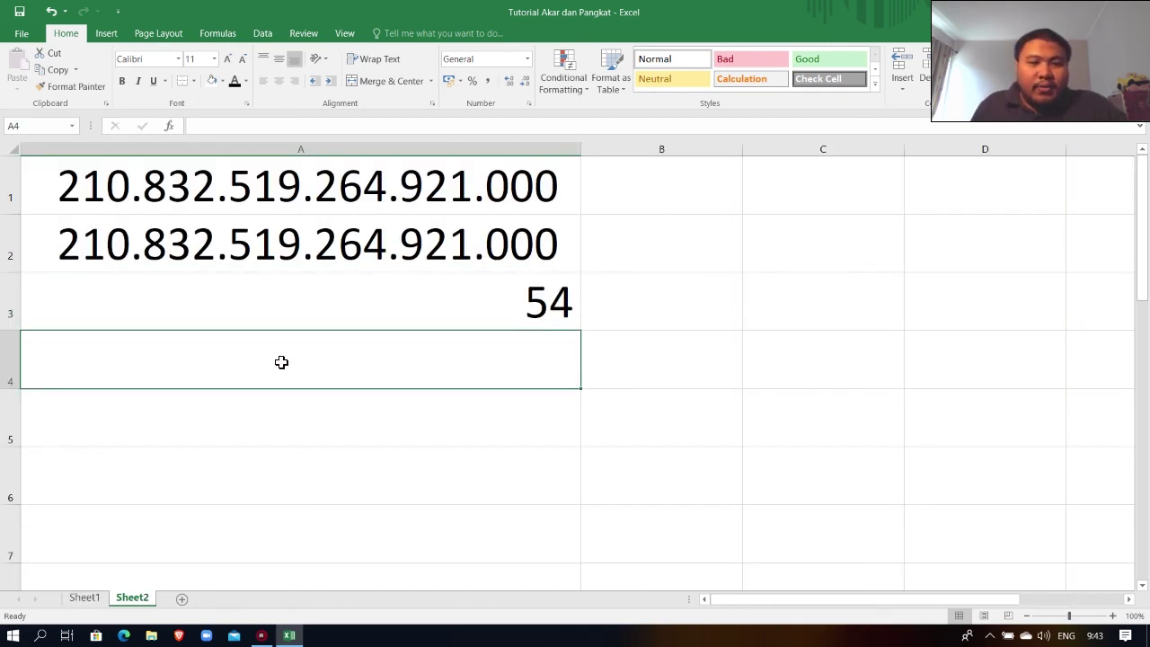
click(89, 598)
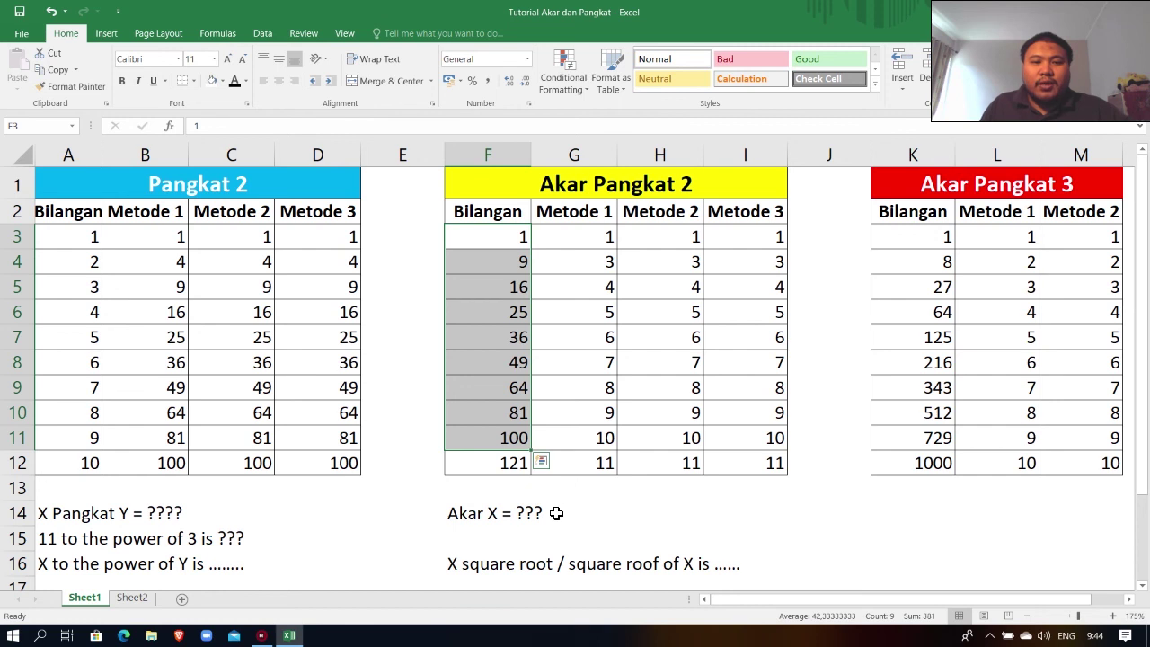
click(494, 533)
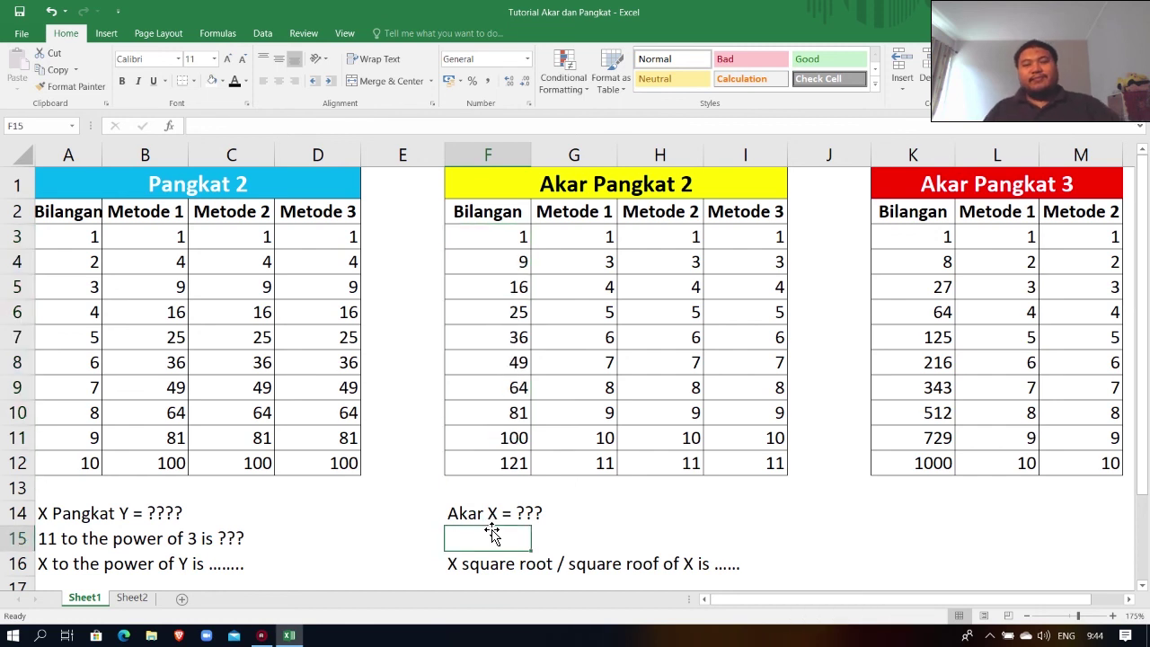